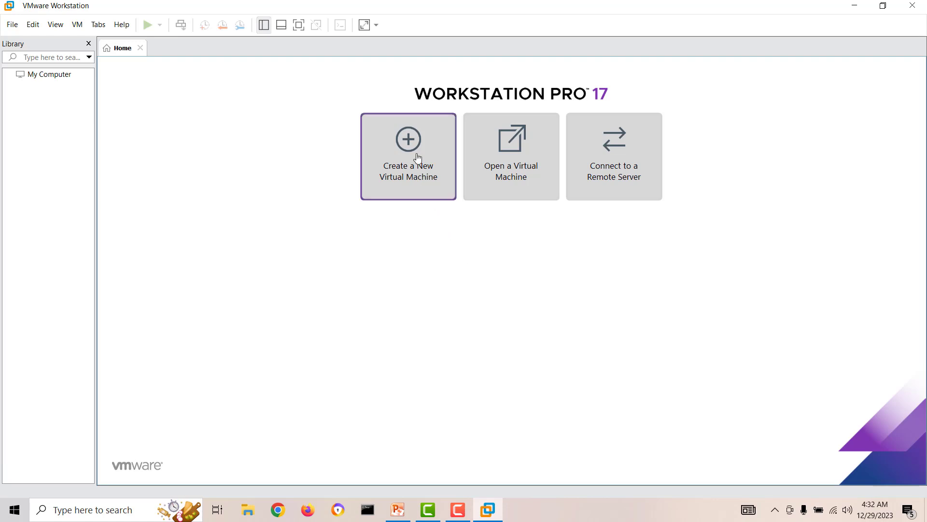
Step: Start a typical new virtual machine with the OS installed later, as Windows Server 2022
click(416, 147)
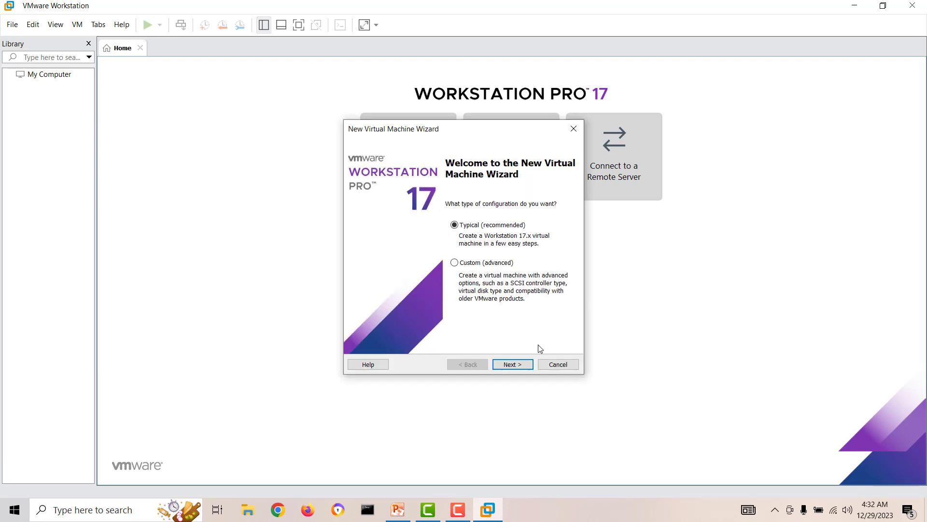
click(519, 367)
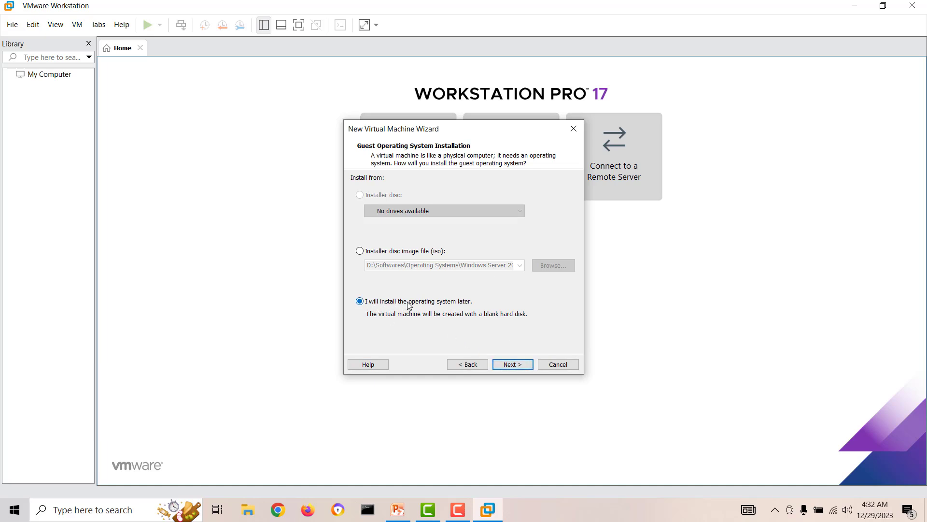
click(526, 369)
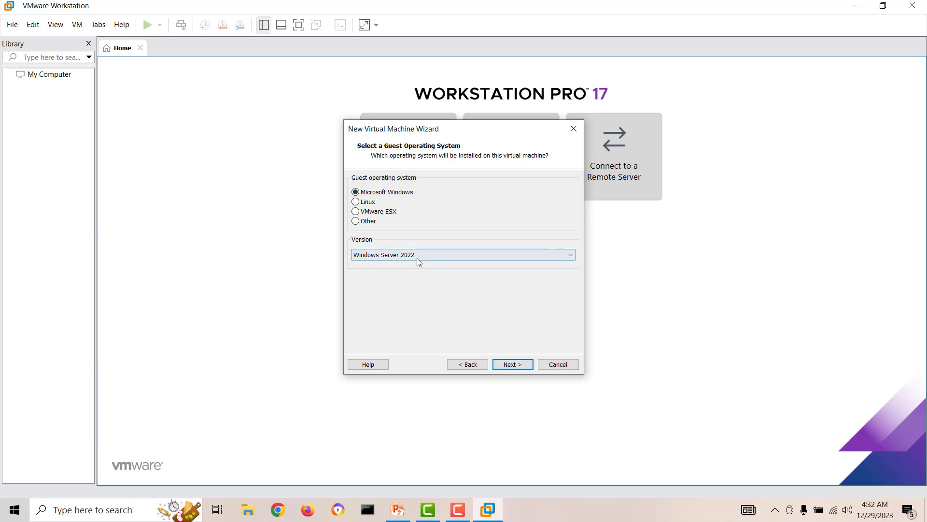
click(512, 364)
Step: Name the machine DC1, keep a 40 GB split disk, and finish the wizard
drag(425, 195, 284, 204)
text(Domain Con)
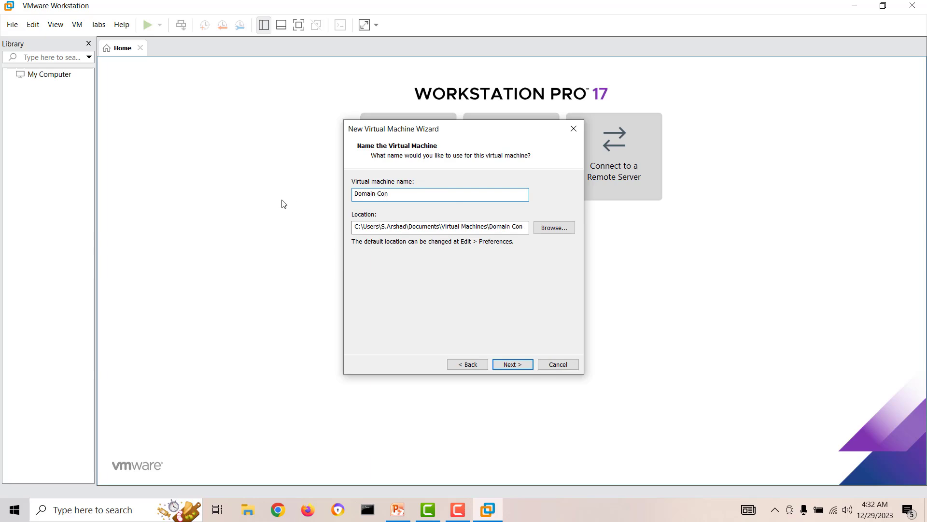
key(BackSpace)
key(BackSpace)
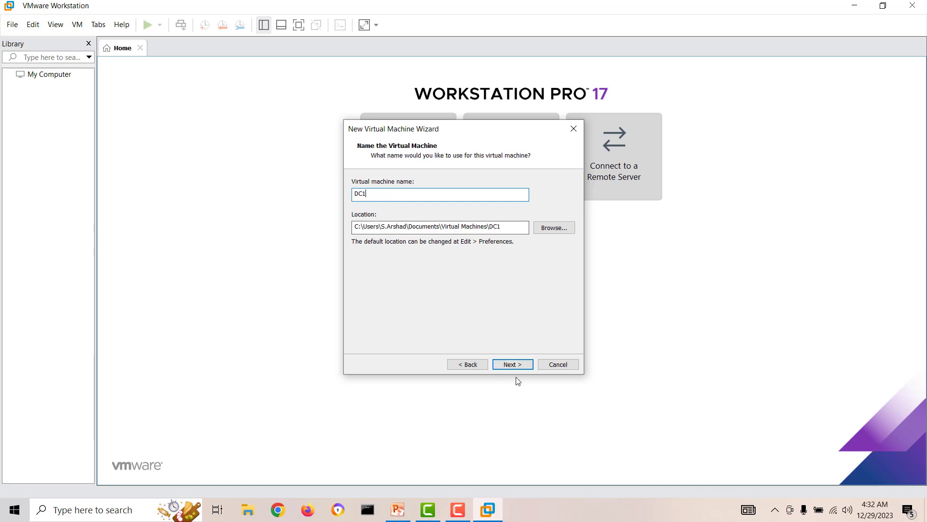
click(508, 364)
drag(450, 209, 441, 209)
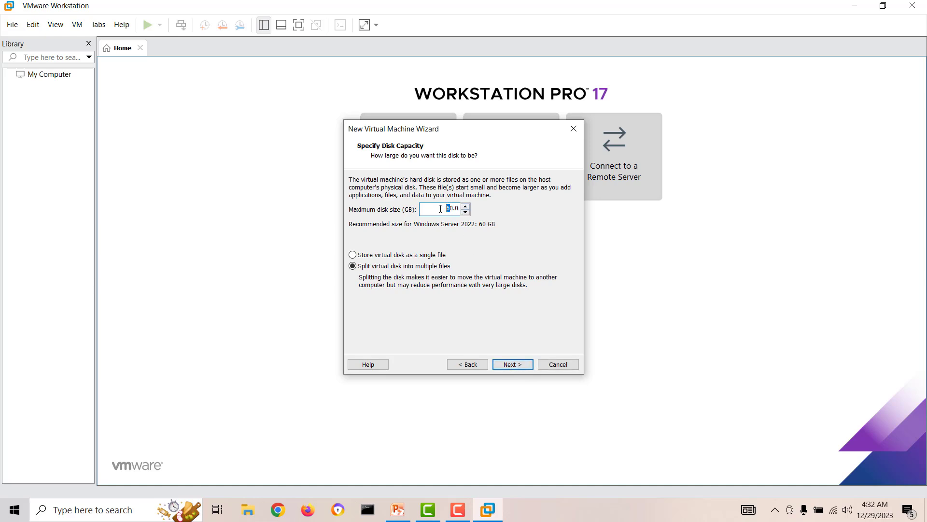
click(525, 369)
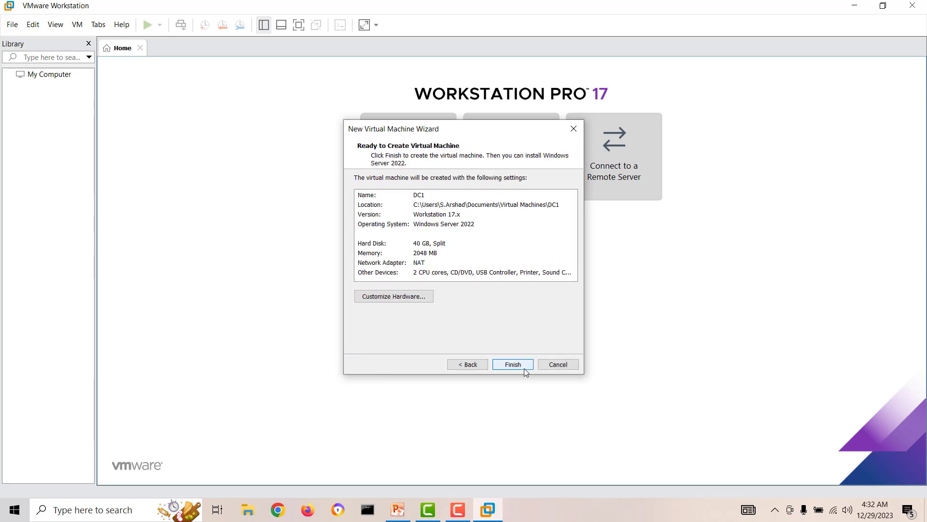
click(524, 369)
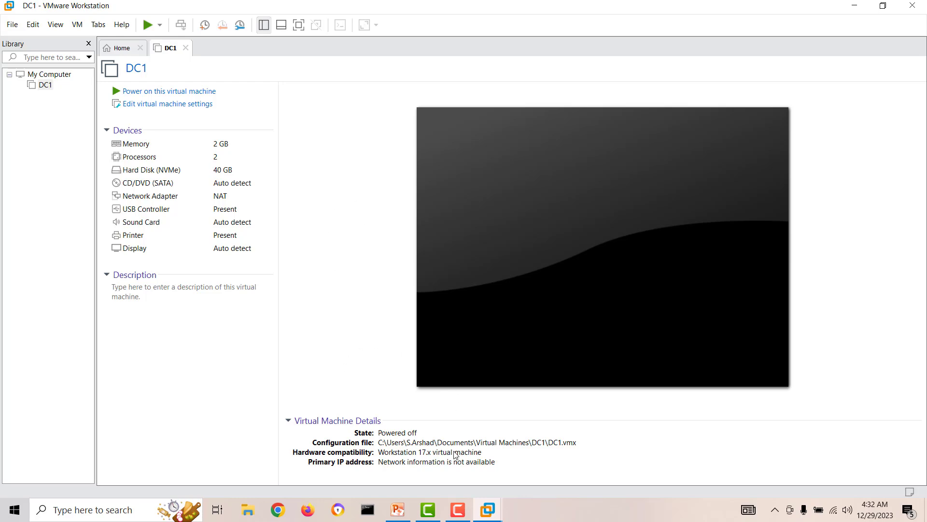
Step: Review the PowerPoint network diagram, minimize it, and bring up the host's network tray menu
click(395, 511)
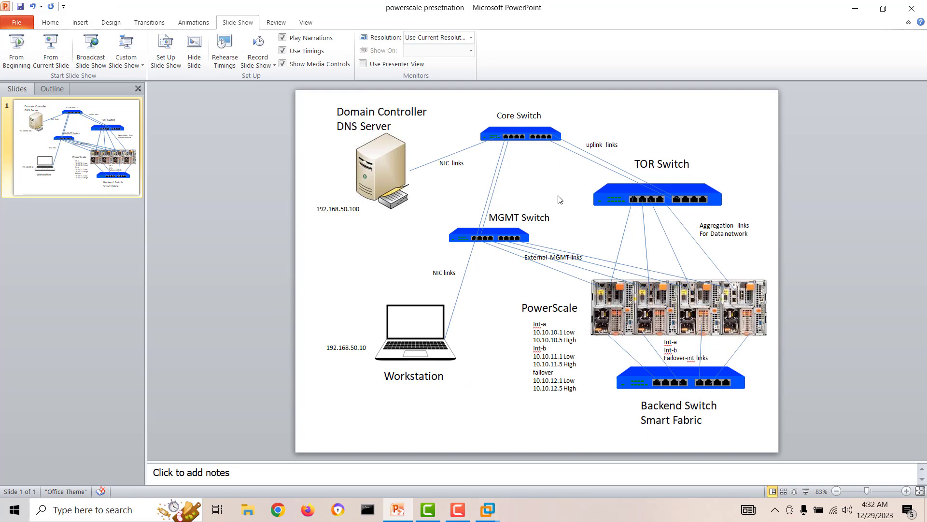
click(854, 8)
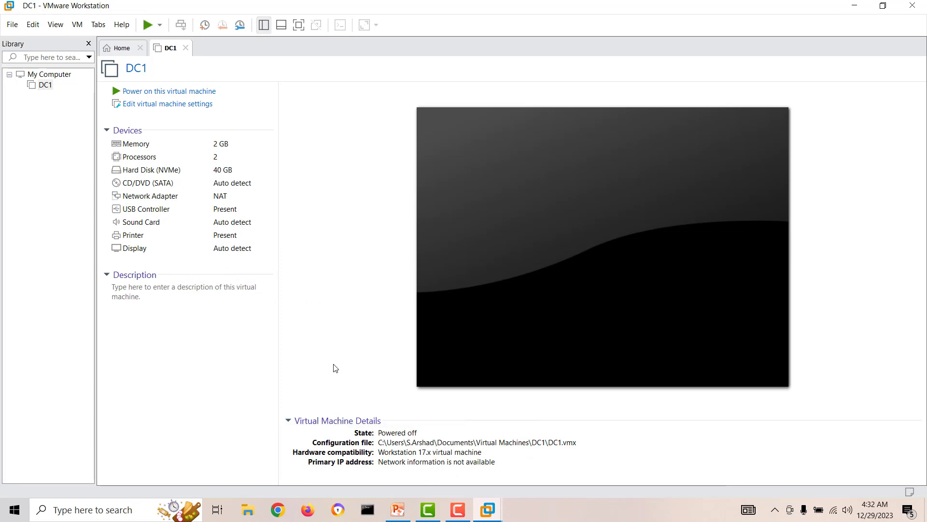
right_click(833, 510)
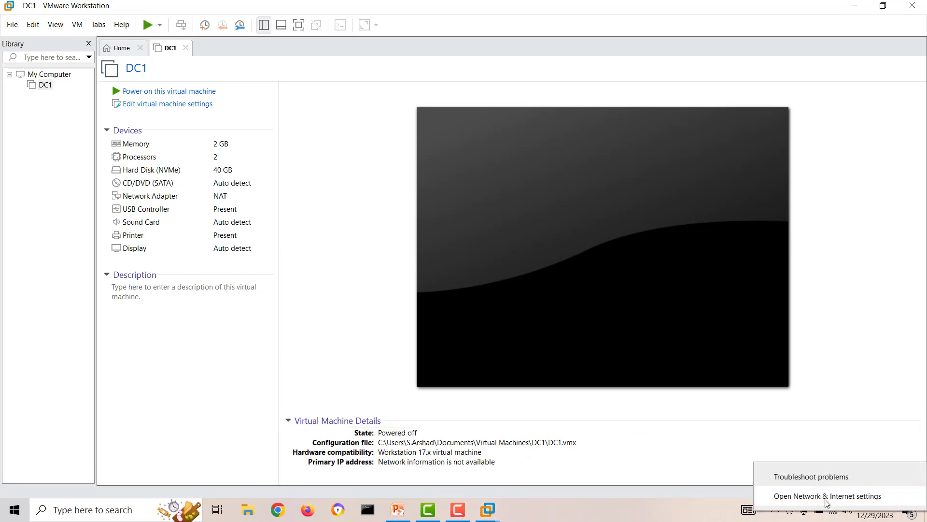
Step: Inspect the host's network adapters, selecting the Ethernet 2 loopback adapter, then close both windows
click(827, 496)
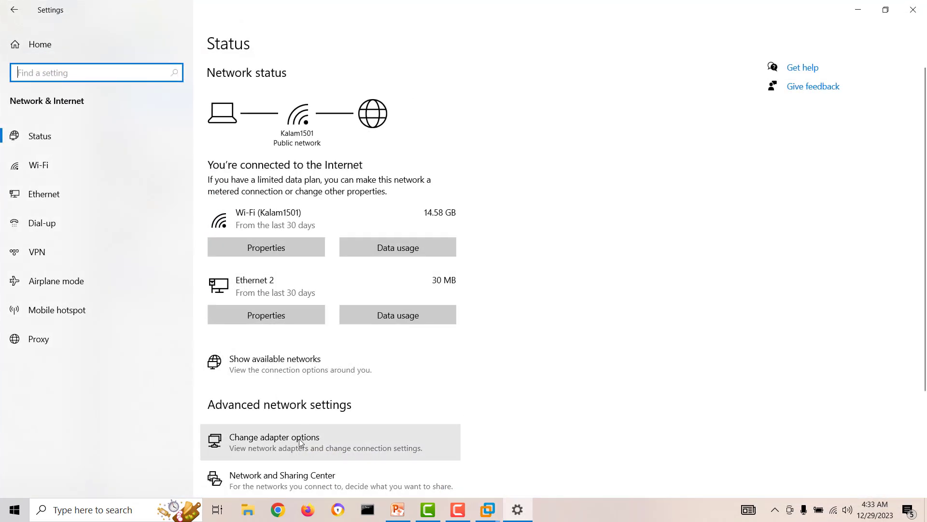
click(299, 440)
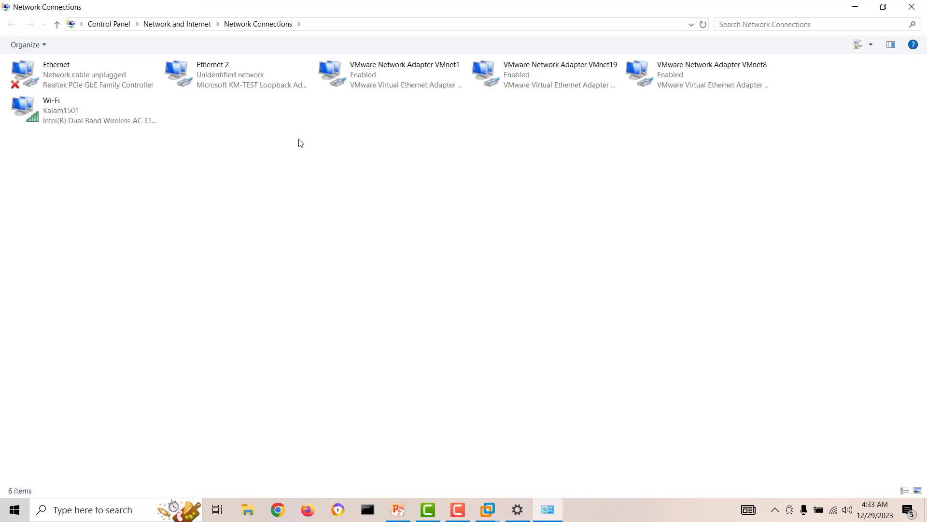
click(236, 90)
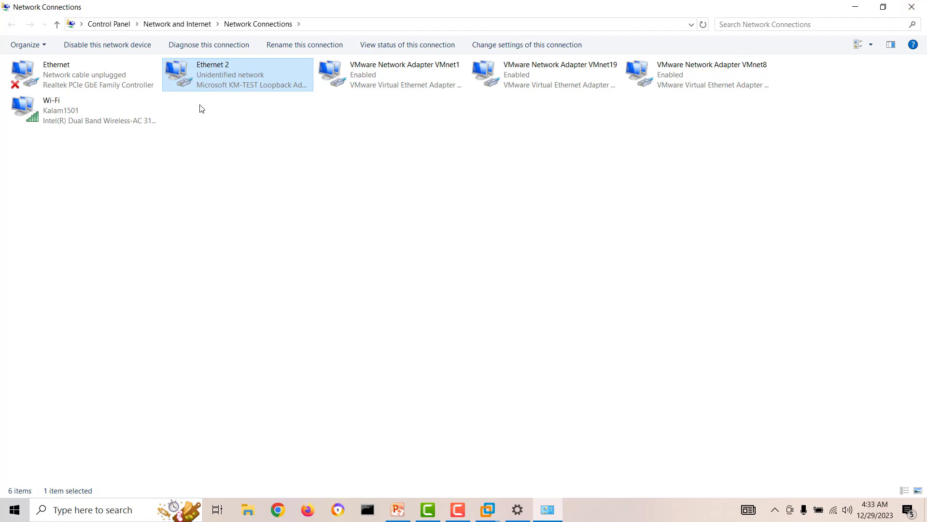
click(912, 7)
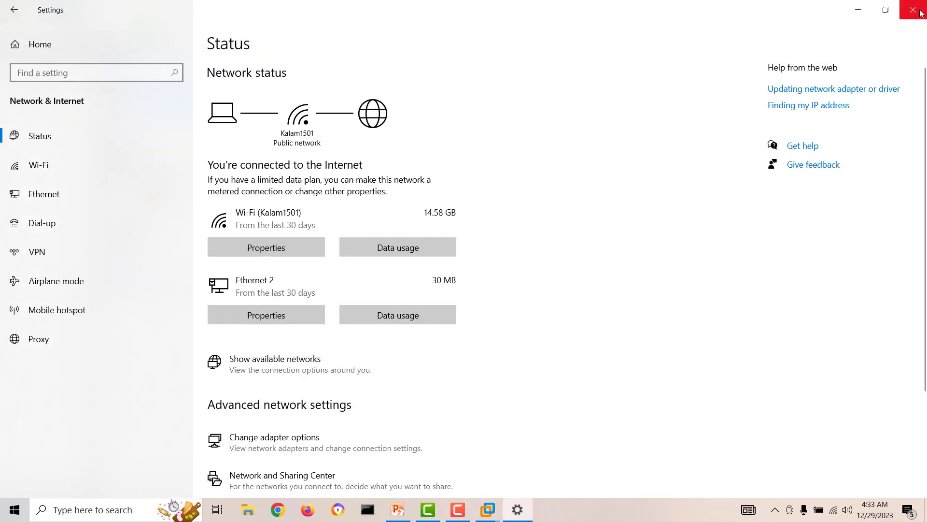
click(912, 10)
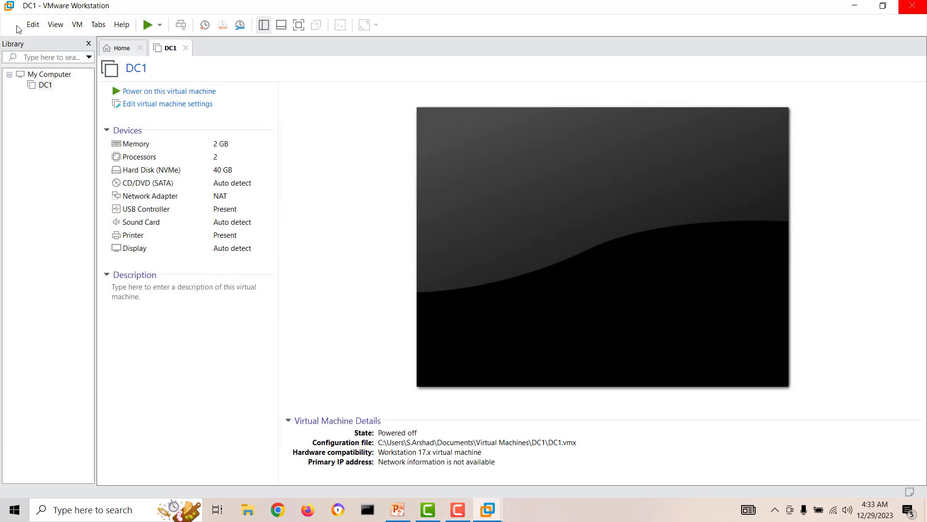
click(33, 25)
click(47, 78)
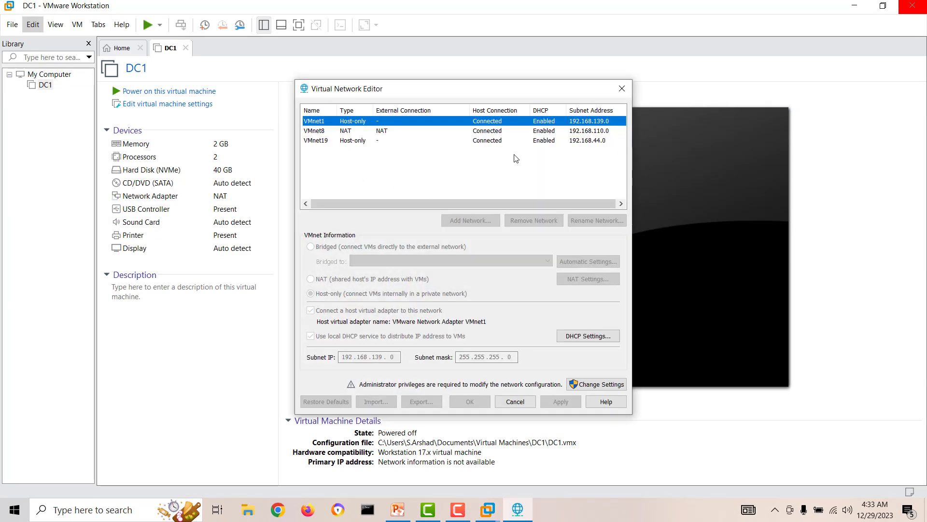
click(598, 383)
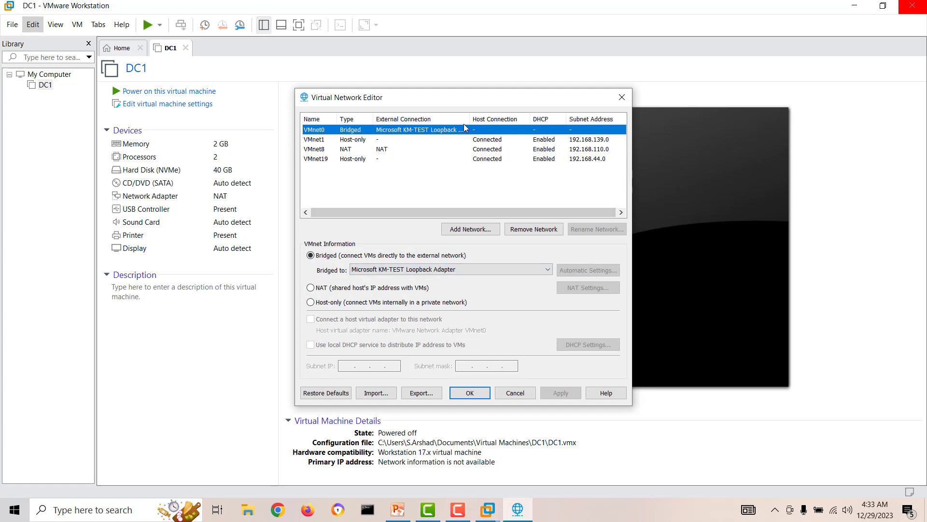
drag(468, 118, 490, 119)
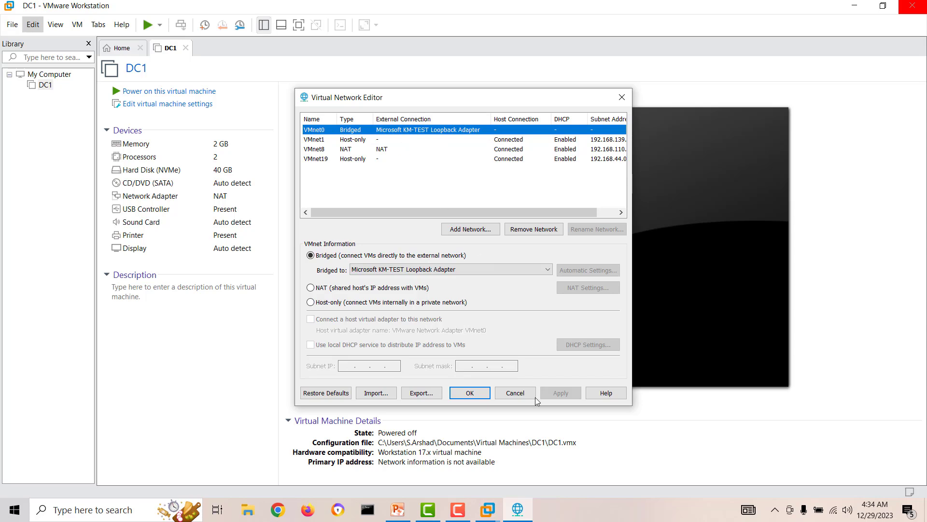
click(522, 395)
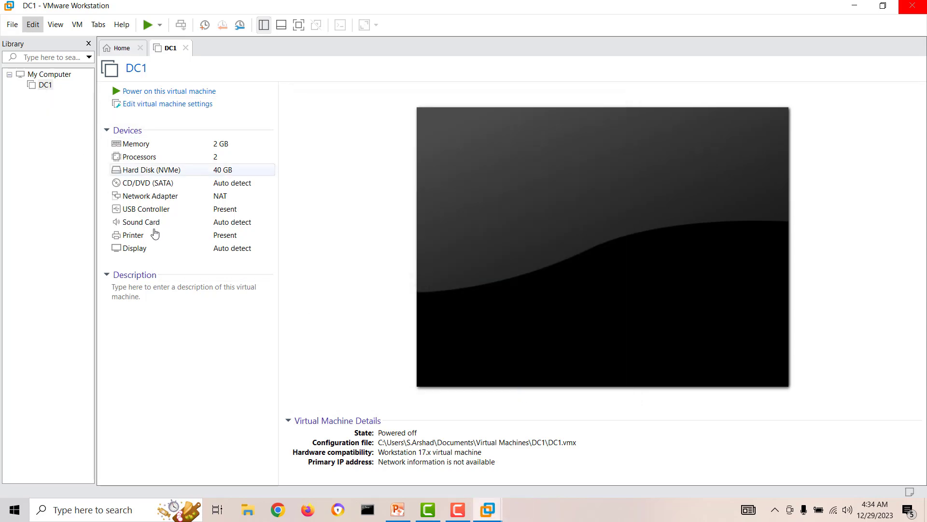
Step: Set DC1's CD/DVD drive to use an ISO image, browsing into D:\Softwares
click(147, 103)
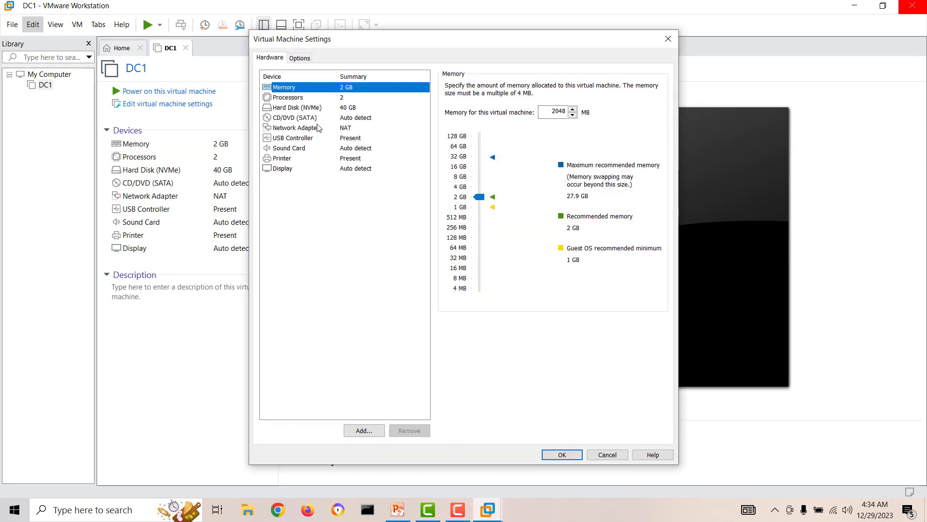
click(296, 118)
click(453, 156)
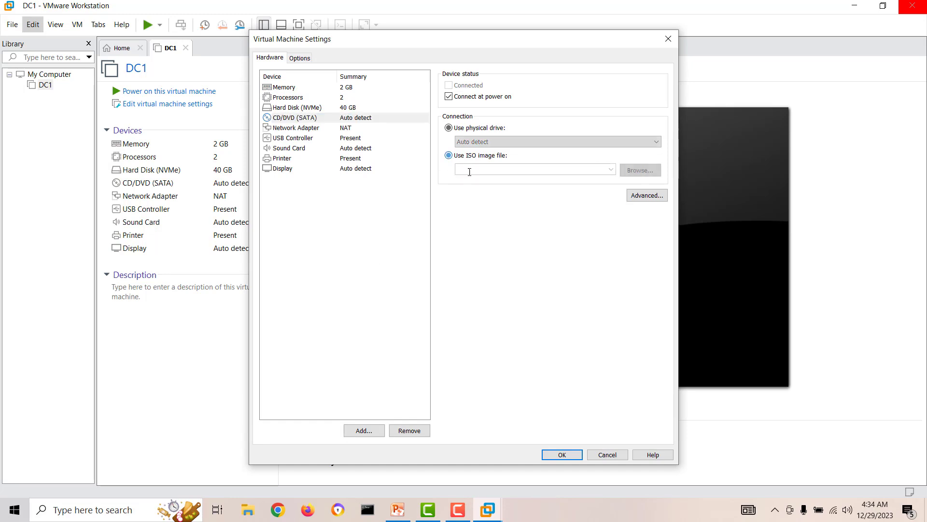
click(633, 171)
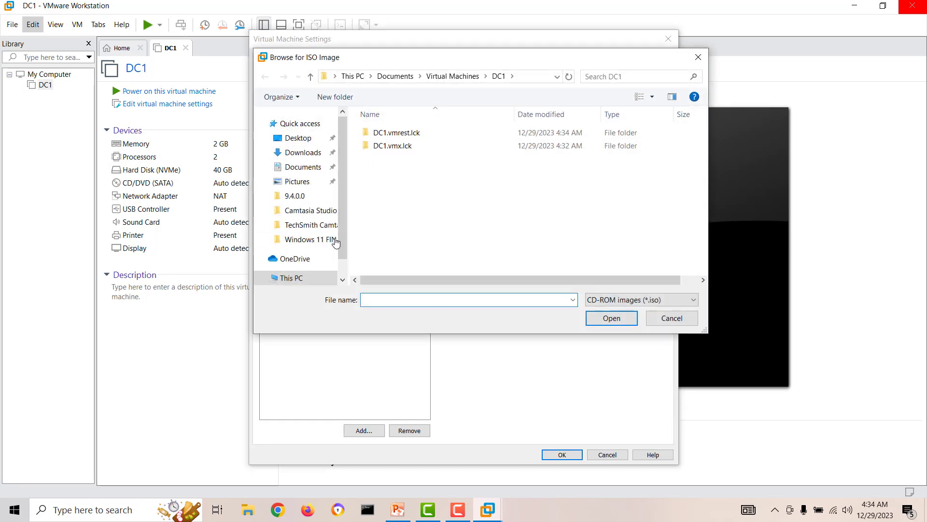
click(290, 277)
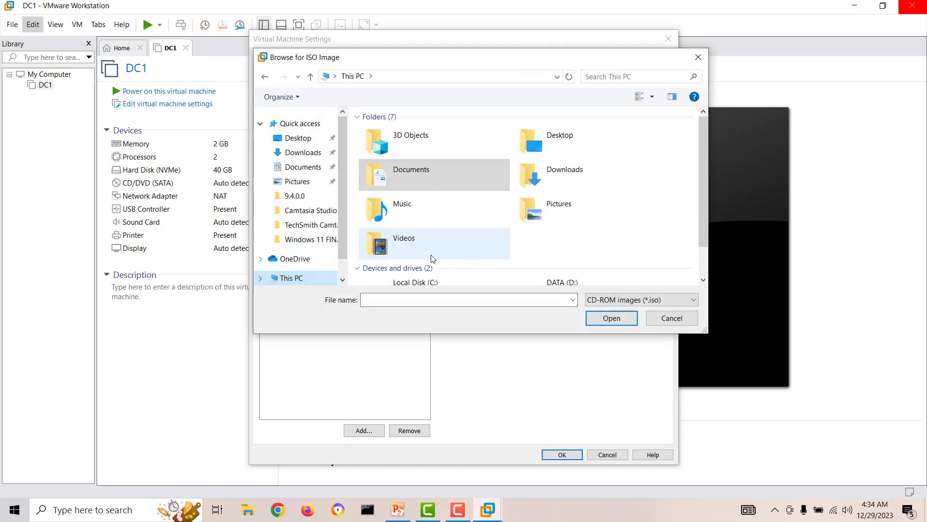
scroll(446, 244, down, 1)
double_click(531, 268)
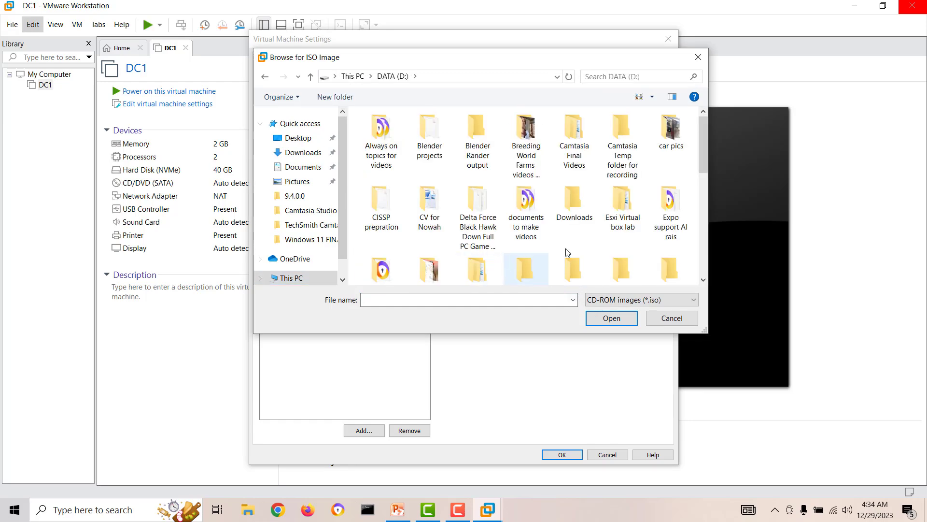
click(565, 220)
scroll(565, 220, down, 5)
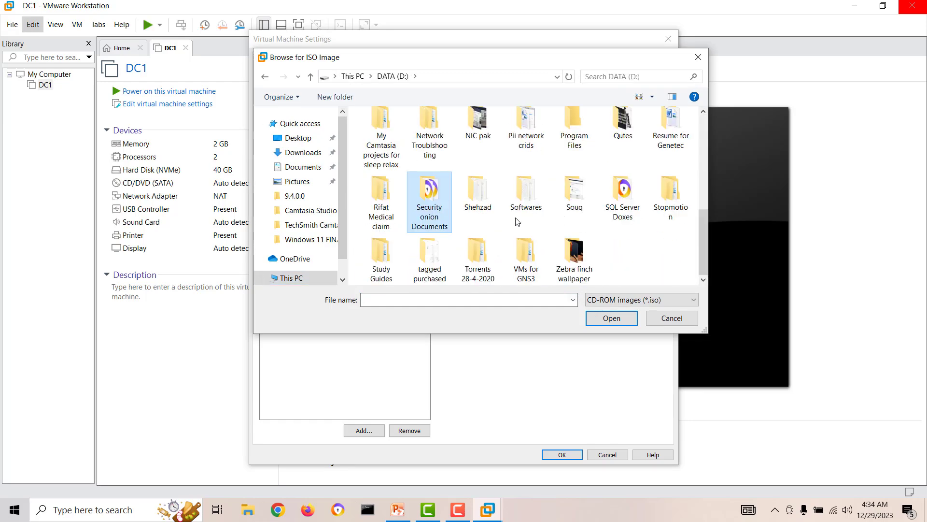
double_click(485, 204)
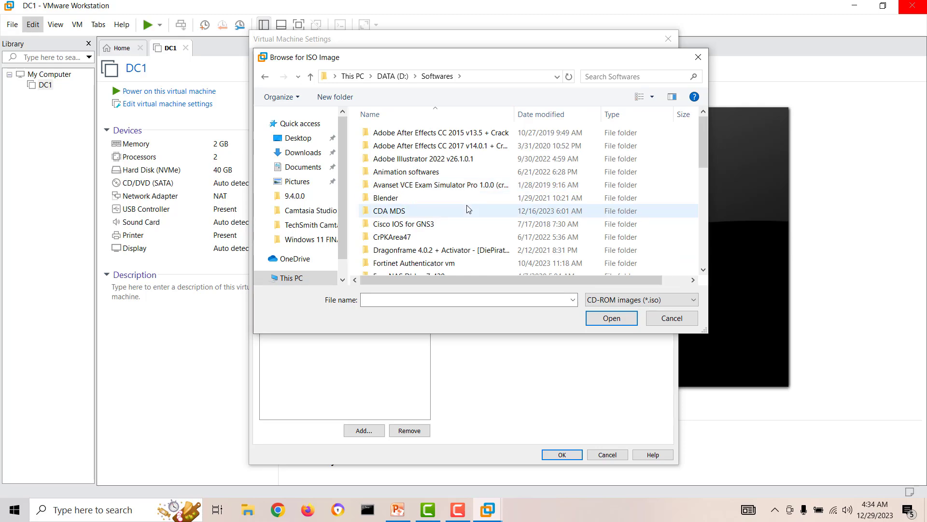
Step: Select the 17763 Server evaluation ISO in Operating Systems and apply it to the drive
scroll(483, 206, down, 1)
click(422, 233)
scroll(422, 235, down, 5)
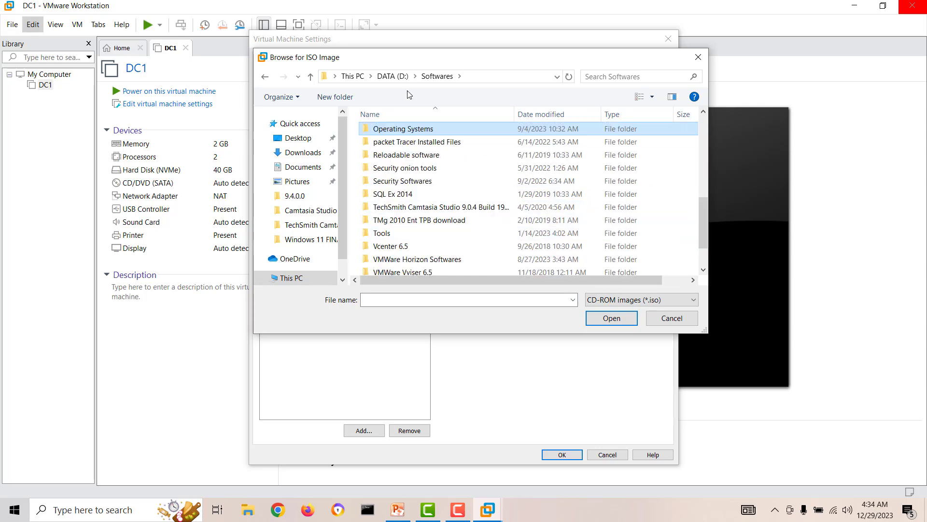
double_click(400, 126)
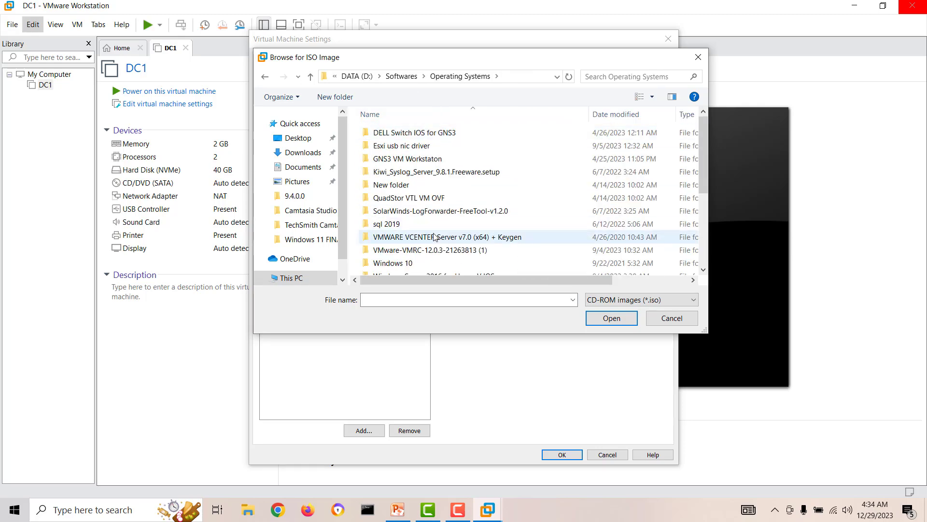
scroll(434, 235, down, 2)
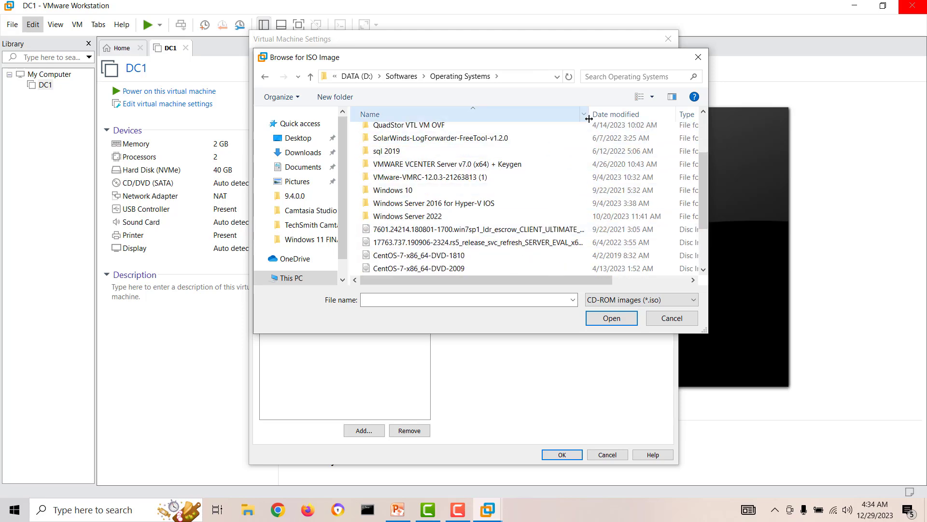
drag(588, 117, 648, 118)
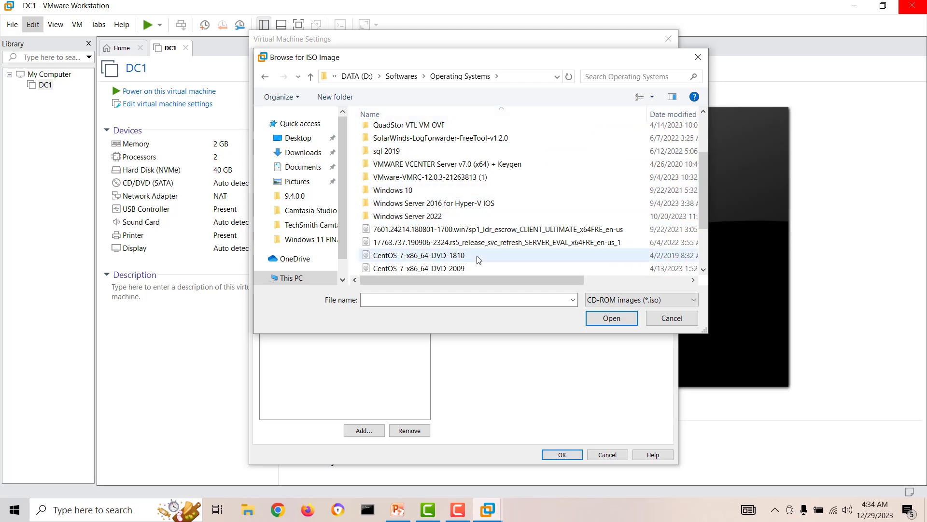
click(526, 244)
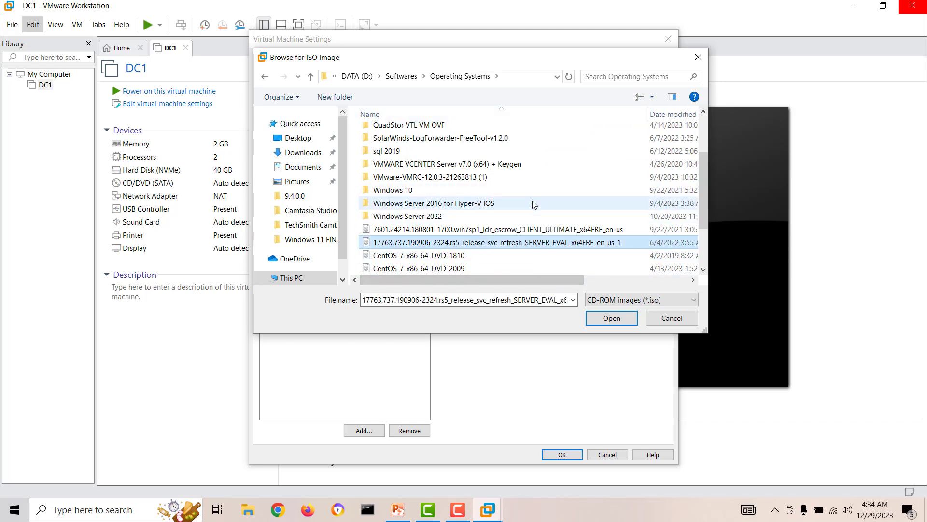
scroll(534, 204, down, 2)
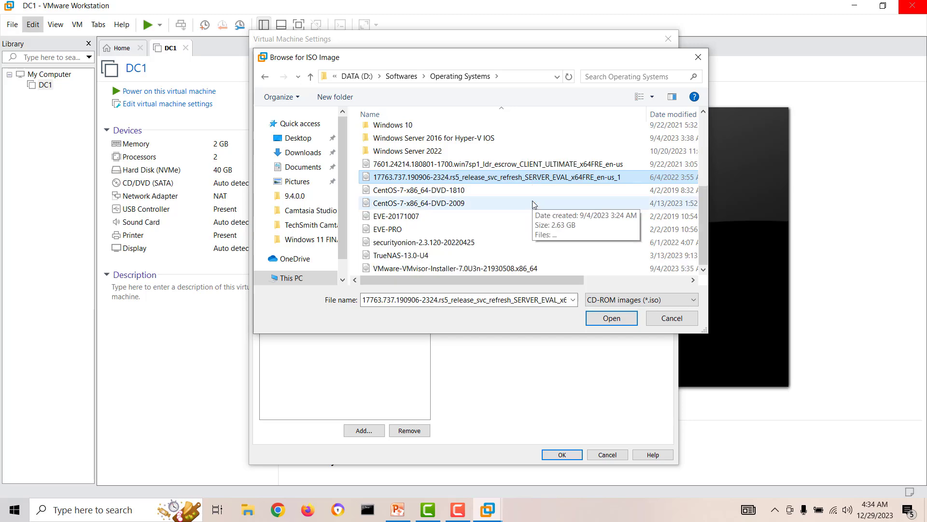
click(612, 317)
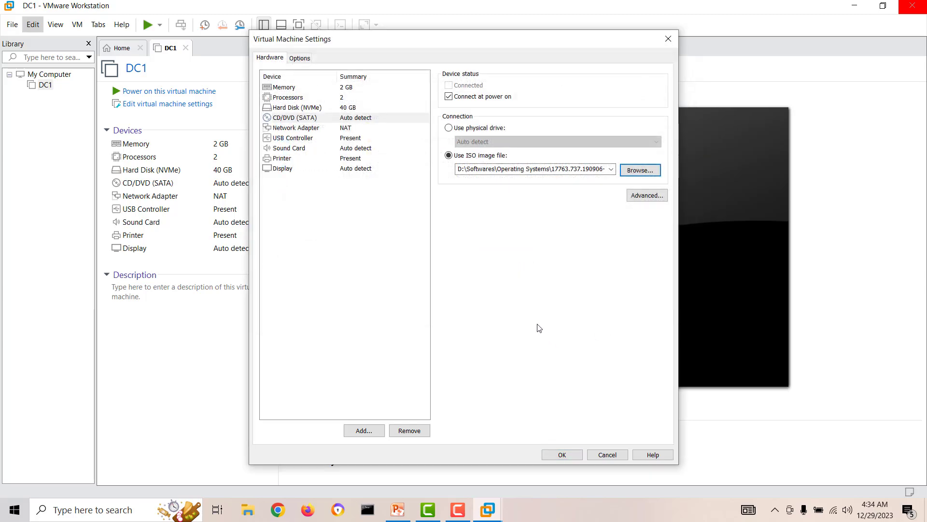
click(561, 454)
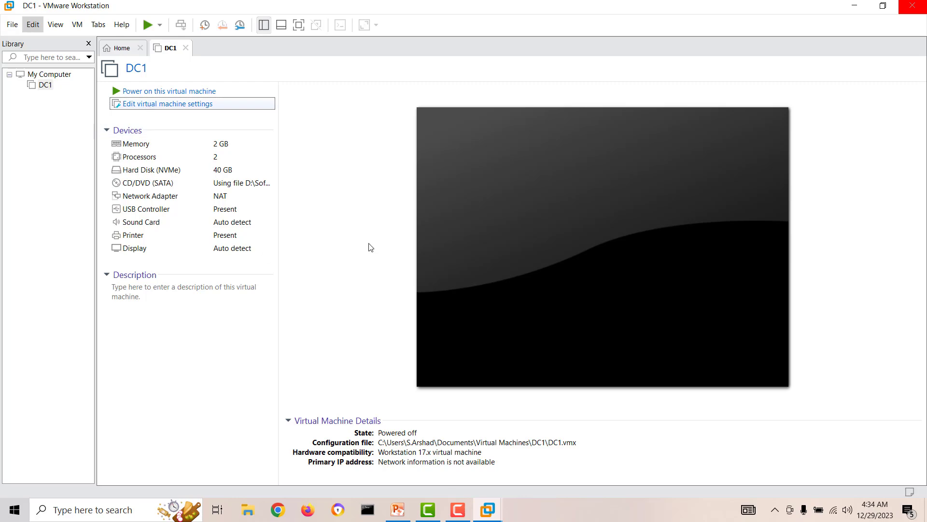
Step: Set DC1's network adapter to Custom (VMnet0), save, and power on the machine
click(346, 128)
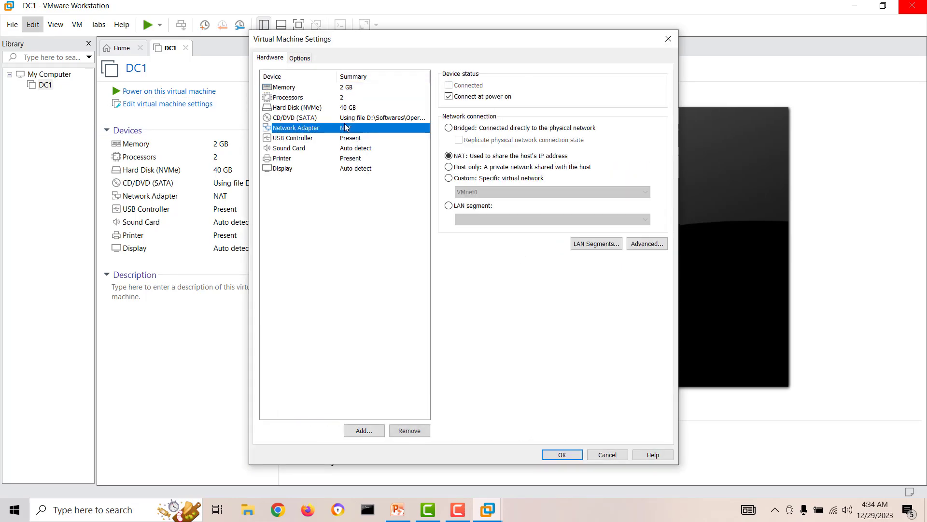
click(463, 193)
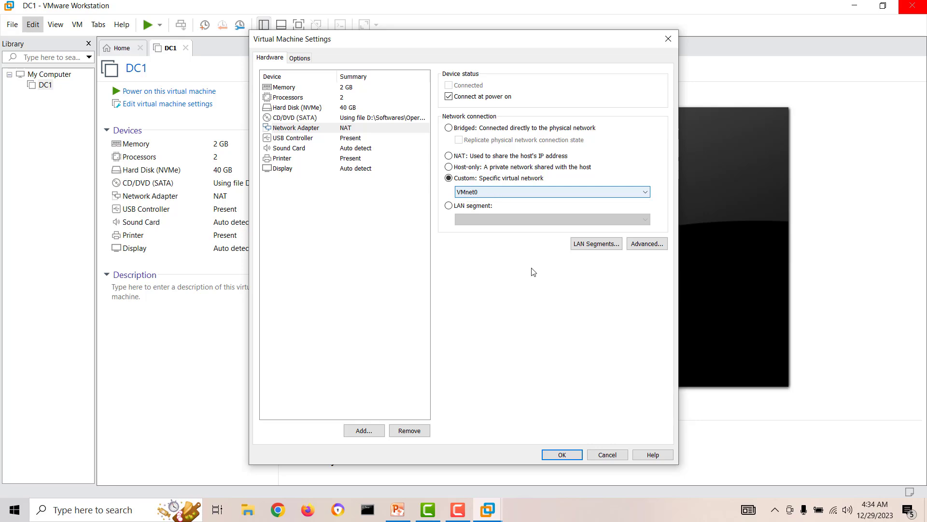
click(549, 454)
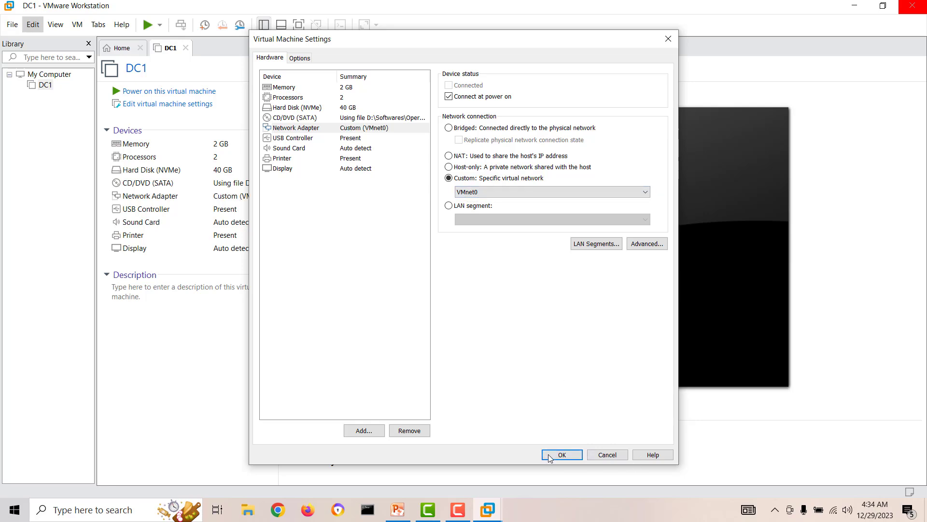
click(194, 90)
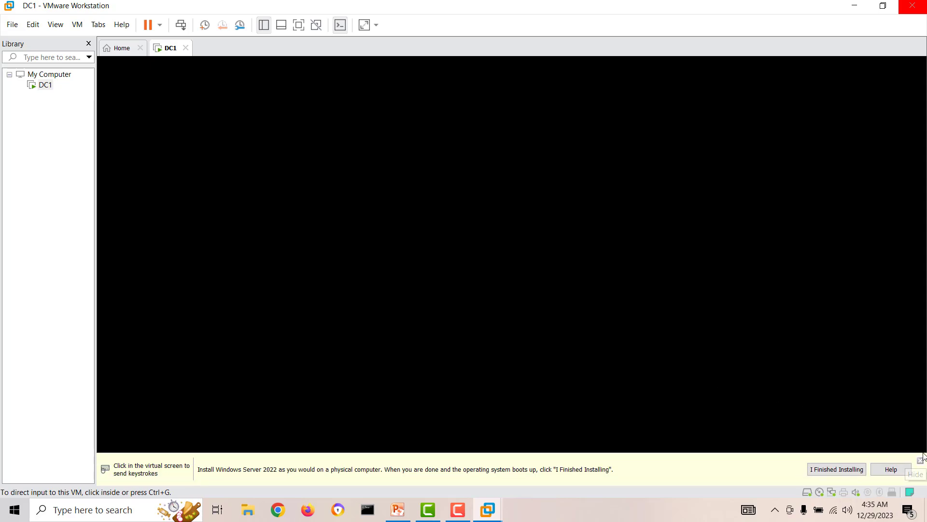
Step: Dismiss the install hint bar and press a key inside DC1 to boot from the DVD
click(920, 461)
click(430, 319)
key(Return)
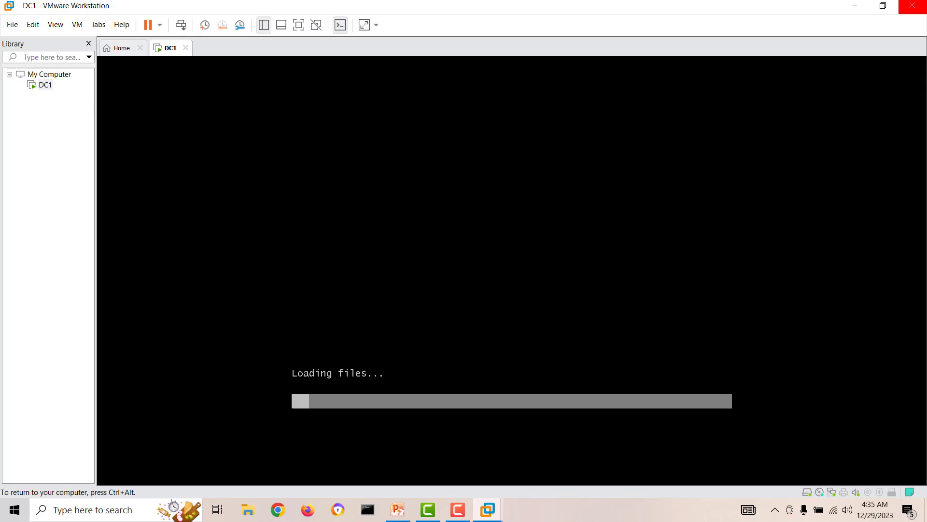
key(ctrl+alt)
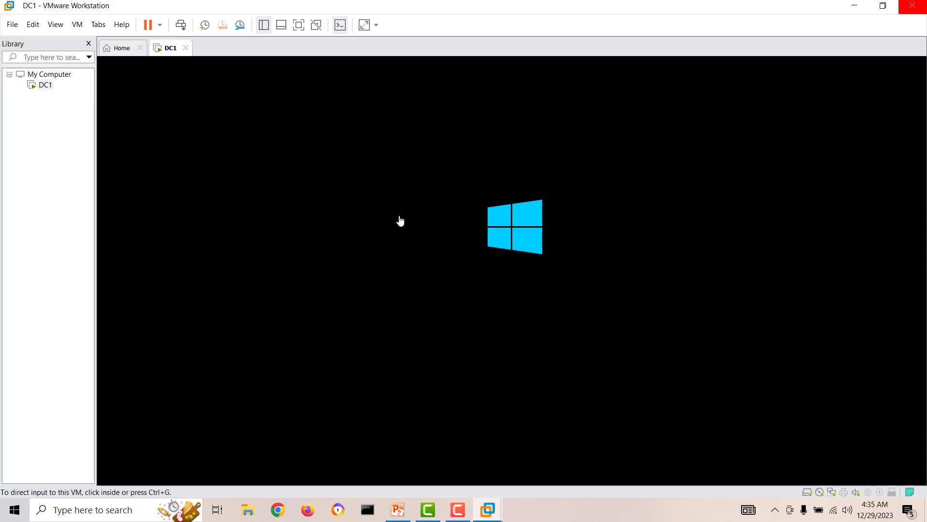
Step: Check the properties of the 9.4.0.0 OVA in Downloads, then cancel and close File Explorer
click(854, 6)
click(247, 510)
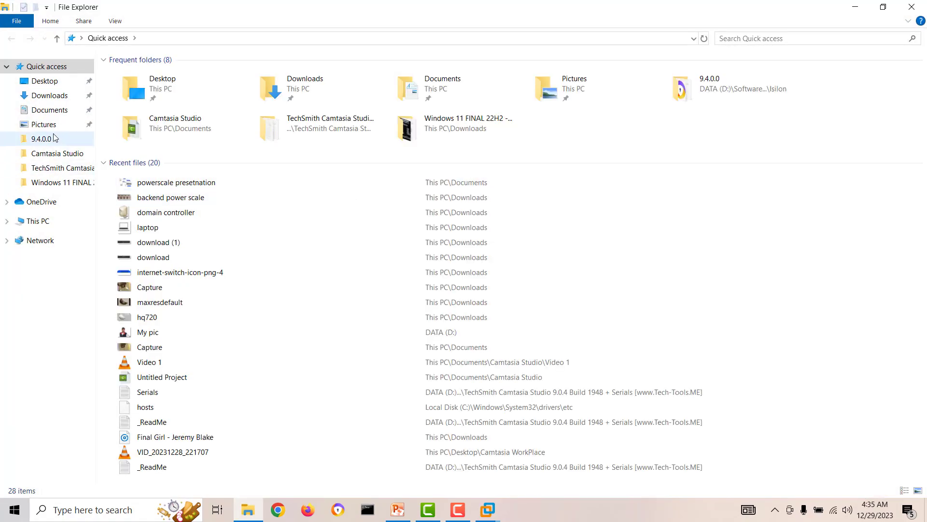
click(50, 96)
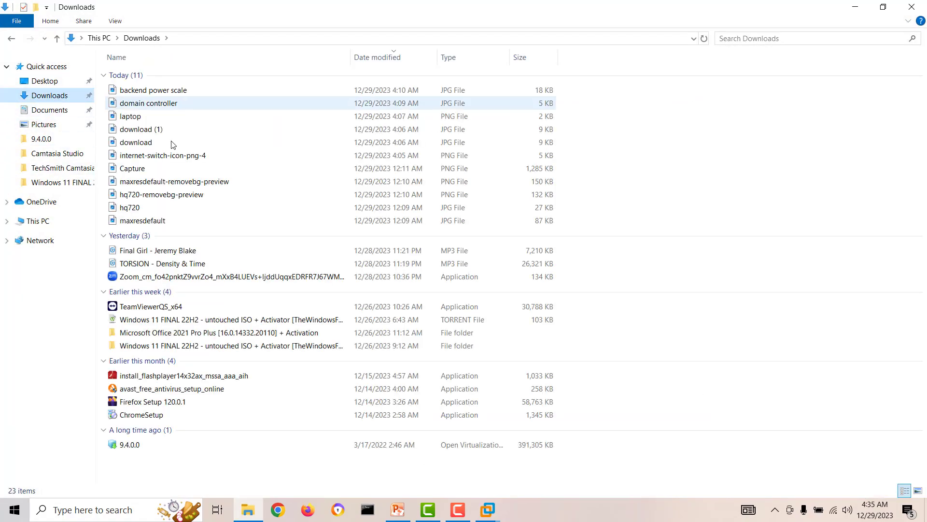
click(143, 449)
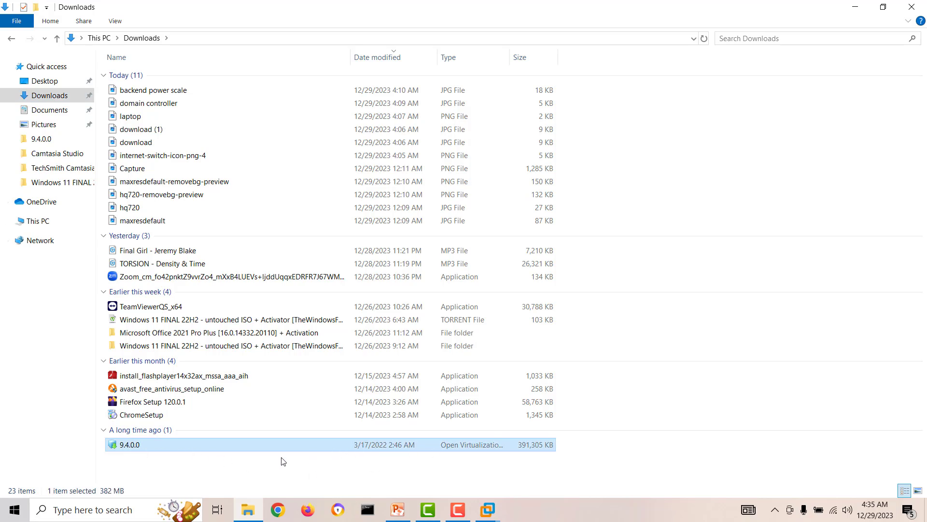
right_click(127, 449)
click(147, 436)
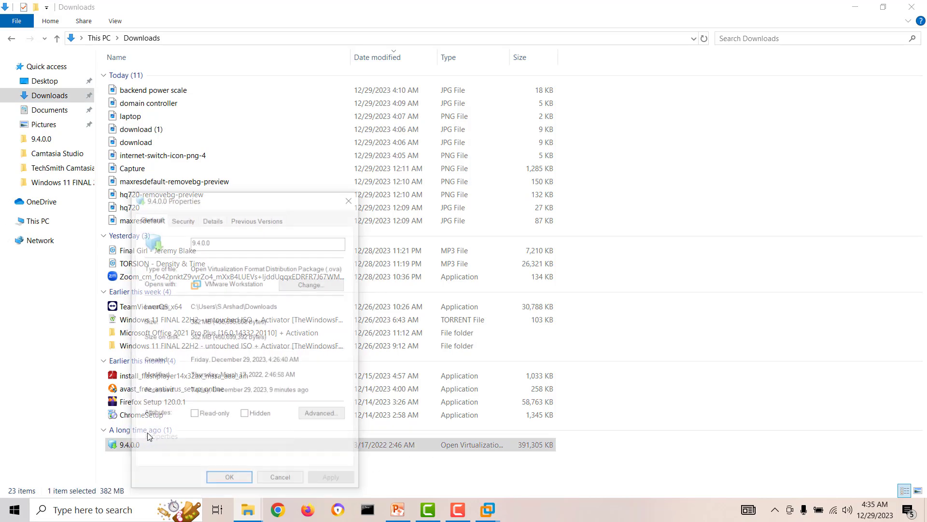
drag(271, 205, 571, 98)
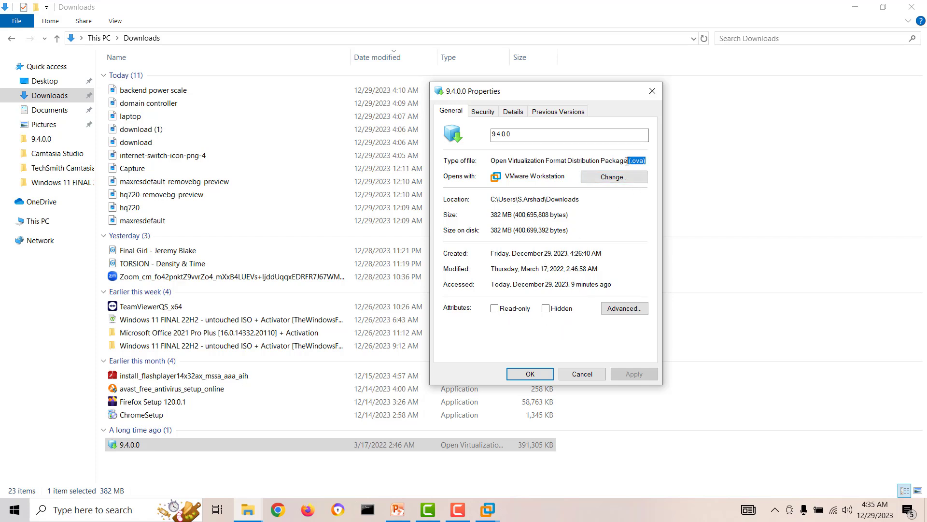
click(571, 379)
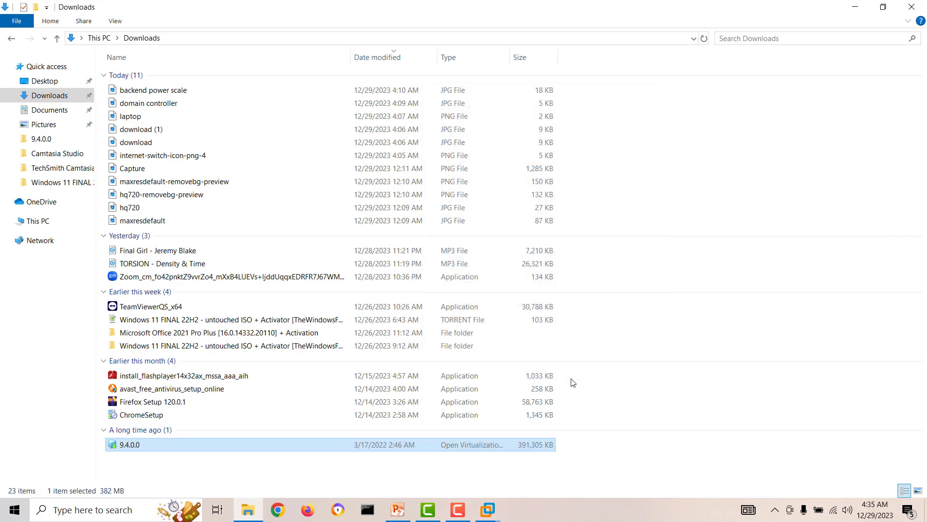
click(911, 7)
Step: Return to DC1's console, accept the Setup language settings, and start Install now
mouse_move(487, 510)
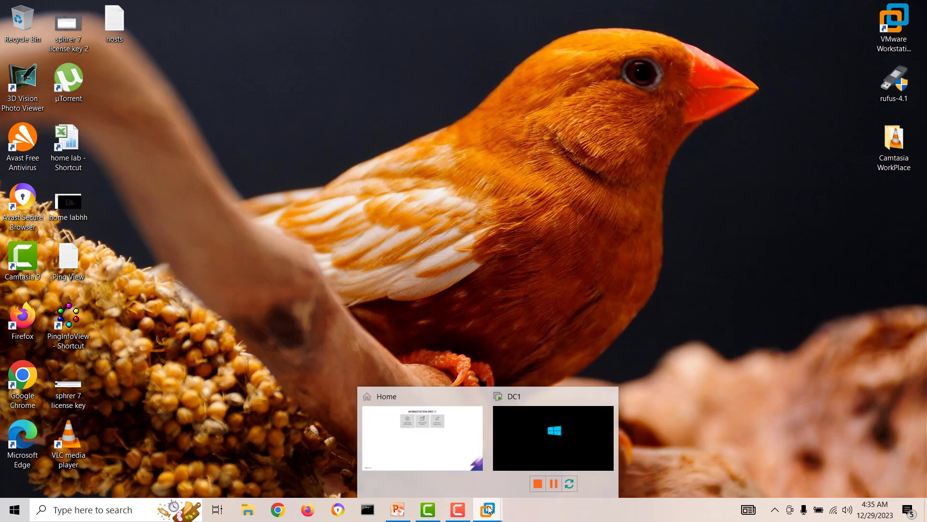
click(431, 442)
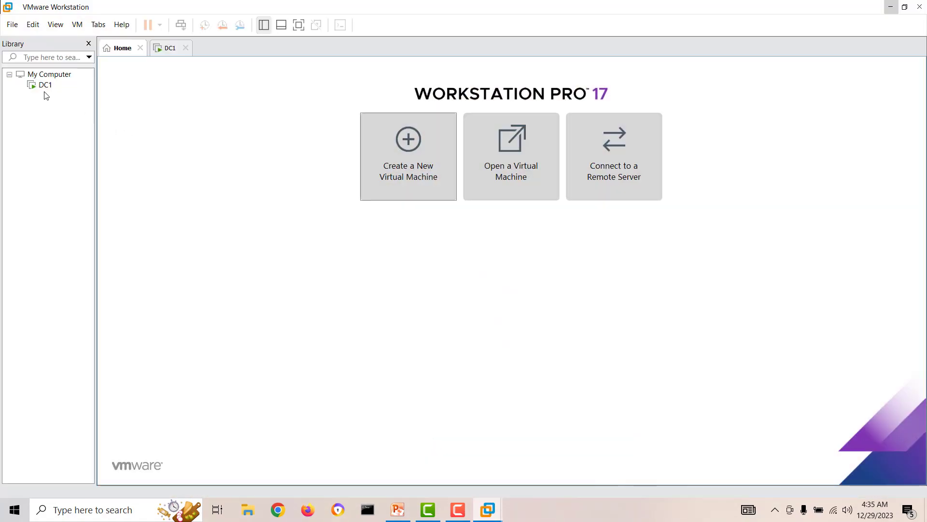
click(46, 85)
click(544, 341)
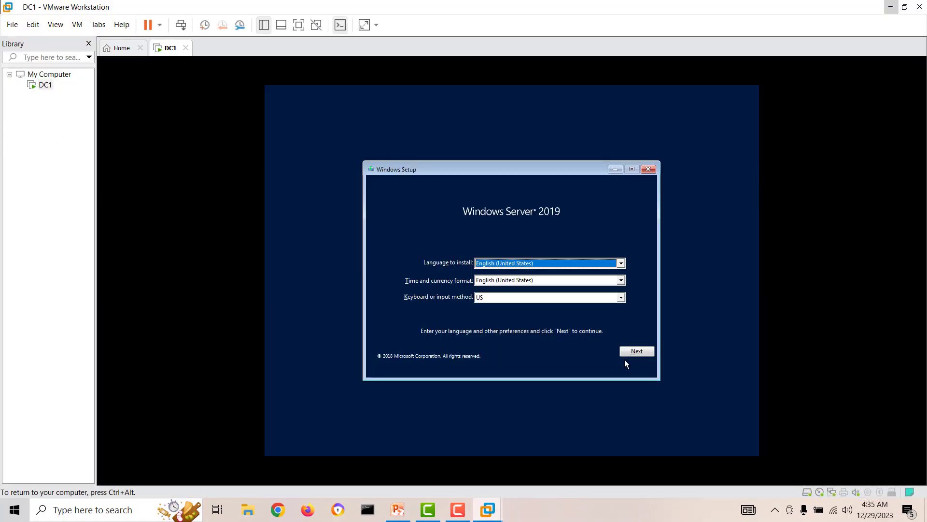
click(635, 352)
click(531, 278)
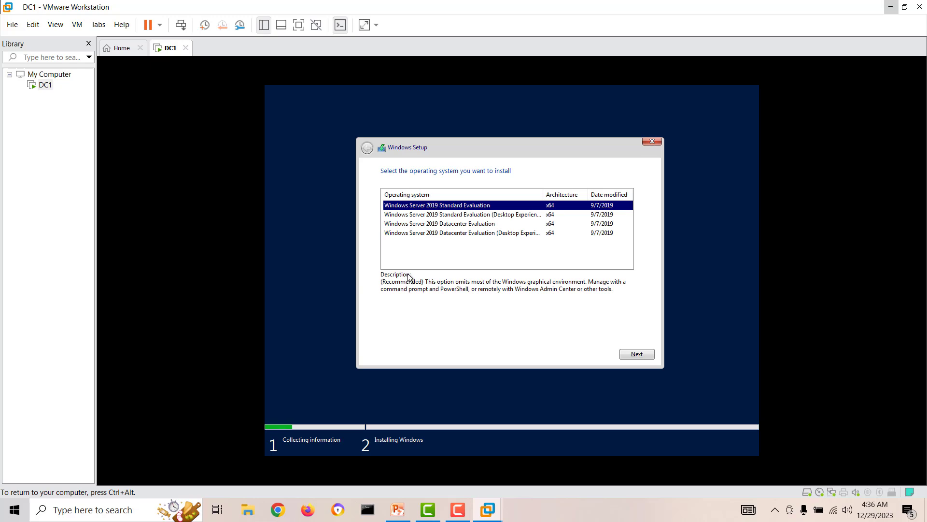
Step: Install Standard Evaluation (Desktop Experience) as a custom install on a new full-size 40 GB partition
click(462, 217)
click(637, 354)
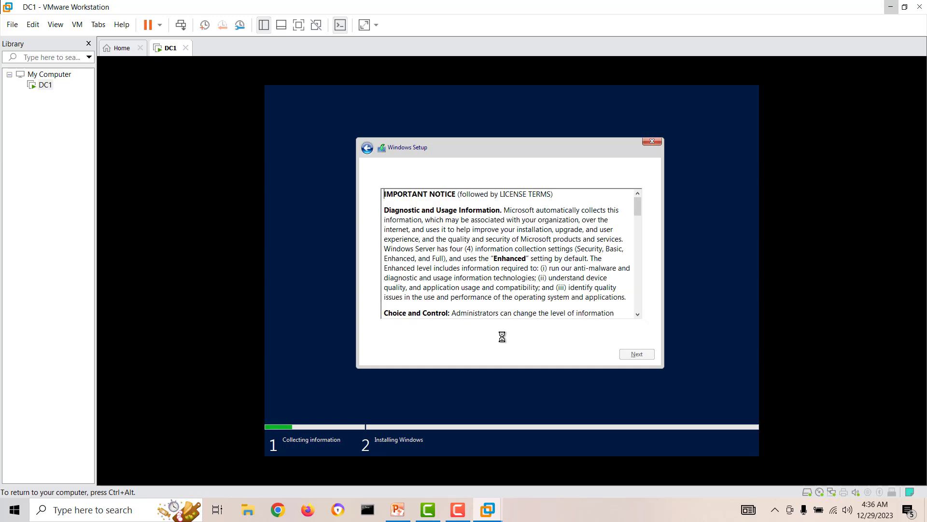
click(440, 331)
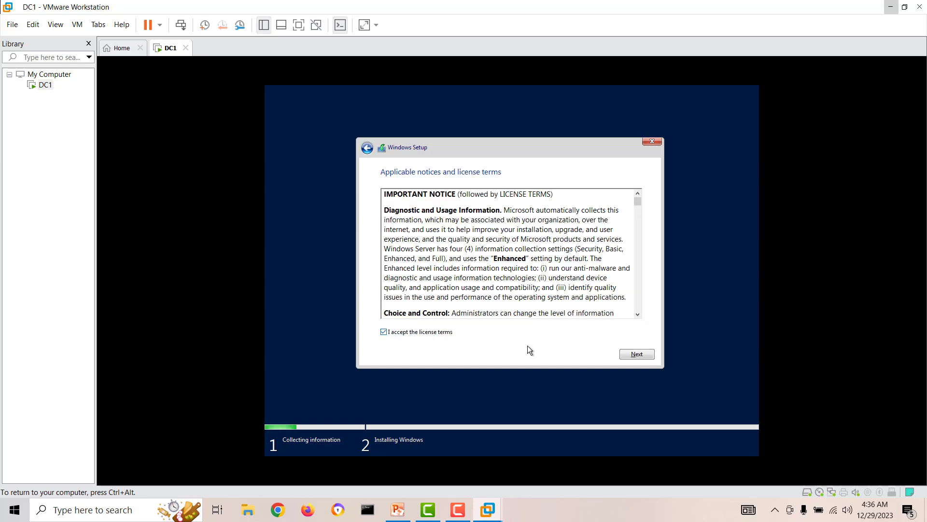
click(634, 355)
click(504, 270)
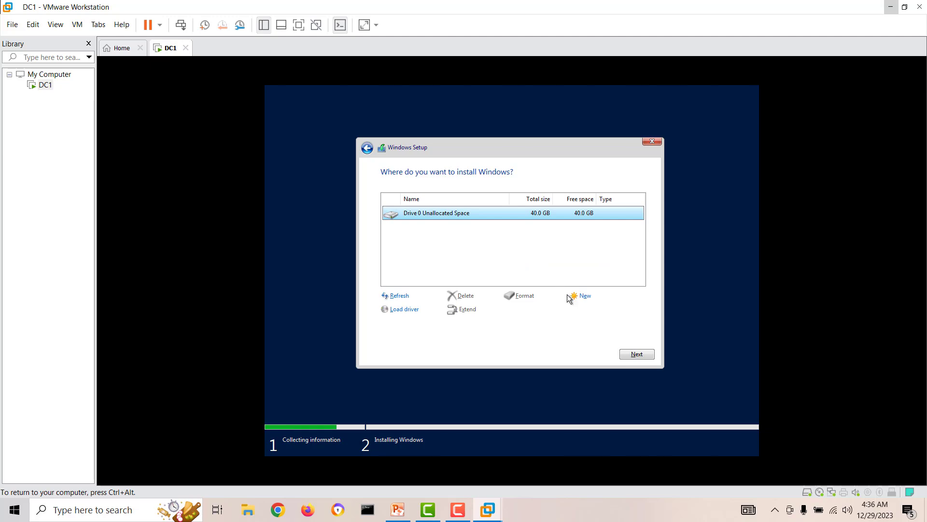
click(582, 296)
click(594, 311)
click(591, 312)
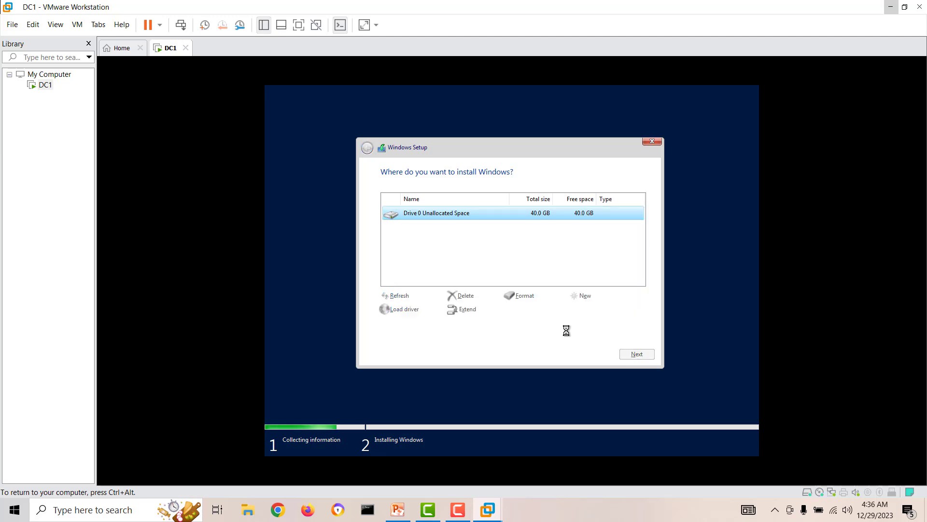
click(638, 354)
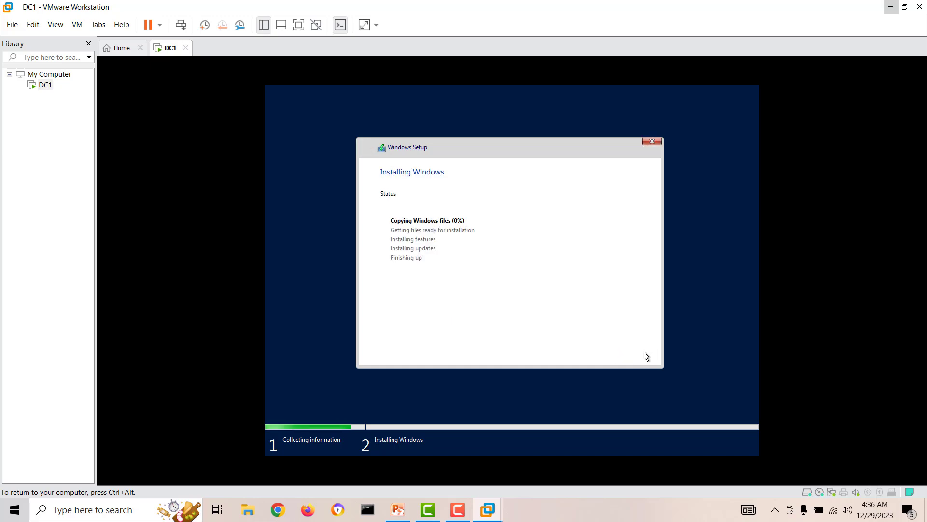
key(ctrl+alt)
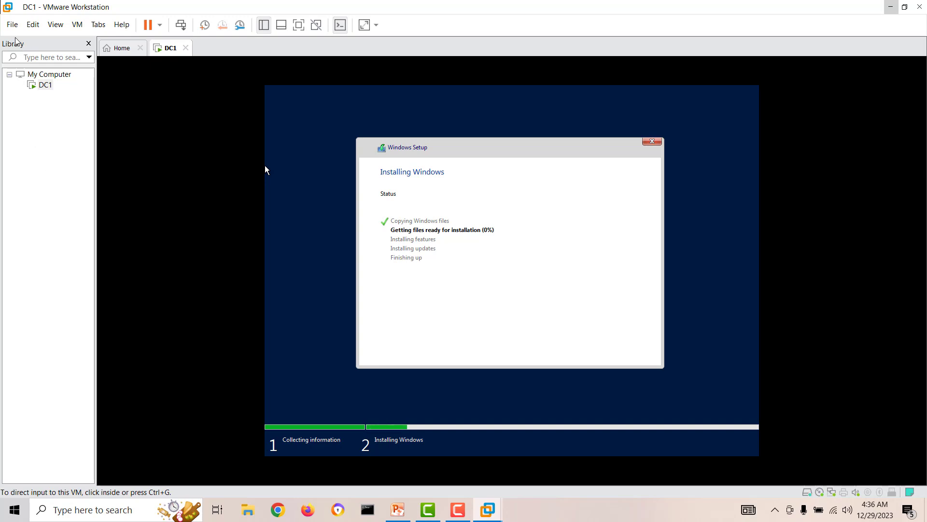
Step: Import the 9.4.0.0 package from Downloads as a virtual machine named PowerScale-N1
click(12, 24)
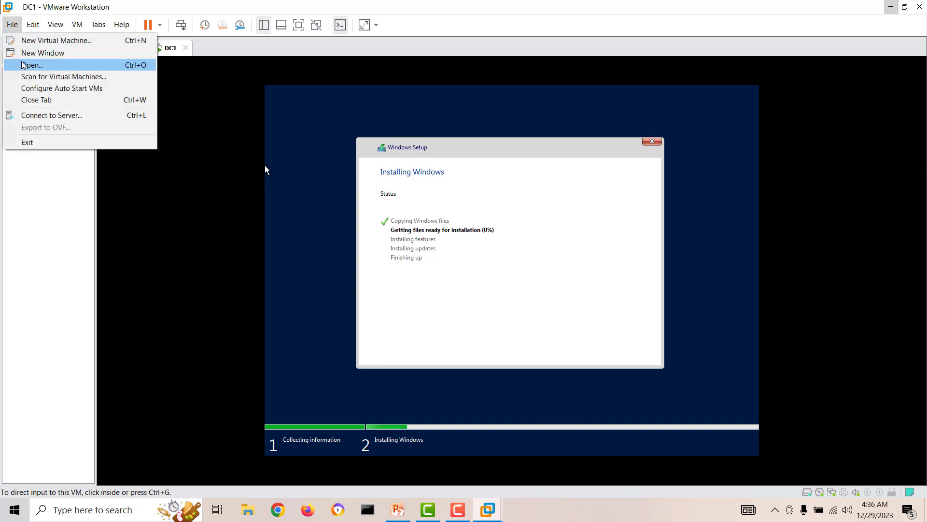
click(30, 65)
click(51, 121)
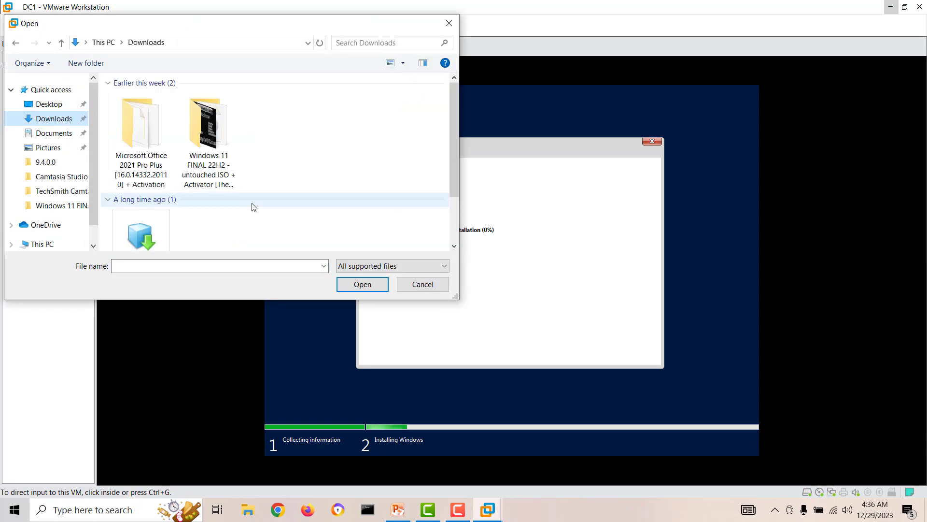
click(135, 233)
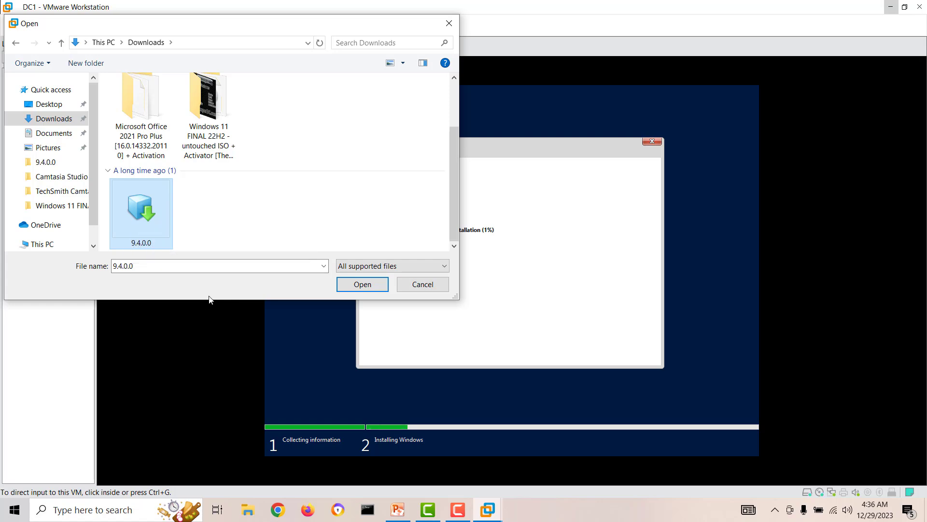
click(363, 284)
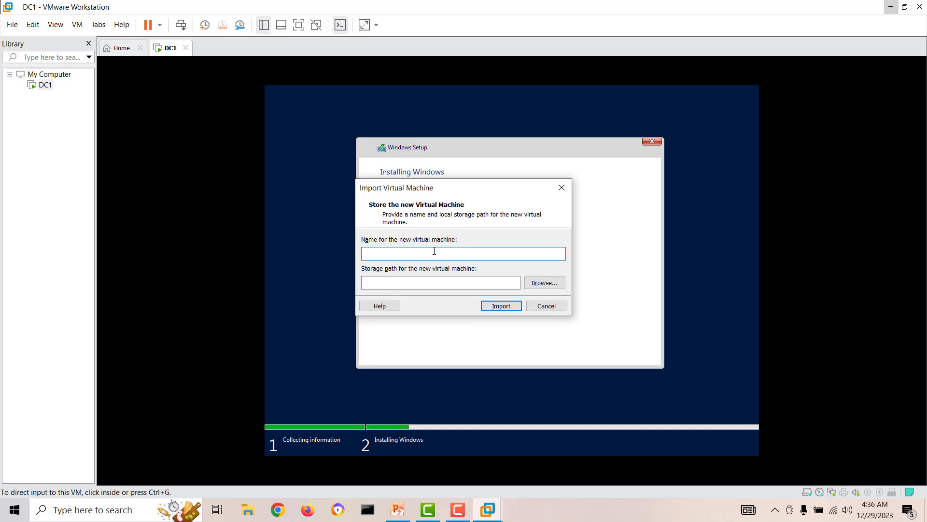
text(PowerScale-N1)
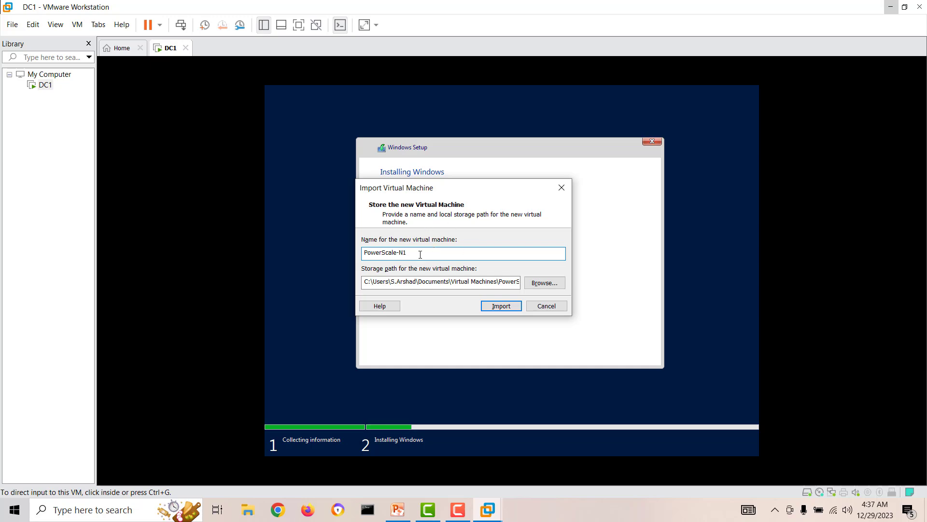
drag(415, 255, 361, 254)
click(488, 306)
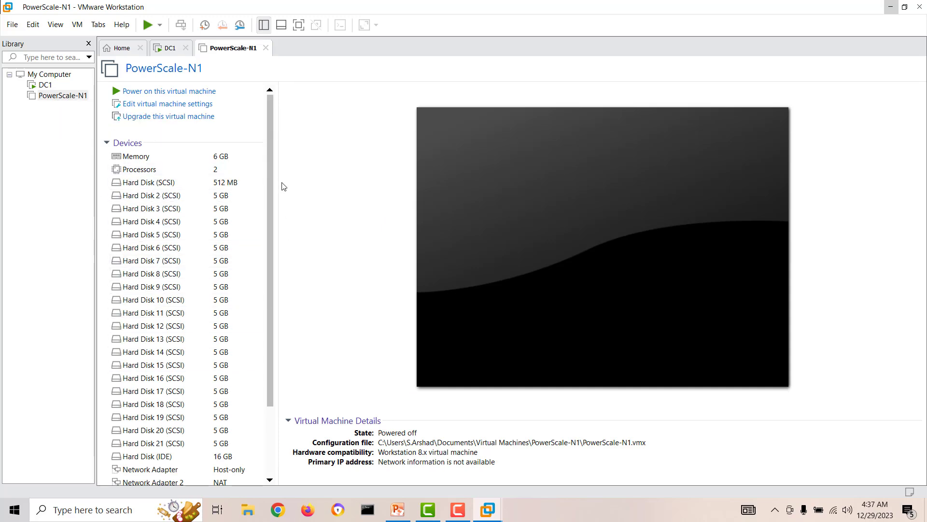
Step: Open PowerScale-N1's virtual machine settings
scroll(265, 155, down, 1)
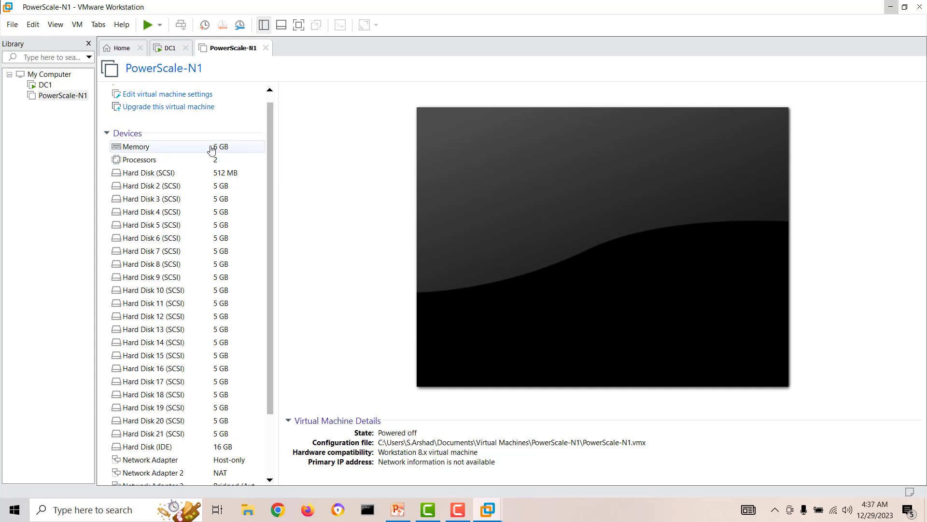
drag(274, 153, 277, 209)
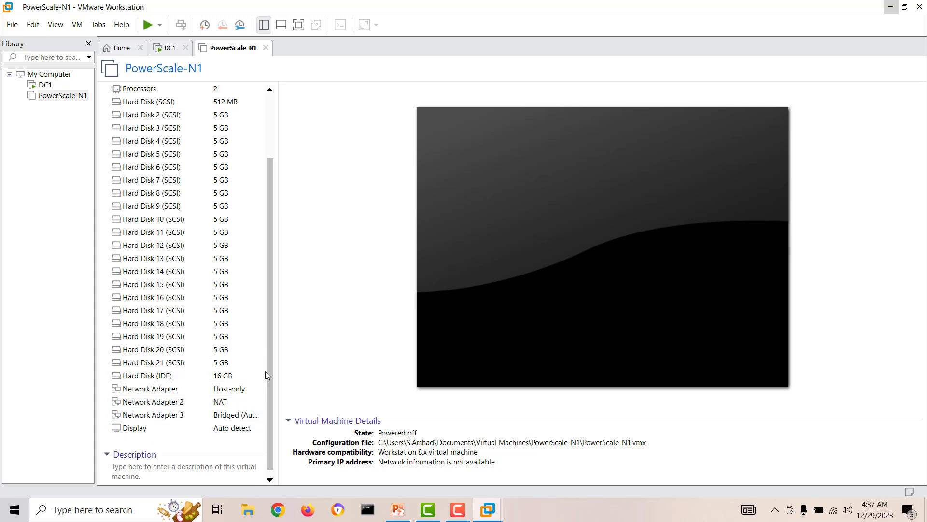
right_click(58, 96)
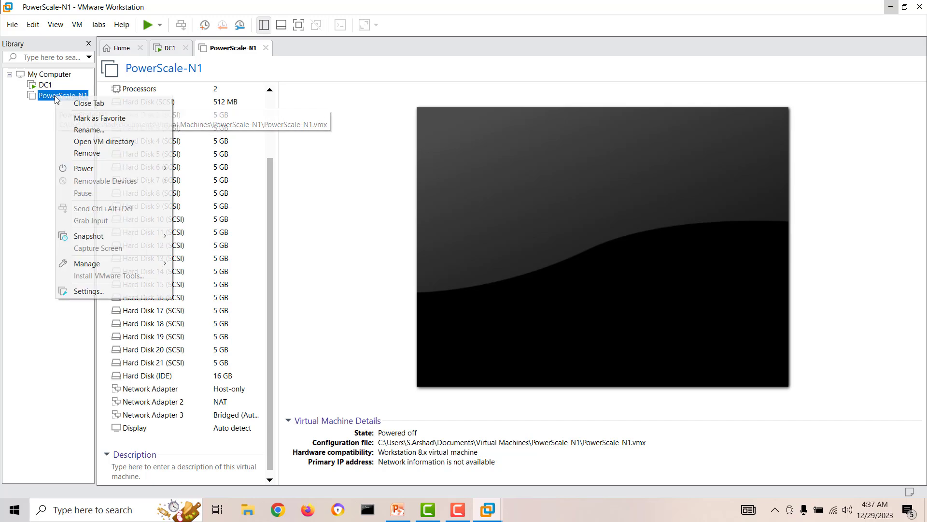
click(89, 291)
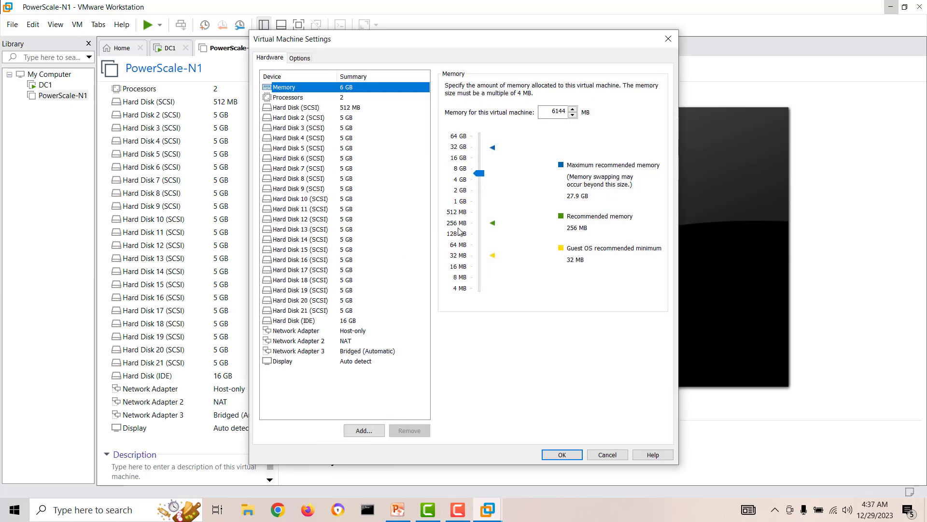
Step: Switch network adapters 1, 2 and 3 to Custom (VMnet0), verify each, and save
click(353, 331)
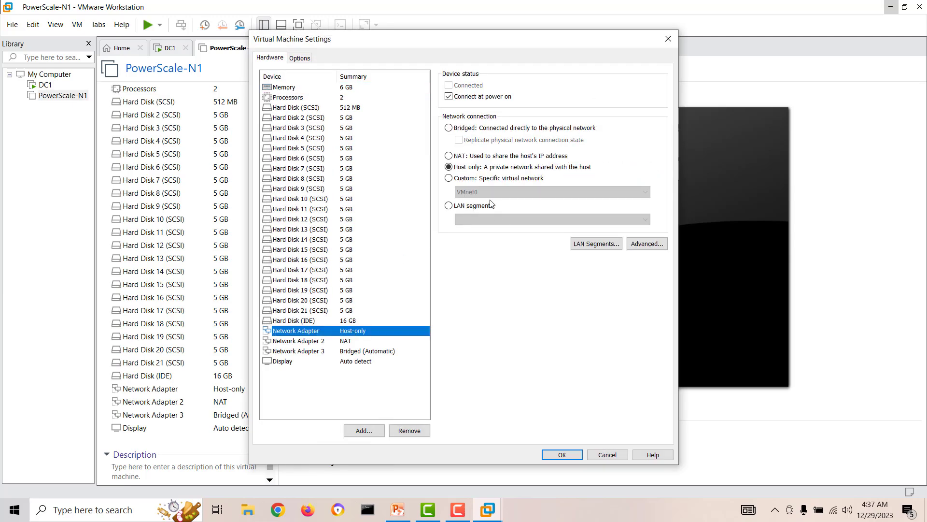
click(466, 179)
click(354, 341)
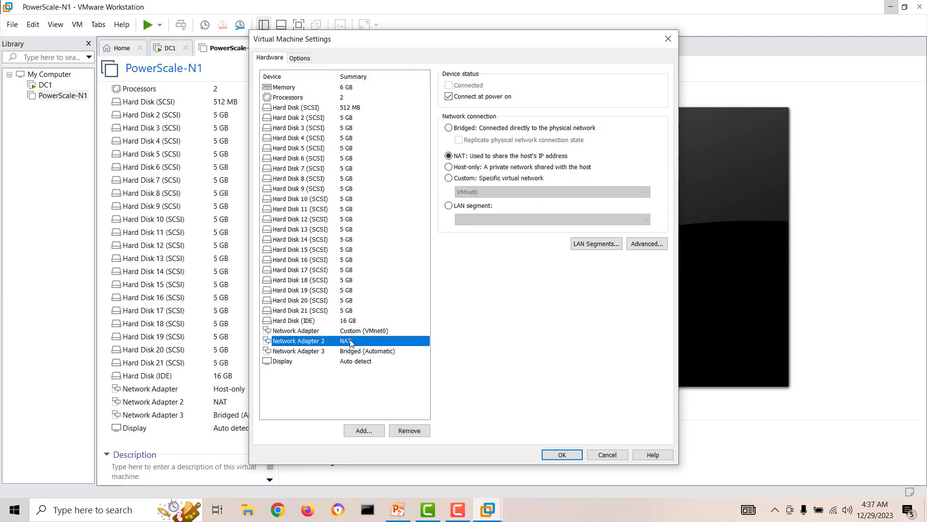
click(457, 179)
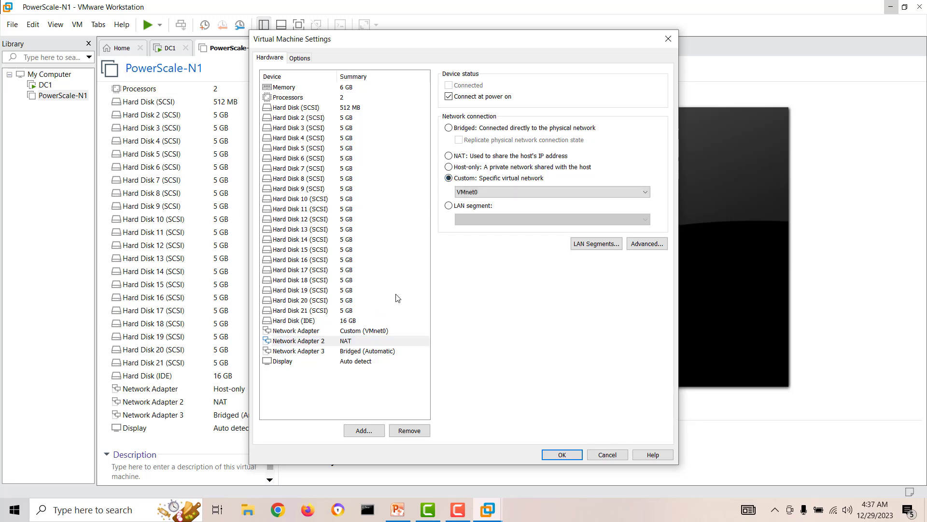
click(354, 353)
click(449, 179)
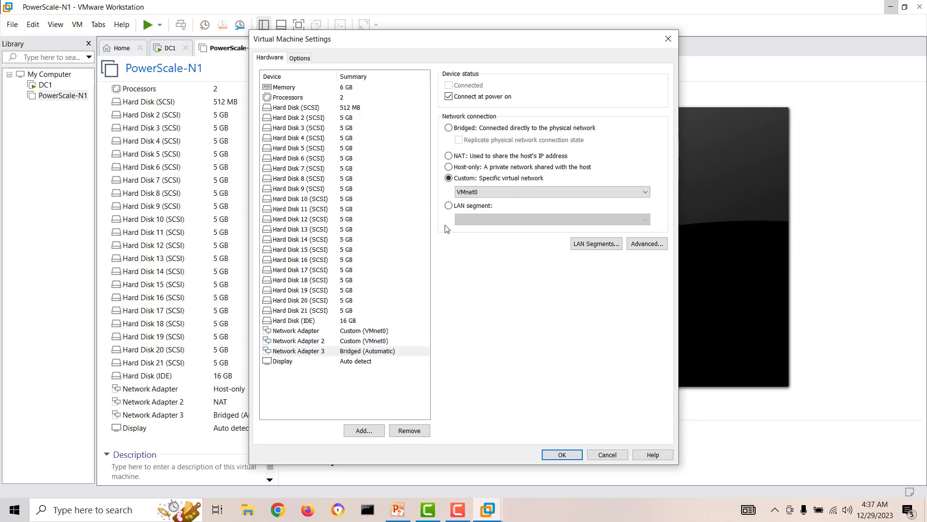
click(374, 332)
click(371, 342)
click(371, 352)
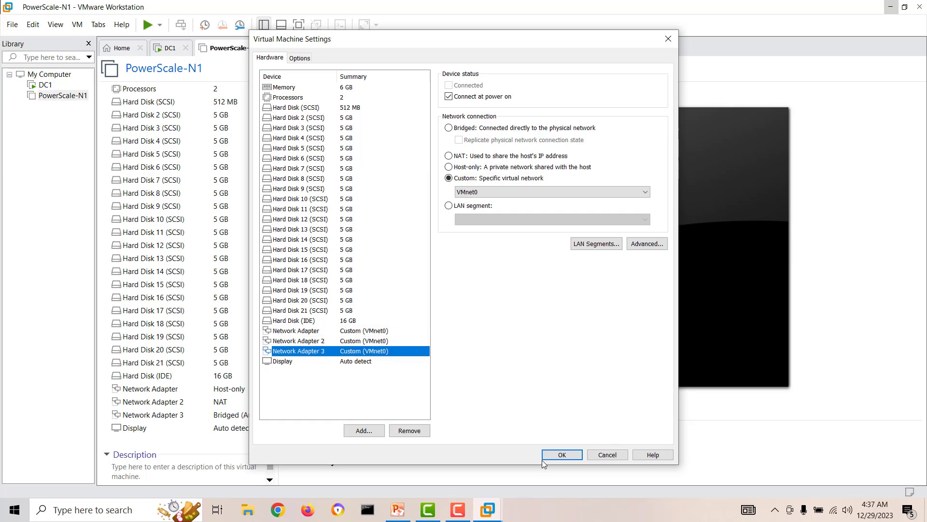
click(545, 458)
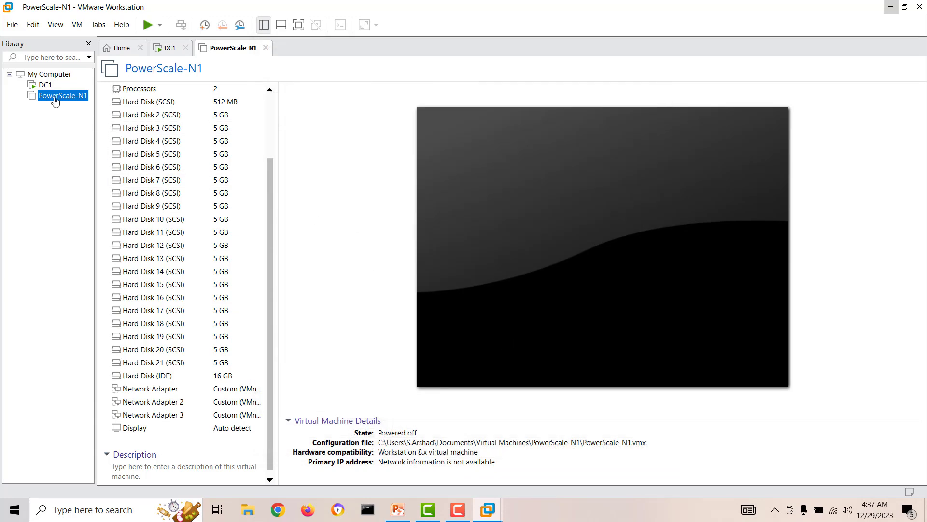
click(12, 24)
Step: Import the 9.4.0.0 package again as a second virtual machine named PowerScale-N2
click(17, 65)
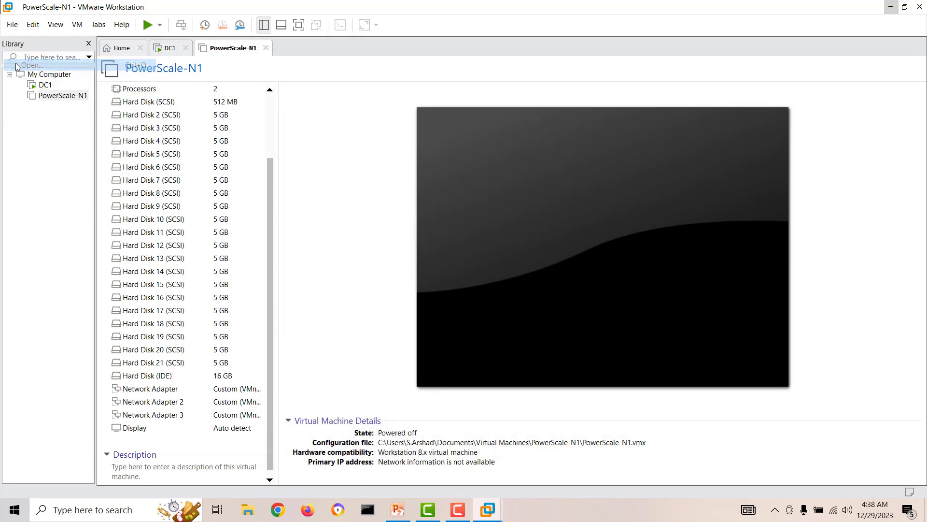
click(146, 232)
click(348, 286)
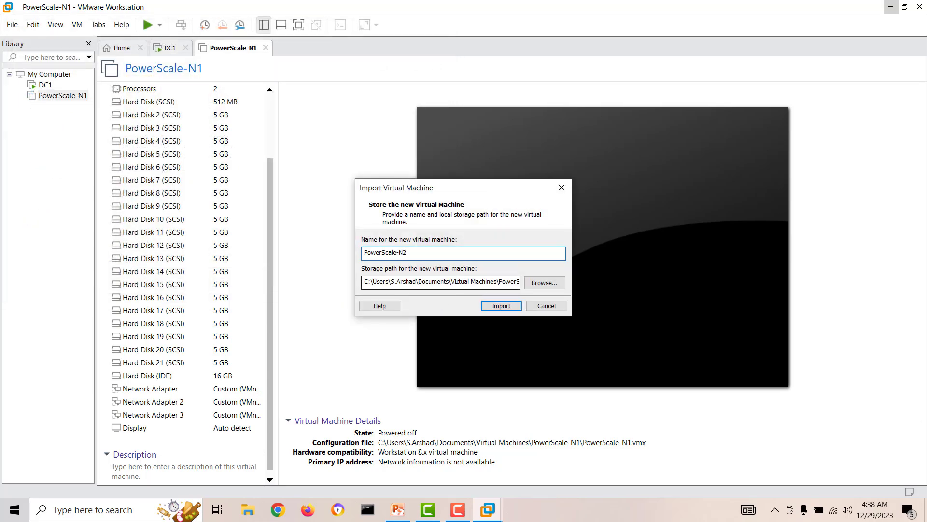
click(498, 305)
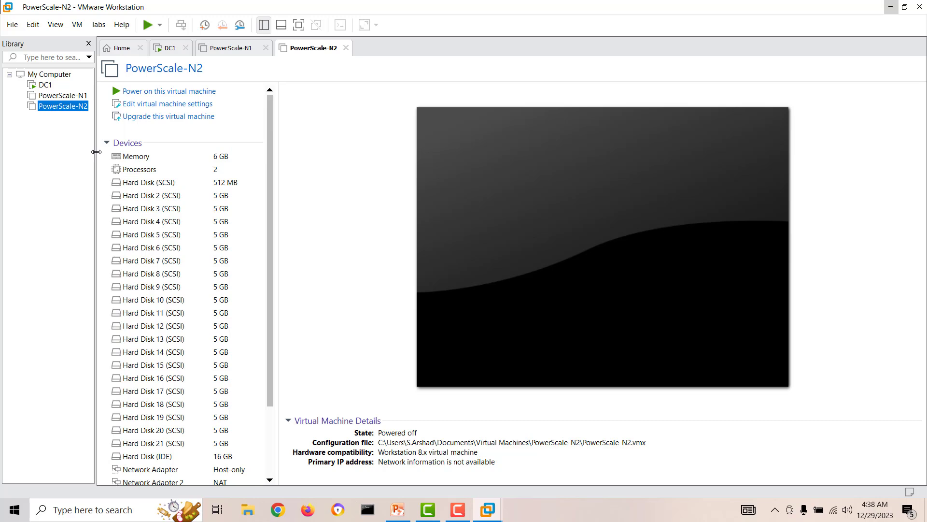
Step: Put PowerScale-N2's three network adapters on Custom VMnet0 and save the settings
drag(96, 152, 111, 151)
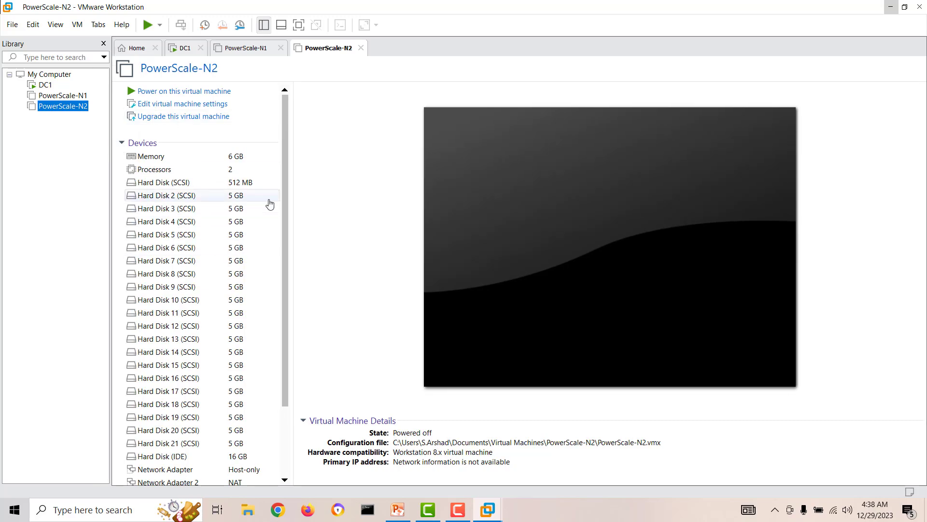
click(201, 107)
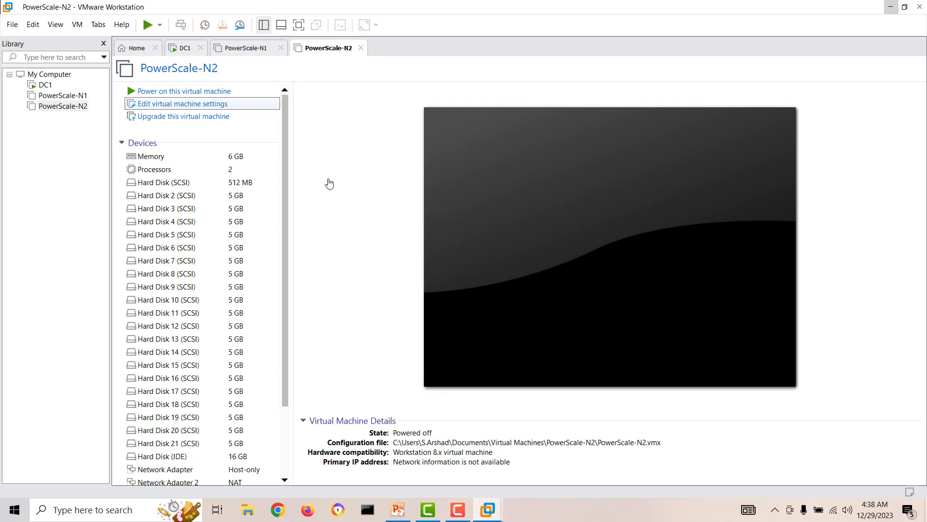
click(356, 331)
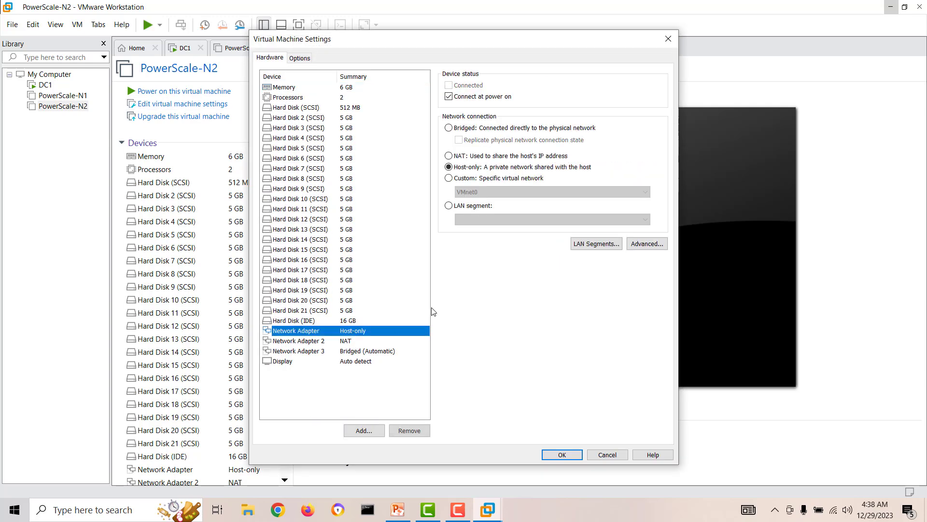
click(345, 341)
click(360, 352)
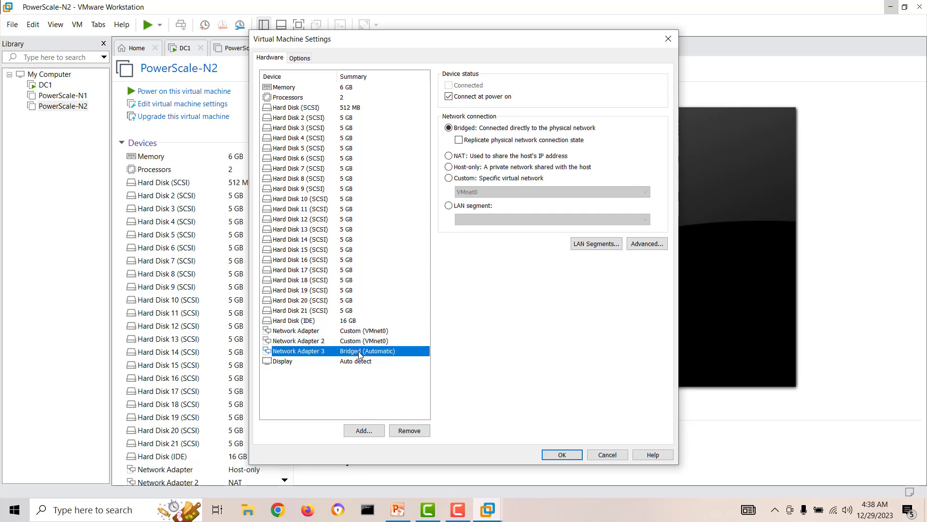
click(449, 178)
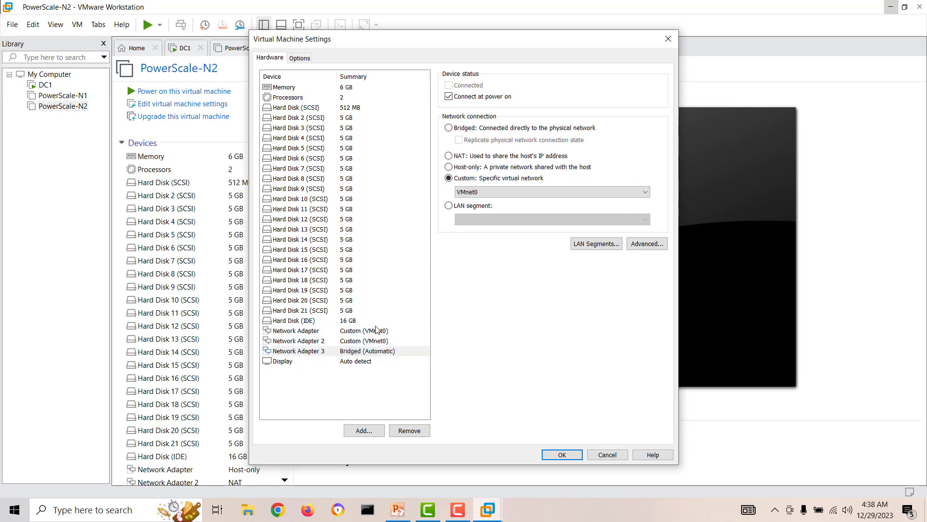
click(377, 330)
click(555, 455)
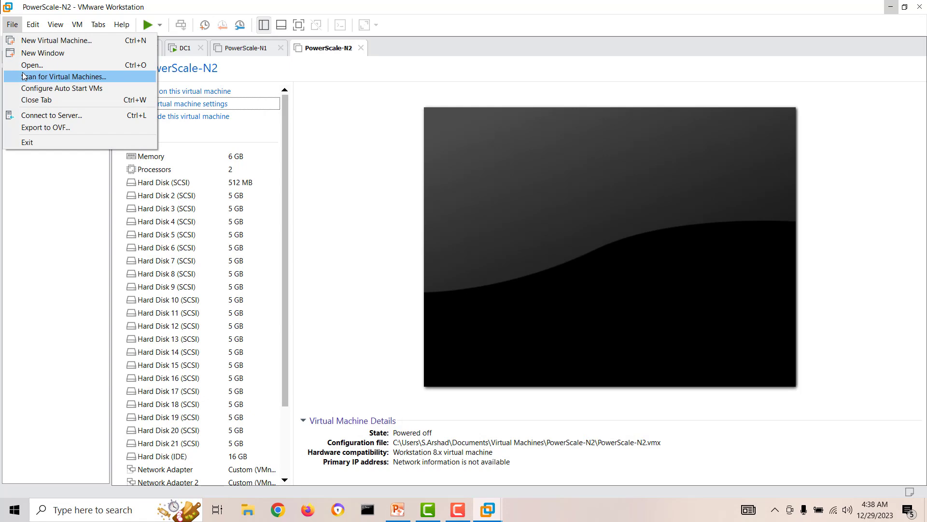
Step: Import the 9.4.0.0 virtual machine package under the name PowerScale-N3
click(24, 66)
click(140, 231)
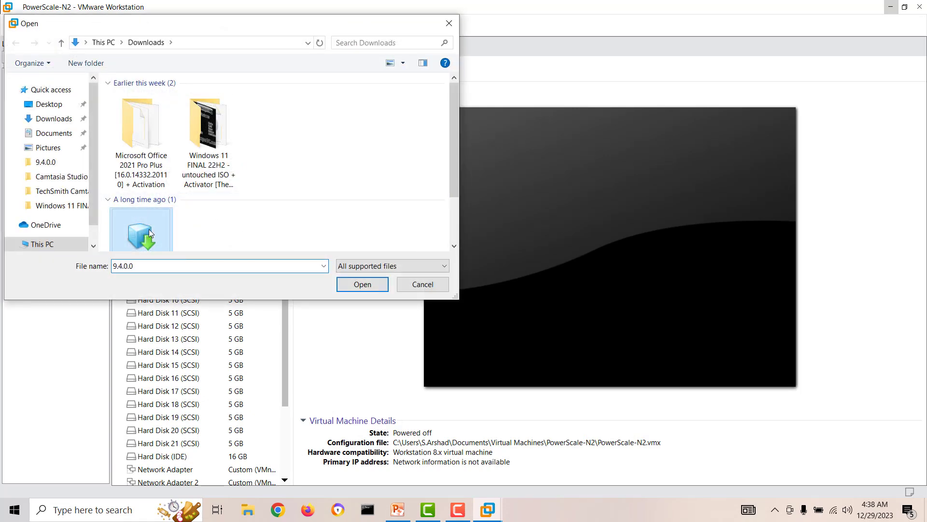
click(360, 285)
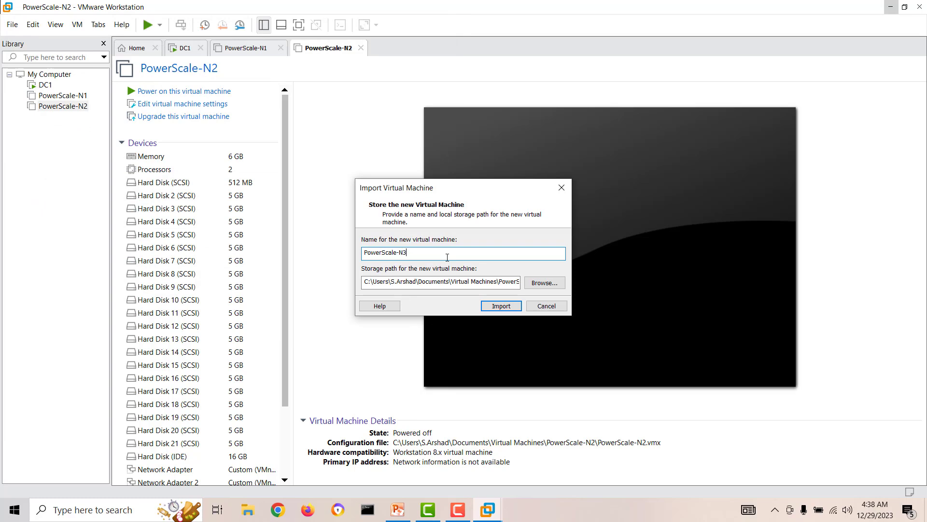
click(500, 308)
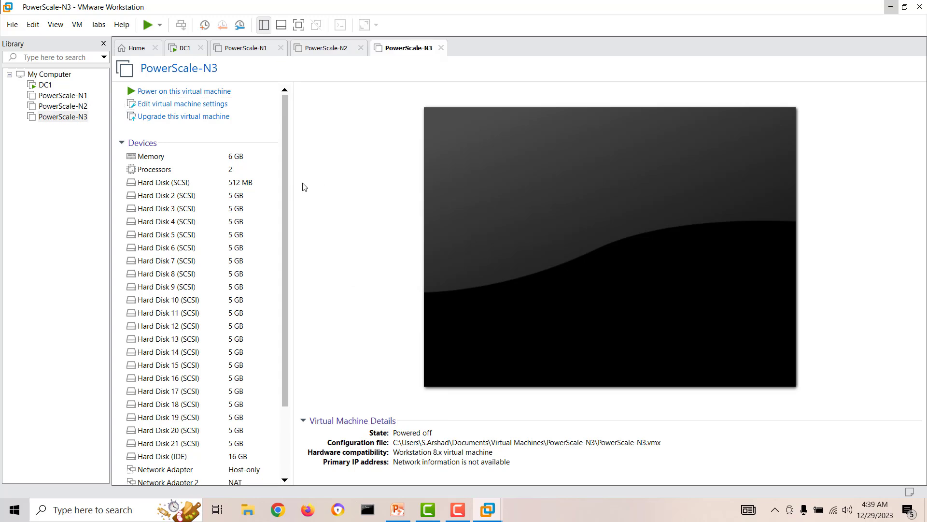
Step: Import the 9.4.0.0 package again, keeping the name PowerScale-N4
click(12, 24)
click(21, 65)
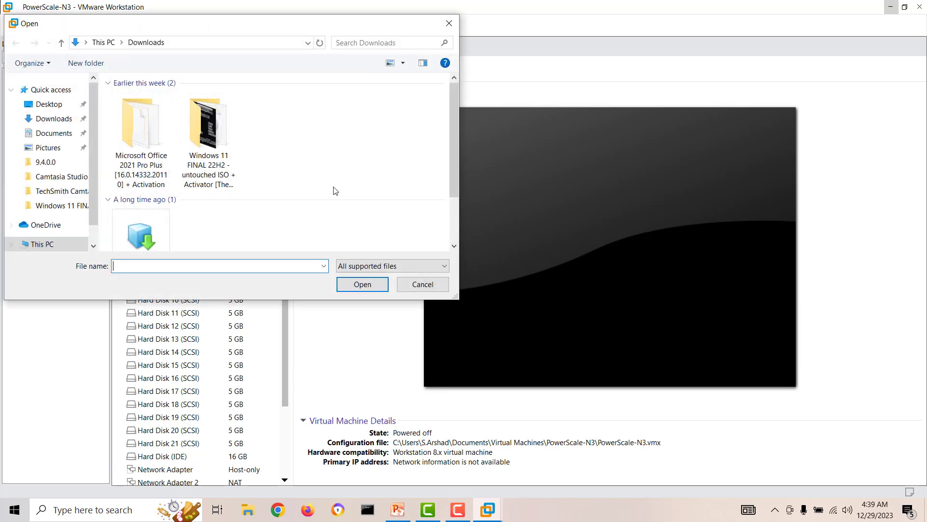
click(129, 242)
click(361, 286)
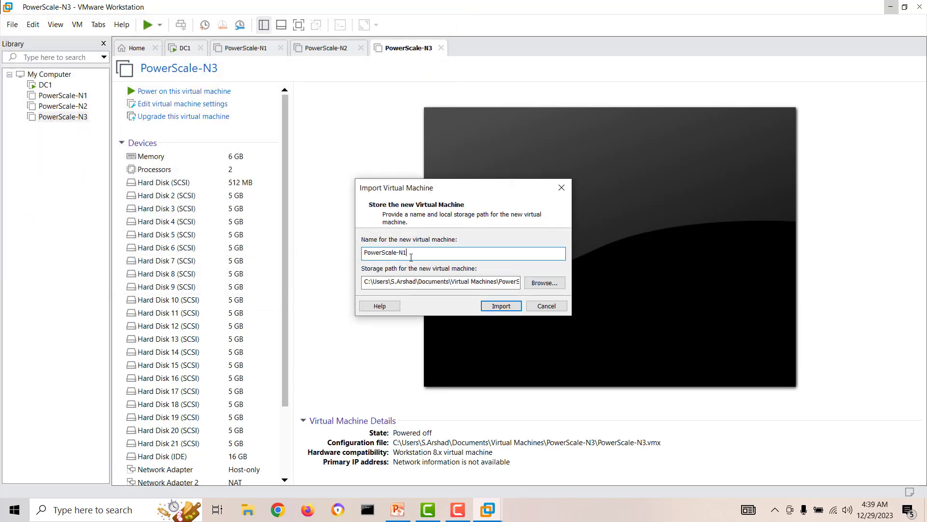
click(500, 305)
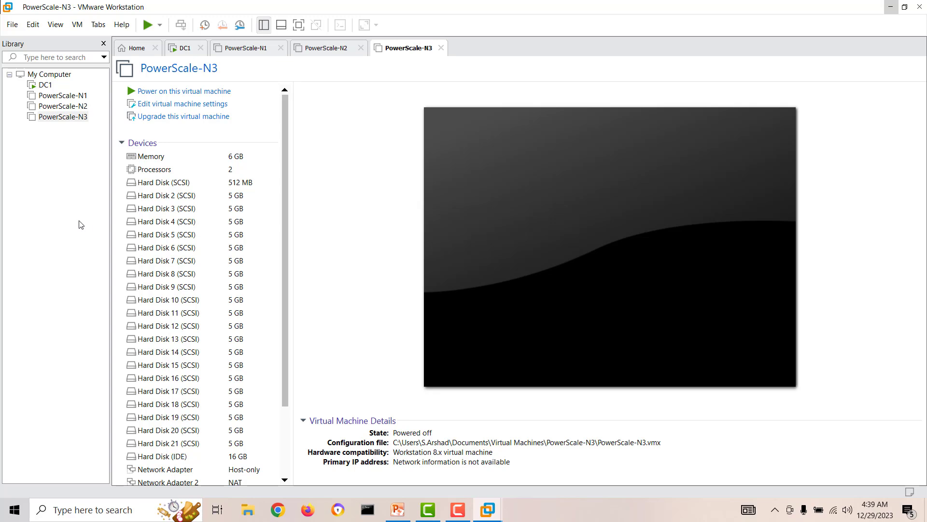
click(72, 117)
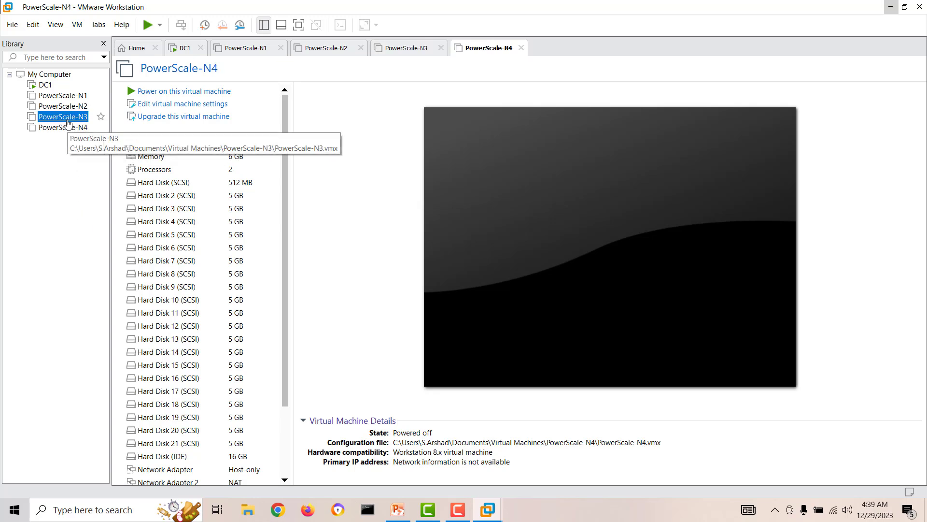
Step: Set all three of PowerScale-N3's network adapters to Custom VMnet0 and save
click(175, 109)
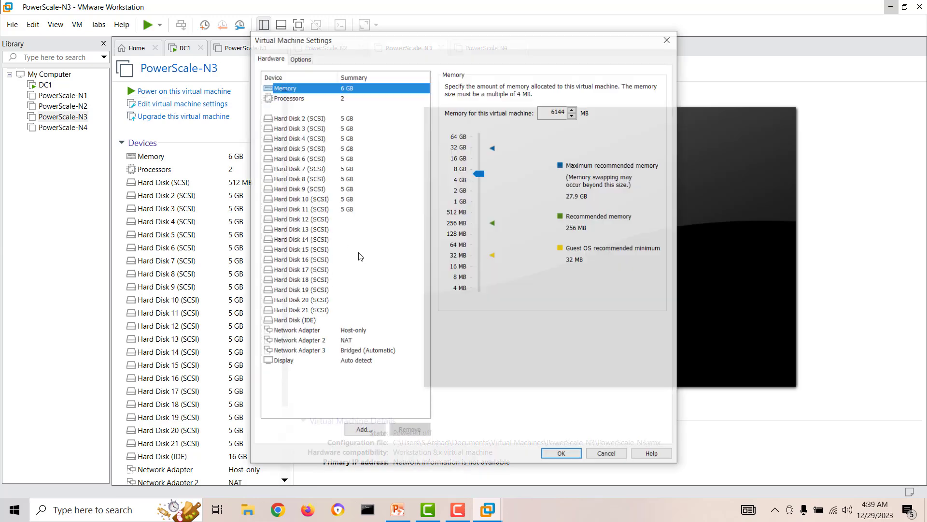
click(352, 332)
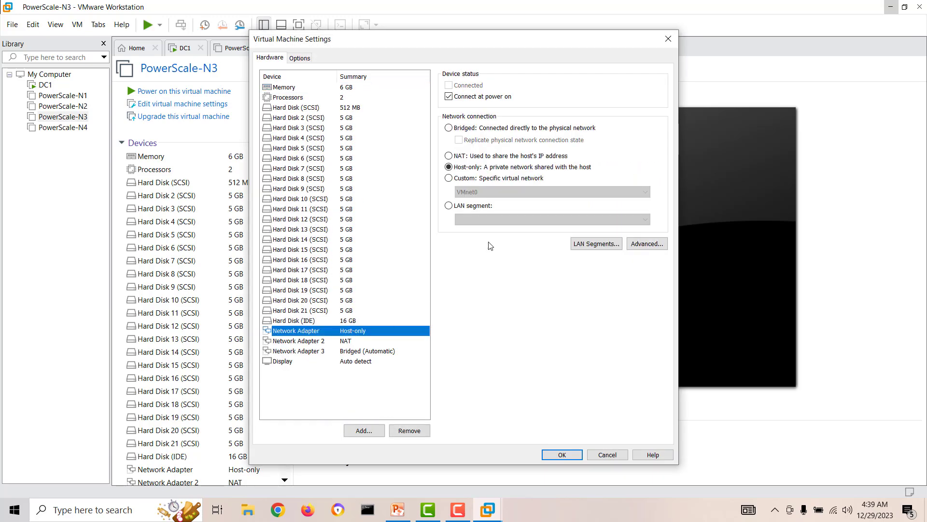
click(463, 179)
click(354, 341)
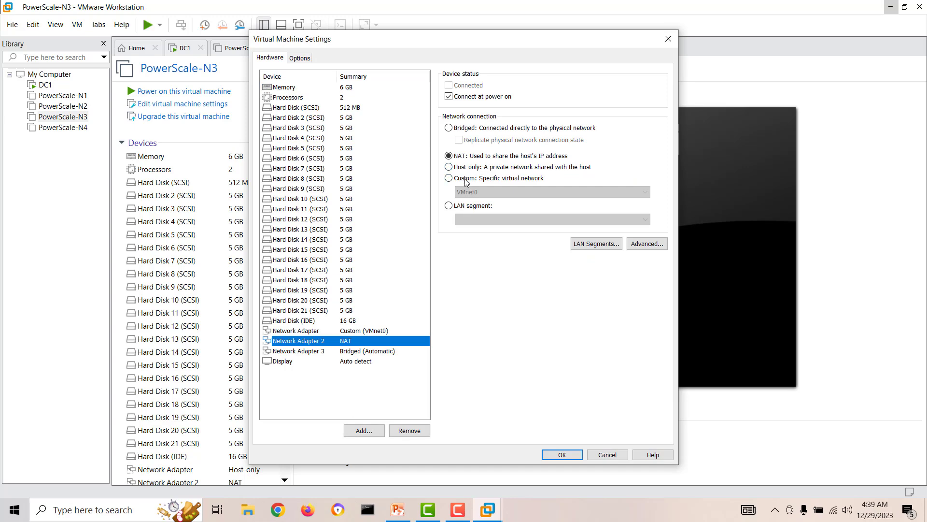
click(465, 179)
click(355, 365)
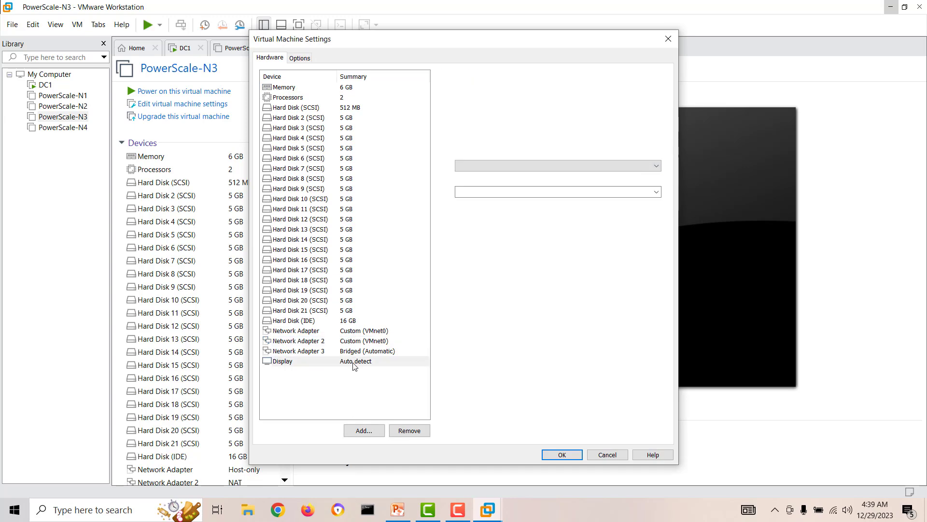
click(365, 351)
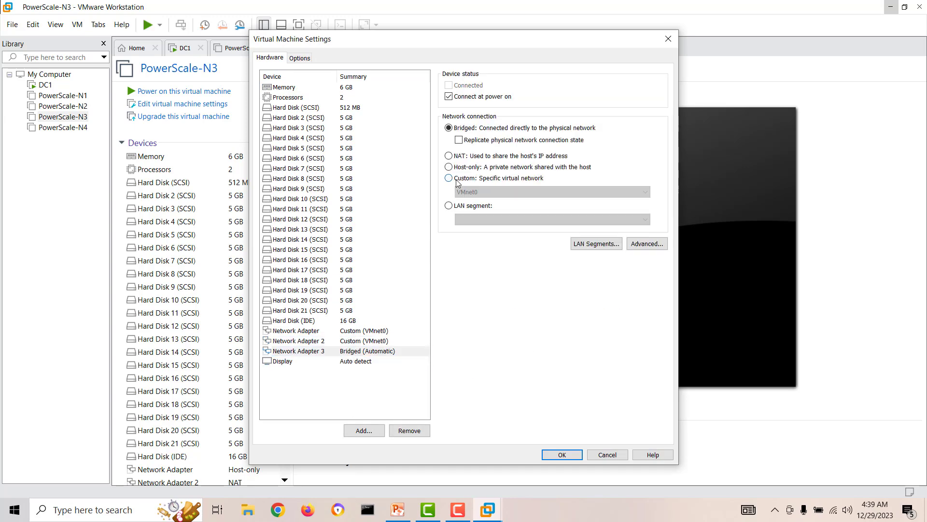
click(449, 178)
click(299, 341)
click(562, 454)
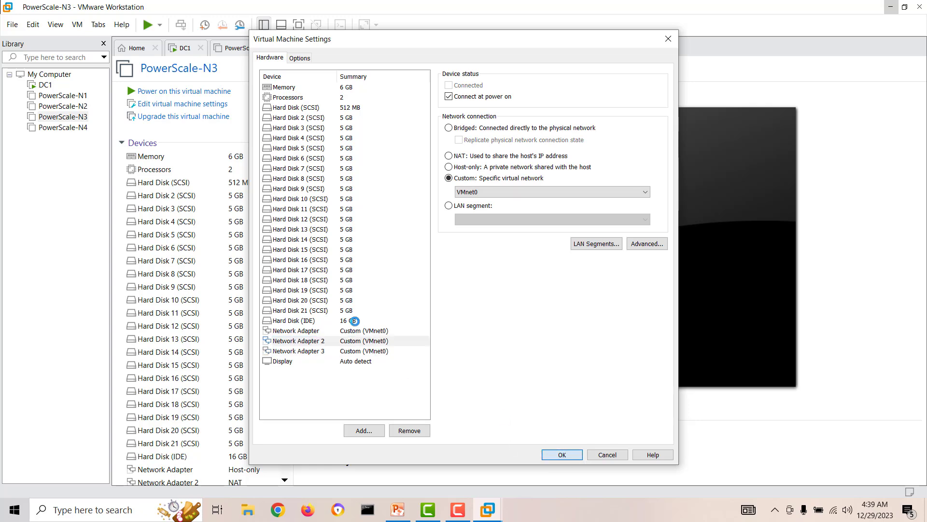
click(558, 456)
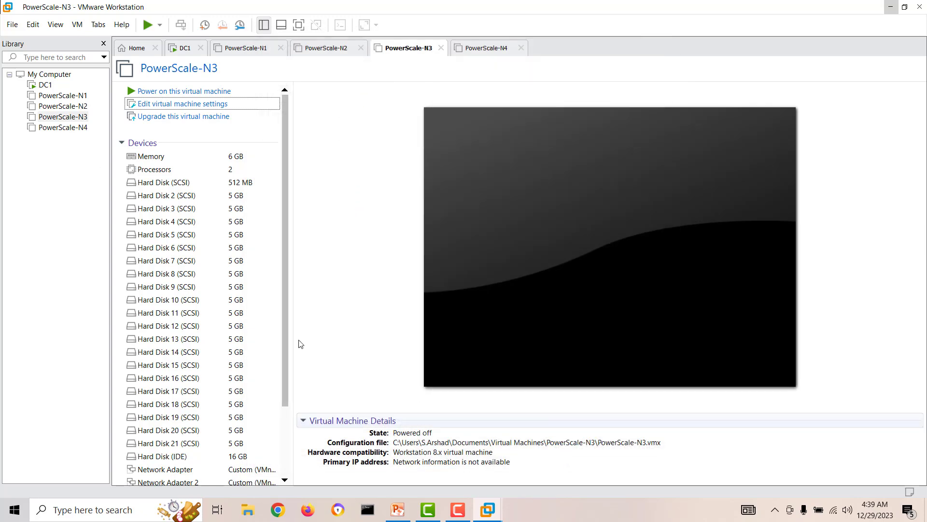
Step: Set all three of PowerScale-N4's network adapters to Custom VMnet0 and save
click(63, 127)
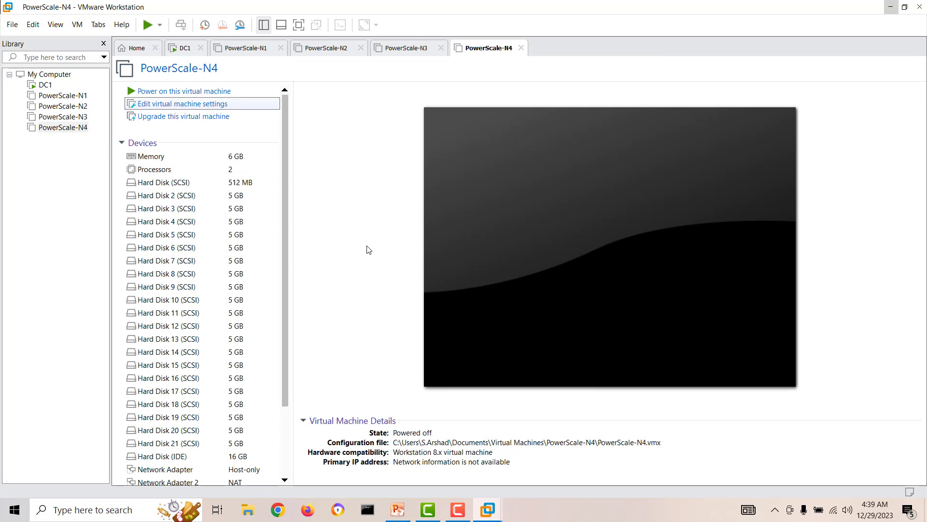
click(360, 329)
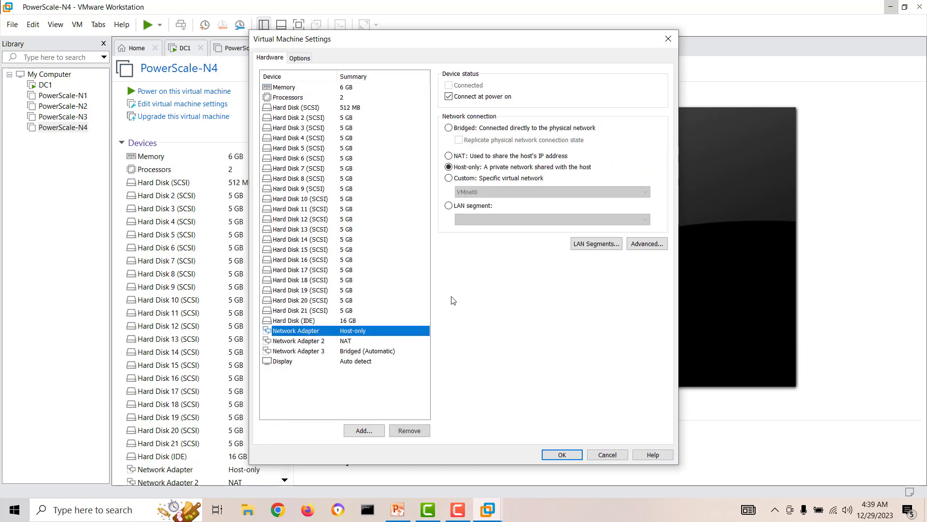
click(457, 177)
click(363, 340)
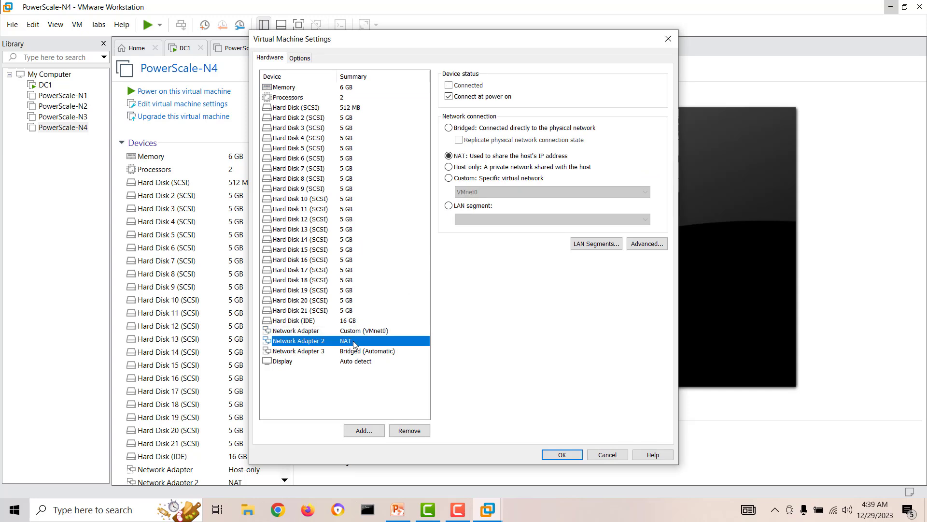
click(458, 178)
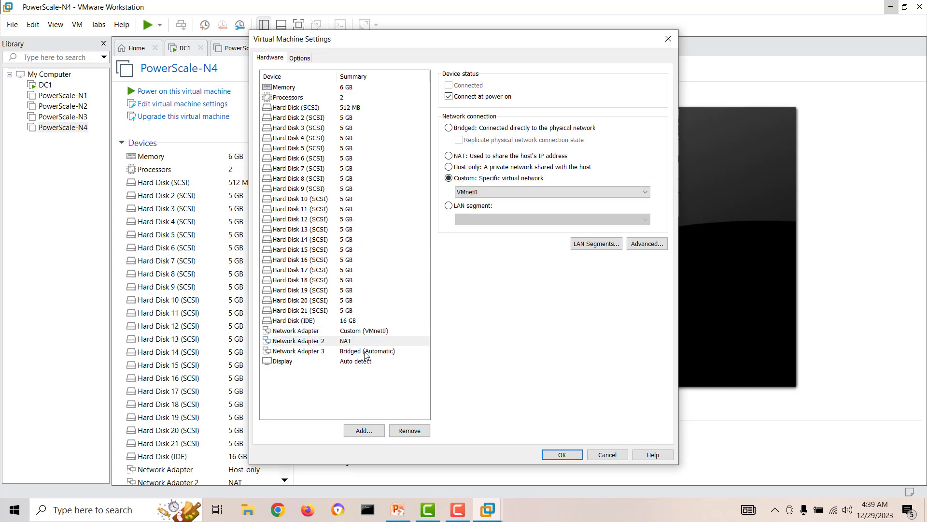
click(366, 352)
click(449, 178)
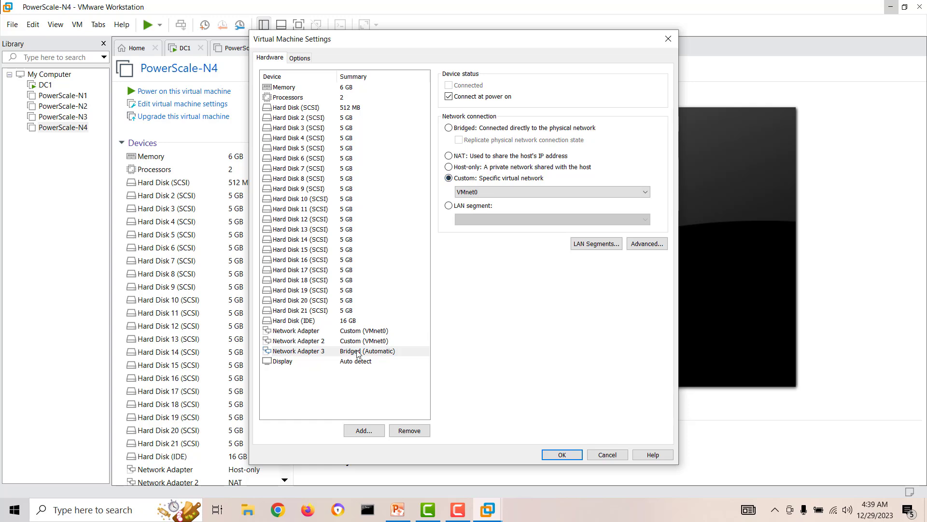
click(358, 343)
click(560, 456)
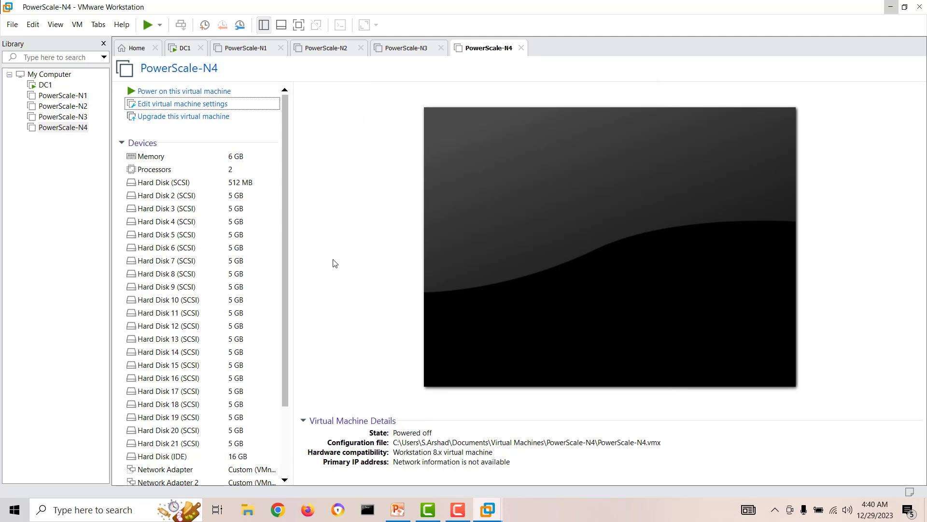
click(397, 510)
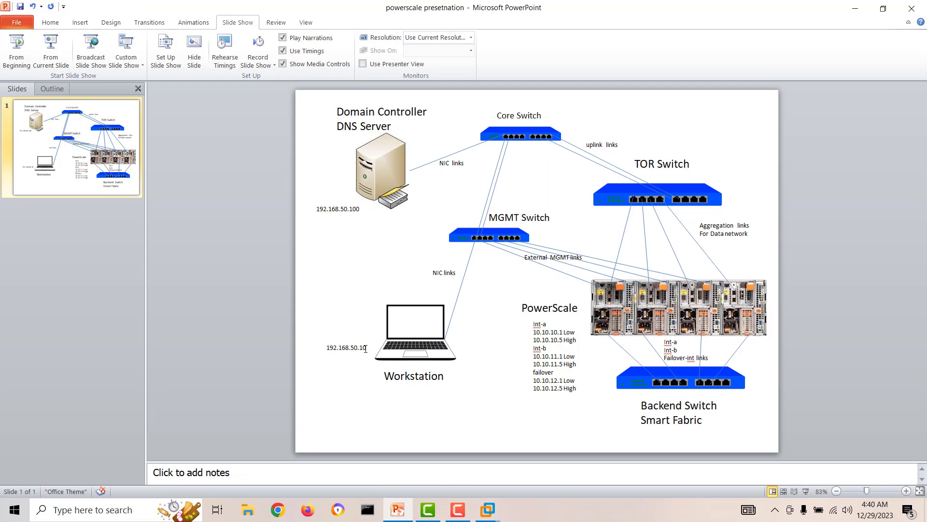
double_click(346, 347)
click(357, 348)
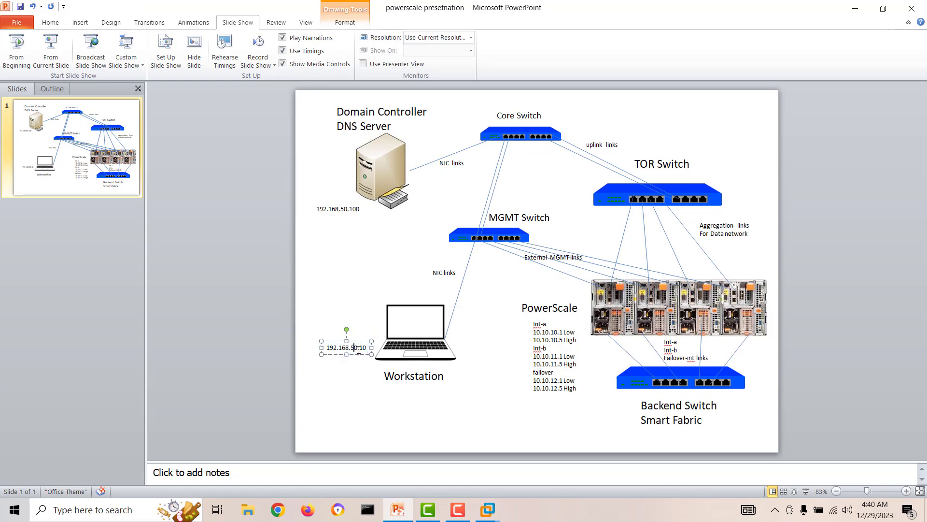
click(856, 9)
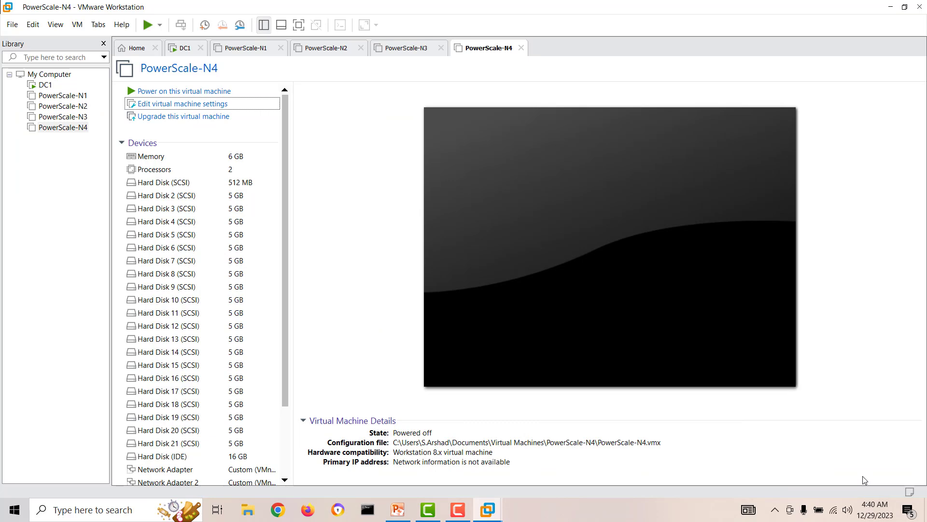
right_click(833, 509)
Step: Open the IPv4 properties of the Ethernet 2 loopback adapter
click(835, 491)
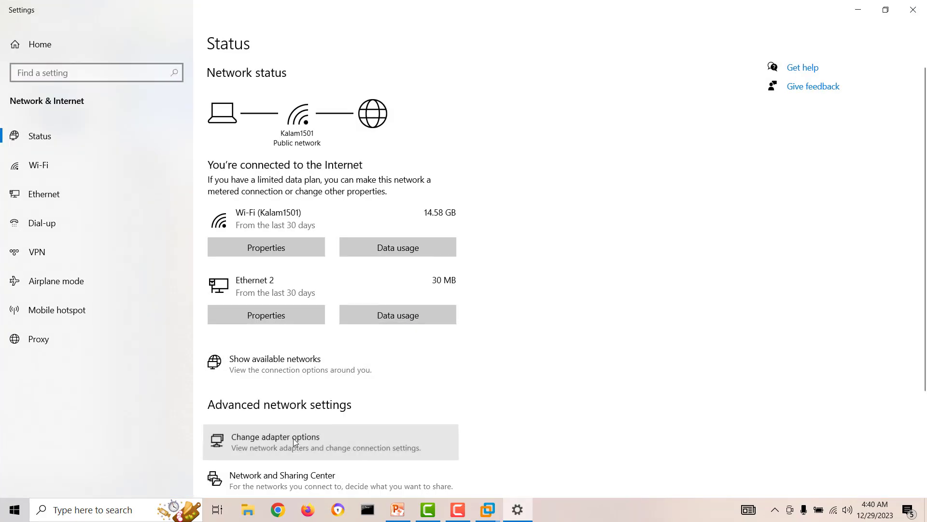
click(293, 439)
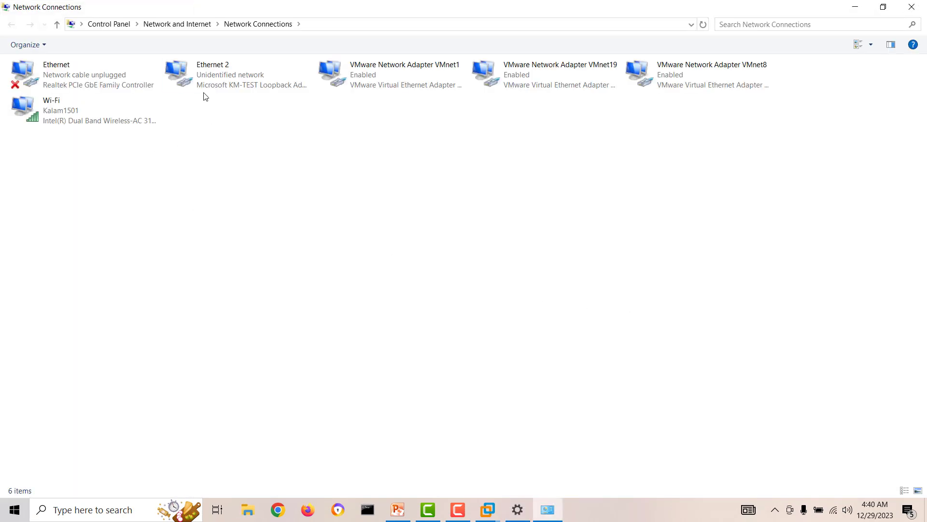
click(228, 77)
double_click(228, 77)
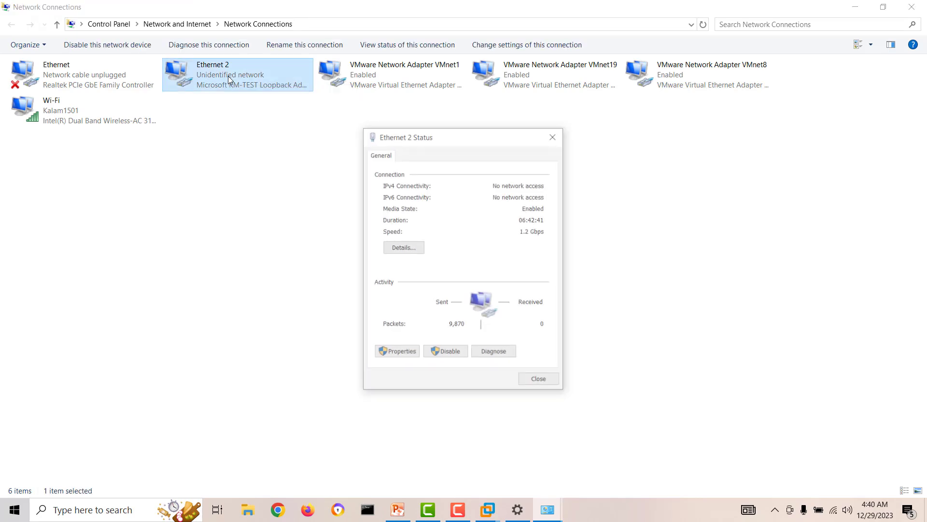
click(407, 353)
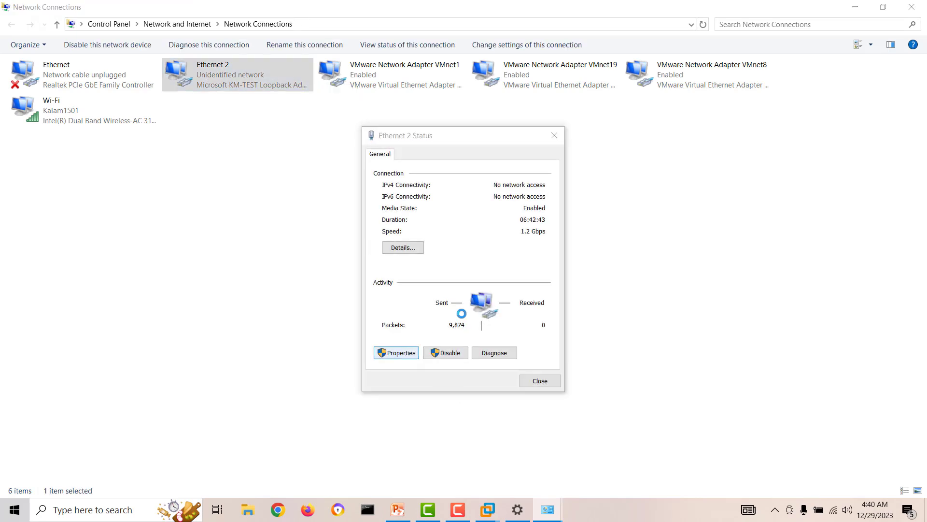
click(507, 285)
click(548, 332)
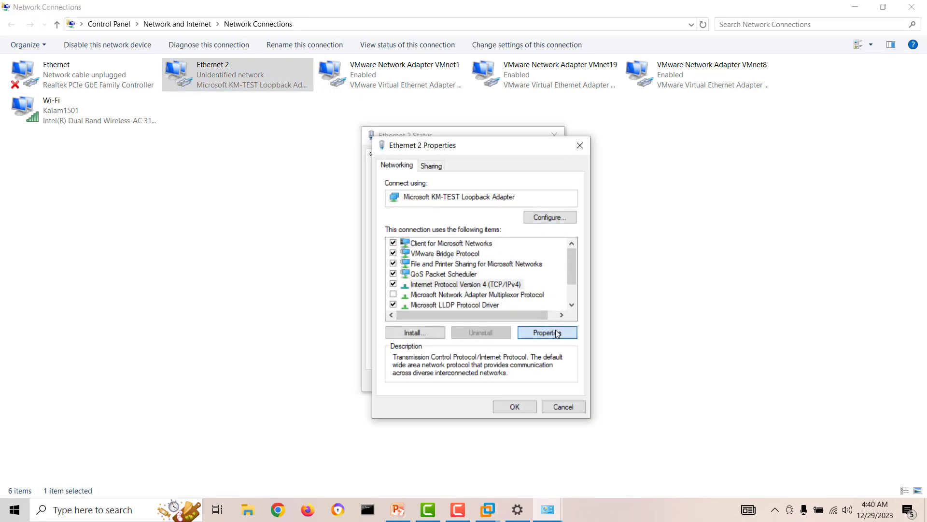
Step: Set IP 192.168.50.10, gateway 192.168.50.1 and DNS 192.168.50.100, accepting the warning
click(398, 509)
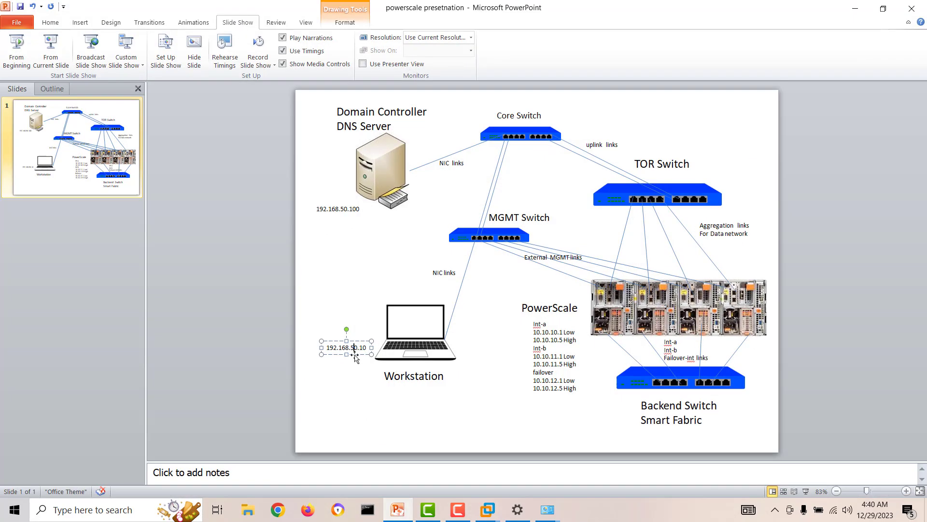
click(398, 509)
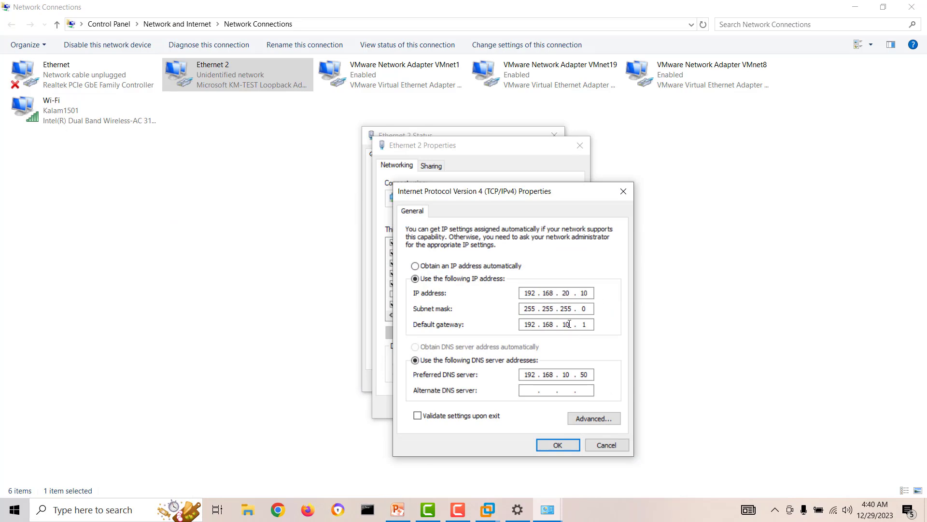
click(568, 293)
click(400, 511)
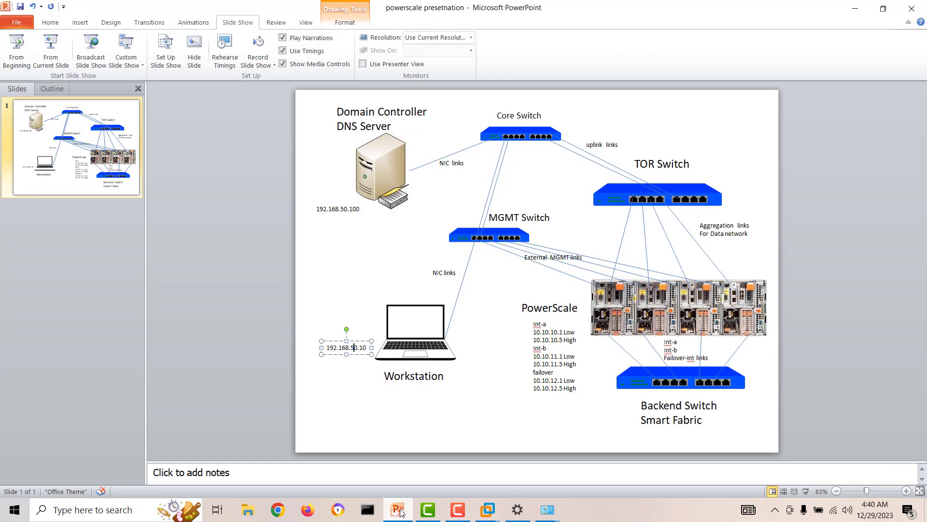
click(400, 511)
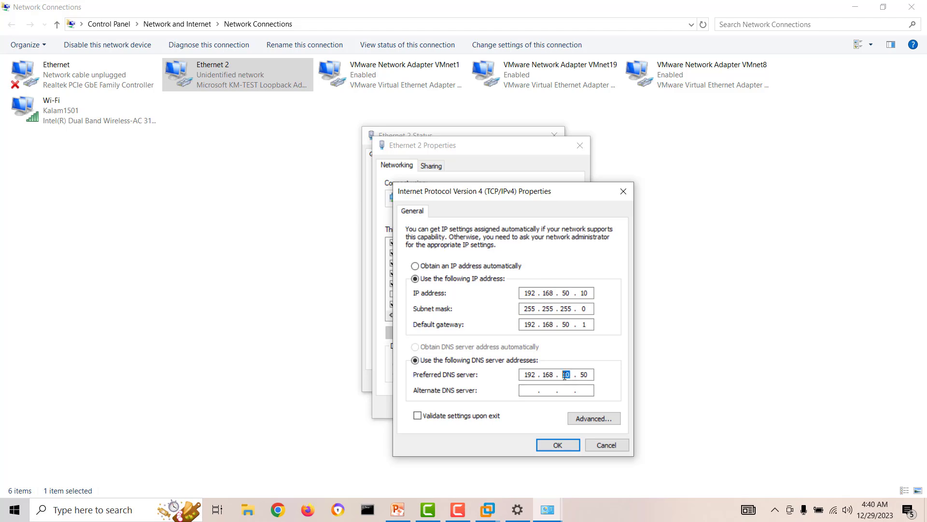
click(399, 513)
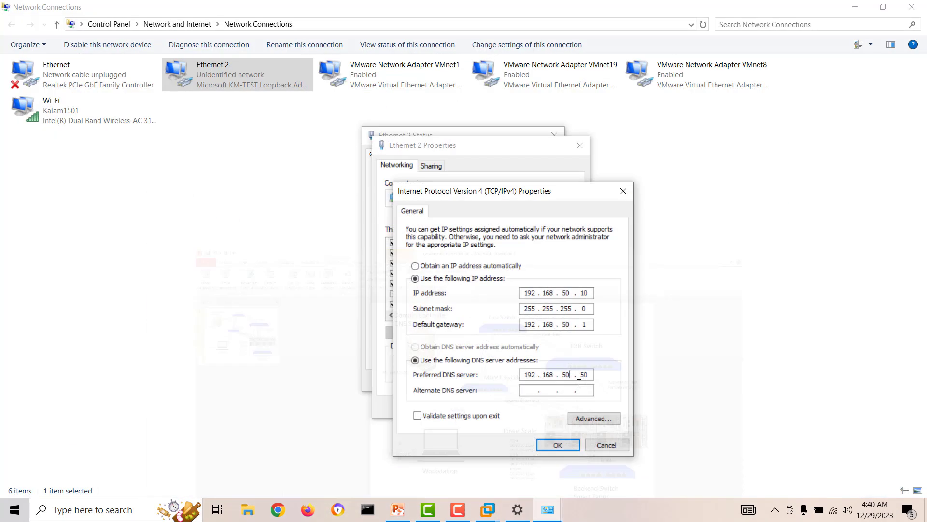
click(855, 8)
double_click(578, 375)
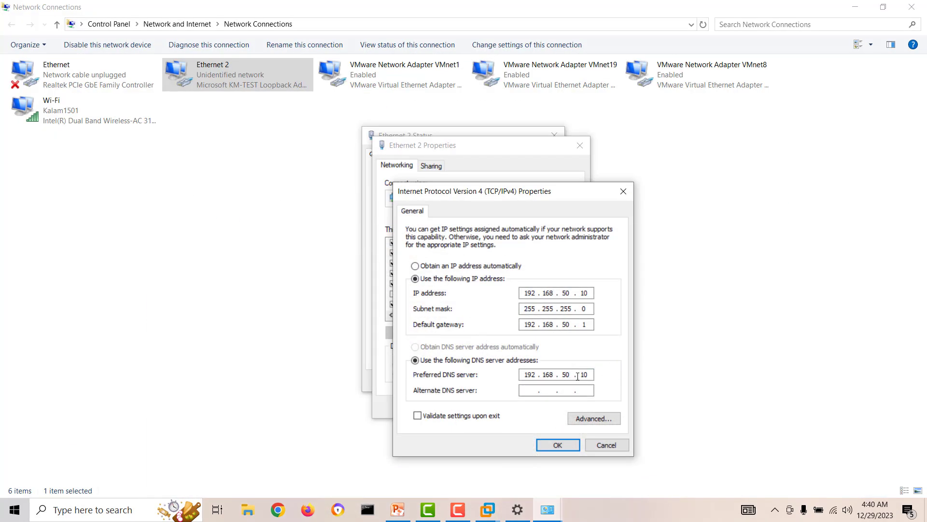
text(100)
click(569, 443)
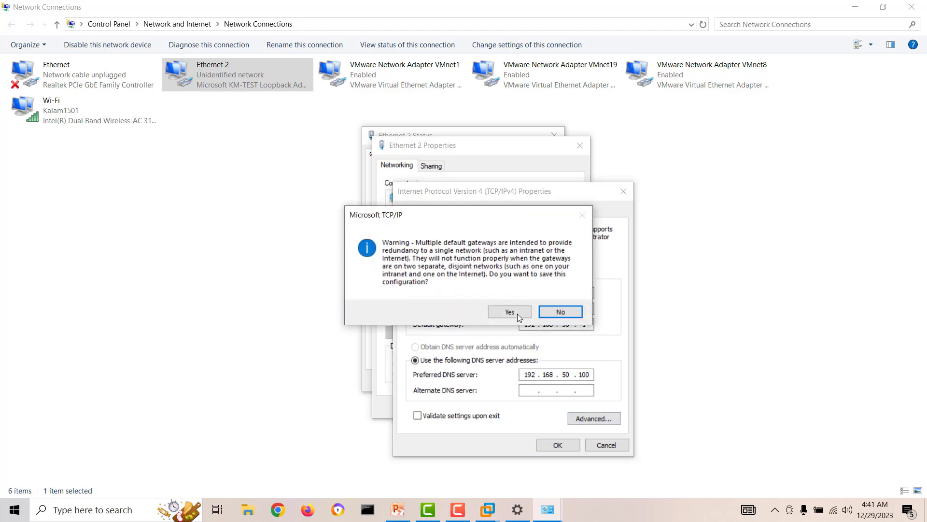
click(514, 313)
Step: Close the Ethernet 2 Properties, Status, Network Connections and Settings windows
click(514, 406)
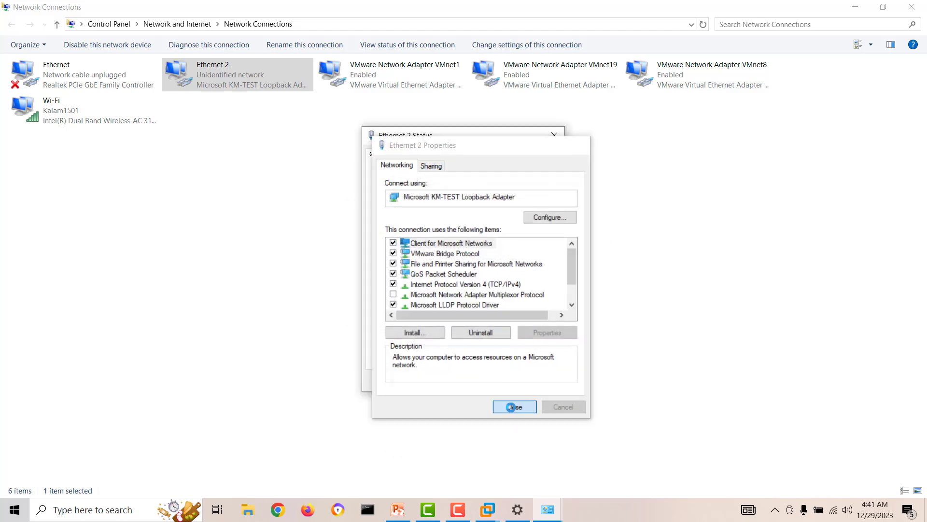
click(535, 383)
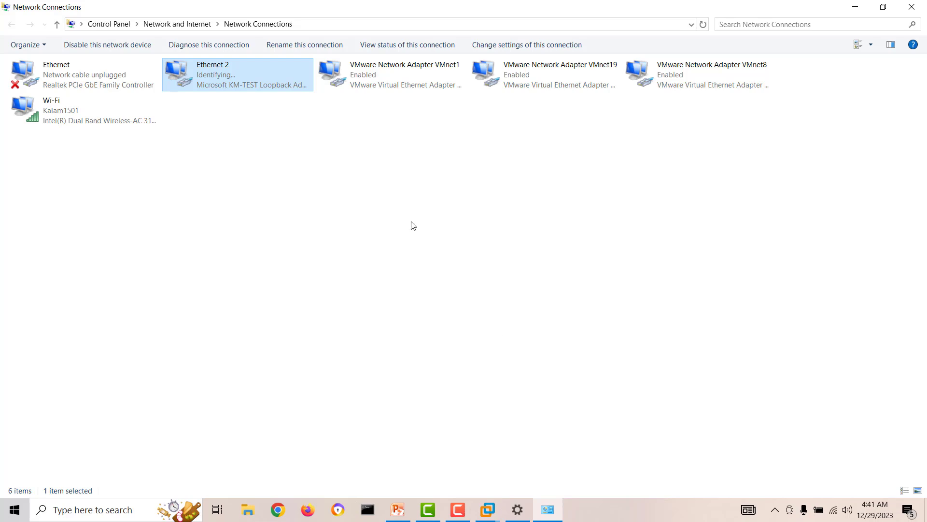
click(535, 219)
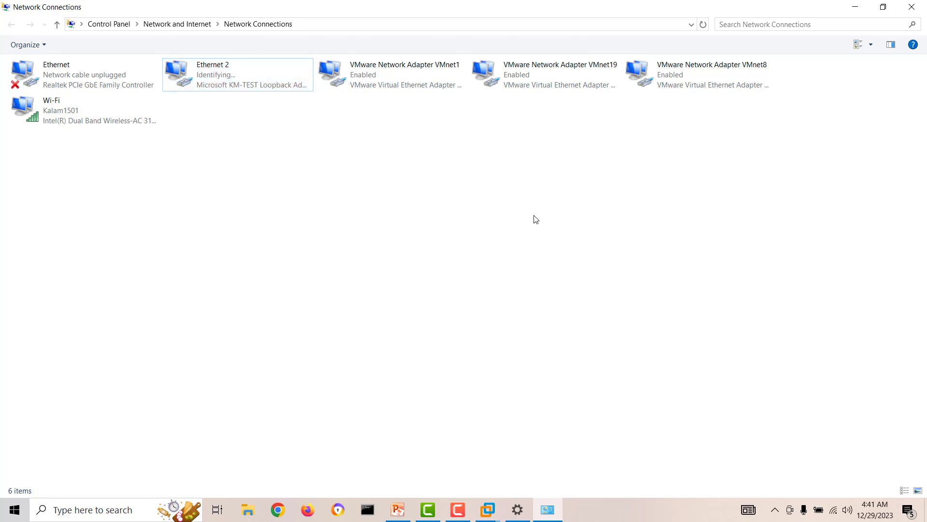
click(917, 6)
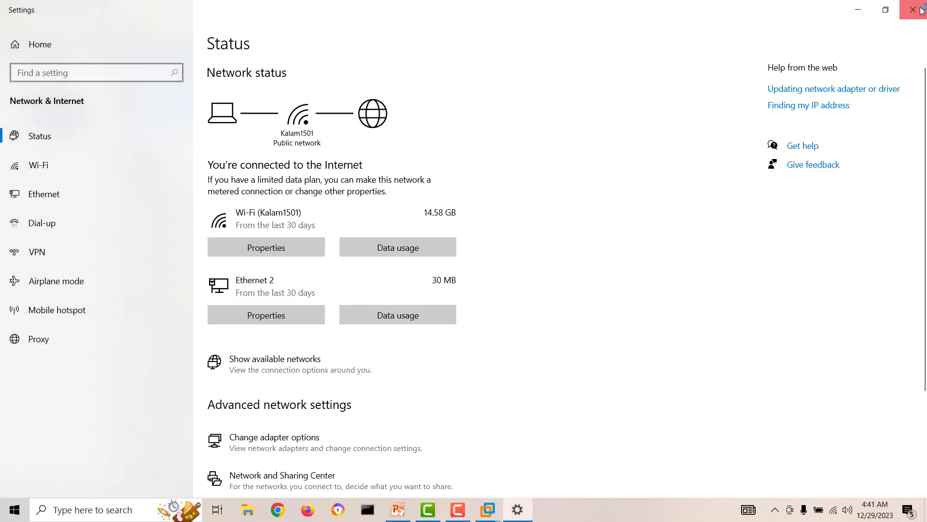
click(919, 10)
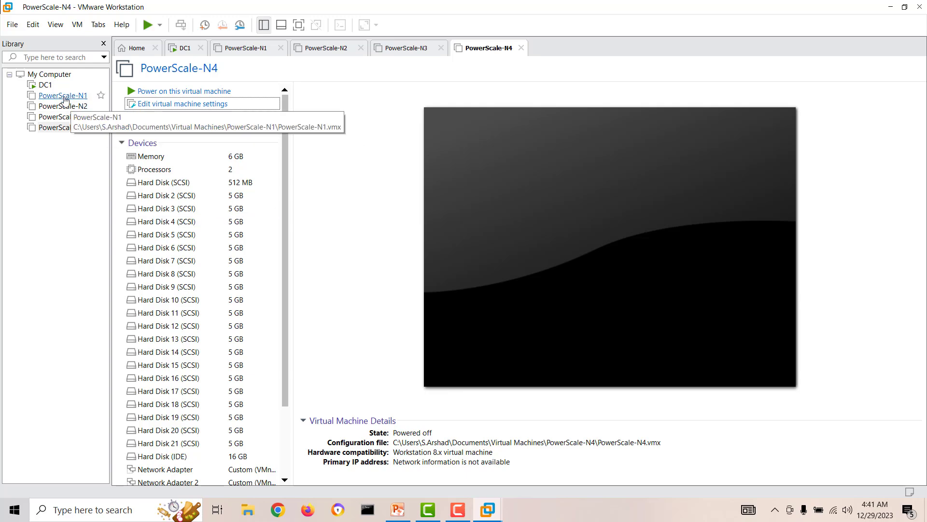
Step: Check DC1, then power on the PowerScale-N1 virtual machine
click(46, 86)
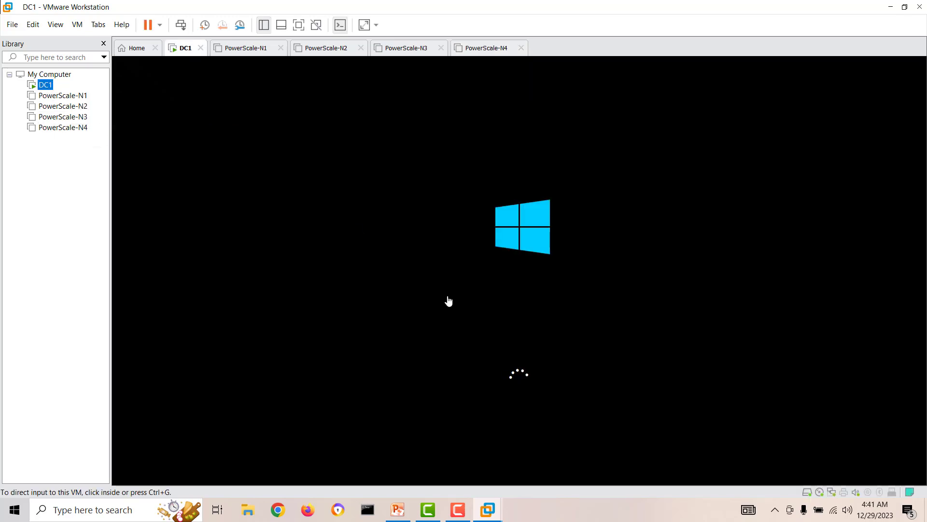
click(57, 96)
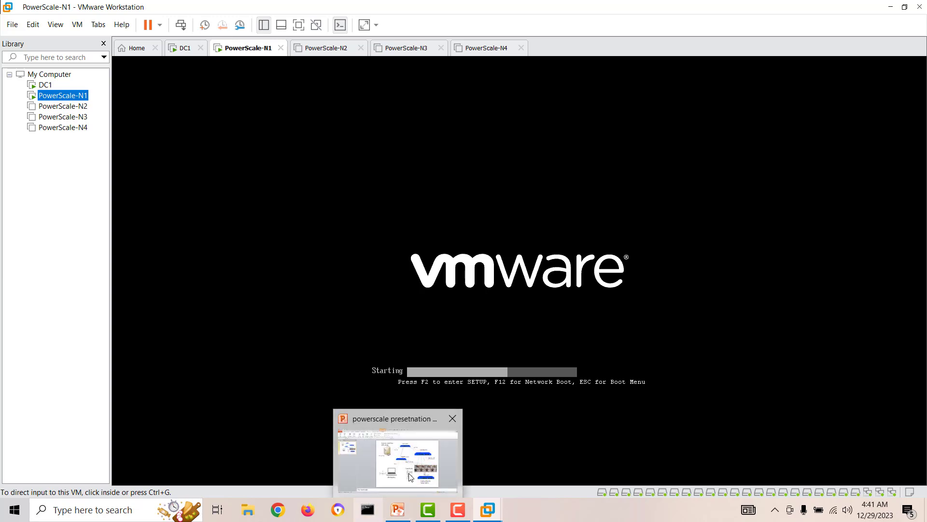
click(570, 510)
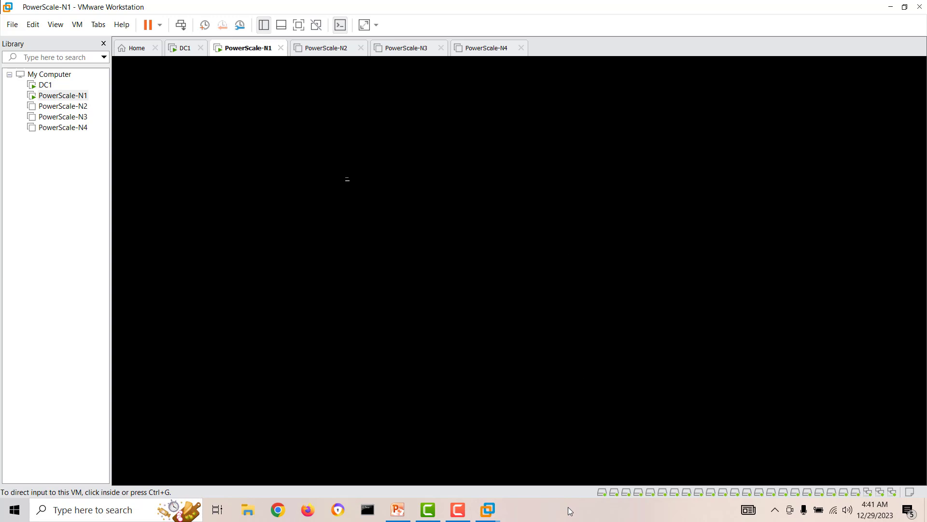
Step: Answer yes at PowerScale-N1's prompt to format the ifs partition on all drives
mouse_move(458, 510)
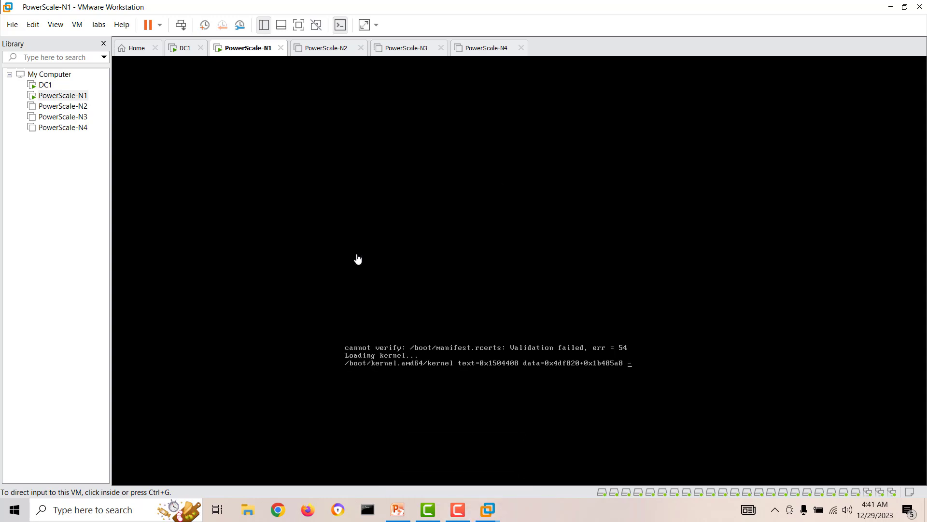
click(458, 509)
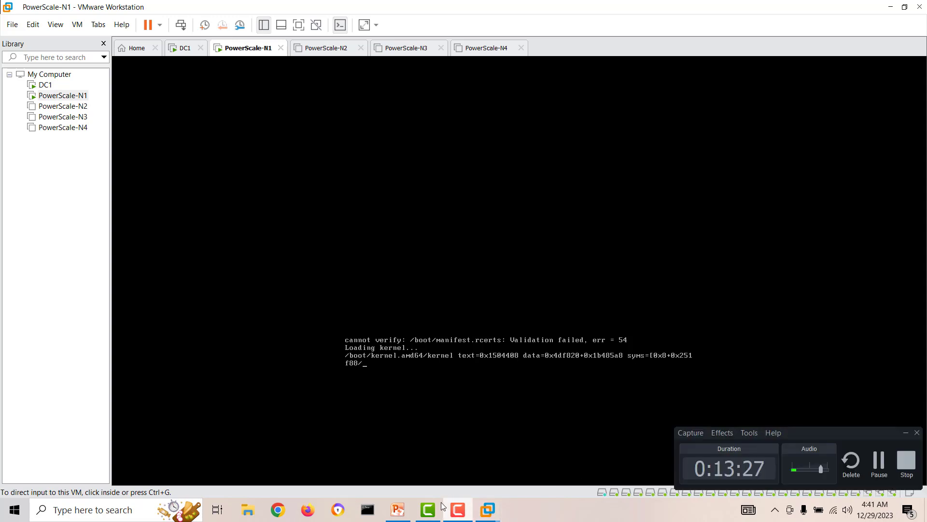
click(878, 463)
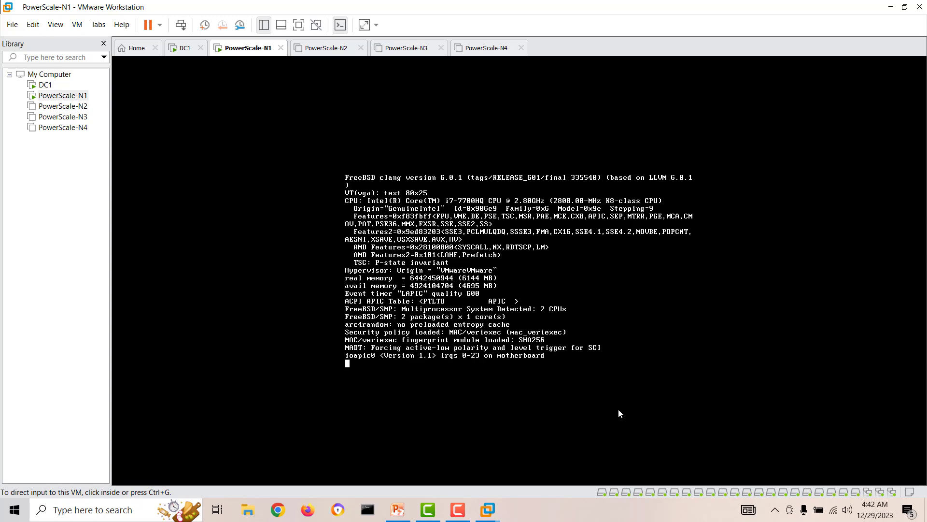
click(427, 510)
click(427, 510)
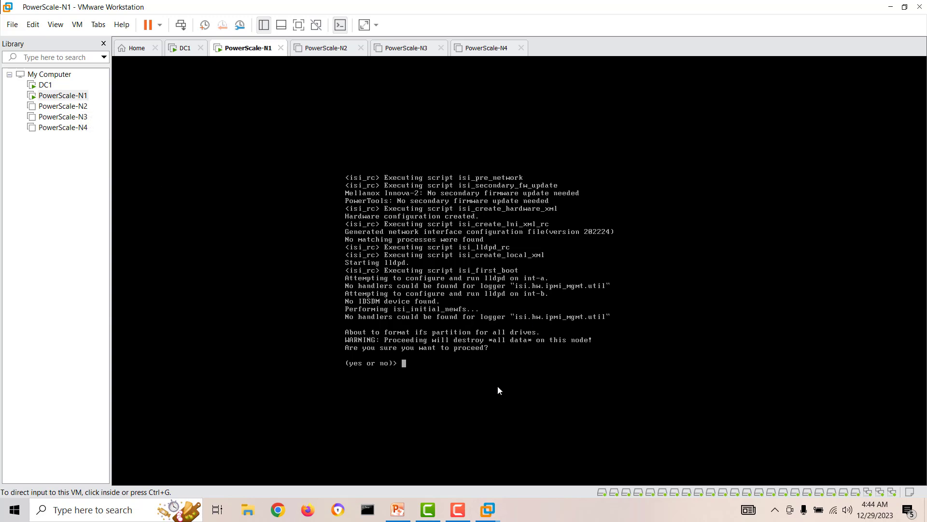
click(478, 370)
text(yes)
key(Return)
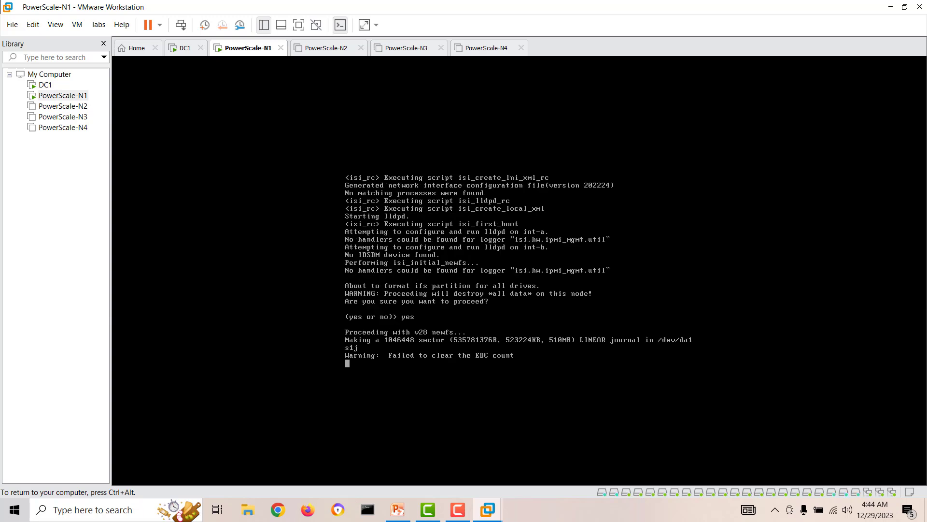
key(ctrl+alt)
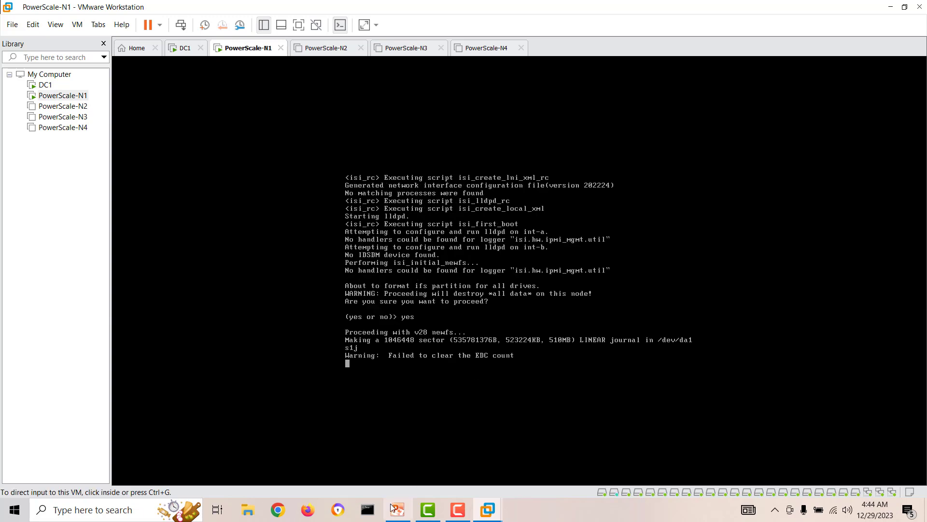
click(459, 514)
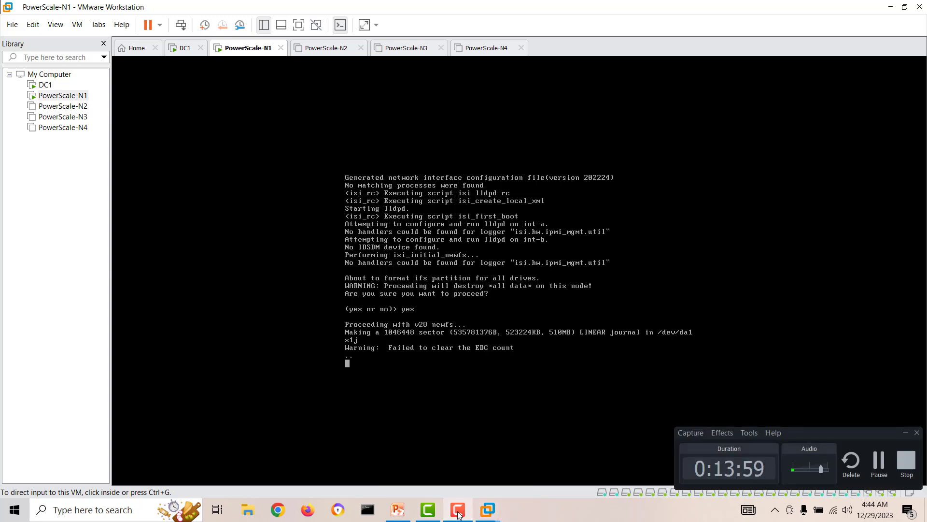
click(459, 514)
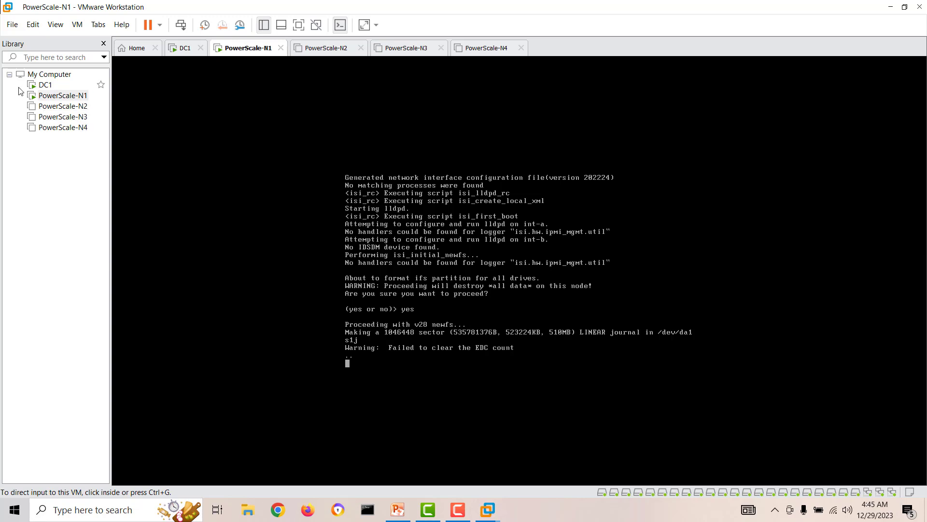
click(45, 85)
Step: Enter and confirm DC1's Administrator password and finish the account setup
click(456, 237)
text(••••••)
key(Tab)
text(•••••••)
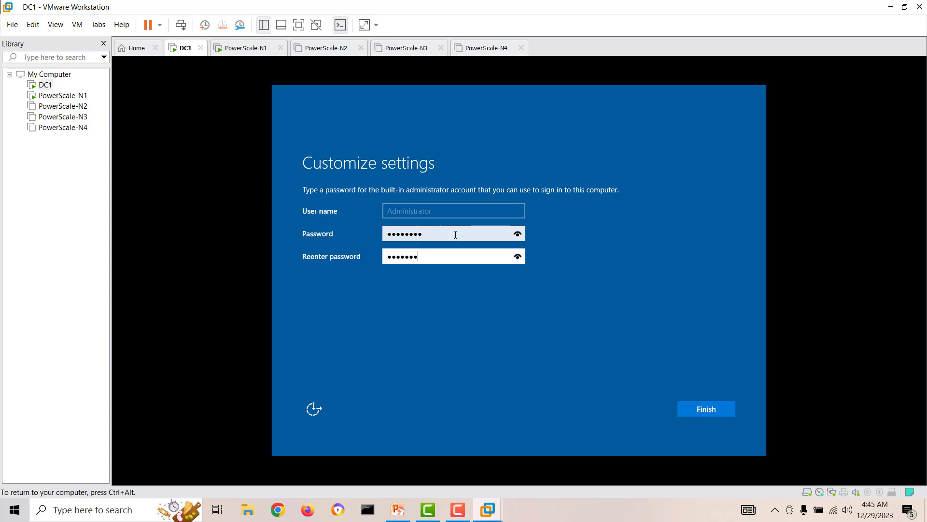
key(Return)
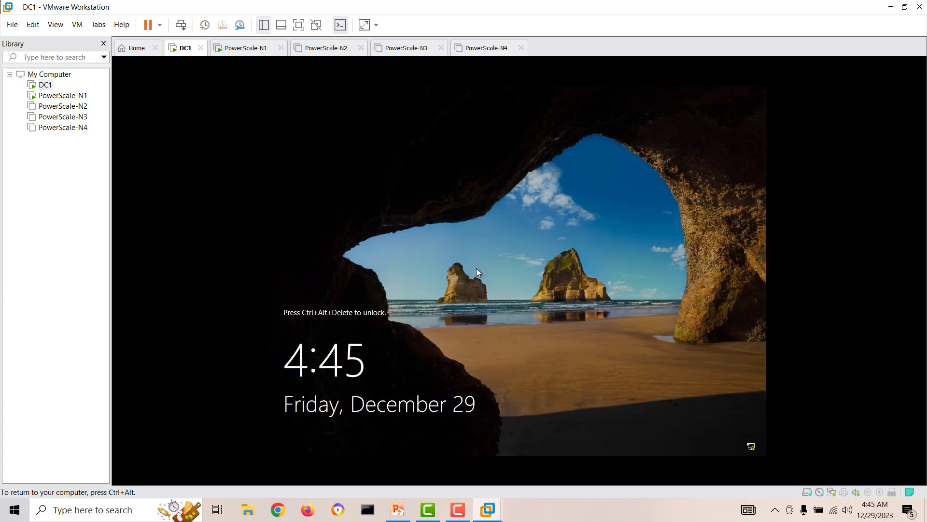
Step: Send Ctrl+Alt+Del to DC1 and sign in as Administrator, checking PowerScale-N1's formatting
key(ctrl+alt)
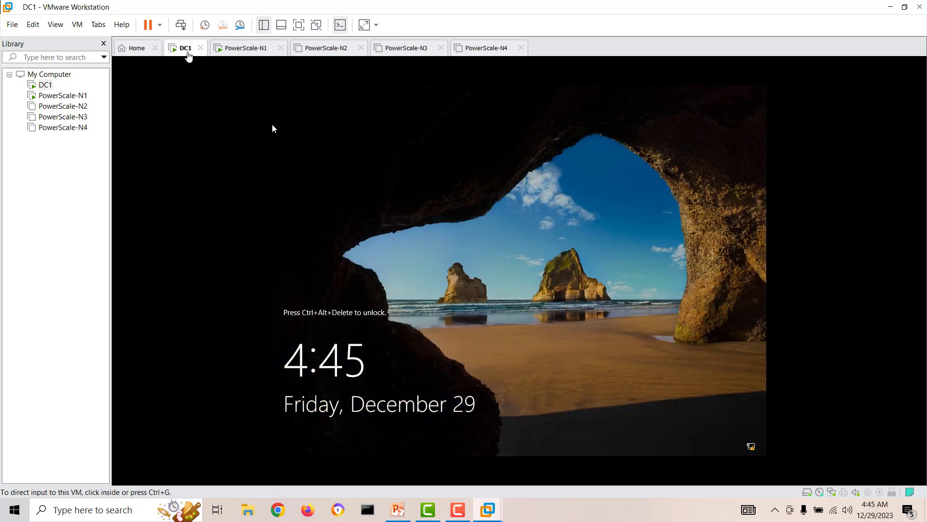
right_click(187, 51)
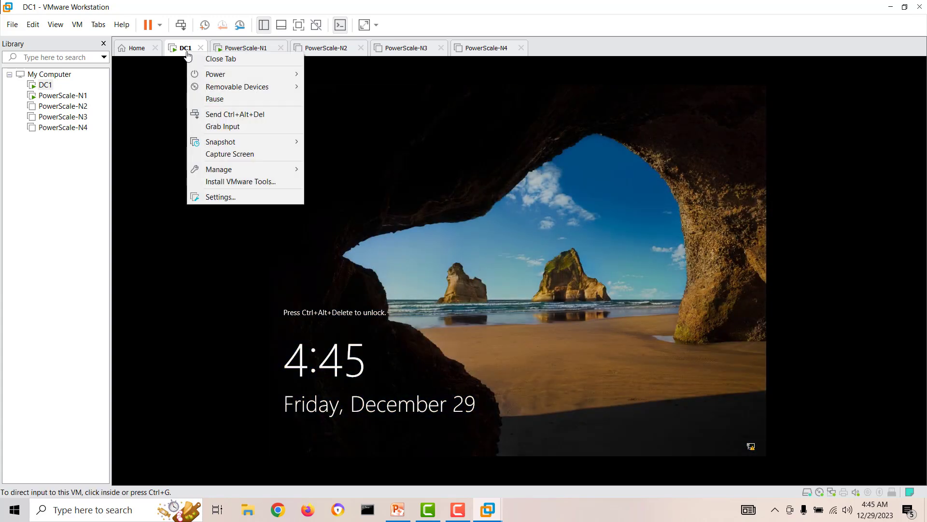
click(250, 115)
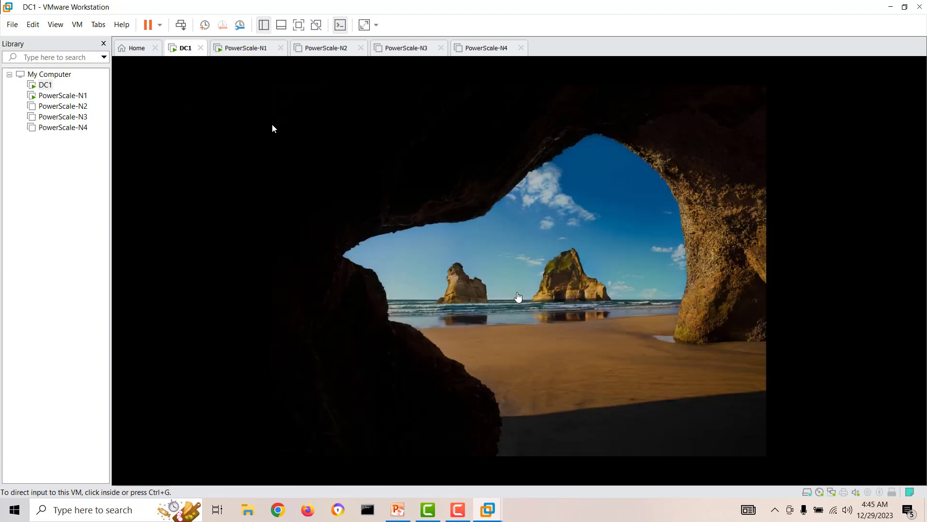
click(272, 128)
text(•••••••)
key(Return)
key(ctrl+alt)
click(62, 96)
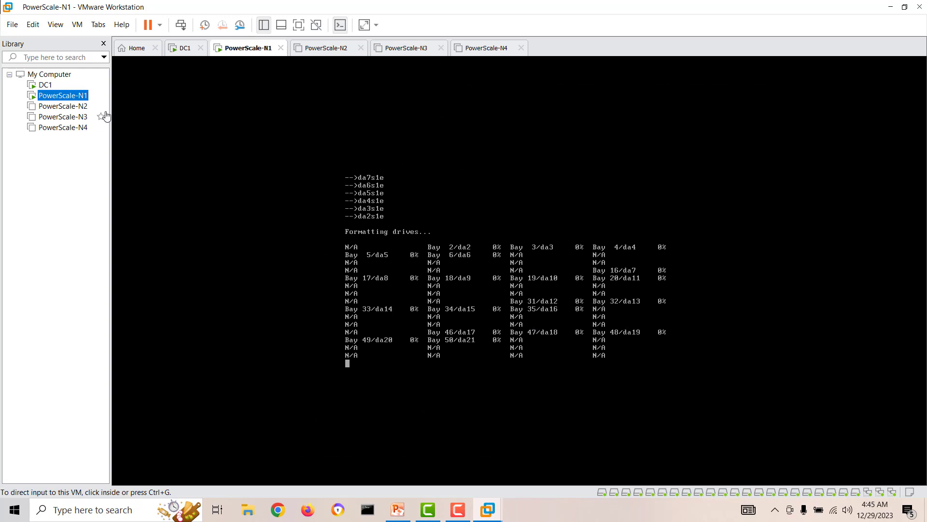
click(46, 88)
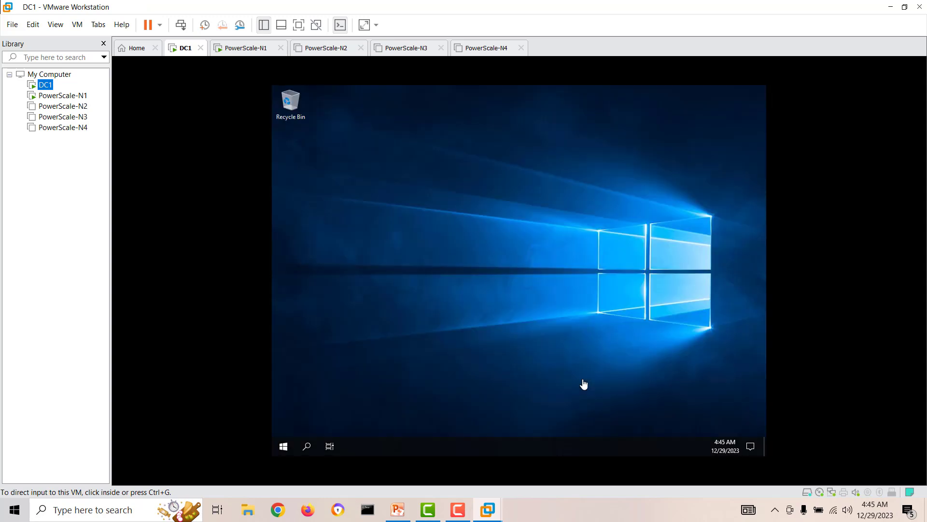
Step: Choose Install VMware Tools for DC1 from the virtual machine menu
right_click(182, 50)
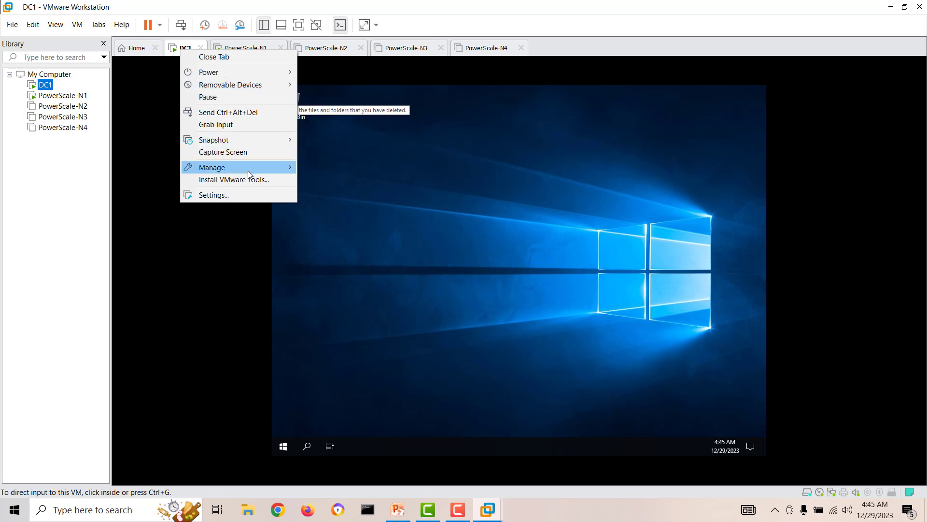
click(249, 187)
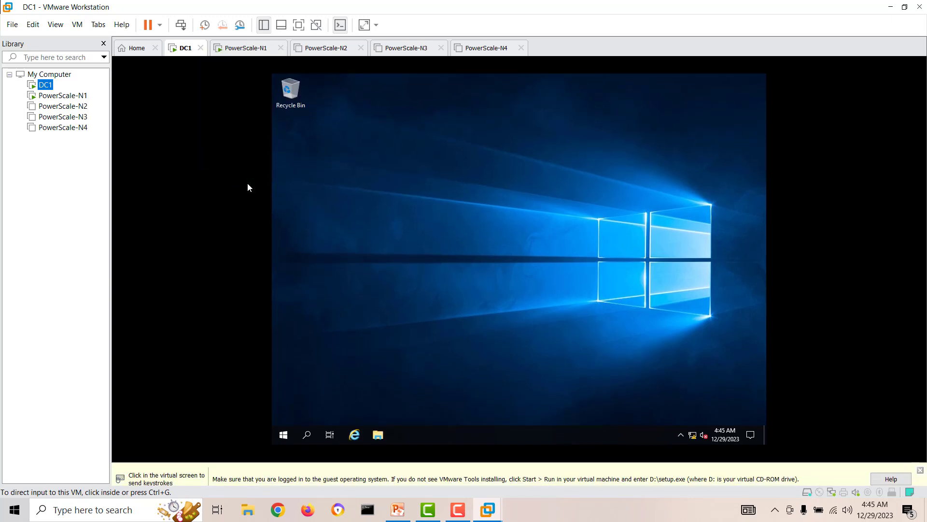
click(920, 460)
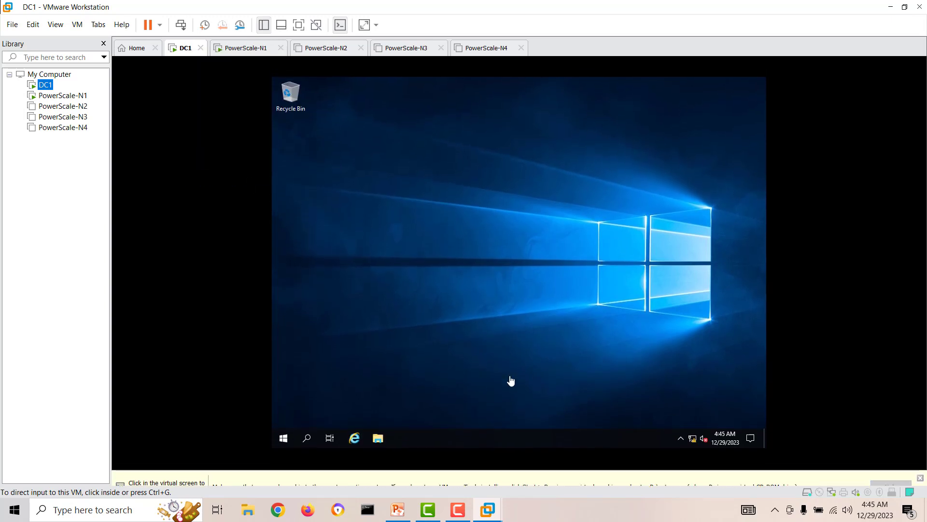
click(379, 447)
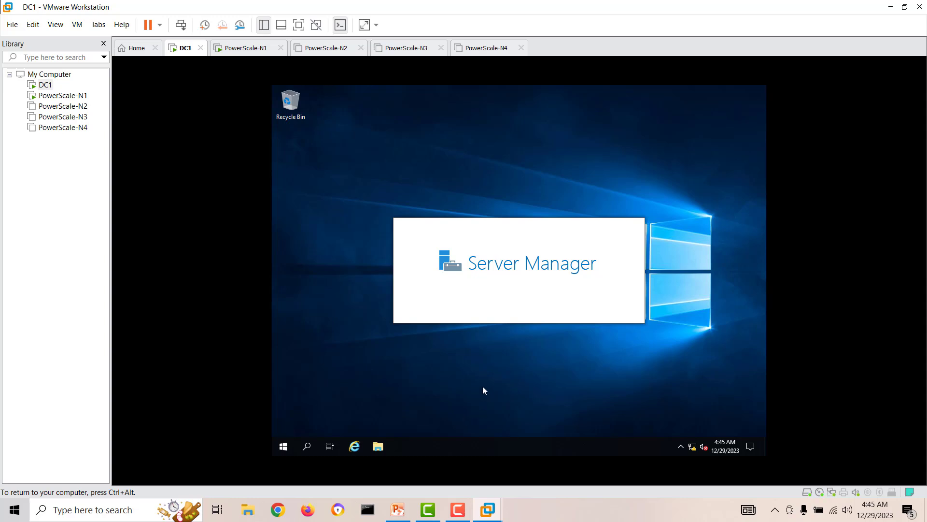
key(ctrl+alt)
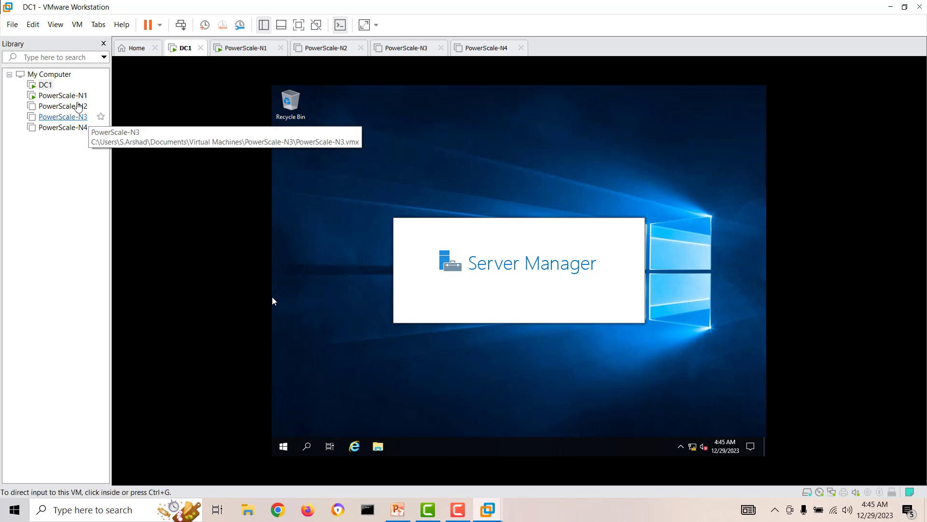
right_click(46, 85)
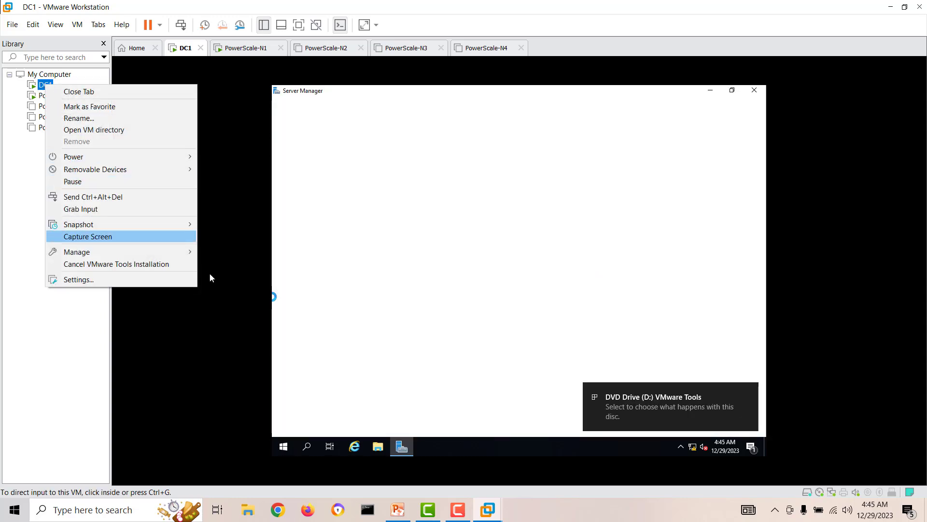
click(508, 280)
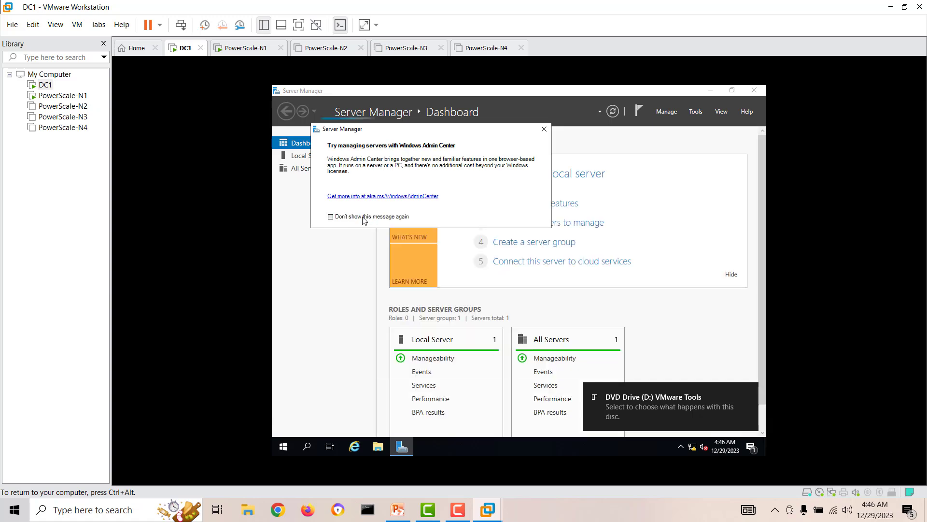
Step: Dismiss the Admin Center message permanently and run the installer from DC1's DVD drive
click(331, 216)
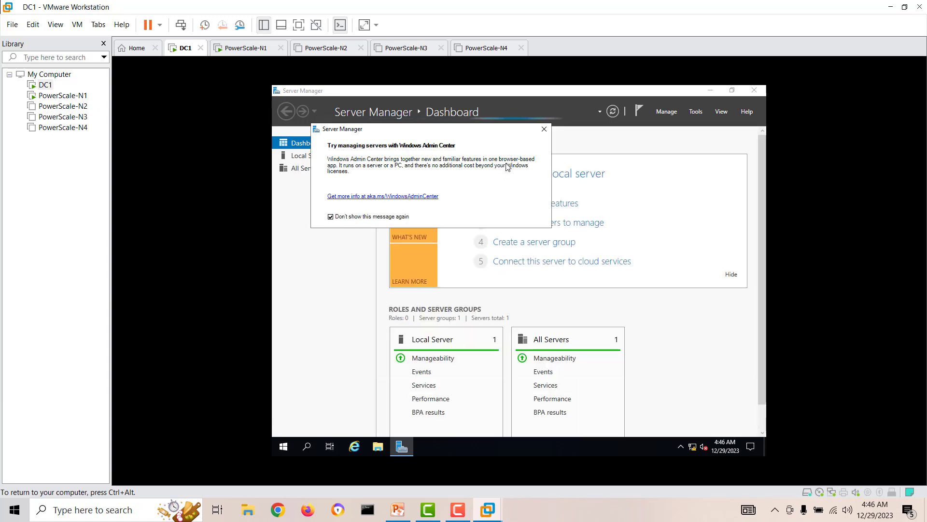
click(544, 128)
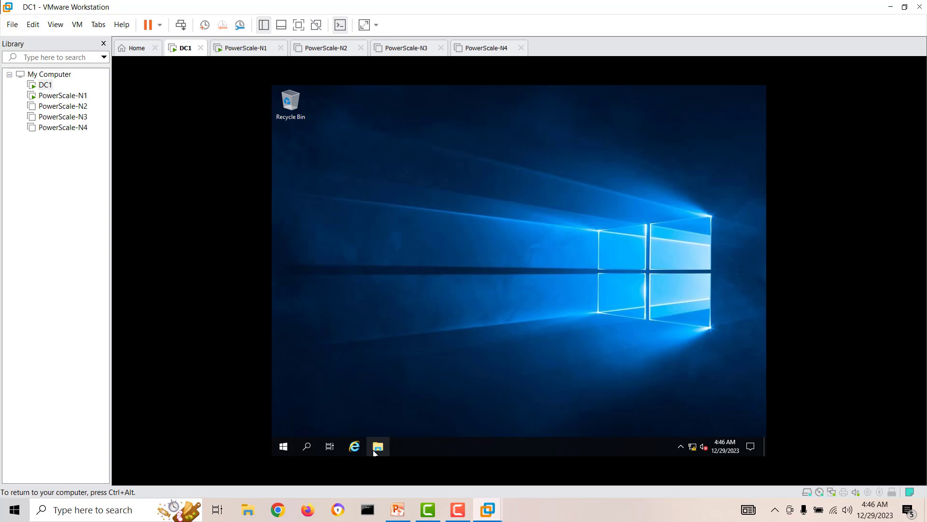
click(376, 449)
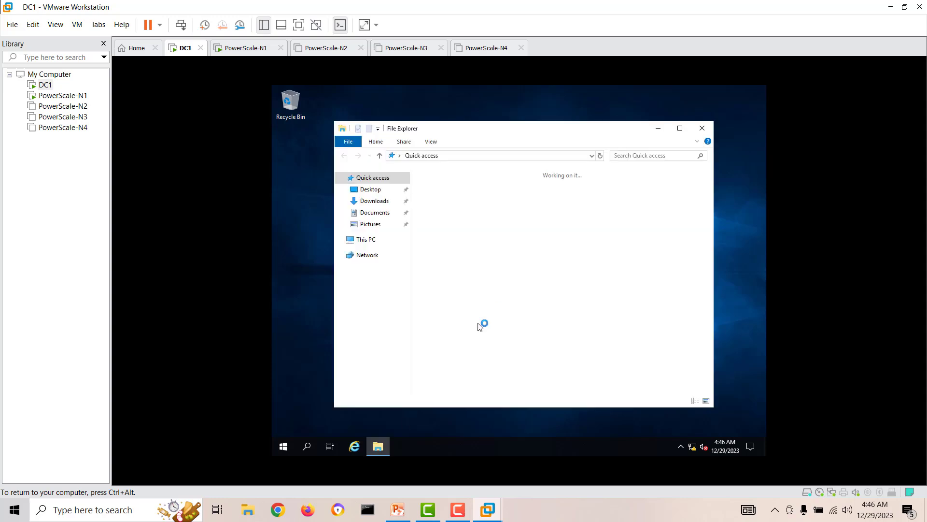
click(361, 240)
right_click(594, 314)
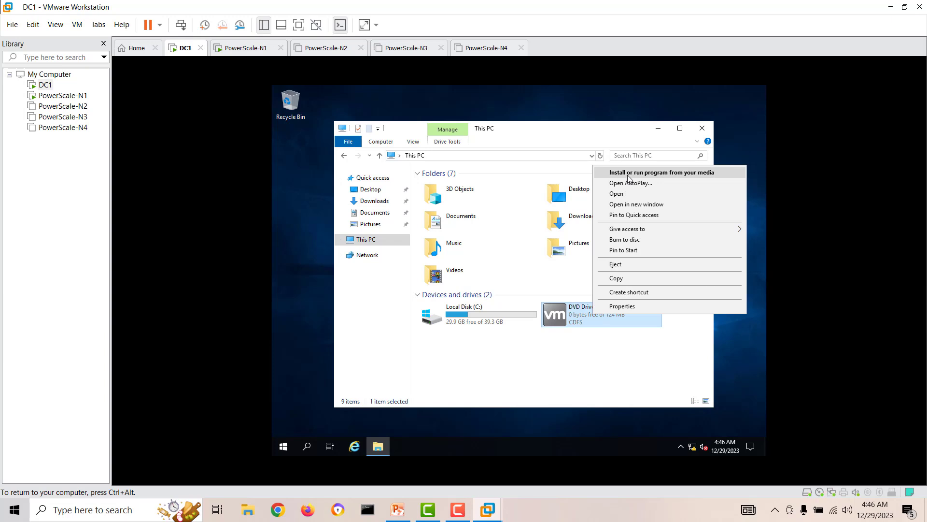
click(561, 322)
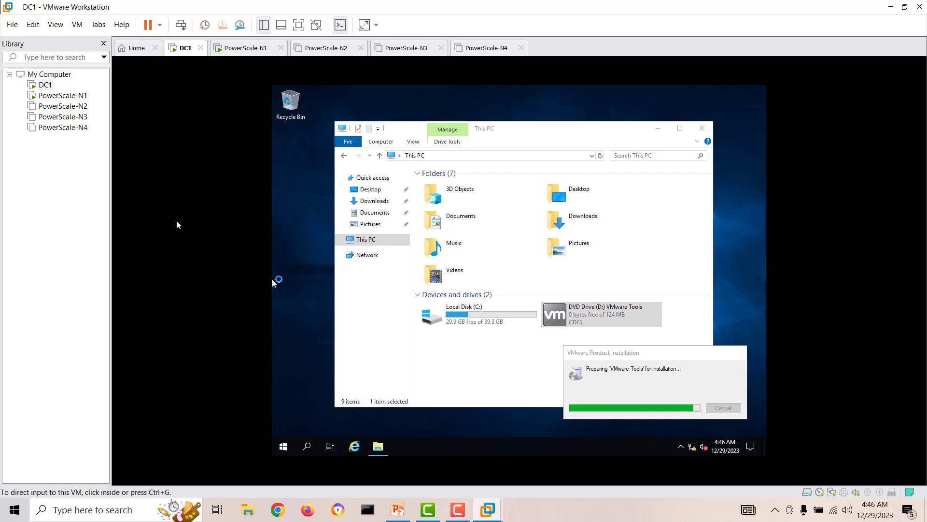
Step: Step through VMware Tools setup with the Typical setup type and start installing
click(62, 96)
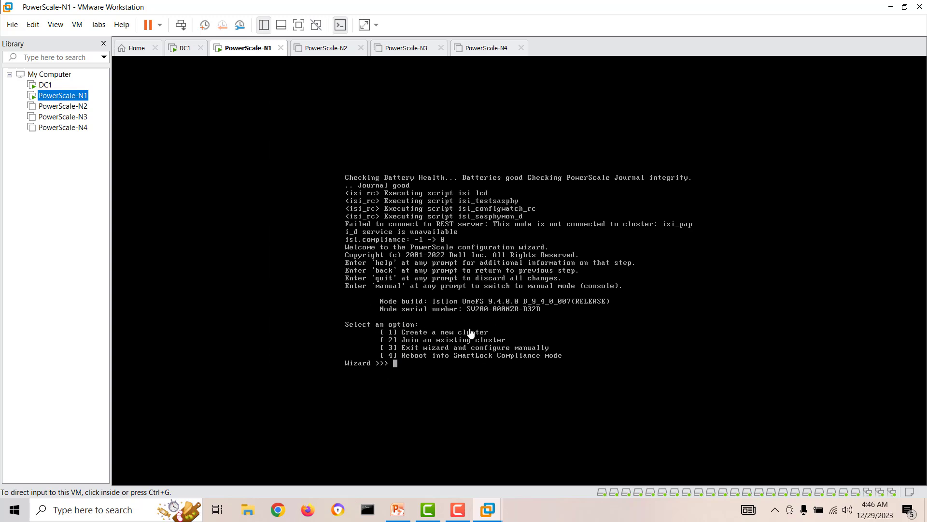
click(44, 85)
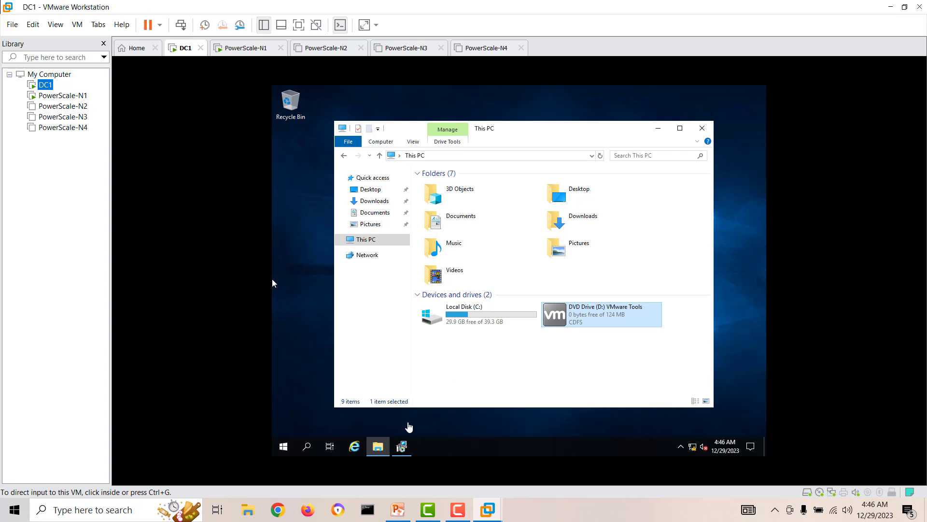
click(402, 447)
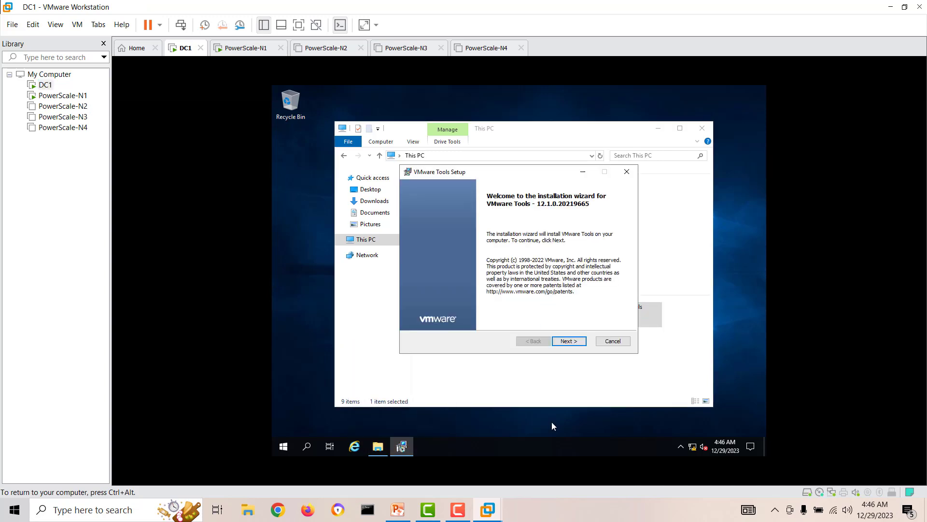
click(576, 343)
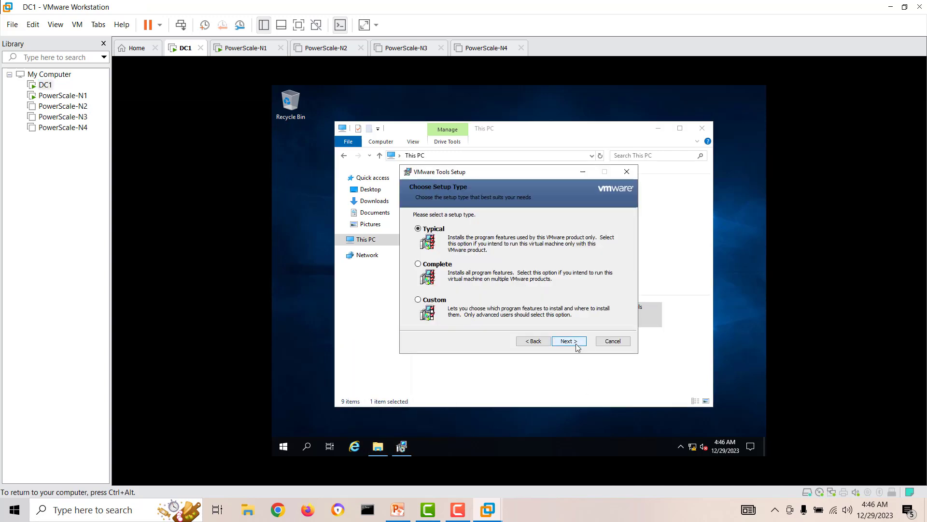
click(569, 341)
click(569, 341)
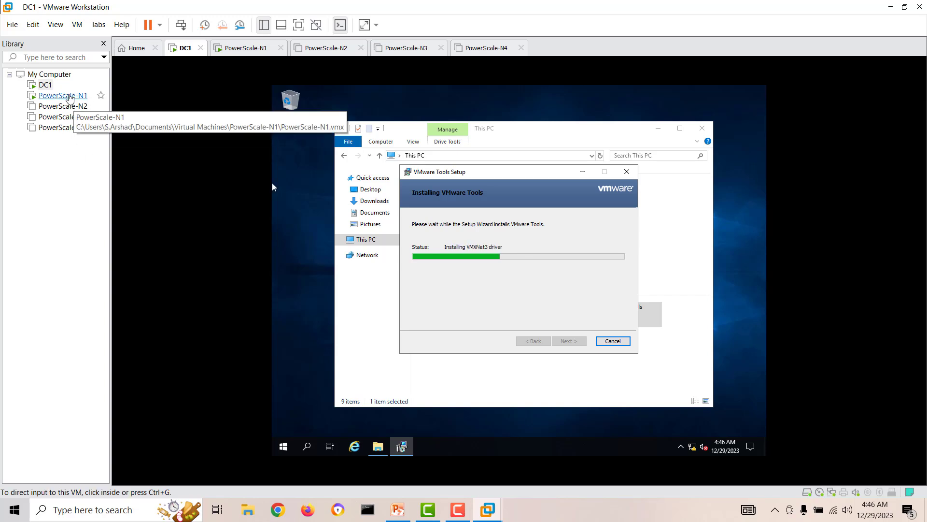
Step: Power on PowerScale-N2, PowerScale-N3 and PowerScale-N4
click(63, 95)
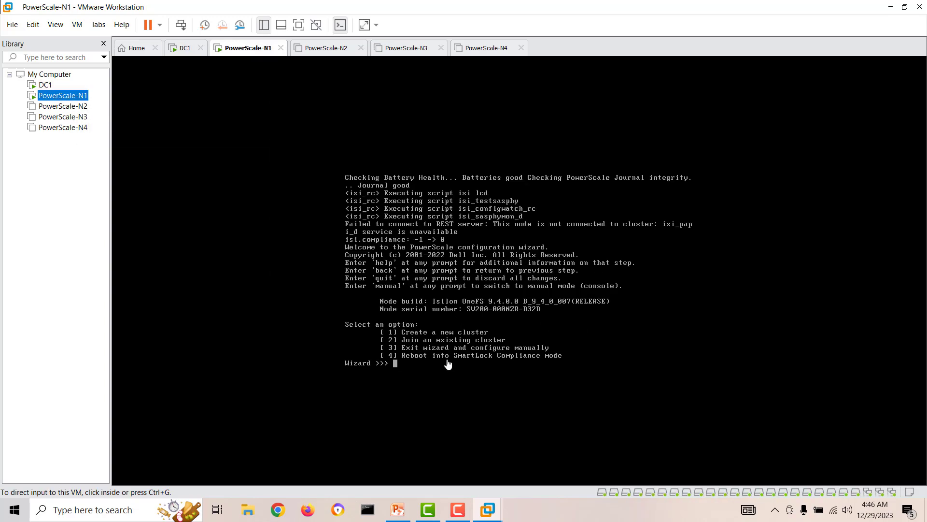
click(73, 106)
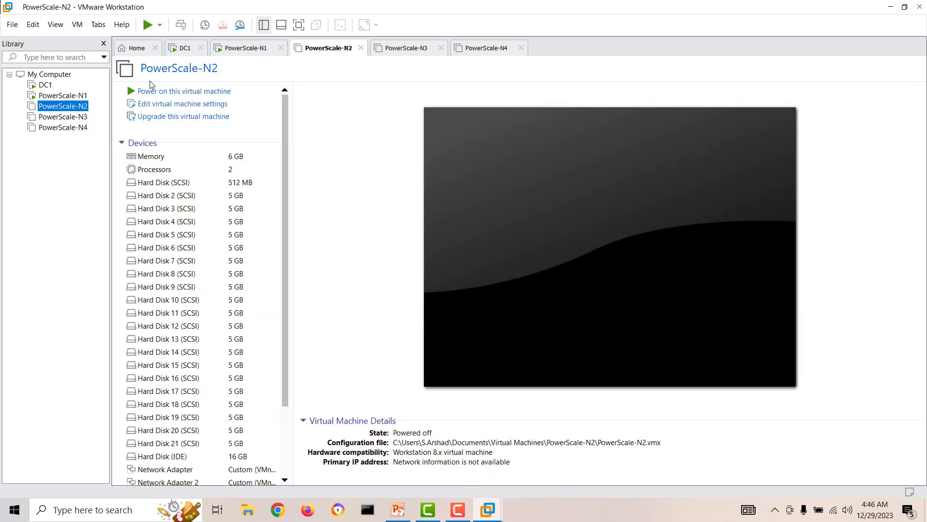
click(148, 91)
click(67, 120)
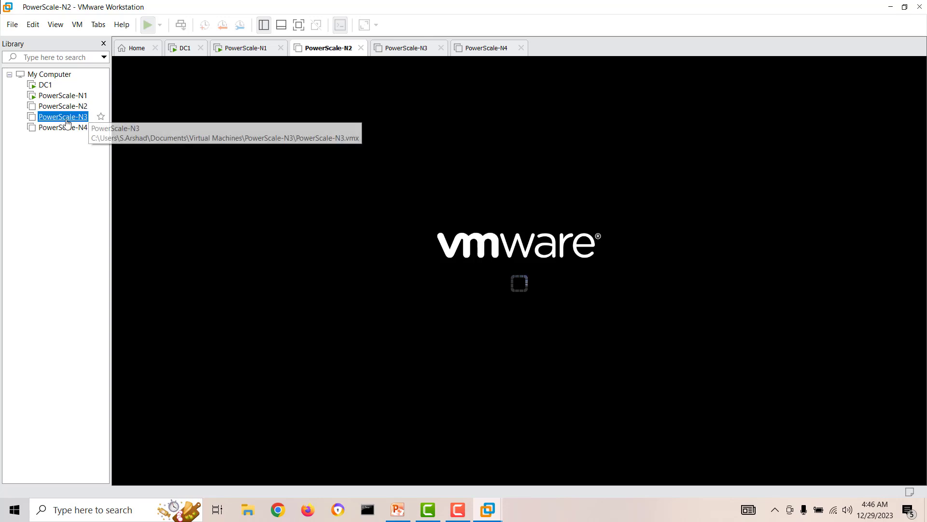
click(145, 92)
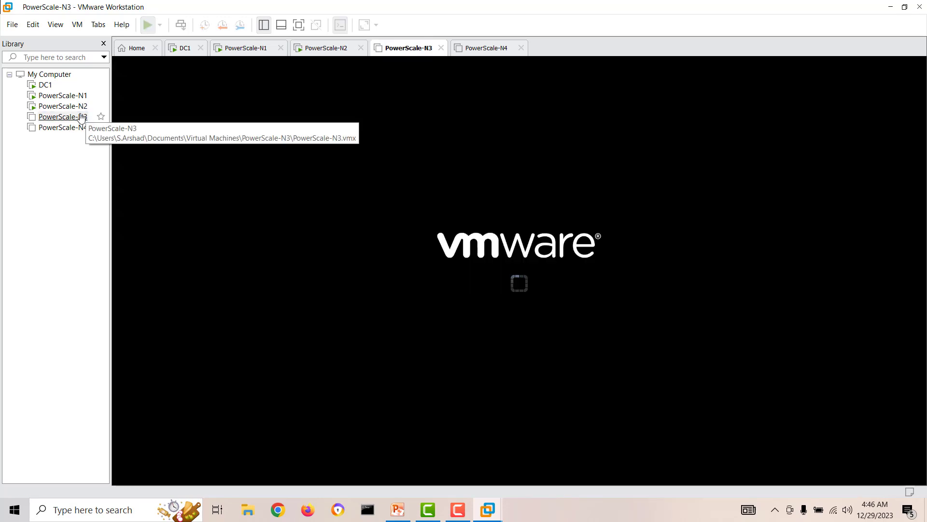
click(61, 128)
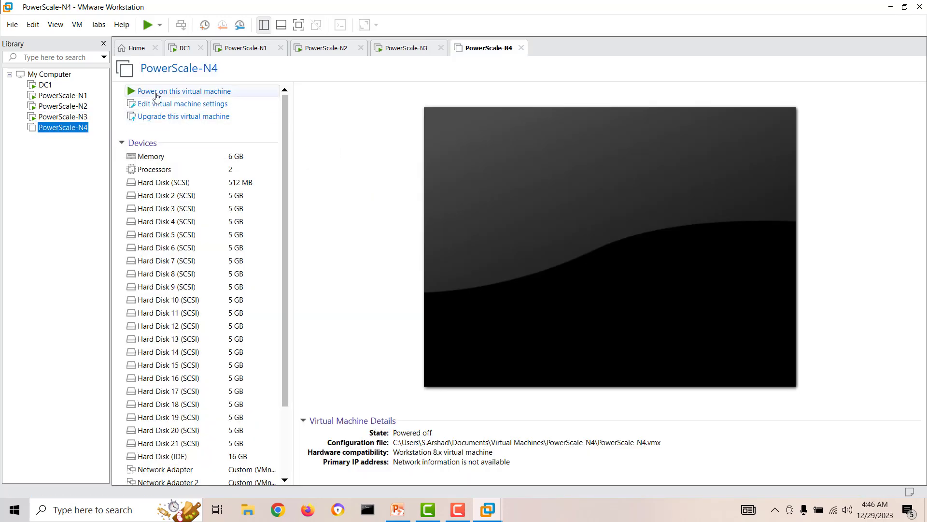
click(157, 92)
Step: Finish the VMware Tools setup on DC1 and restart it
click(63, 97)
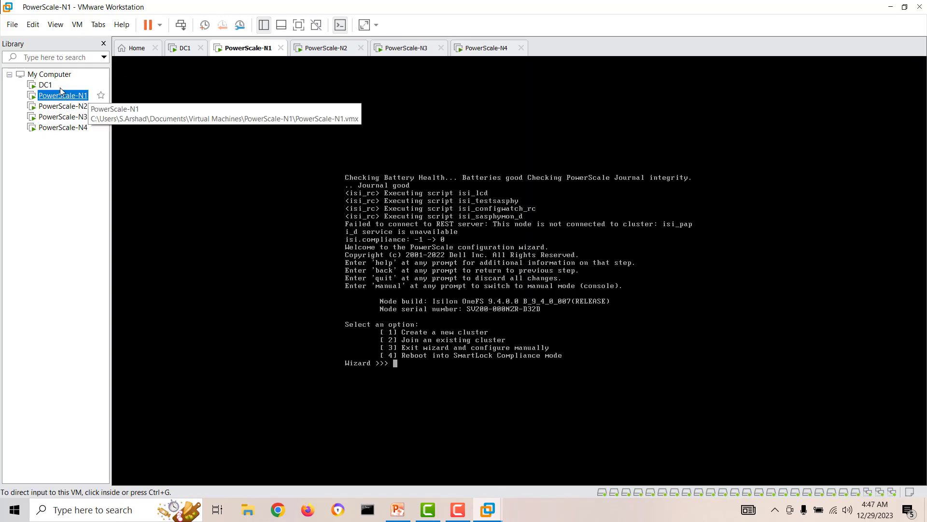
click(45, 85)
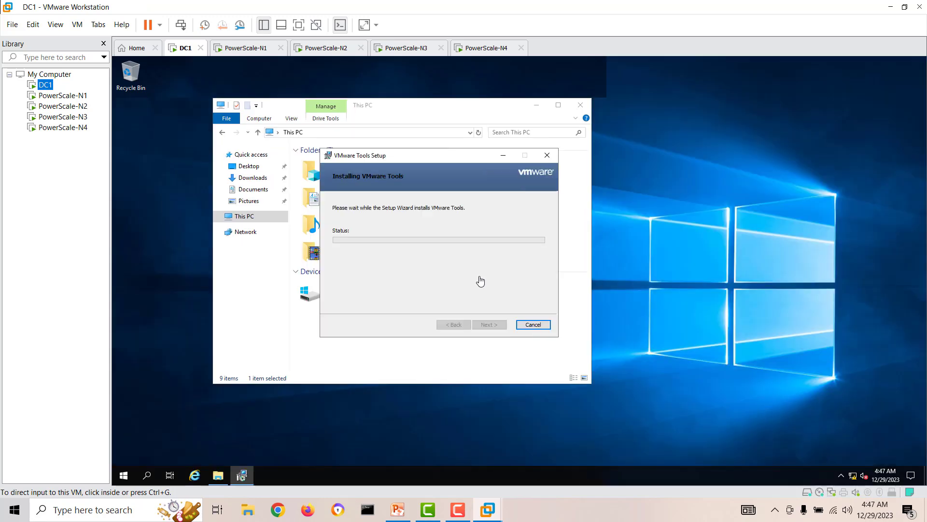
click(482, 324)
click(493, 328)
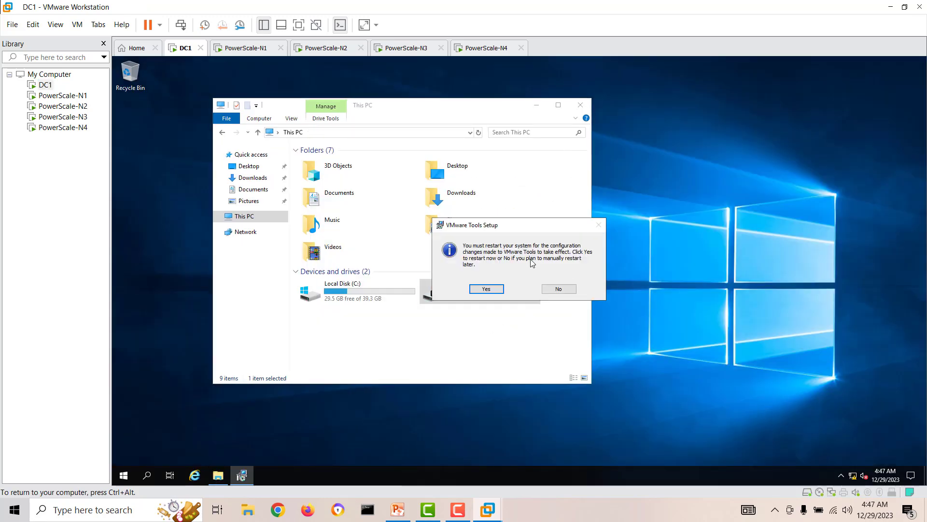
click(486, 289)
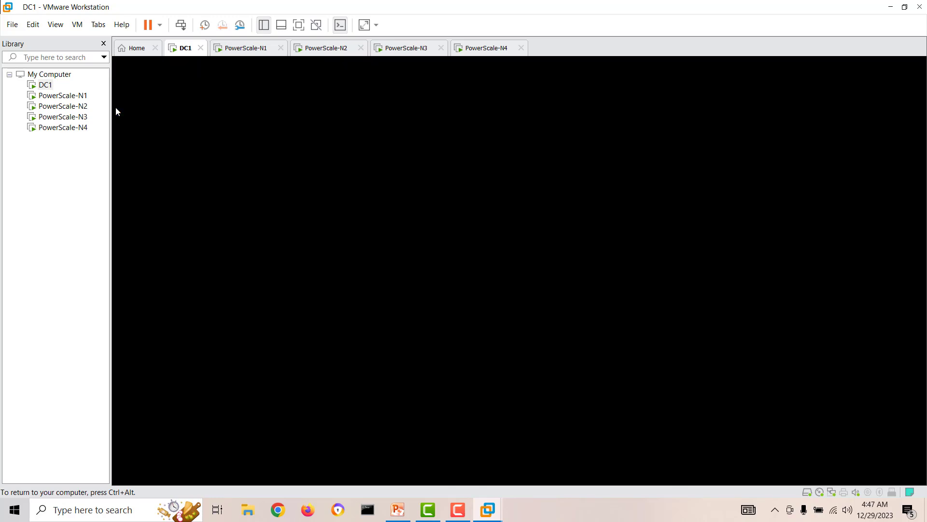
Step: Start a continuous ping to 192.168.50.100 (-t) in the host Command Prompt
click(367, 512)
text(ping 192.168.50)
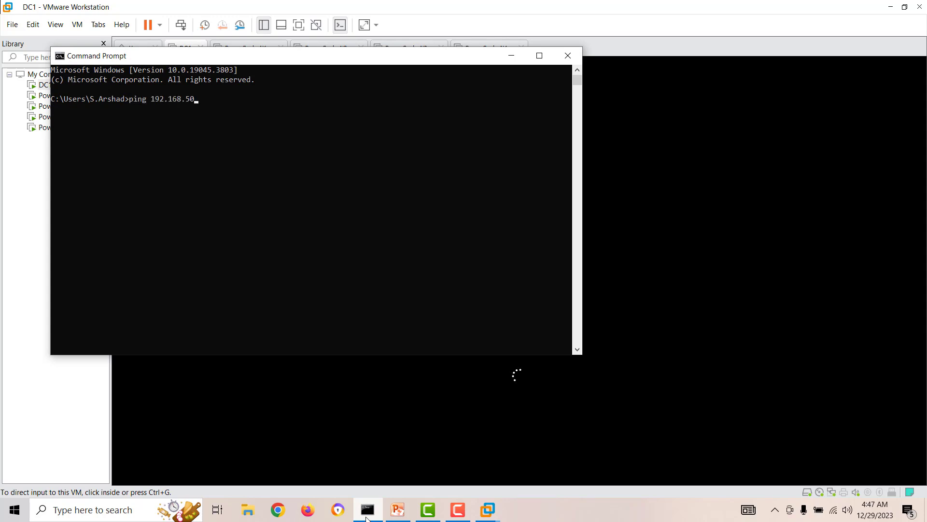
text(.100 0t)
key(Return)
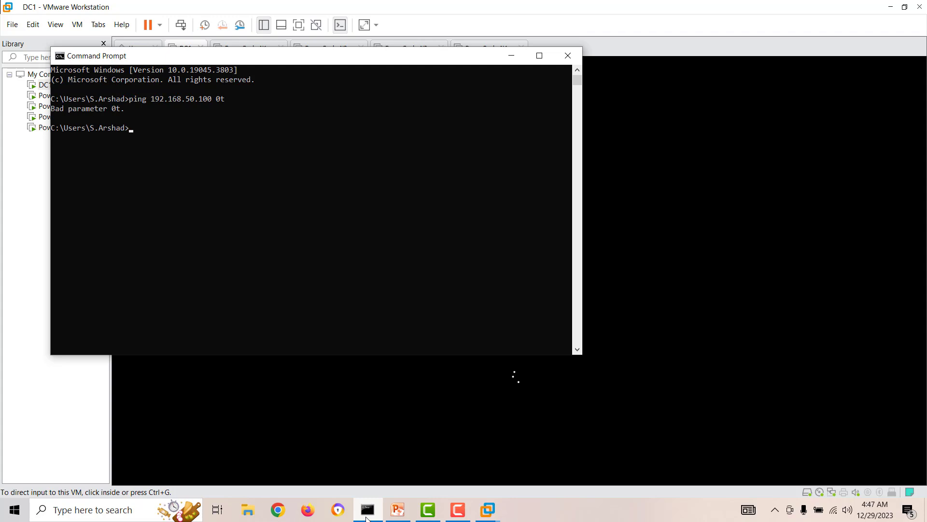
key(Up)
key(Return)
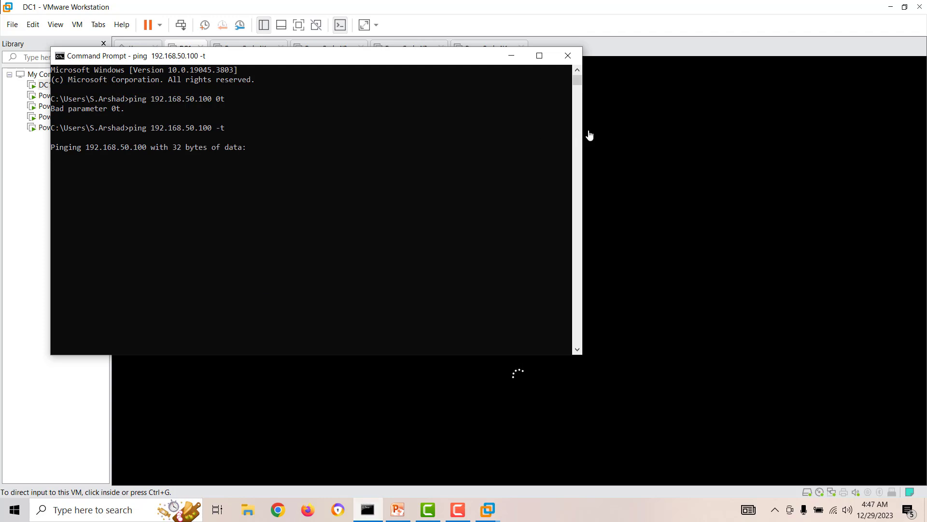
Step: Narrow the Command Prompt window, move it lower, and minimize it
drag(582, 129, 487, 127)
drag(305, 62, 314, 218)
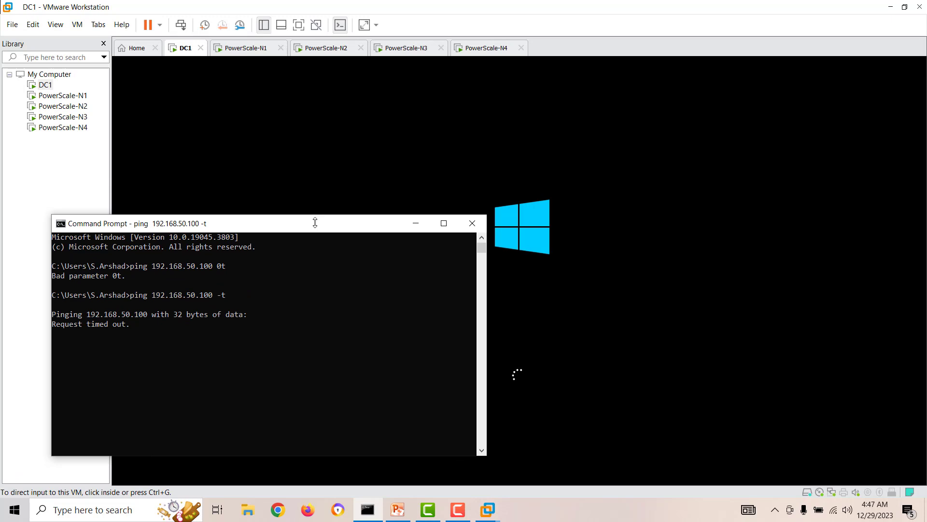
click(415, 230)
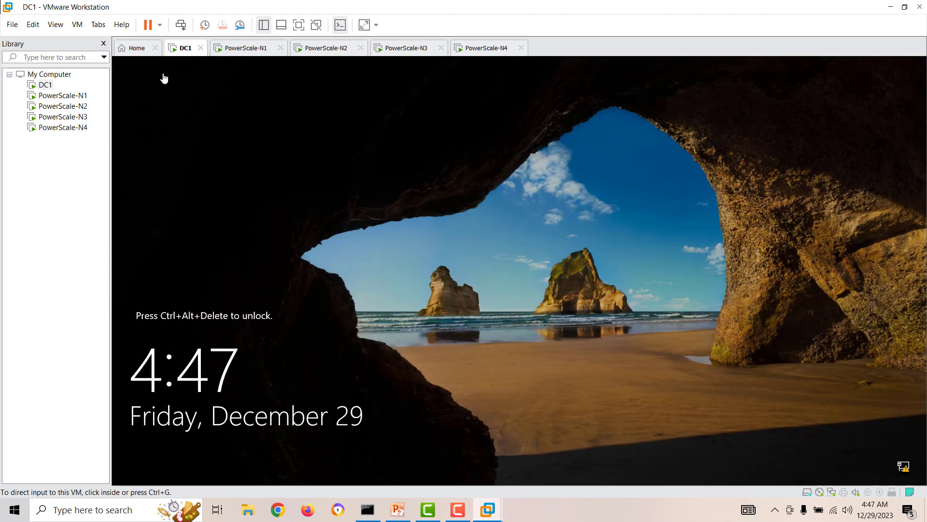
Step: Sign in to DC1 with its account password
right_click(177, 53)
click(231, 115)
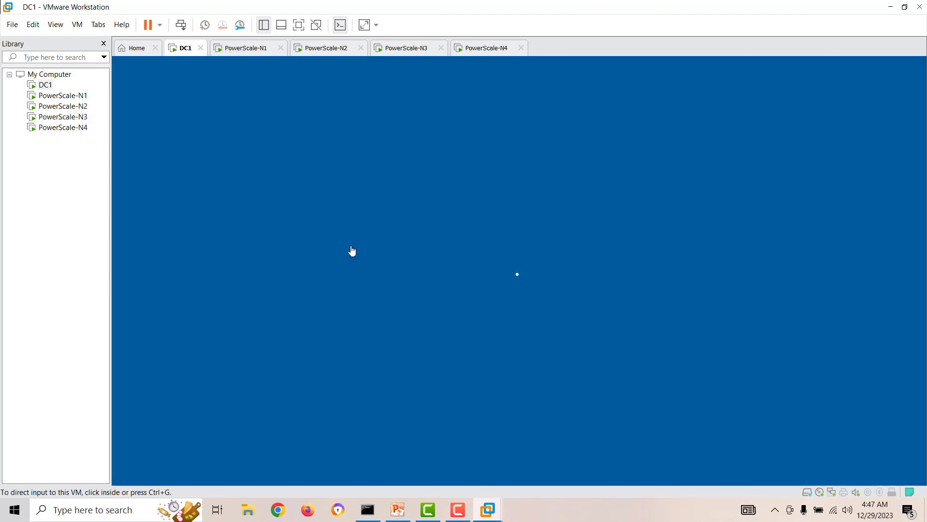
click(481, 311)
text(P)
key(Return)
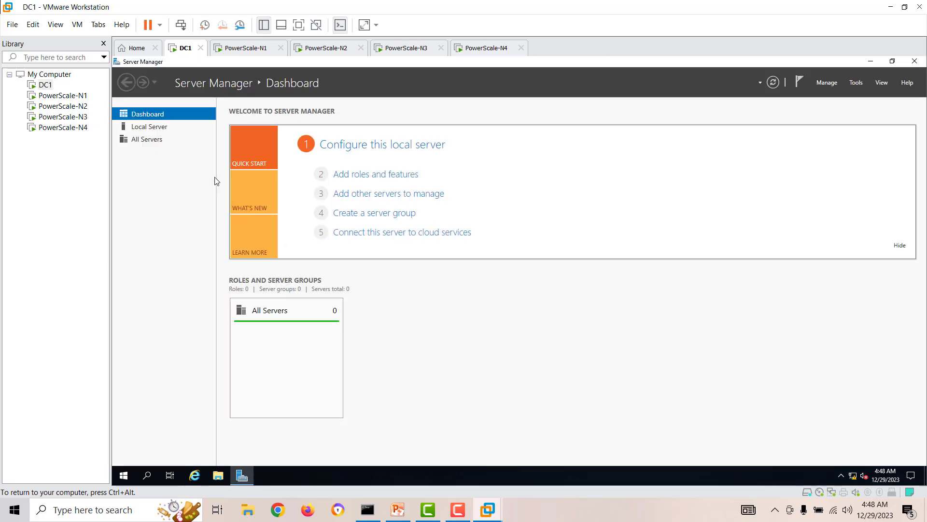
Step: Turn off DC1's domain network firewall via Local Server's firewall settings
click(162, 128)
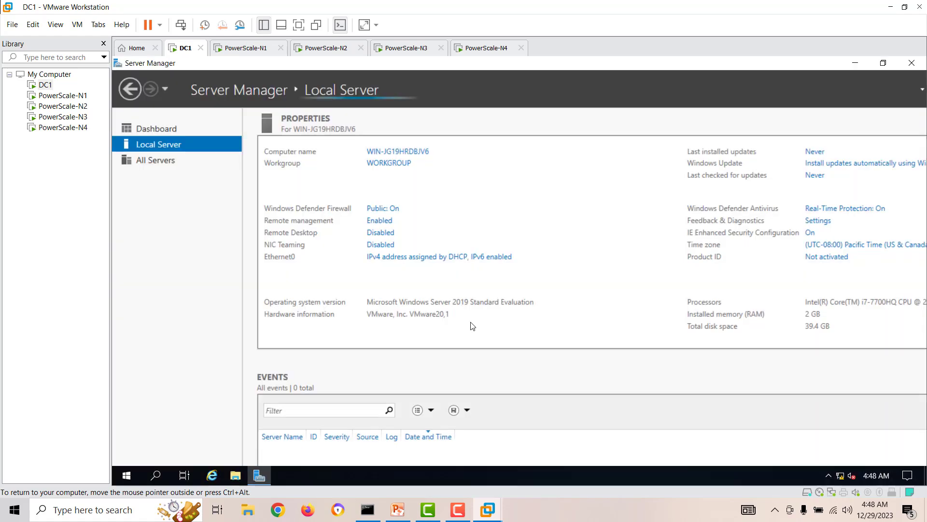
click(391, 211)
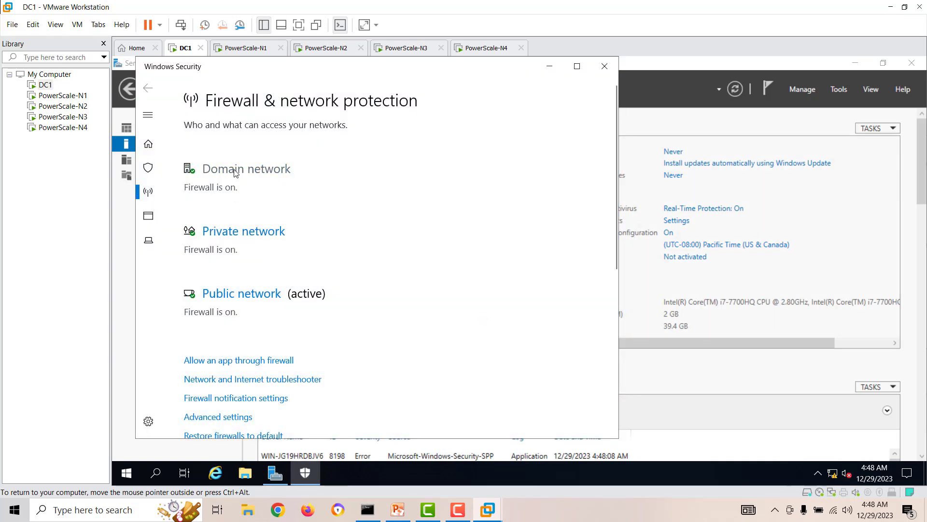
click(236, 171)
click(197, 290)
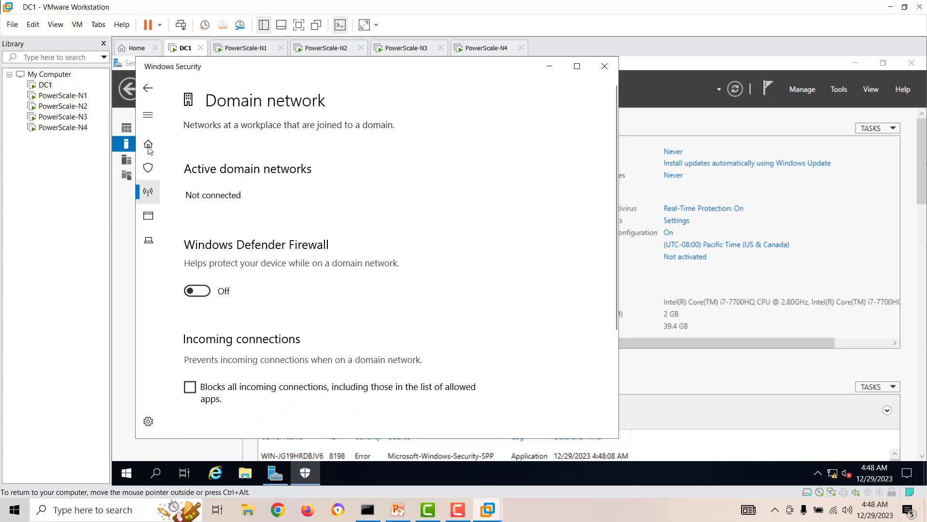
click(148, 89)
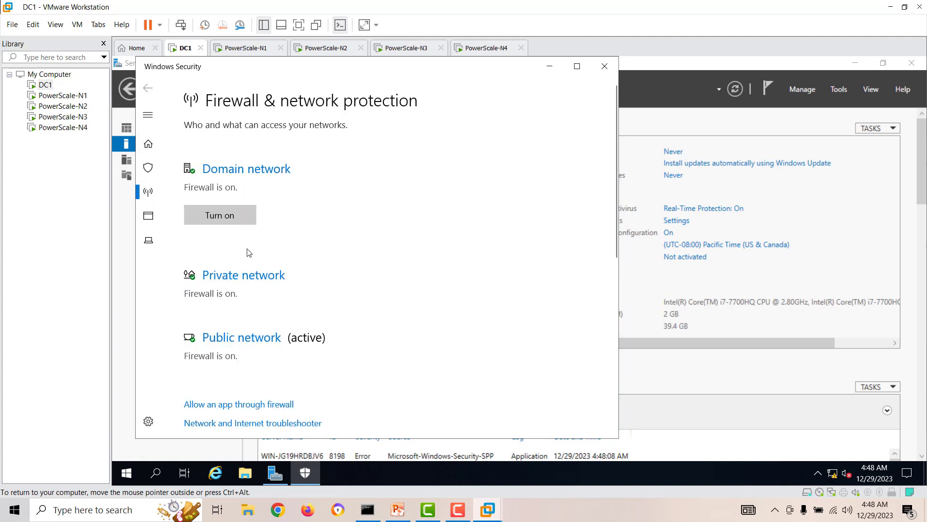
Step: Turn off the private network firewall and close Windows Security
click(226, 274)
click(213, 292)
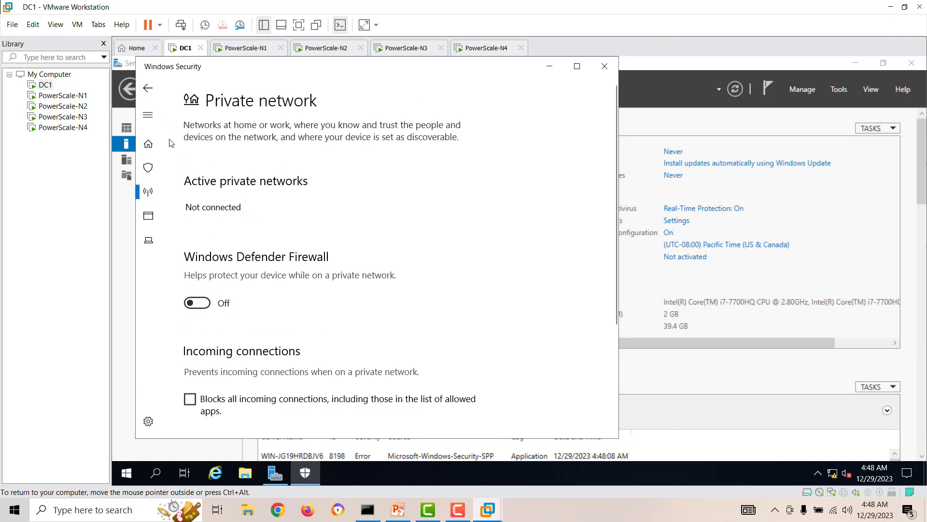
click(148, 89)
click(225, 379)
click(194, 304)
click(147, 89)
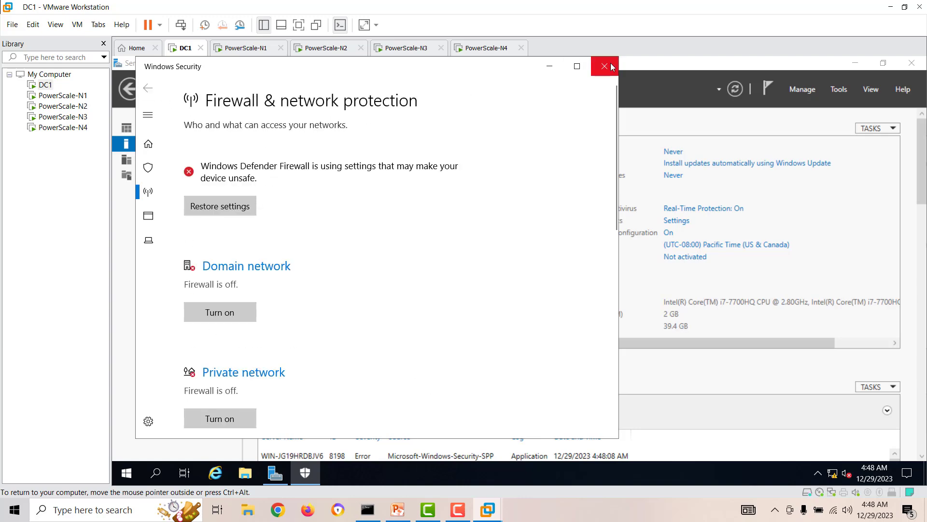
click(604, 66)
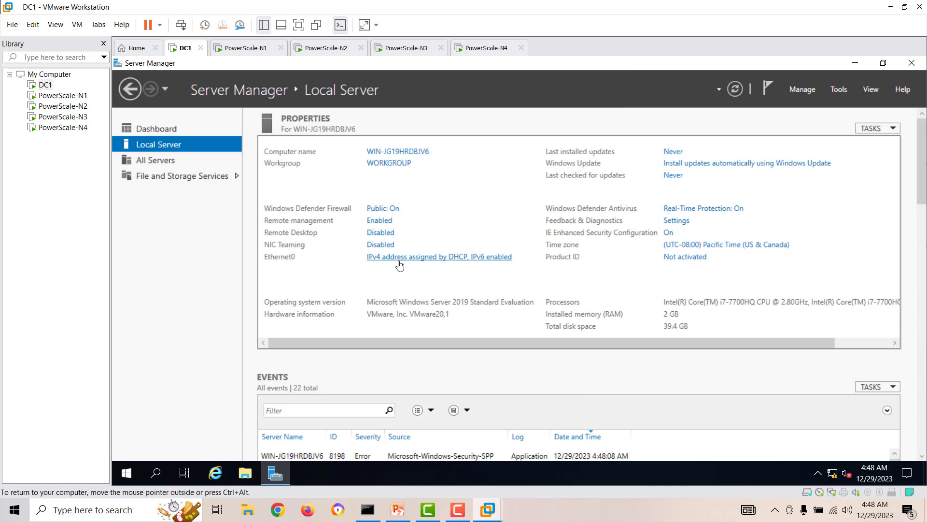
click(399, 263)
Step: Uncheck IPv6 in Ethernet0's adapter properties
double_click(265, 166)
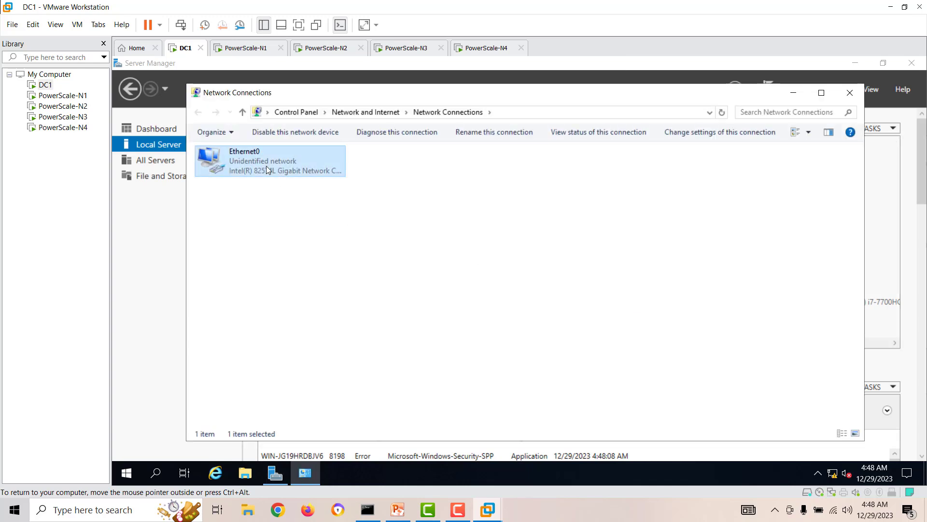
click(448, 365)
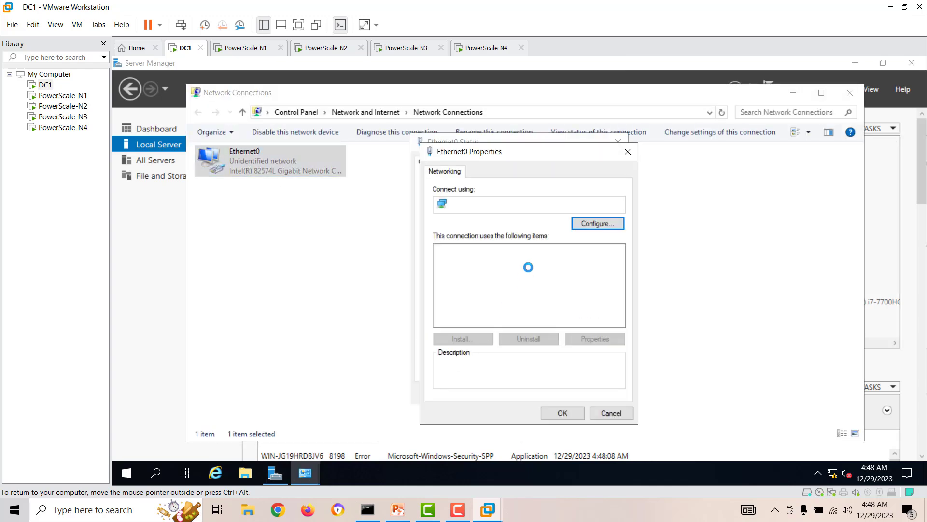
click(441, 311)
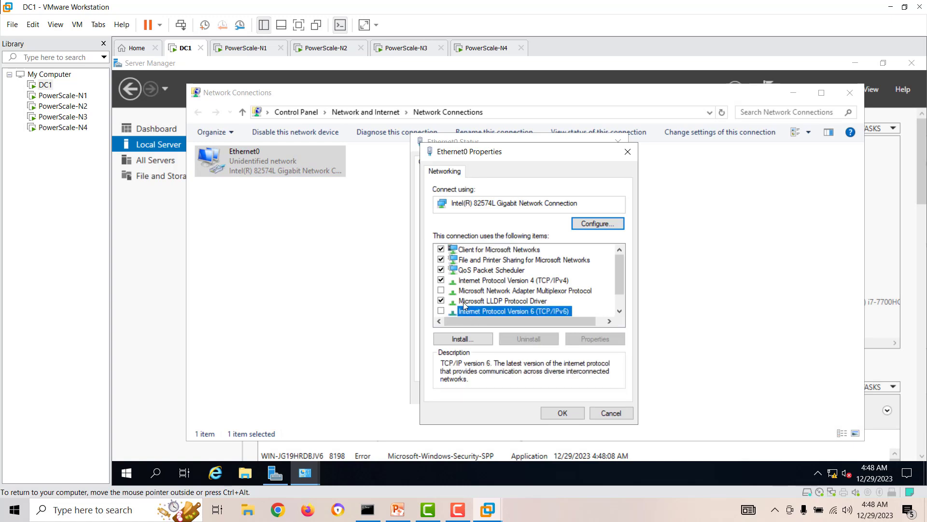
Step: Set static IPv4 192.168.50.100, mask 255.255.255.0, gateway 192.168.50.1, and close the network windows
double_click(518, 281)
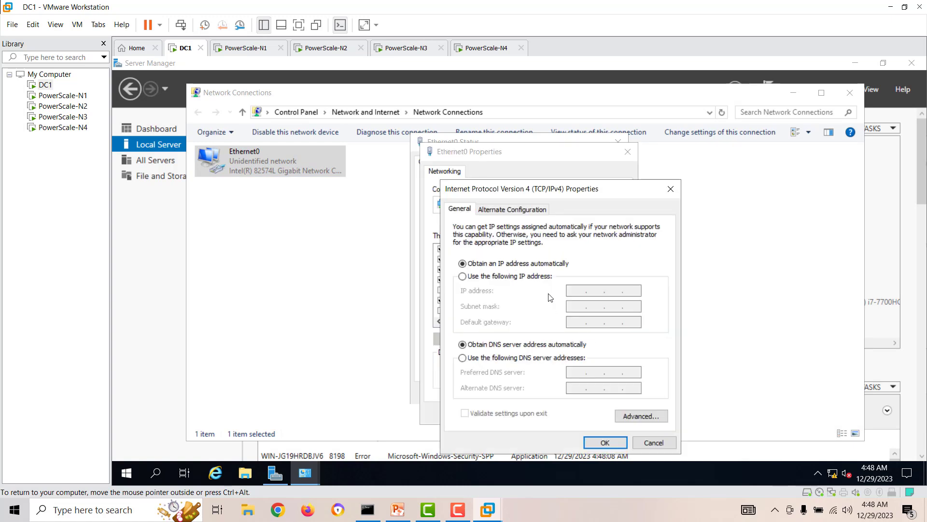
click(541, 276)
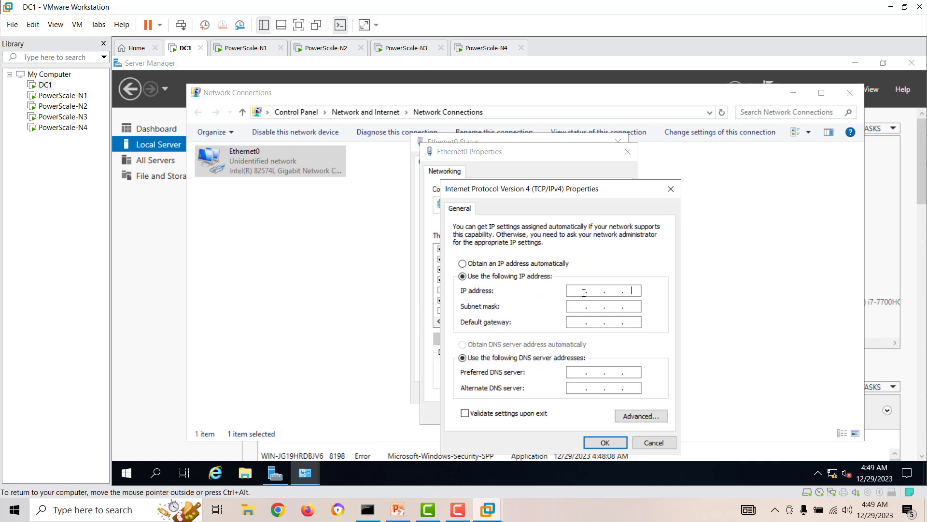
click(584, 291)
text(192 . 168 . 50 . 100)
click(583, 305)
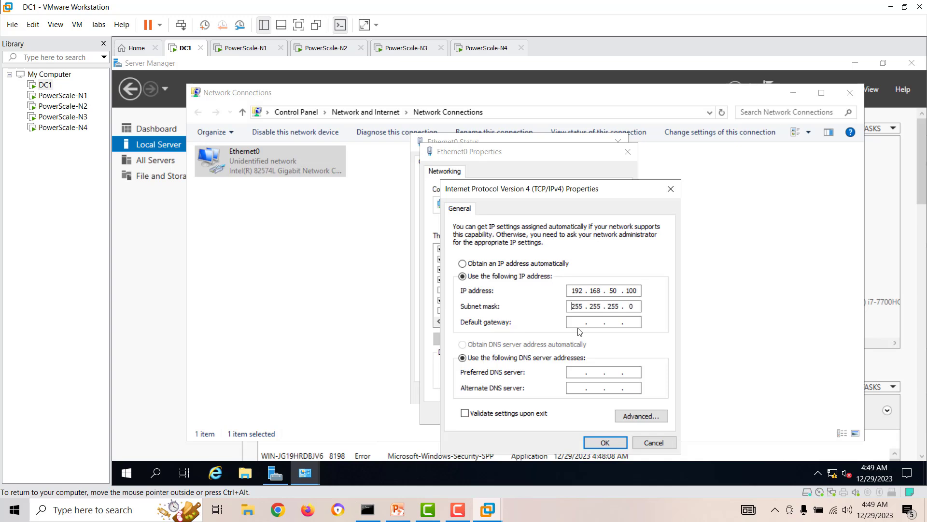
click(577, 324)
text(192 . 1)
click(611, 443)
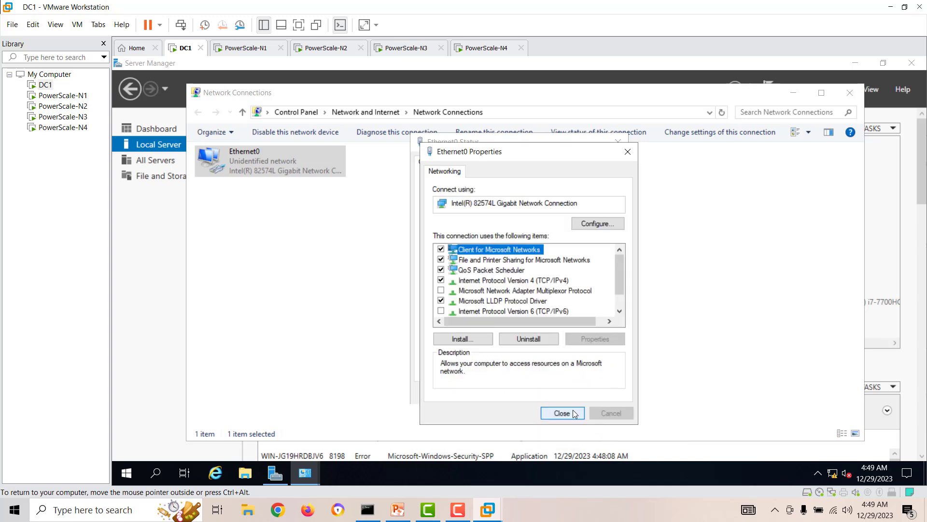
click(576, 414)
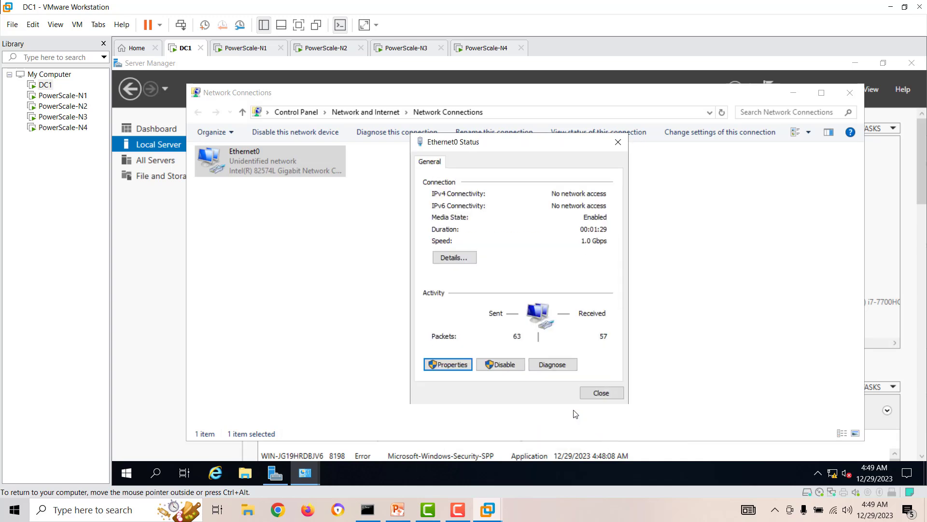
click(594, 394)
click(850, 92)
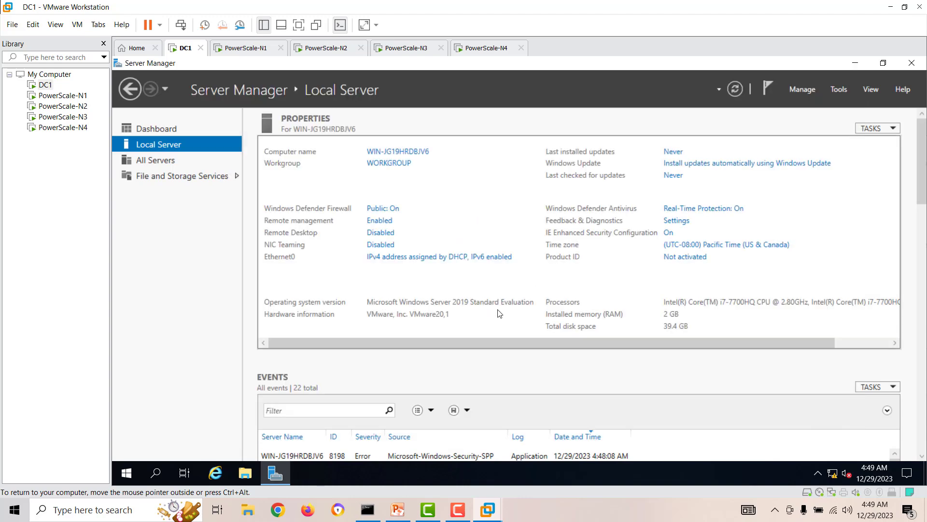
Step: Restore the host ping window and reposition it over Server Manager
click(367, 509)
drag(216, 237, 433, 166)
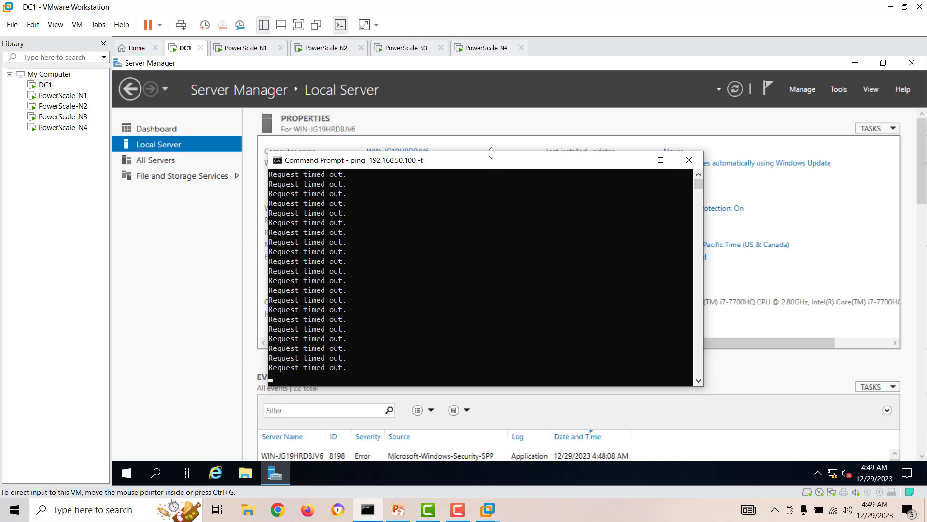
drag(492, 157, 665, 204)
Step: Rerun the continuous ping to 192.168.50.100 and refresh Server Manager's Local Server view
click(661, 284)
key(ctrl+c)
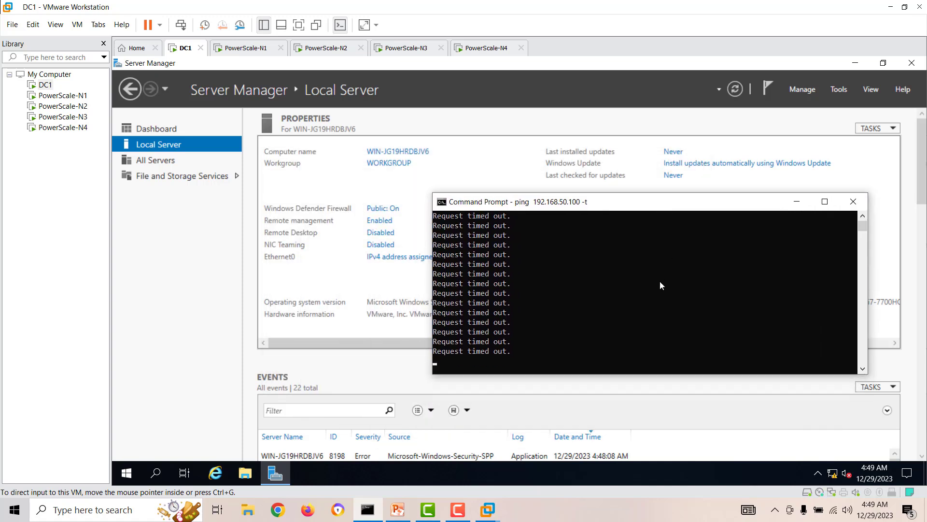
key(ctrl+c)
key(Up)
key(Return)
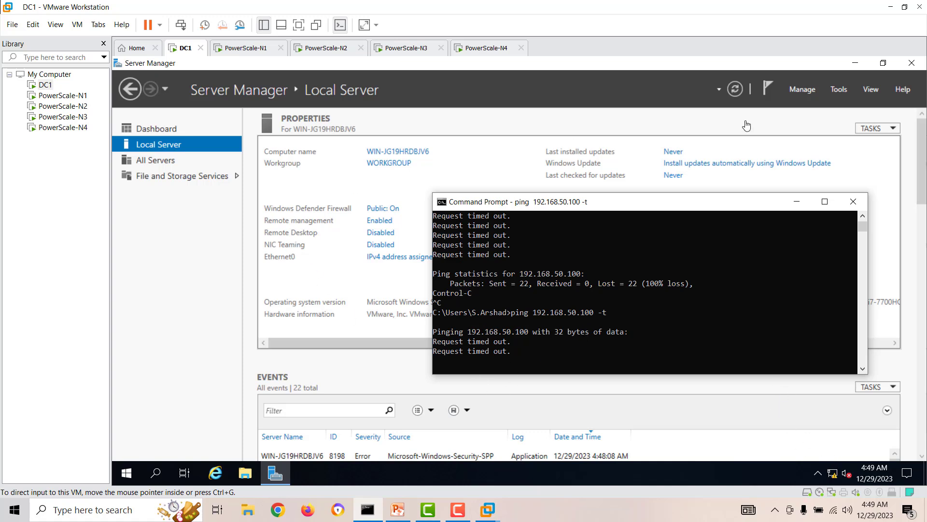
click(734, 95)
click(734, 92)
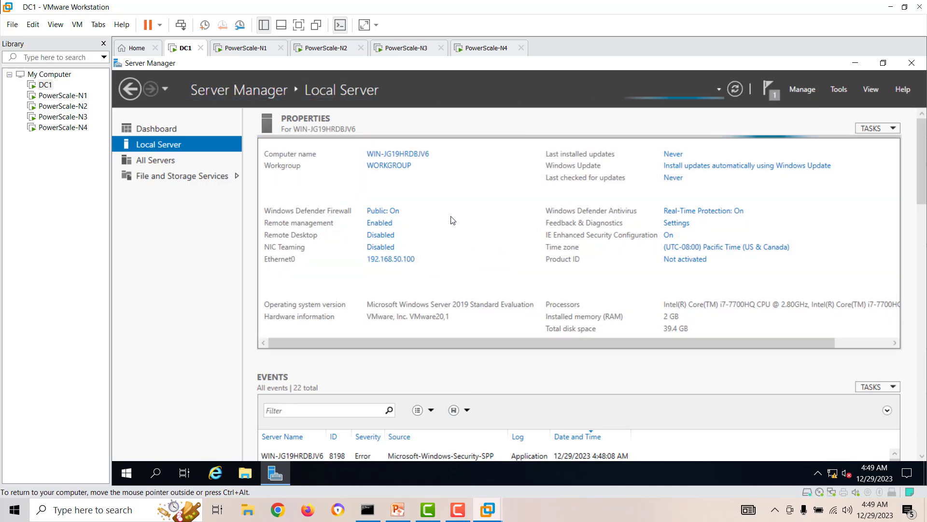
Step: Turn off DC1's public network firewall and close Windows Security
click(393, 211)
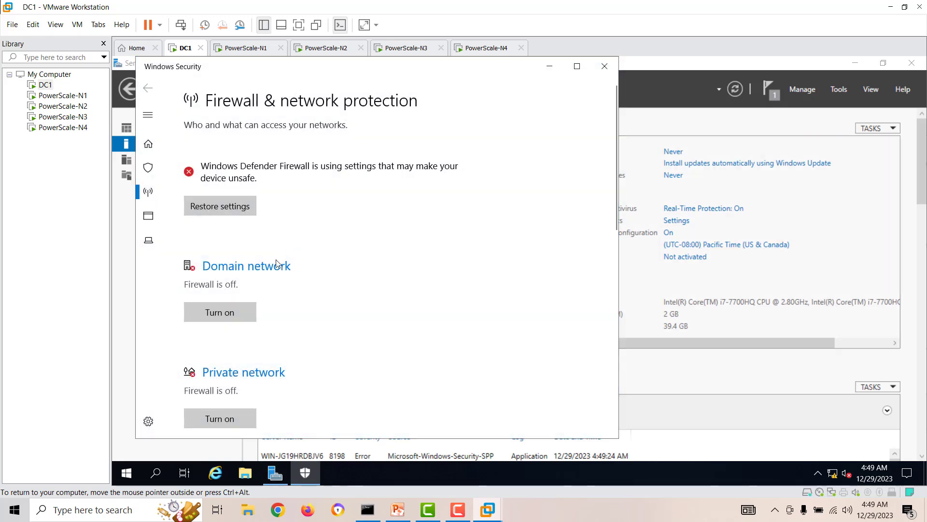
scroll(360, 308, down, 5)
click(262, 212)
click(197, 303)
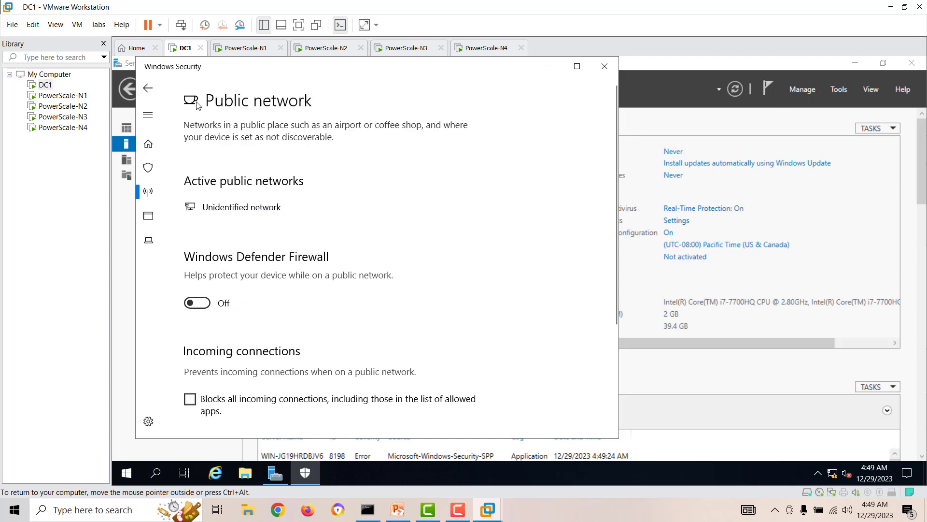
click(149, 89)
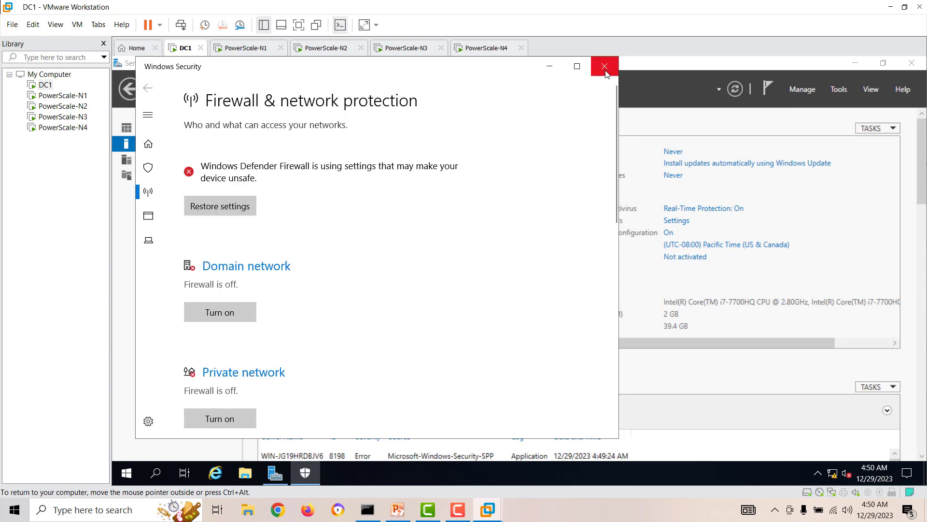
click(604, 67)
Step: Confirm the host ping to 192.168.50.100 now replies, then close Command Prompt
click(368, 511)
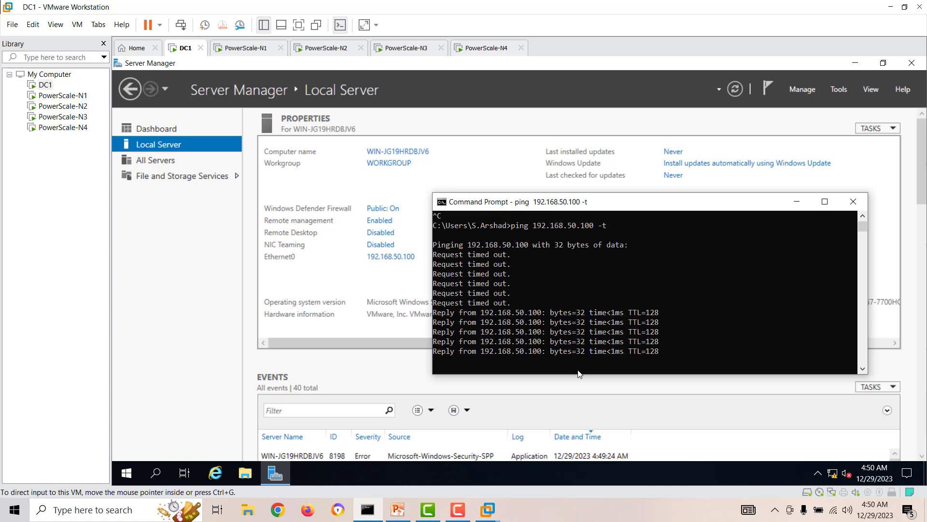
click(854, 202)
click(400, 153)
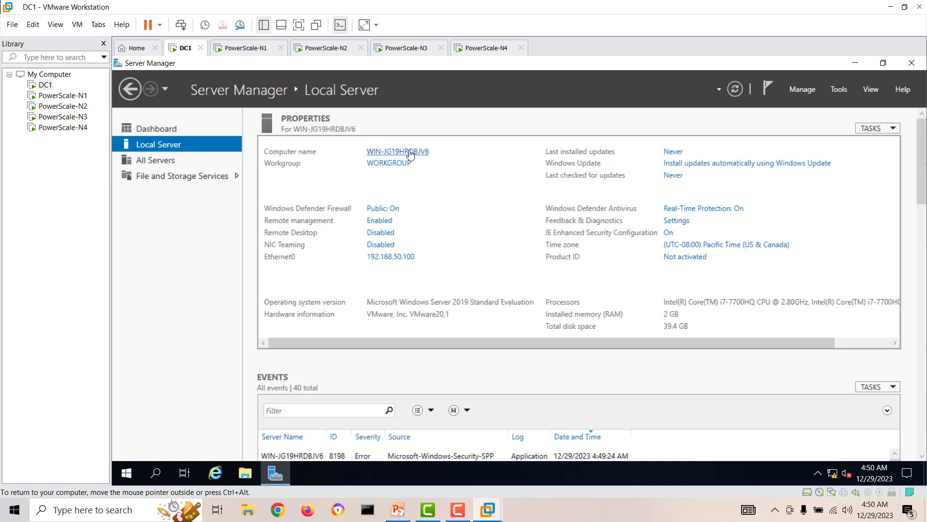
Step: Change DC1's computer name to 'DC' in System Properties
click(409, 152)
click(394, 286)
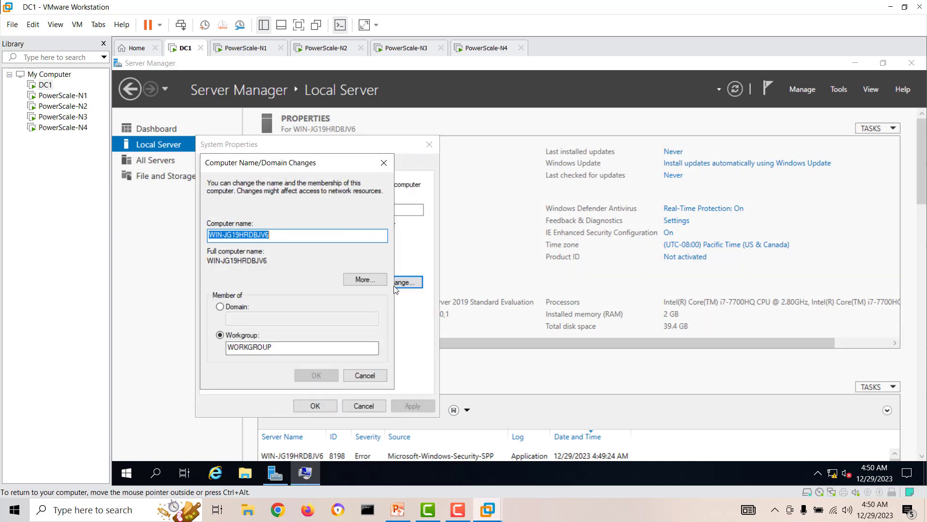
text(DC1)
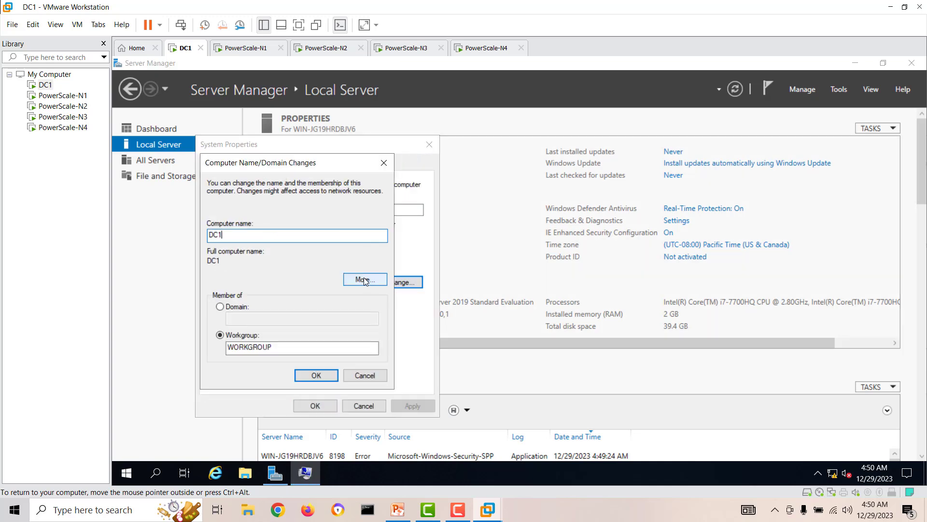
click(320, 376)
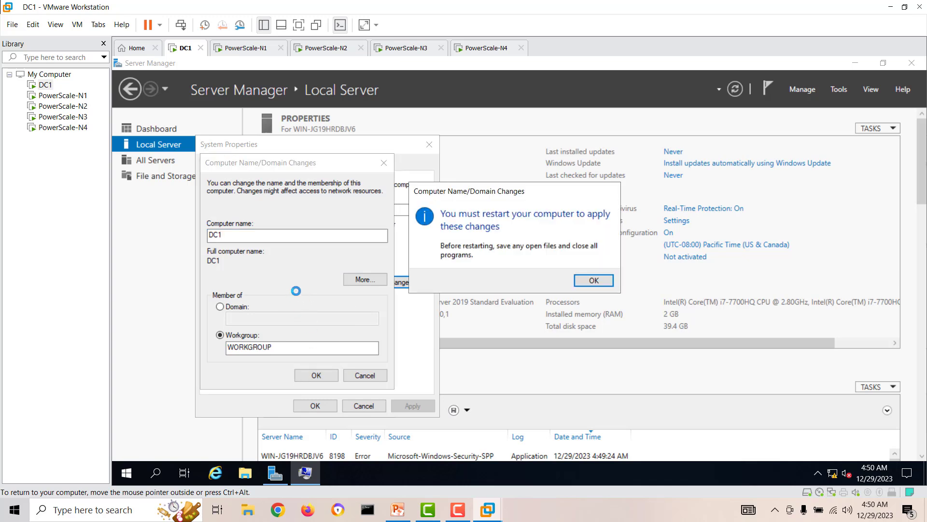
Step: Restart DC1 to apply the change, then switch to the PowerScale-N1 console
click(593, 280)
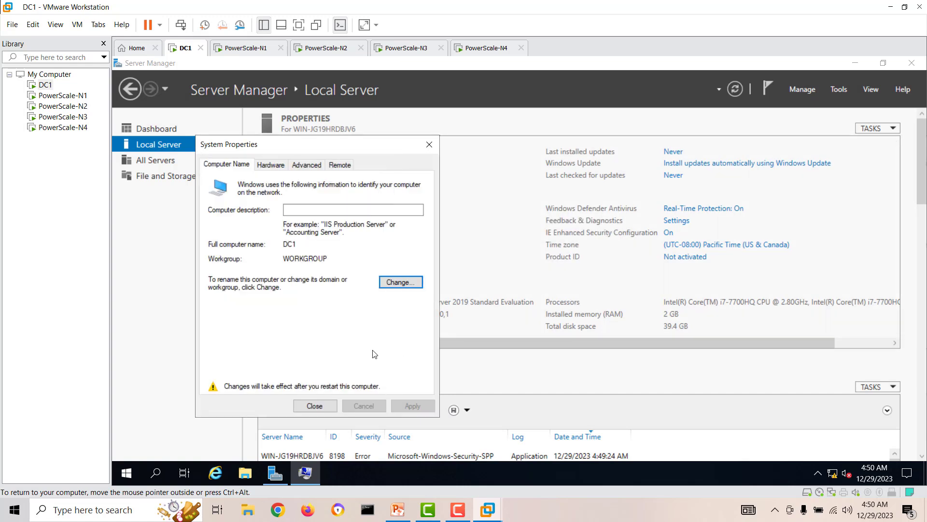
click(322, 405)
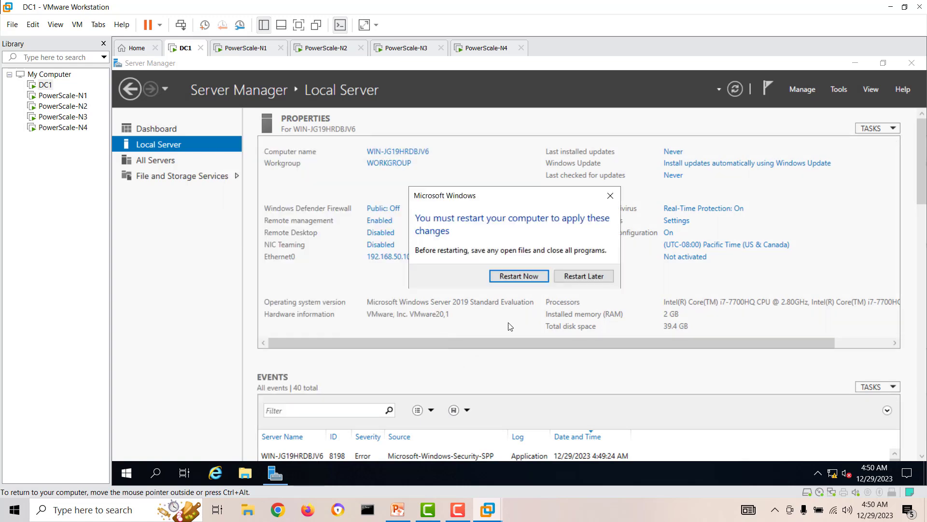
click(535, 279)
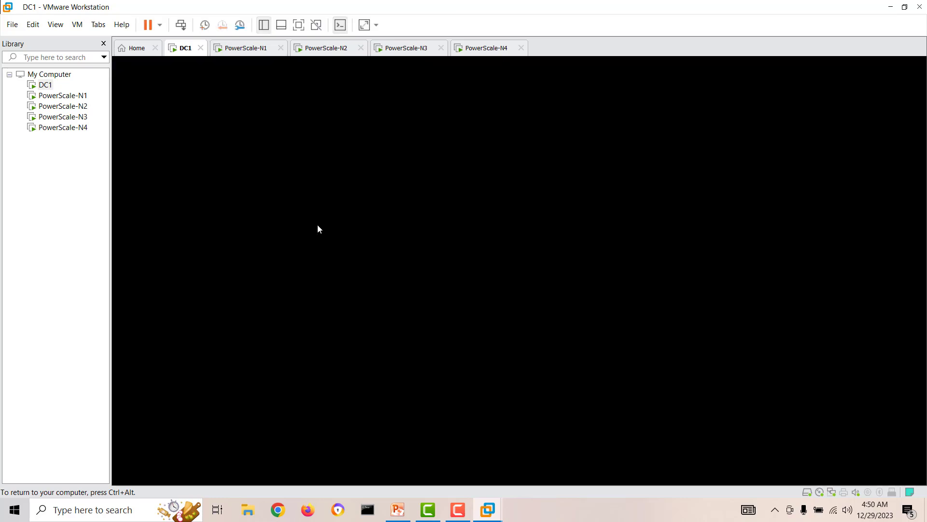
click(76, 96)
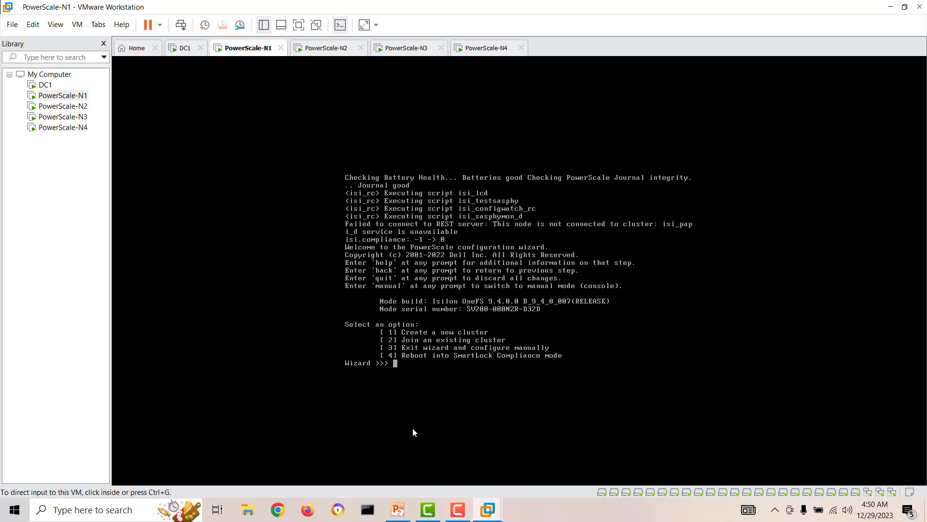
Step: Choose option 1, Create a new cluster, and page through the EULA to its end
click(459, 378)
text(1)
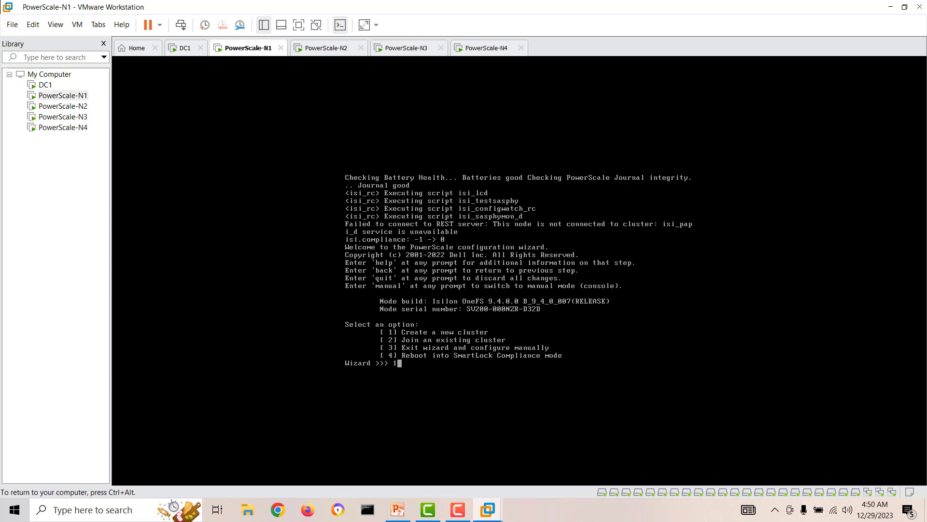
key(Return)
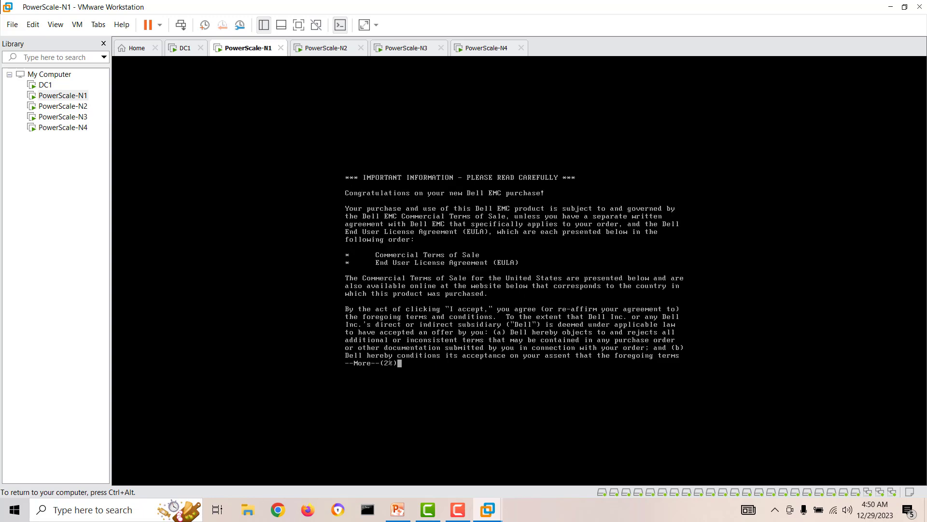
key(Return)
key(Return)
key(Return)
key(Return)
key(Return)
key(Return)
key(Return)
key(Return)
key(Return)
key(Return)
key(Return)
key(Return)
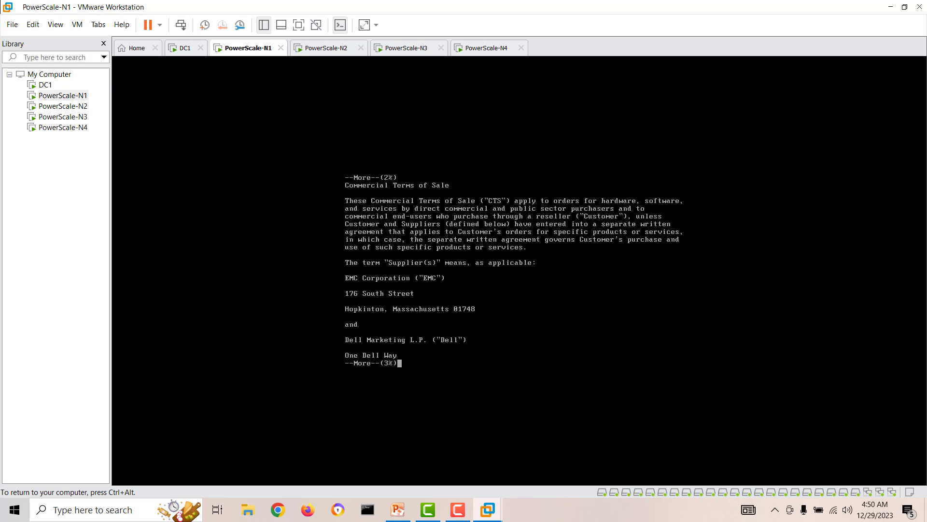
key(Return)
key(Return)
key(Return)
key(Return)
key(Return)
key(Return)
key(Return)
key(Return)
key(Return)
key(Return)
key(Return)
key(Return)
key(Return)
key(Return)
key(Return)
key(Return)
key(Return)
key(Return)
key(Return)
key(Return)
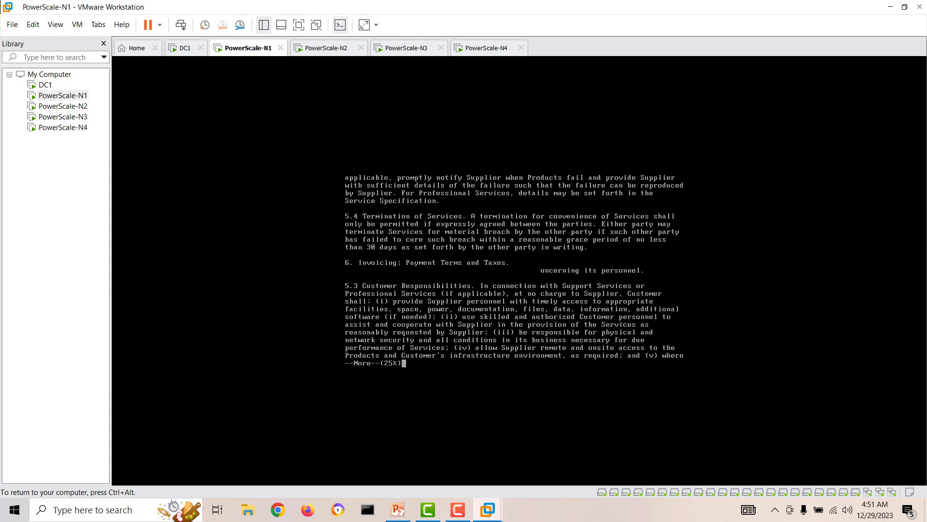
key(Return)
key(Return)
key(Return)
key(Return)
key(Return)
key(Return)
key(Return)
key(Return)
key(Return)
key(Return)
key(Return)
key(Return)
key(Return)
key(Return)
key(Return)
key(Return)
key(Return)
key(Return)
key(Return)
key(Return)
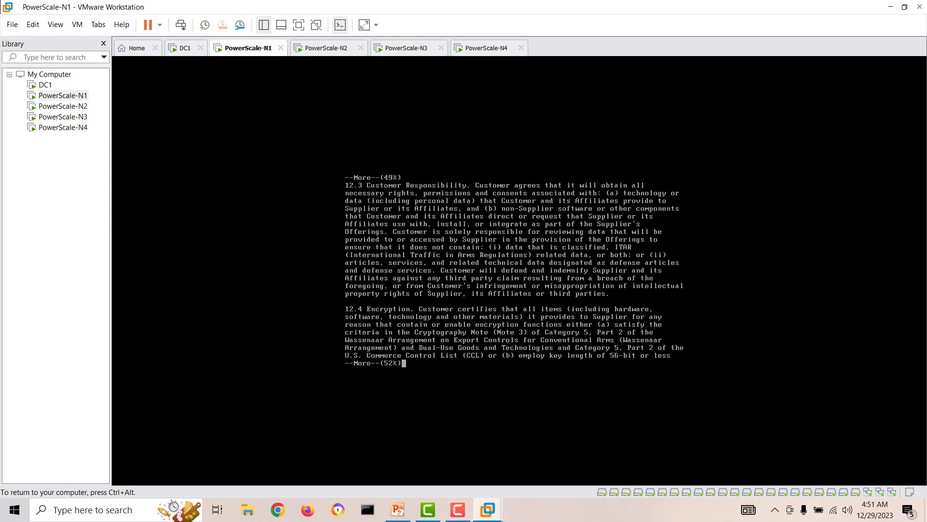
key(Return)
key(Return)
key(Return)
key(Return)
key(Return)
key(Return)
key(Return)
key(Return)
key(Return)
key(Return)
key(Return)
key(Return)
key(Return)
key(Return)
key(Return)
key(Return)
key(Return)
key(Return)
key(Return)
key(Return)
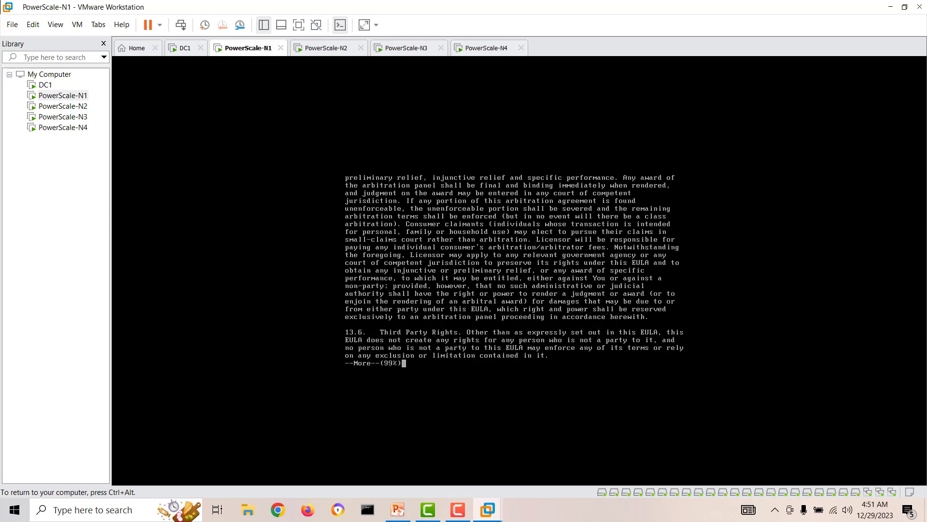
key(Return)
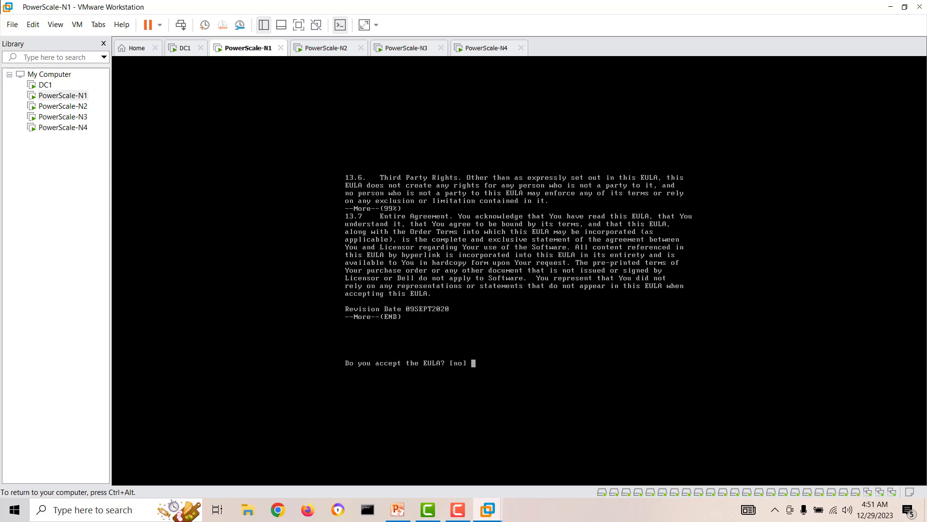
Step: Accept the EULA with 'yes', then set and confirm new root and admin passwords
text(yes)
key(Return)
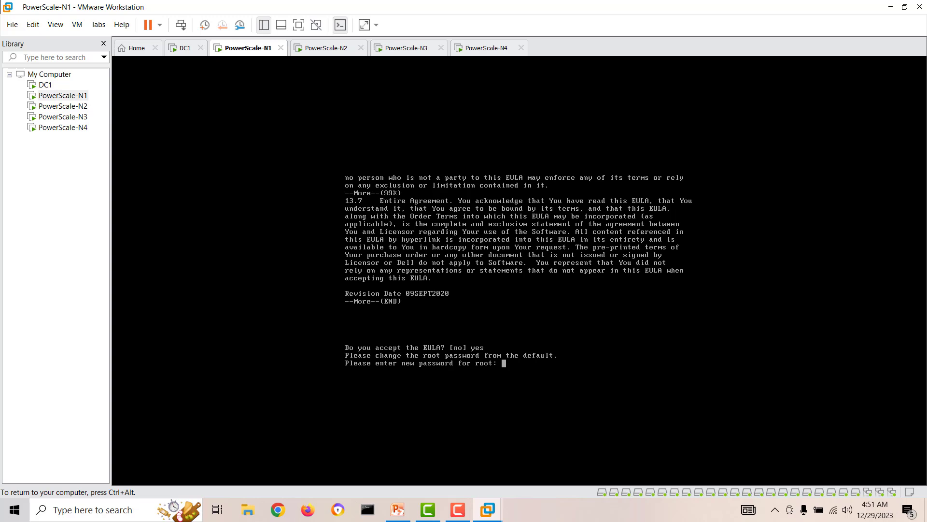
key(Return)
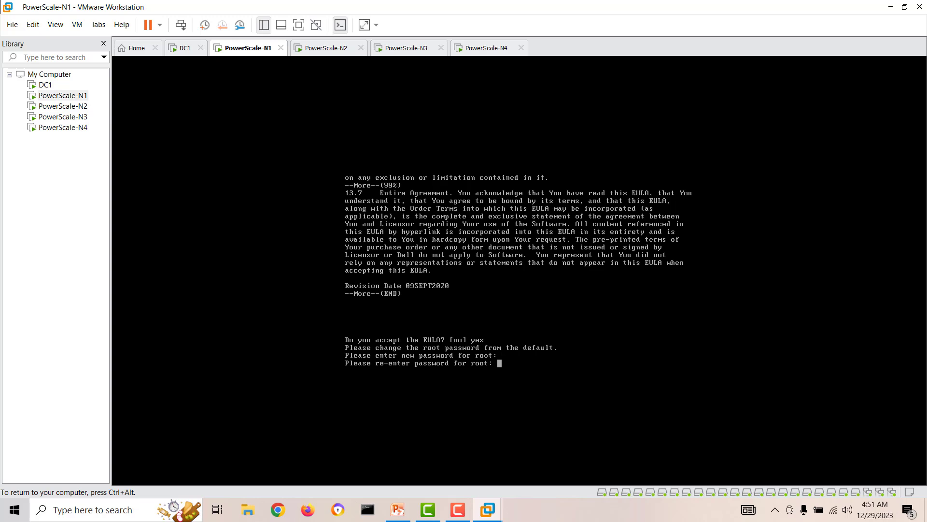
key(Return)
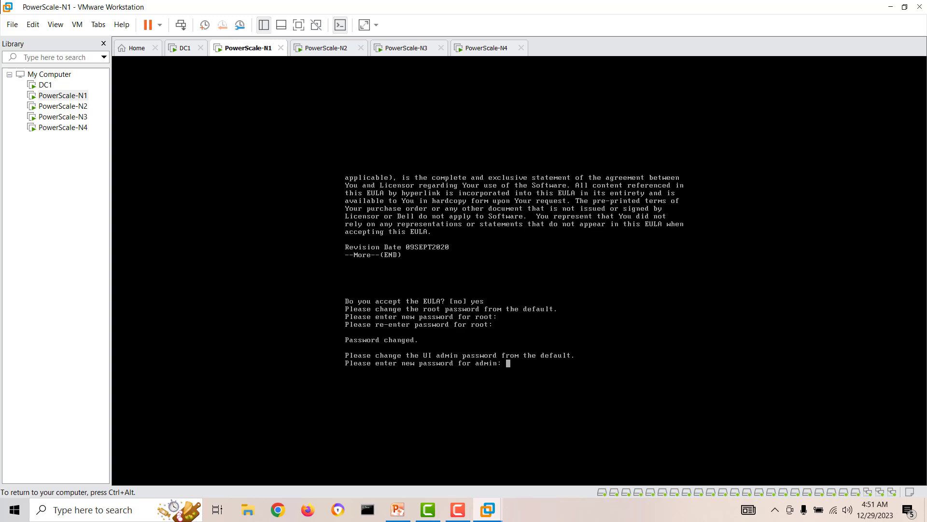
key(Return)
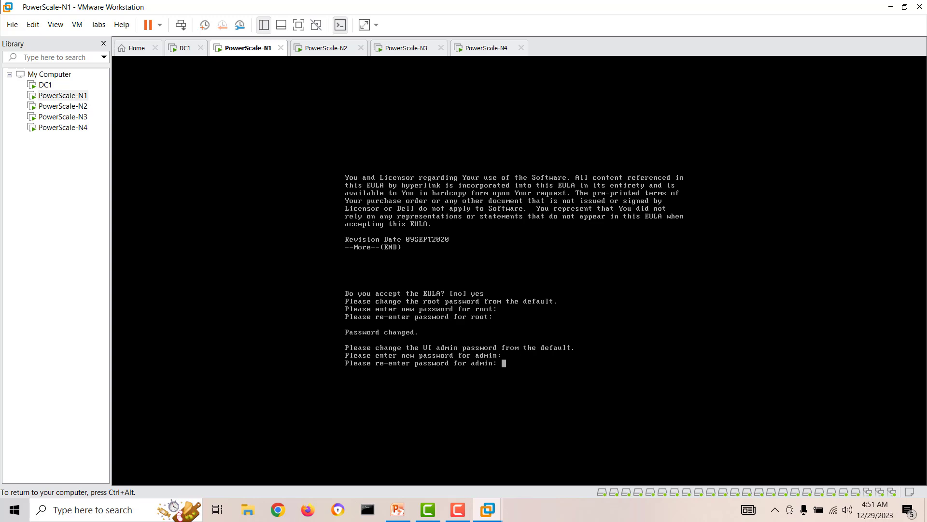
key(Return)
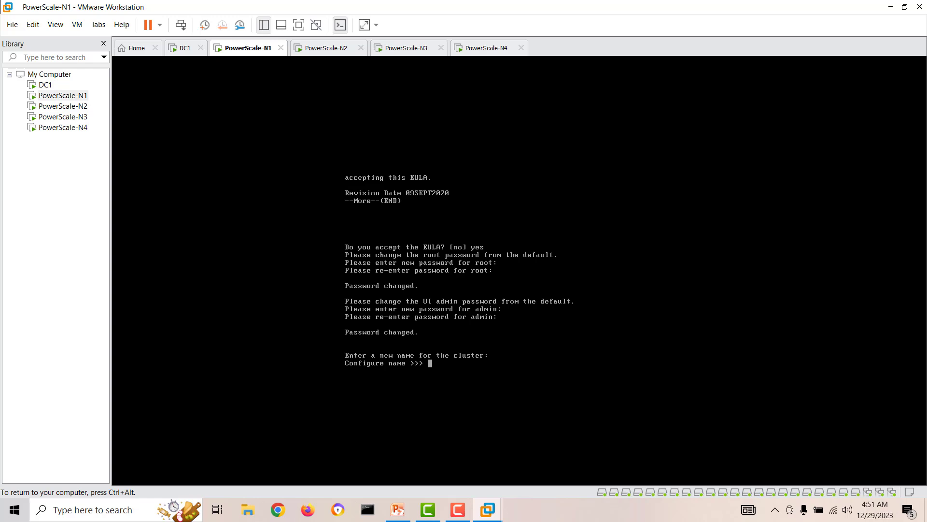
Step: Name the cluster PowerScalecl1 and confirm it
text(PowerScaleCl1)
key(BackSpace)
key(BackSpace)
key(BackSpace)
text(cl1)
key(Return)
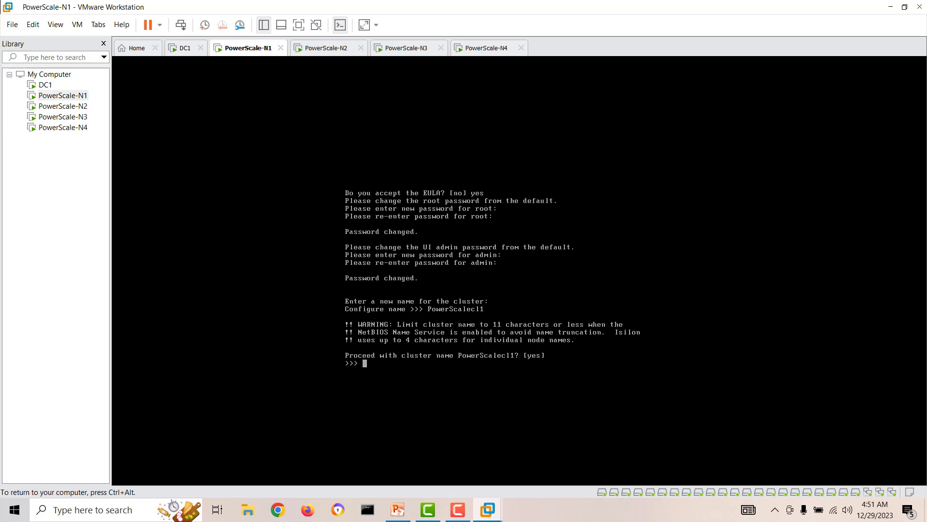
key(Return)
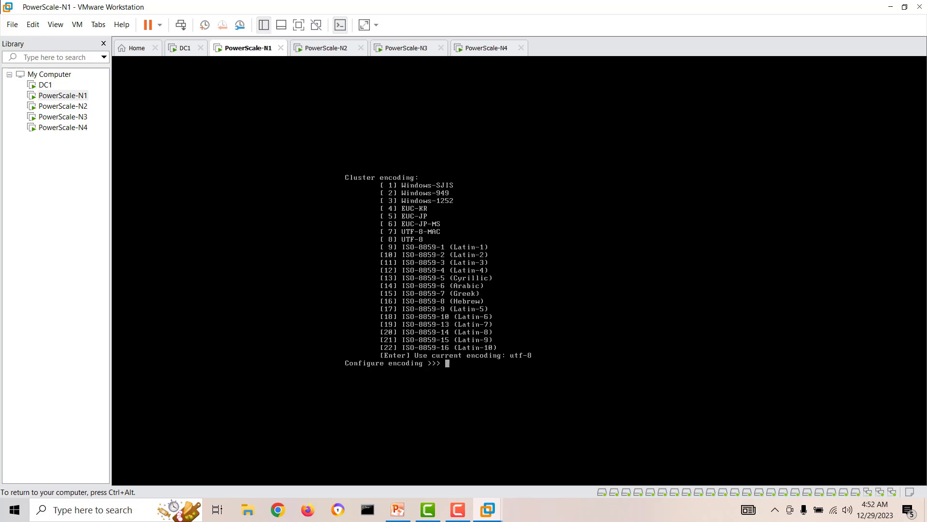
Step: Select utf-8 encoding (option 8) and bring up the PowerPoint network diagram
text(8)
key(Return)
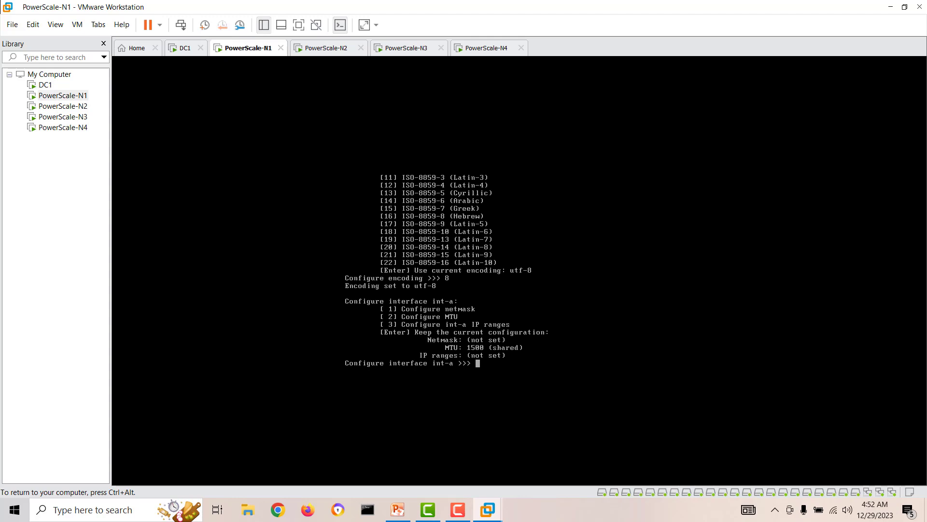
key(ctrl+alt)
click(397, 510)
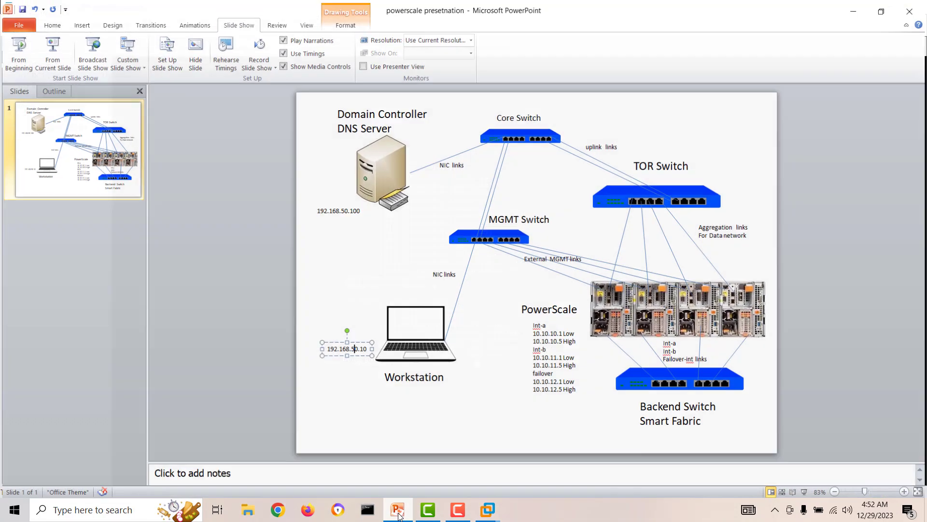
Step: Check the int-a range 10.10.10.1 to 10.10.10.5 in the diagram, then return to the node console
drag(533, 333, 577, 340)
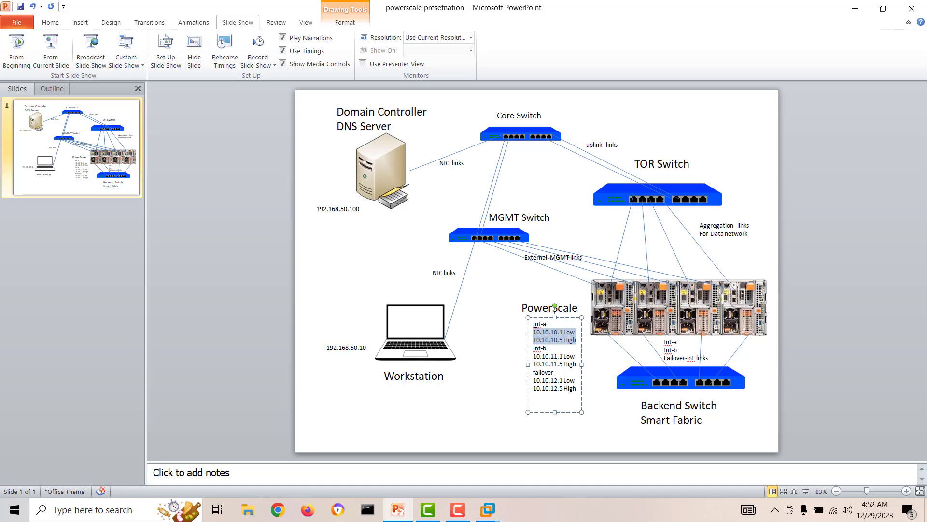
click(855, 8)
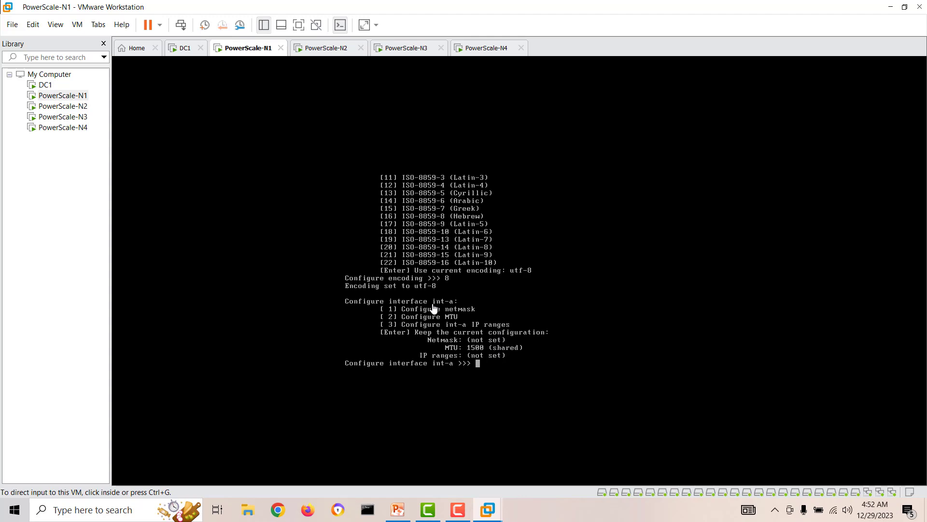
click(398, 509)
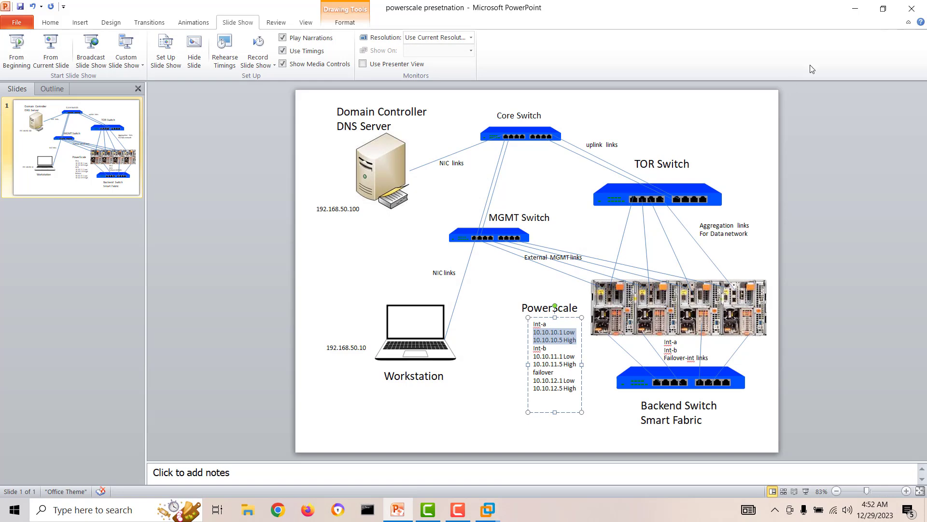
click(855, 8)
click(486, 365)
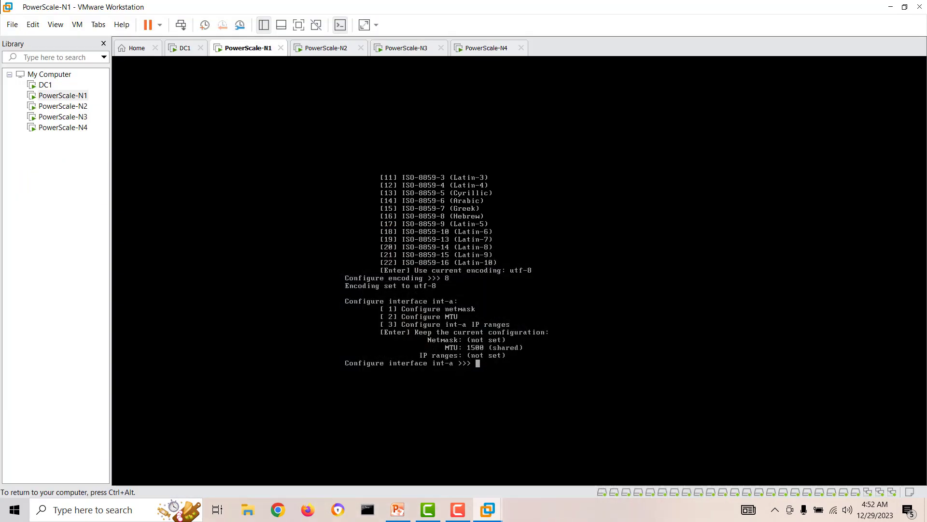
Step: Set the int-a netmask to 255.255.255.0
text(1)
key(Return)
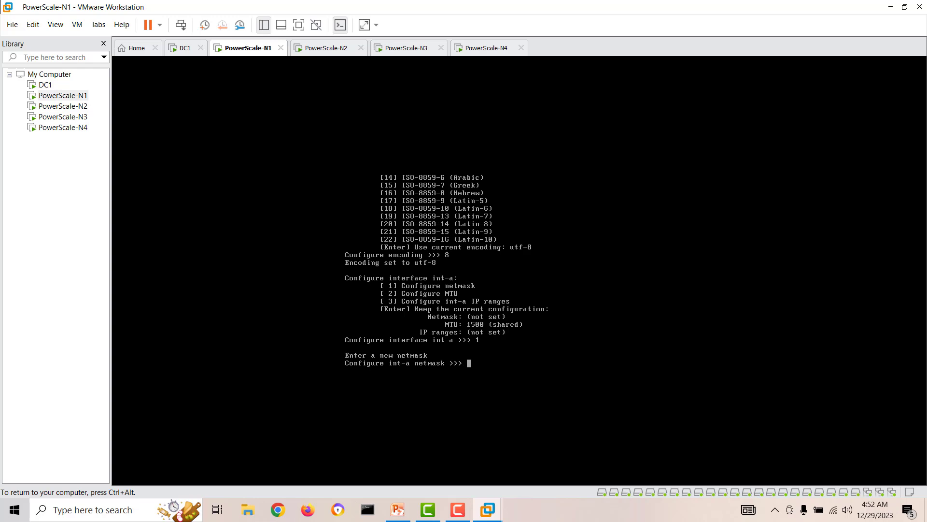
text(255.255.255.0)
key(Return)
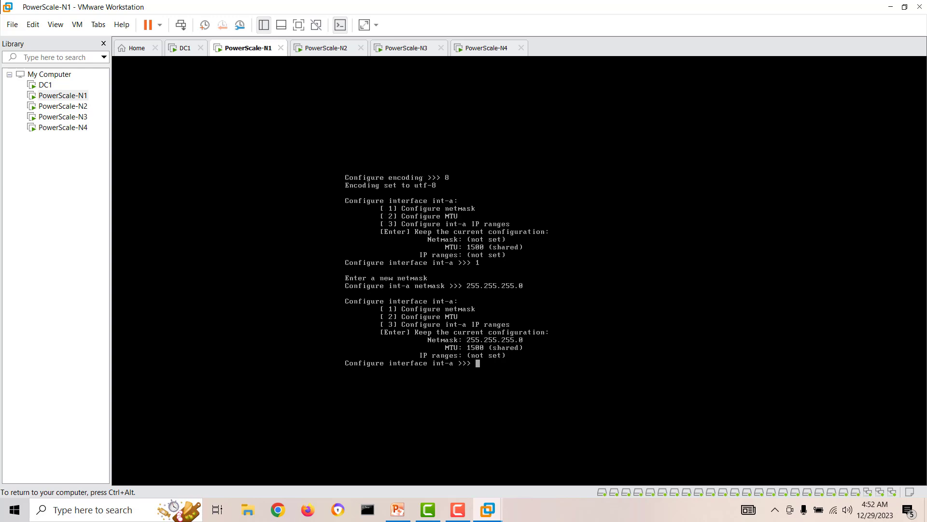
Step: Keep the int-a MTU at 1500 and go to the int-a IP ranges options
text(2)
key(Return)
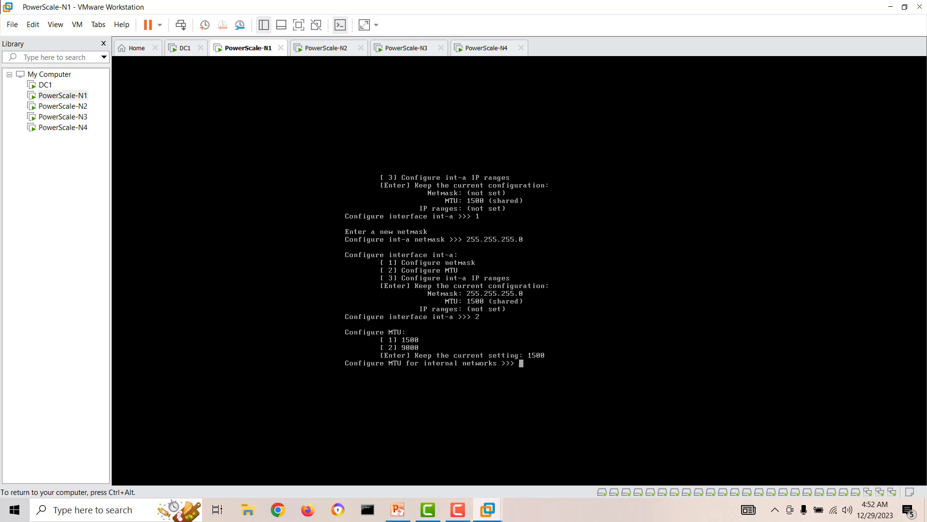
key(Return)
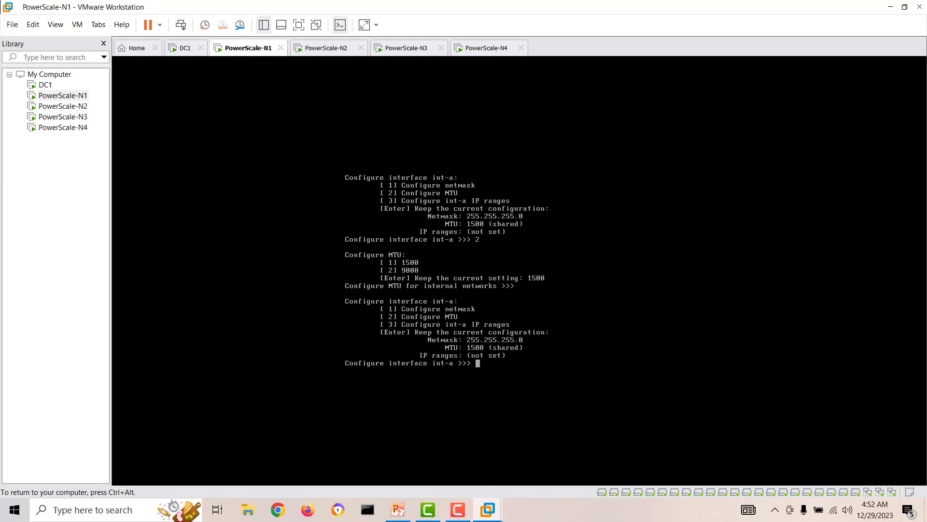
text(3)
key(Return)
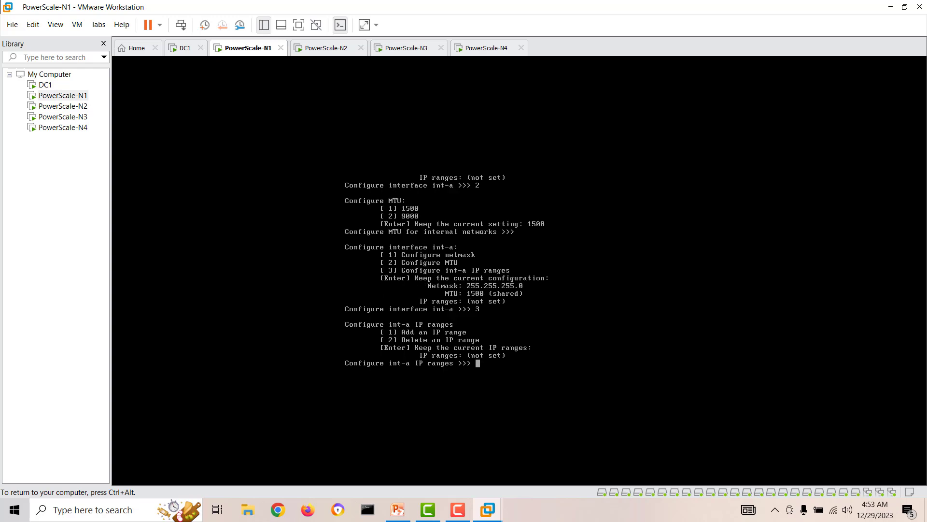
Step: Add an int-a IP range with low address 10.10.10.1
text(1)
key(Return)
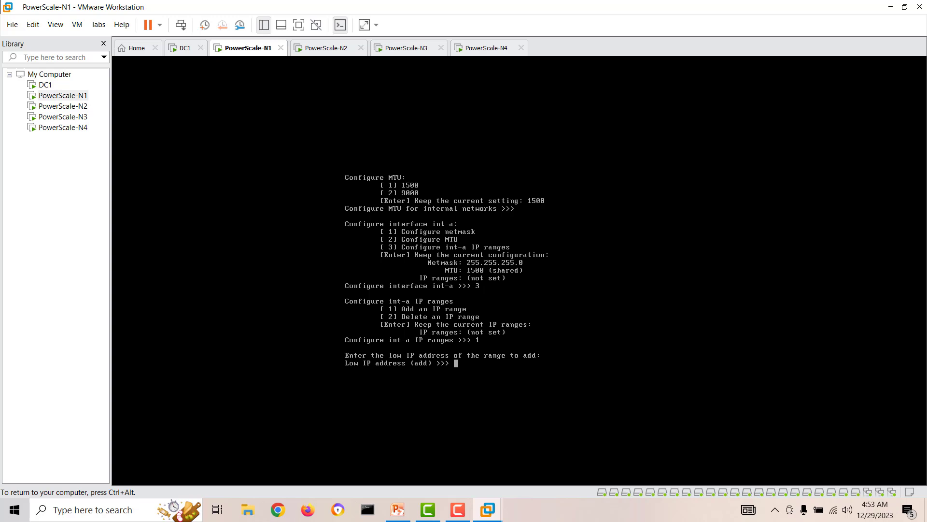
text(10.10.10.1)
key(Return)
text(10.10.10.10)
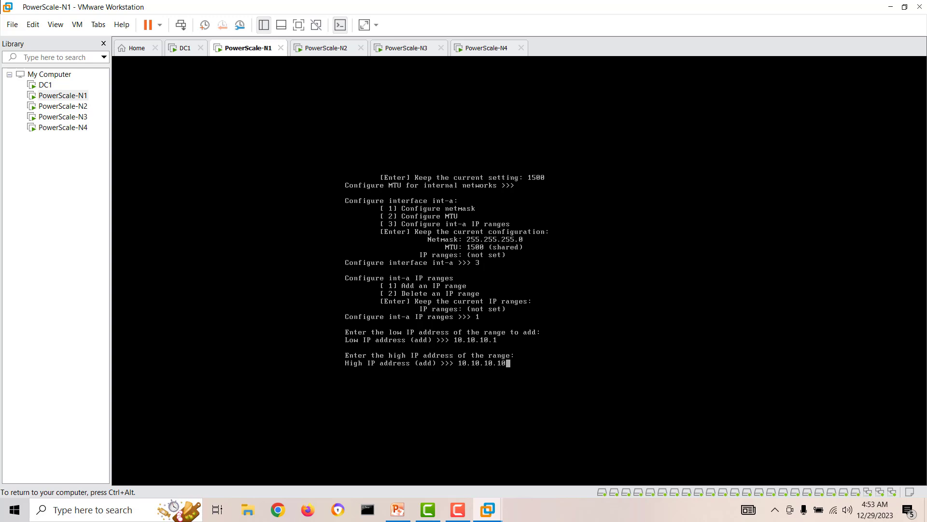
key(BackSpace)
key(BackSpace)
Step: Check the network diagram, set the high address to 10.10.10.5, and finish int-a
key(ctrl+alt)
click(397, 509)
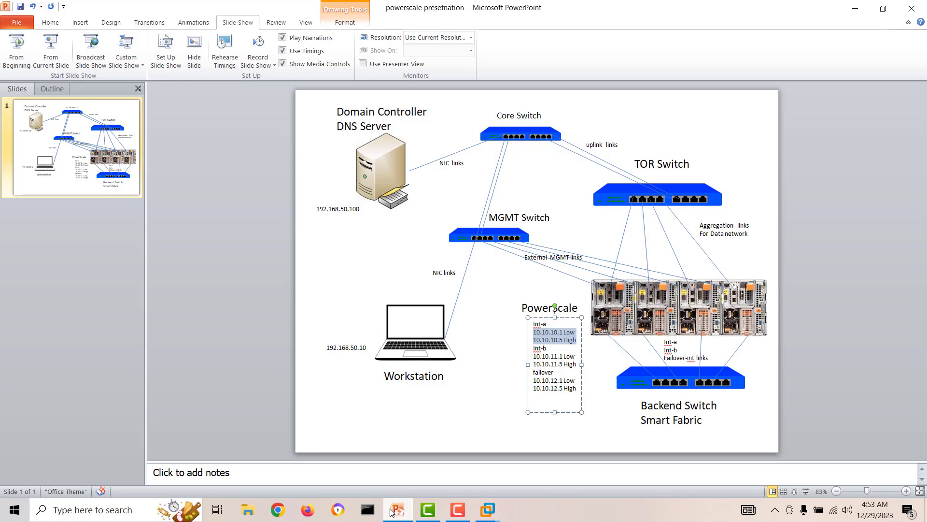
click(856, 9)
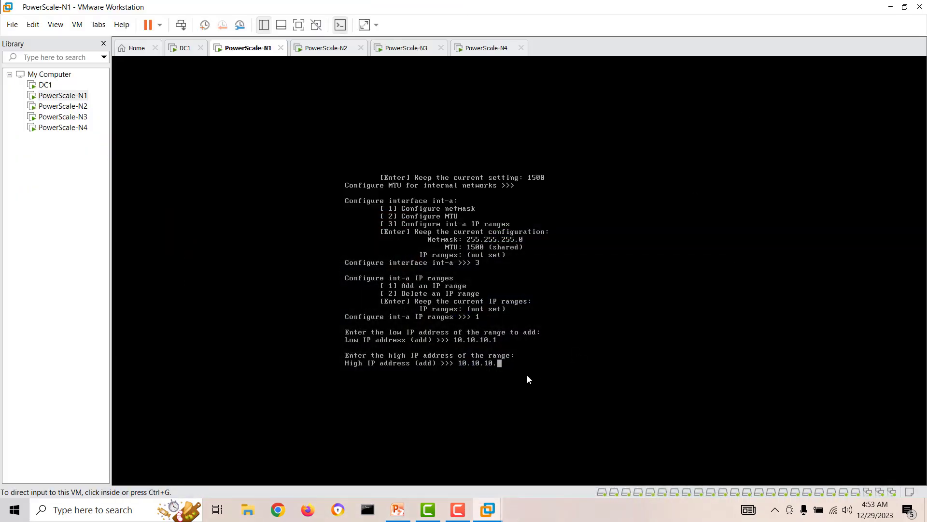
click(504, 366)
text(5)
key(Return)
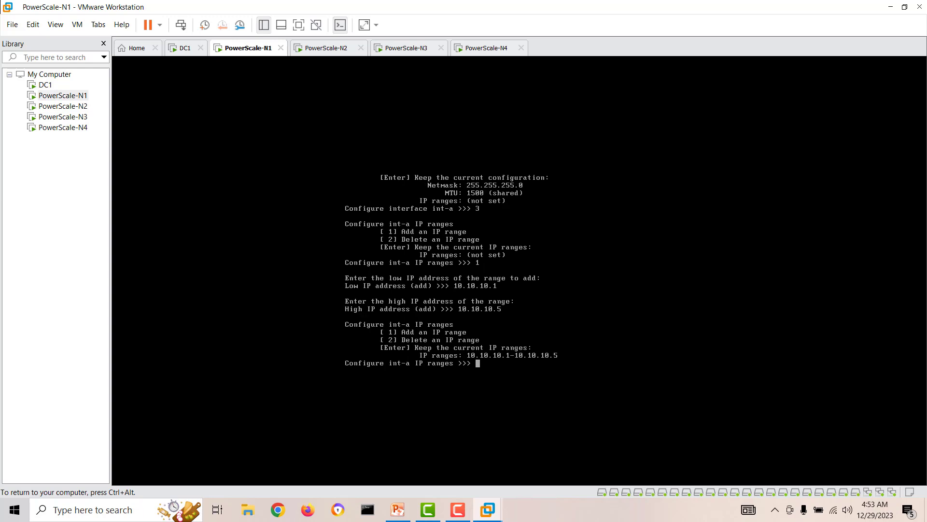
key(Return)
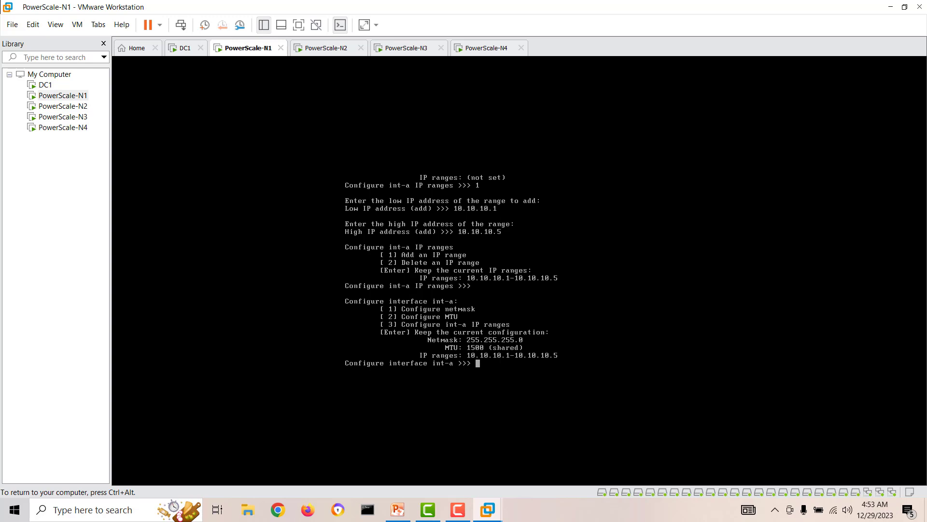
key(Return)
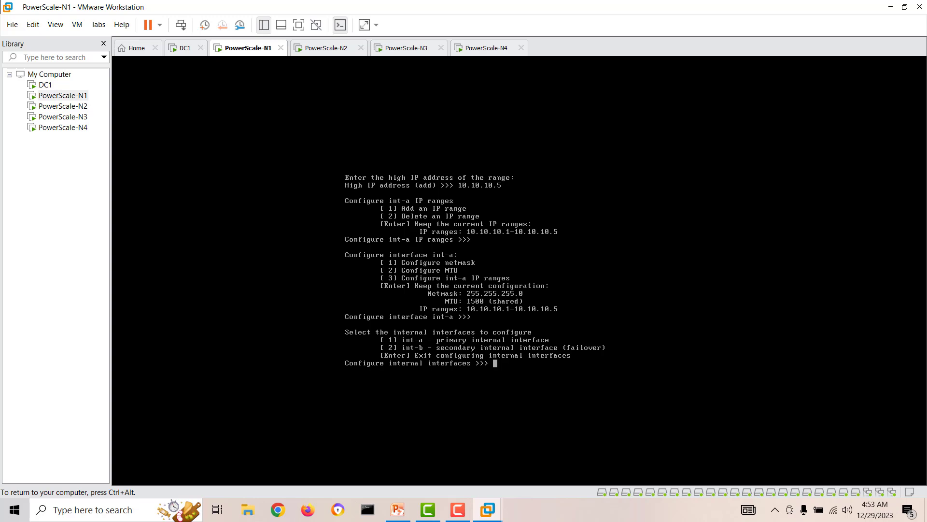
Step: Select int-b and set its netmask to 255.255.255.0
text(22)
key(BackSpace)
key(Return)
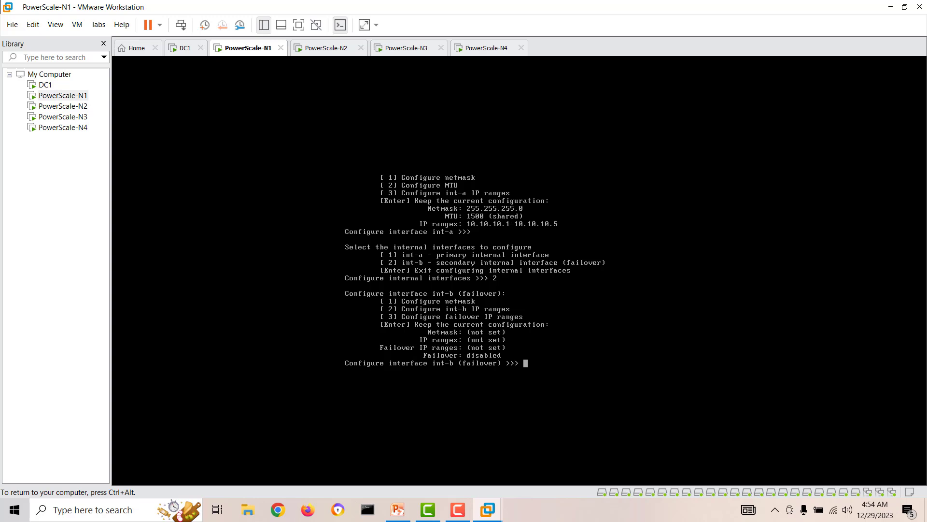
text(1)
key(Return)
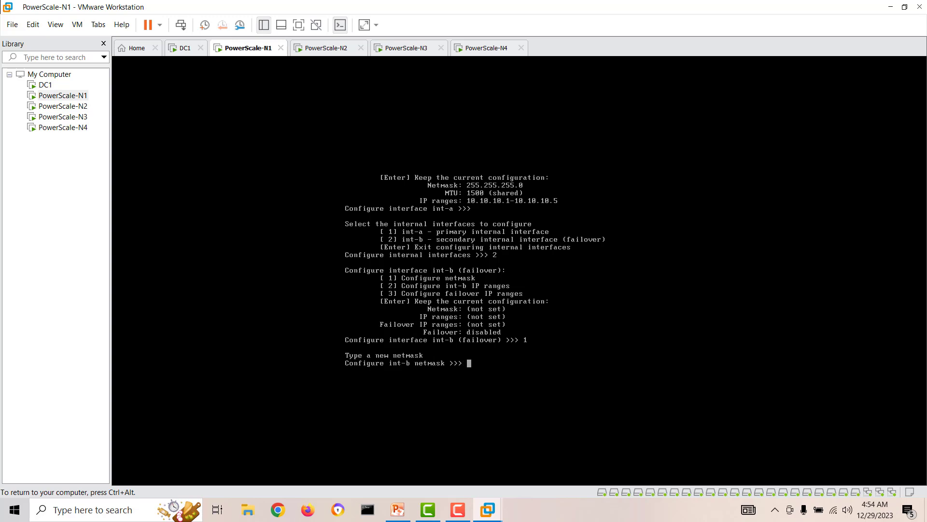
text(255.255.255.0)
key(Return)
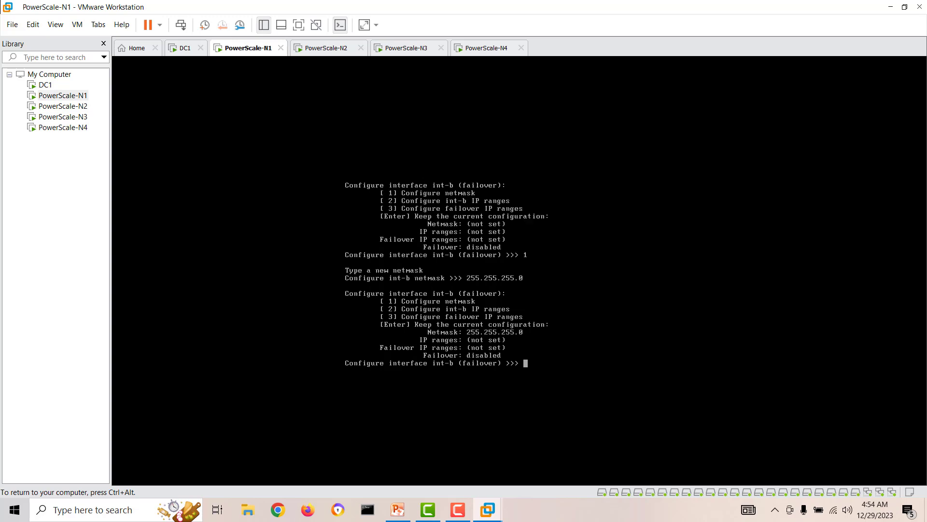
Step: Start a new int-b IP range with low address 10.10.11.1
text(2)
key(Return)
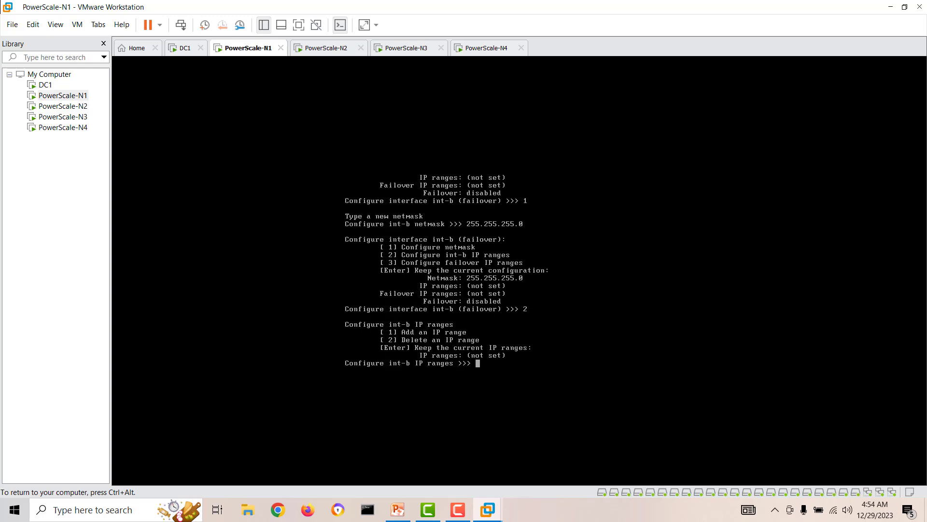
text(1)
key(Return)
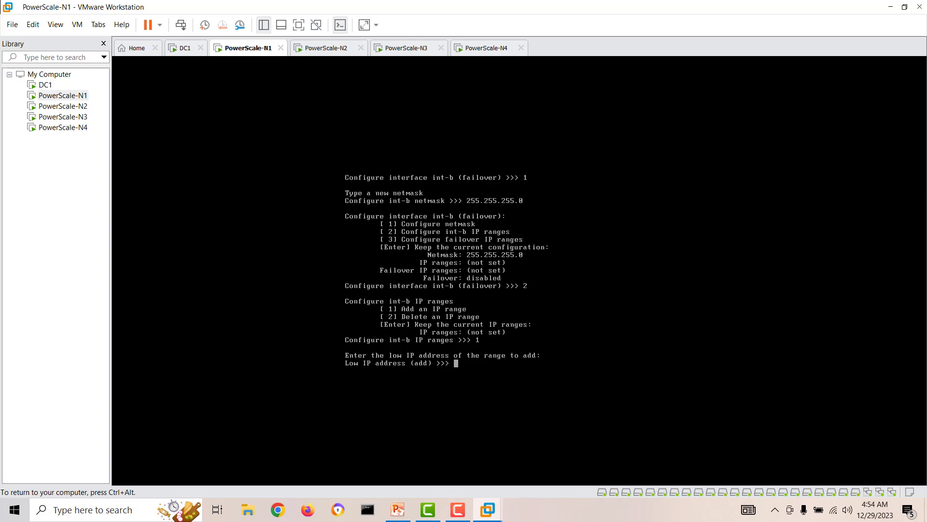
text(10.10.11.1)
key(ctrl+alt)
Step: Check the int-b lines (10.10.11.1 Low, 10.10.11.5 High) in the PowerPoint diagram, then minimize it
click(397, 510)
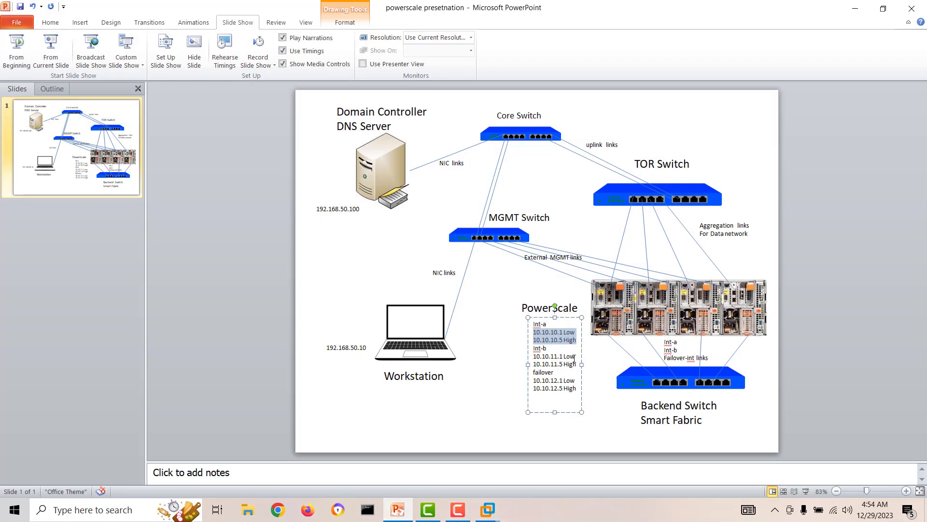
drag(552, 359, 534, 348)
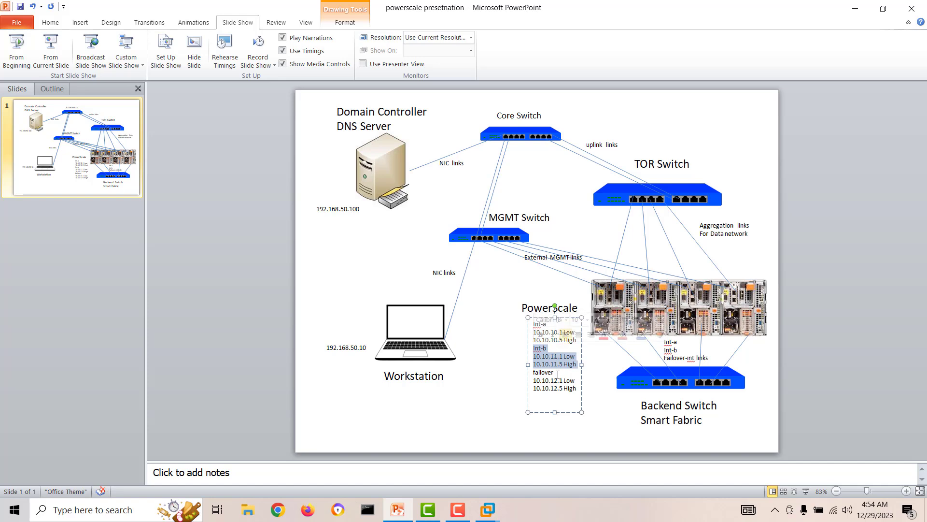
click(855, 8)
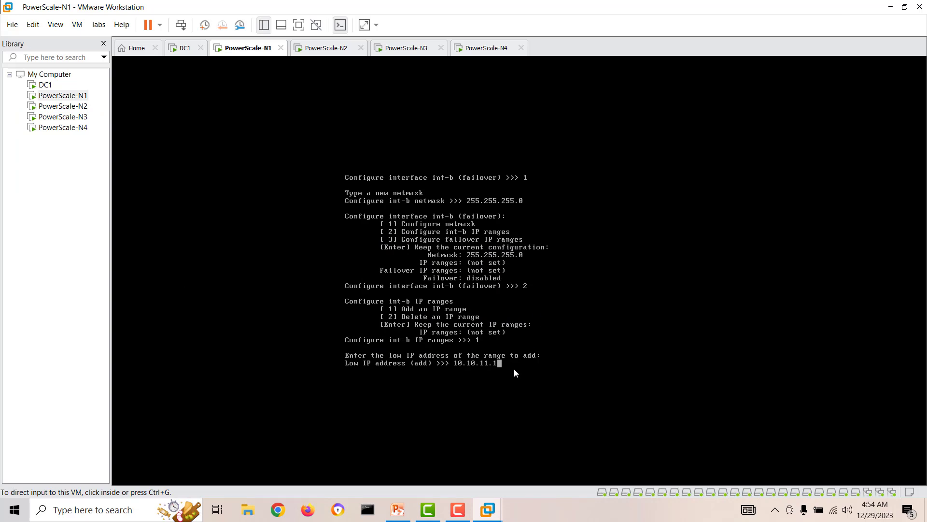
Step: Complete the int-b range 10.10.11.1–10.10.11.5 and keep the int-b ranges
click(506, 367)
text(10.10.11.1)
key(Return)
text(10.10.11.1)
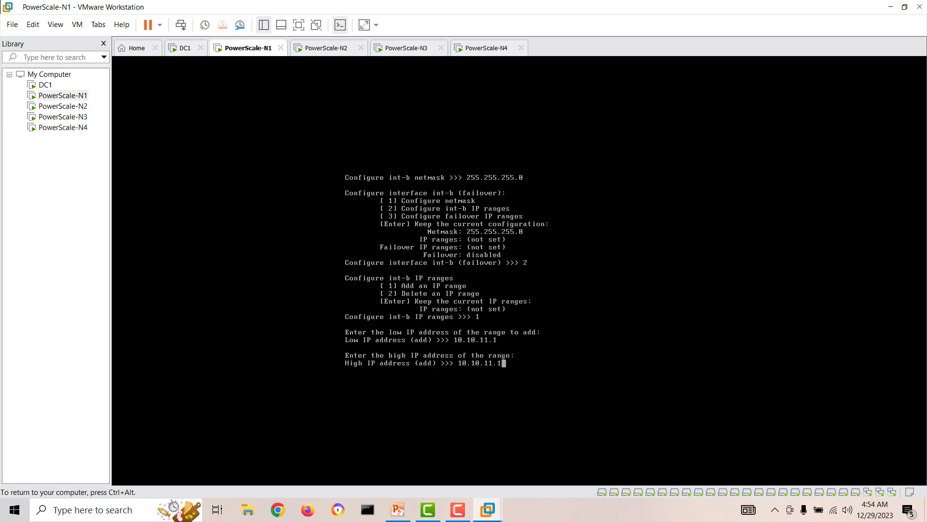
key(BackSpace)
text(5)
key(Return)
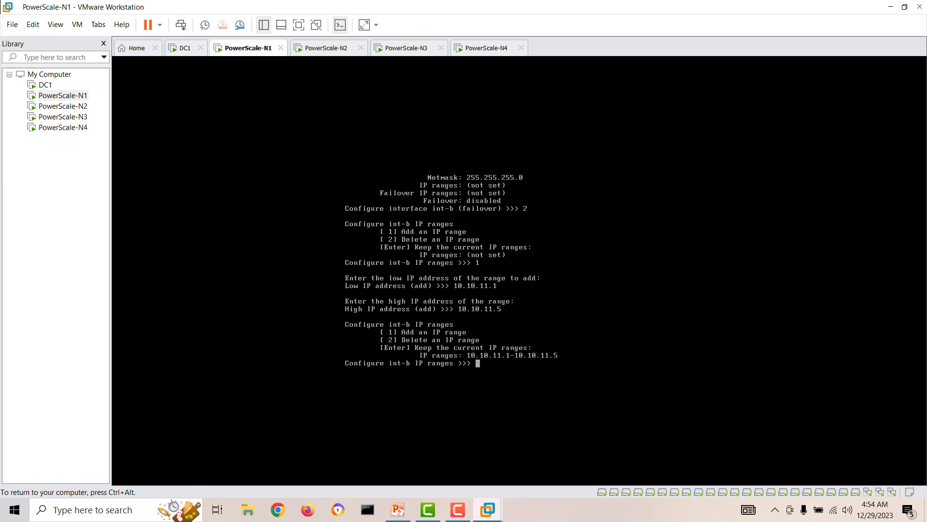
key(Return)
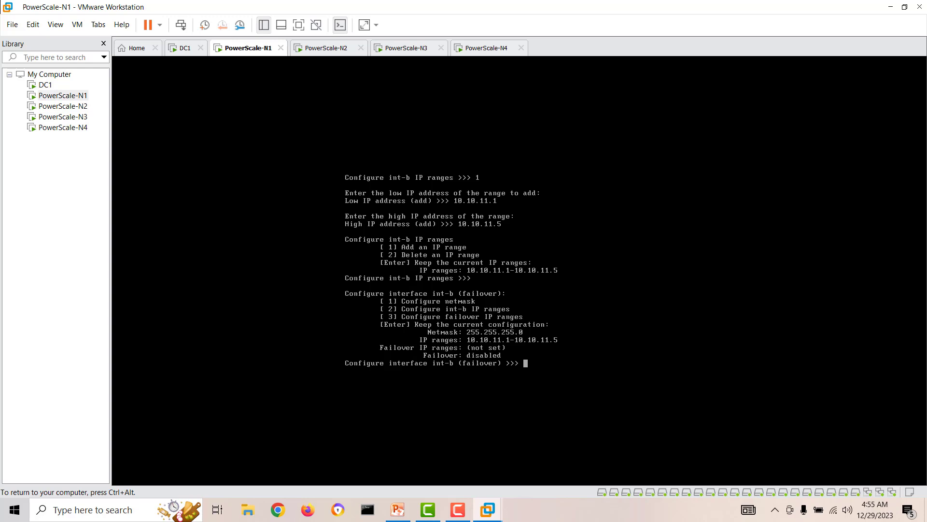
Step: Start adding a failover IP range and check the failover addresses in the diagram
text(3)
key(Return)
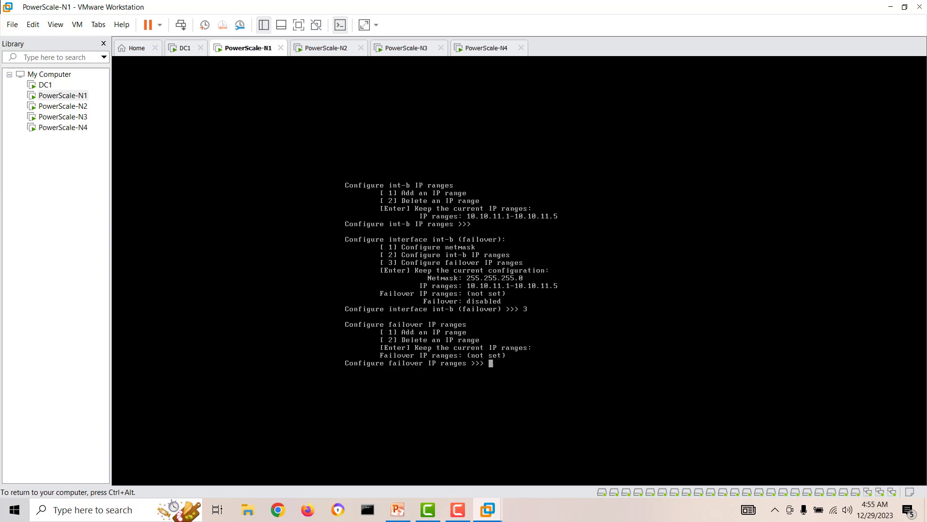
text(1)
key(Return)
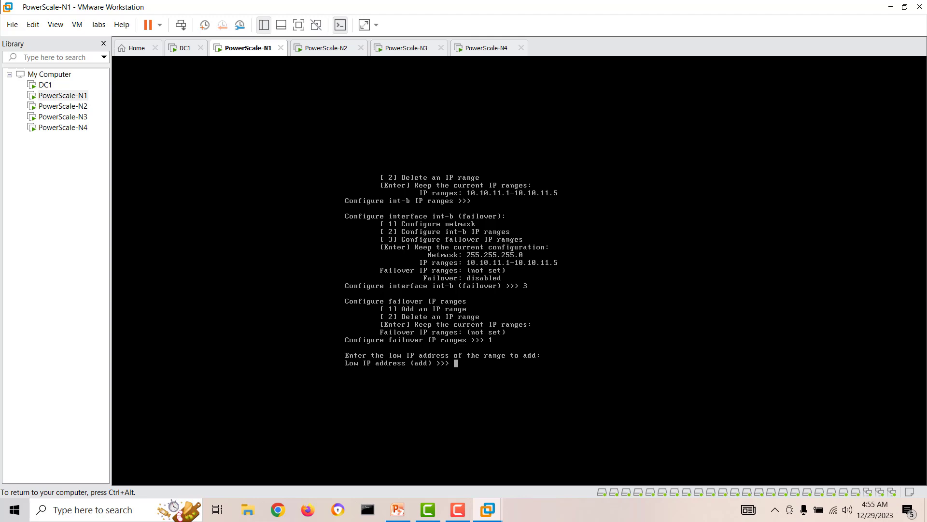
key(ctrl+alt)
click(397, 509)
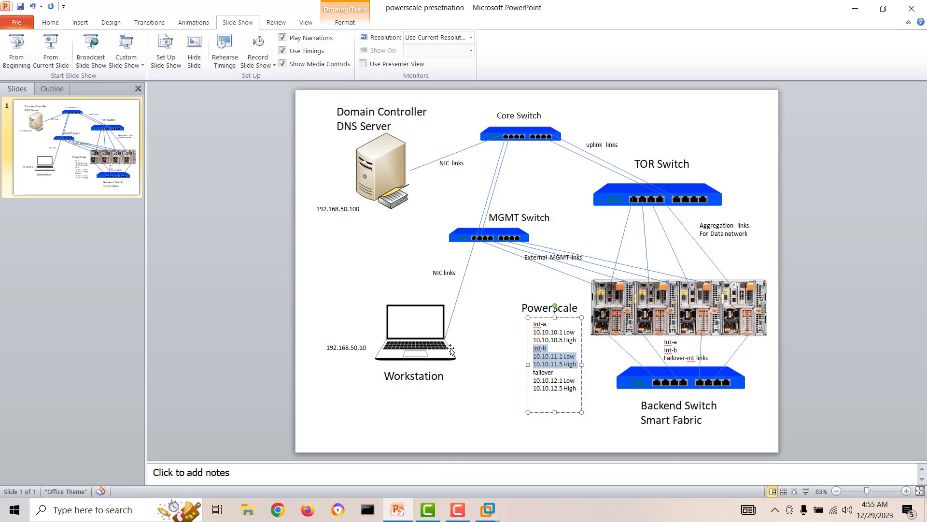
drag(577, 389, 532, 372)
click(853, 9)
Step: Enter the failover range 10.10.12.1 to 10.10.12.5 and keep it
click(468, 369)
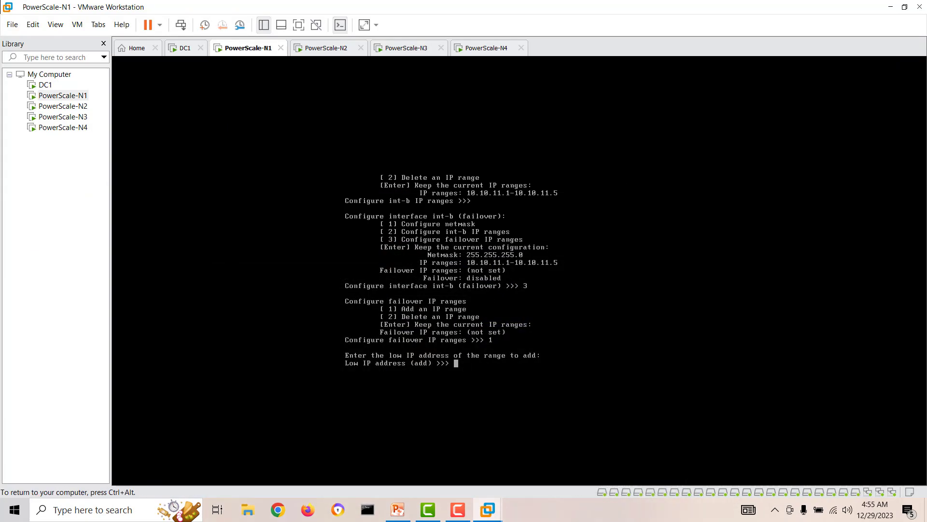
text(10.10.12.1)
key(Return)
text(10.10.12.1)
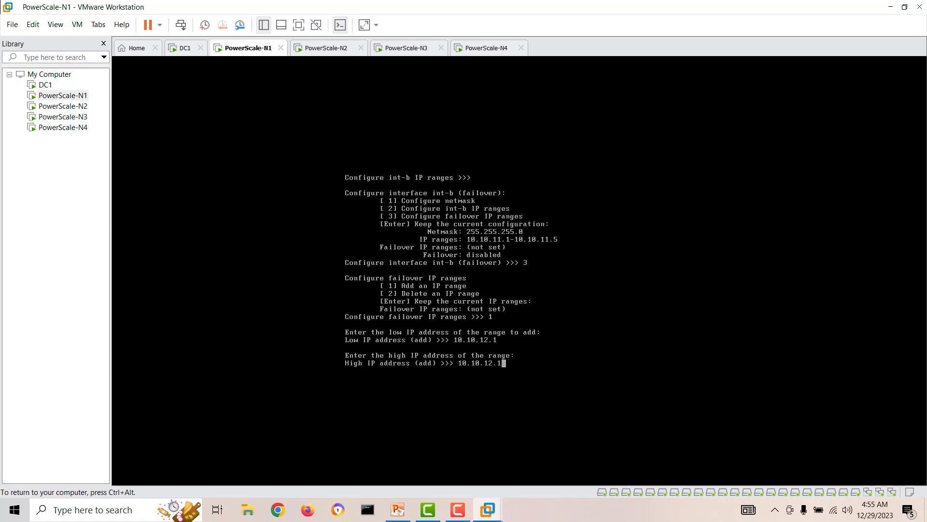
key(BackSpace)
text(5)
key(Return)
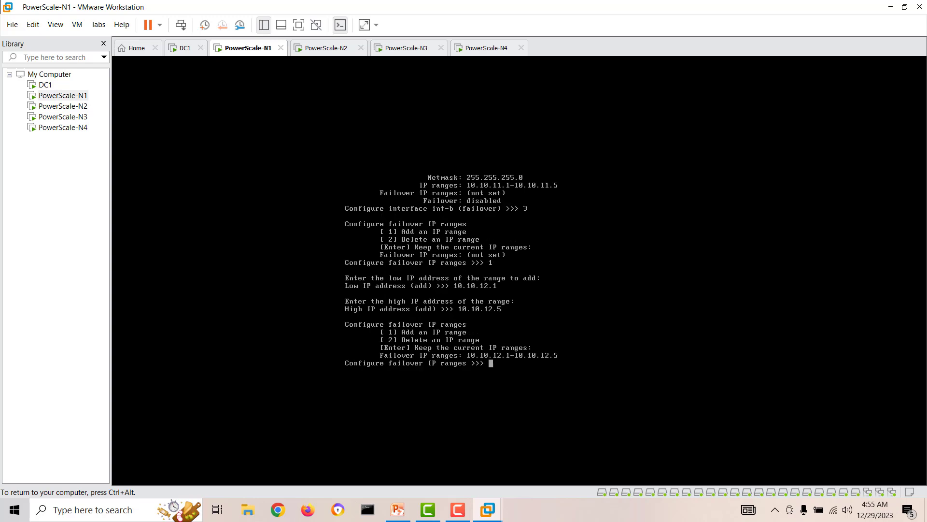
key(Return)
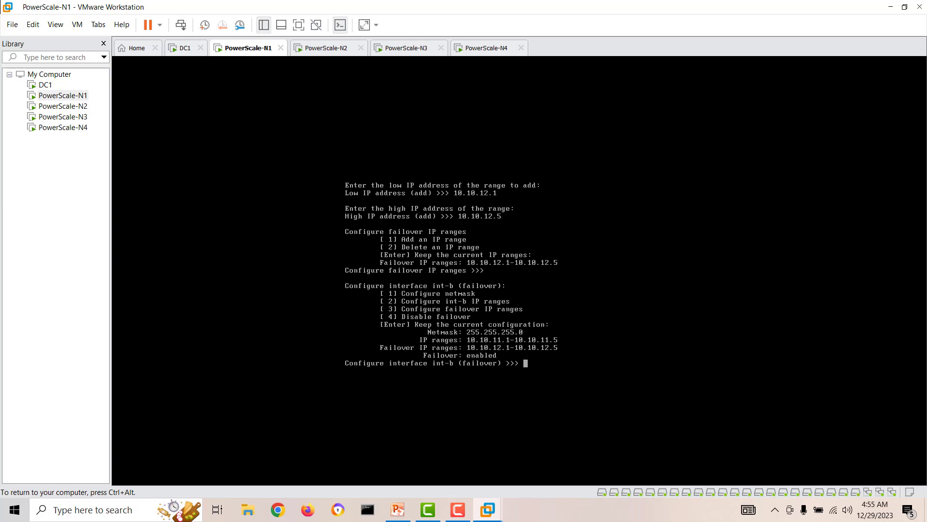
Step: Finish int-b and internal interface setup, then select the diagram's 192.168.50.100 label
key(Return)
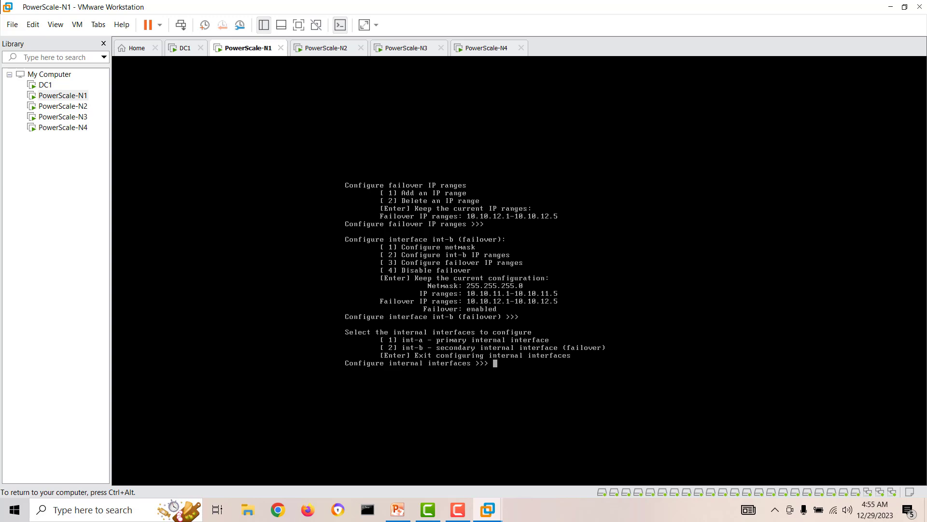
key(Return)
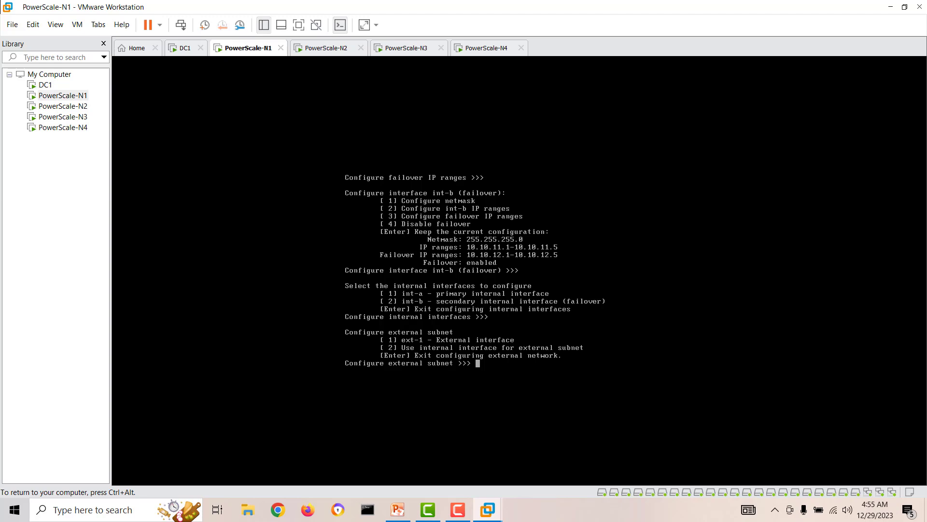
key(ctrl+alt)
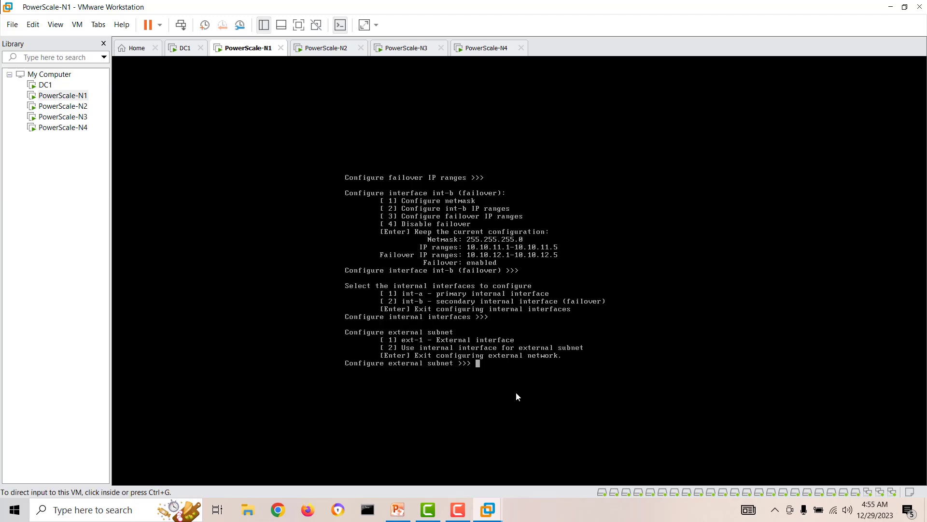
click(397, 510)
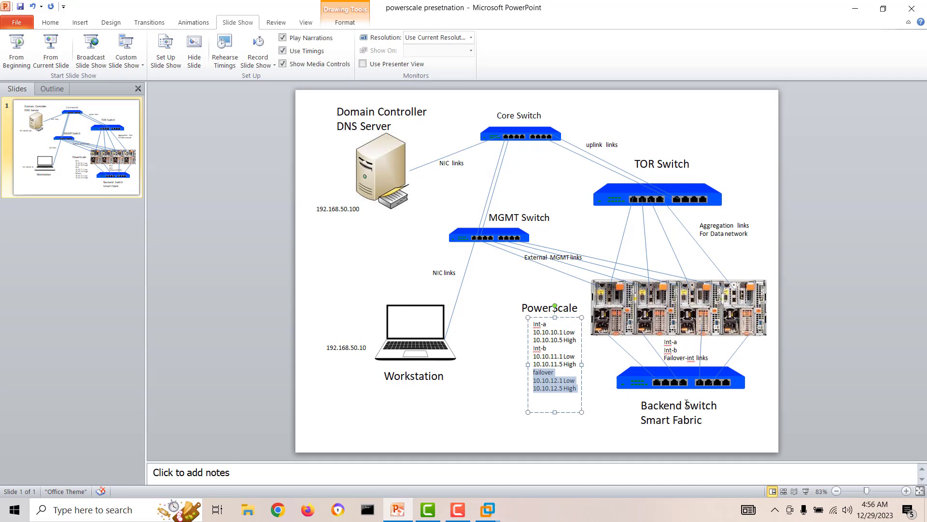
click(338, 209)
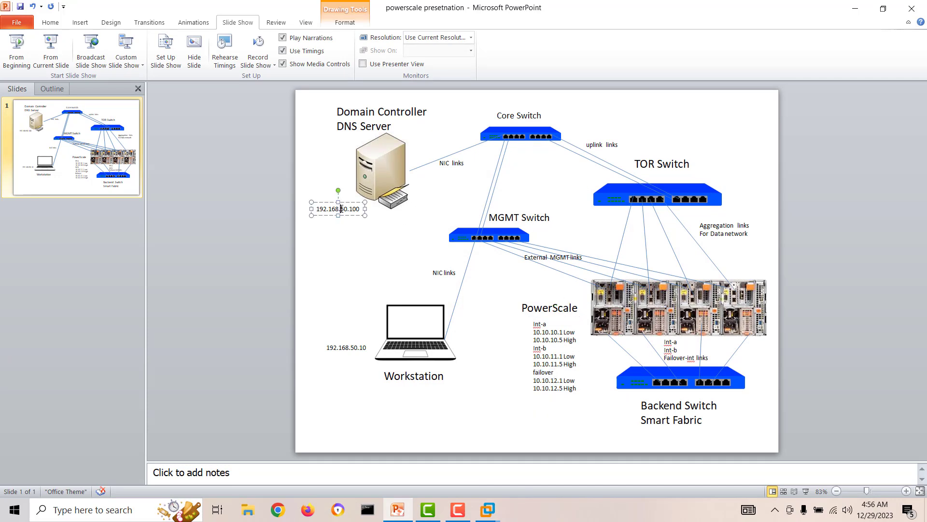
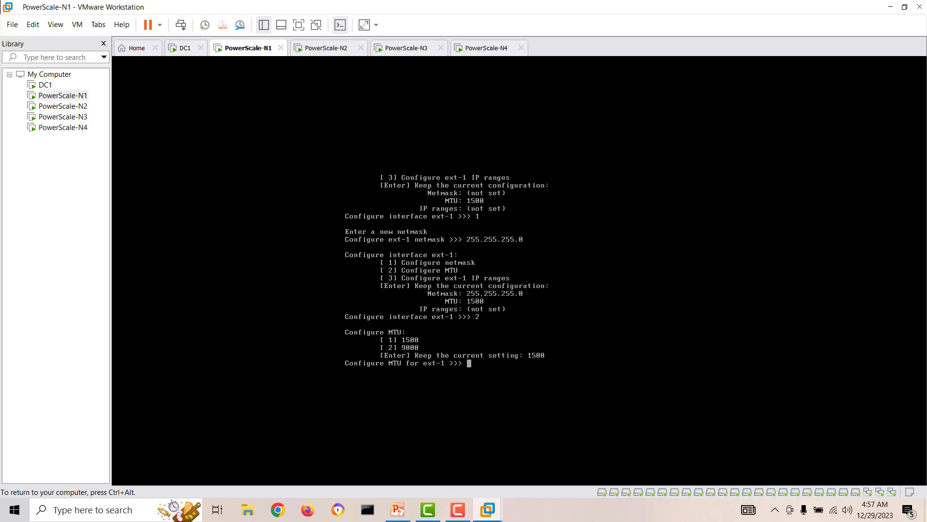
Step: Keep ext-1's MTU at 1500 and start adding a new ext-1 IP range
key(Return)
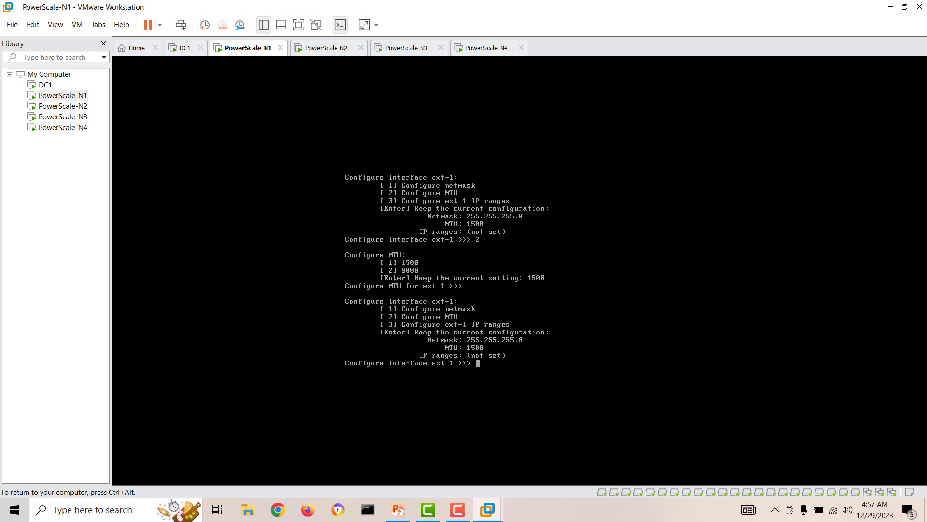
text(3)
key(Return)
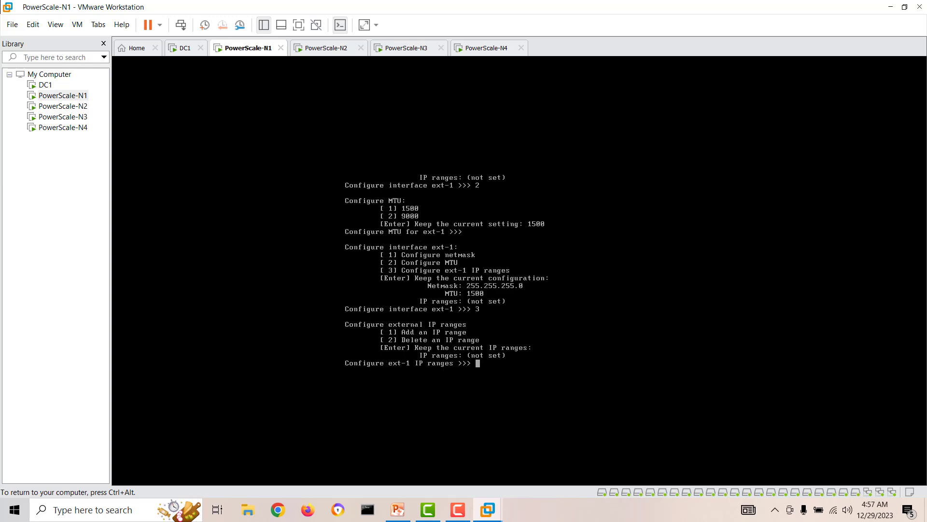
text(1)
key(Return)
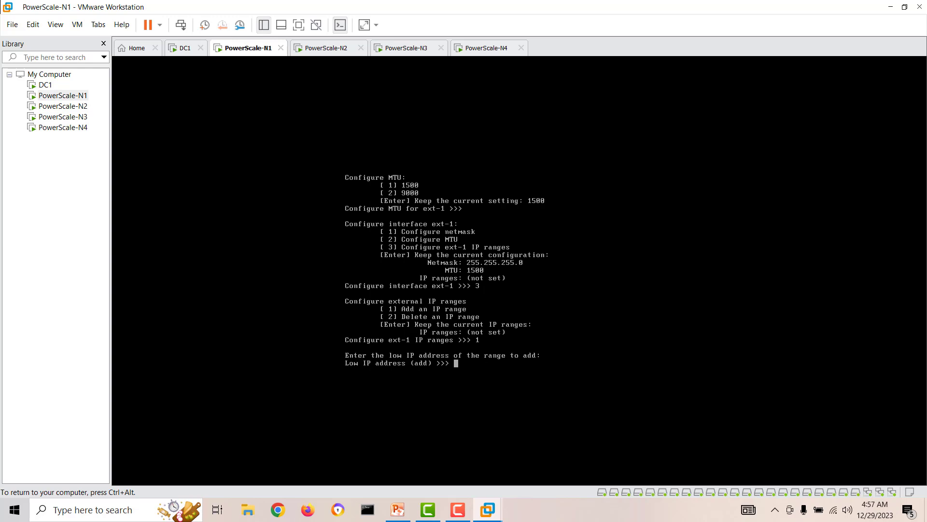
Step: Enter the range 192.168.50.21 to 192.168.50.24 and keep the ext-1 configuration
text(192.168.50.21)
key(Return)
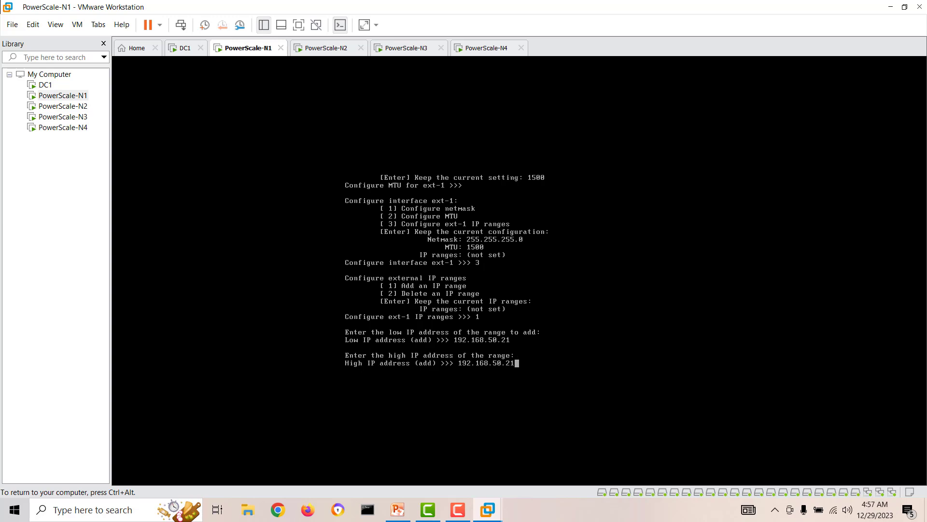
key(BackSpace)
text(4)
key(Return)
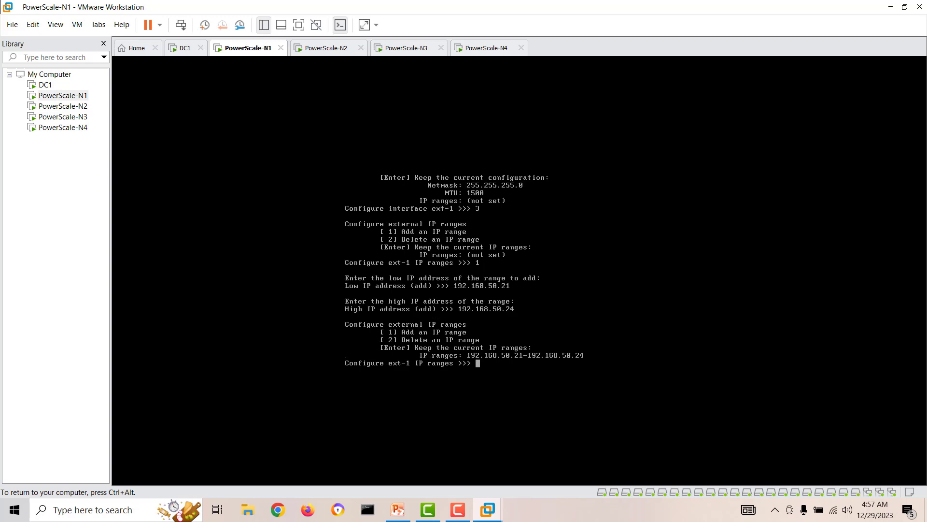
key(Return)
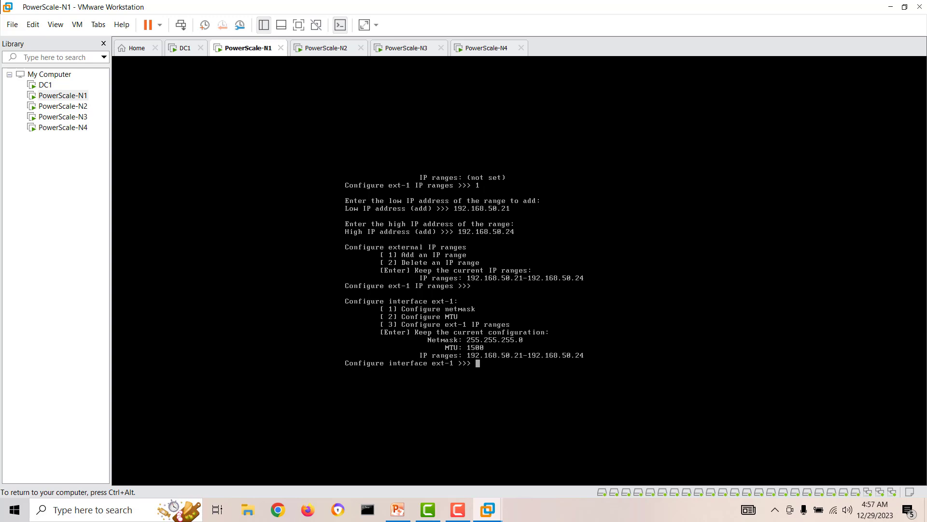
key(Return)
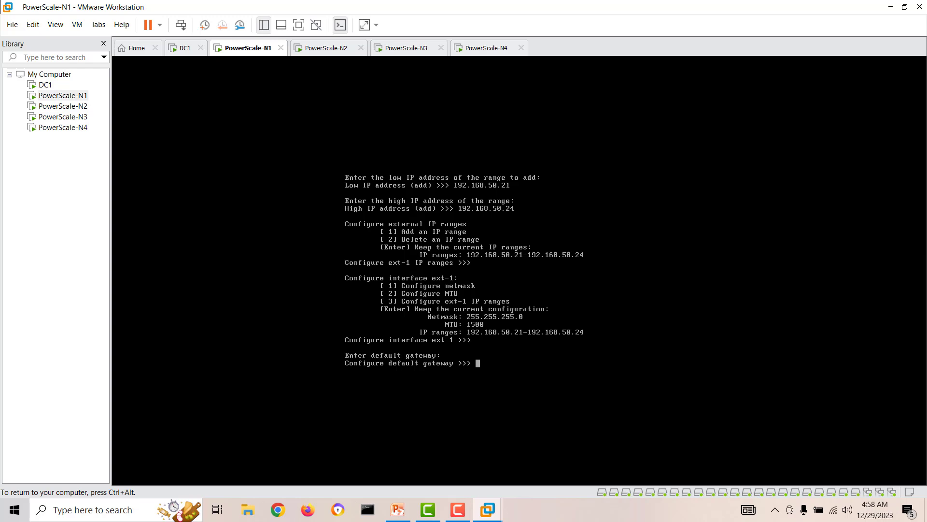
Step: Set gateway 192.168.50.1 and SmartConnect zone name powerScalecl1.homelab.local
text(192.168.50.1)
key(Return)
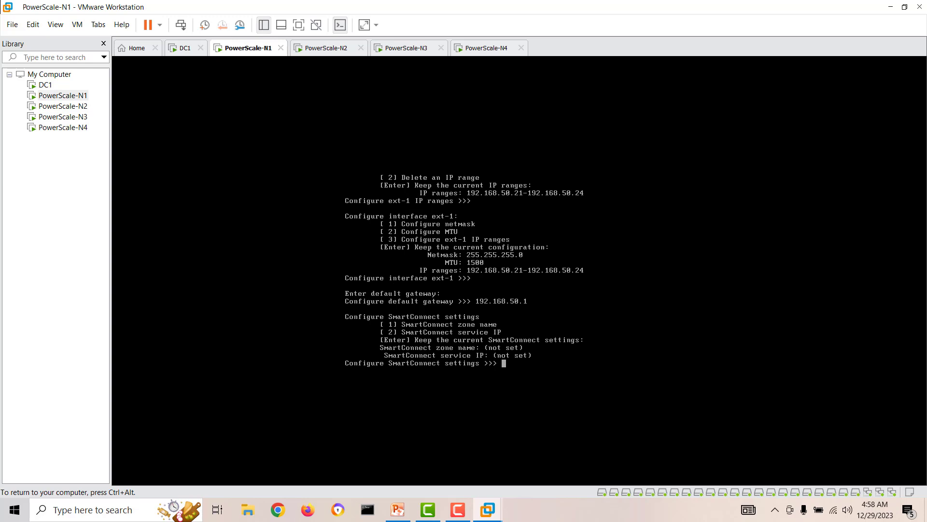
text(1)
key(Return)
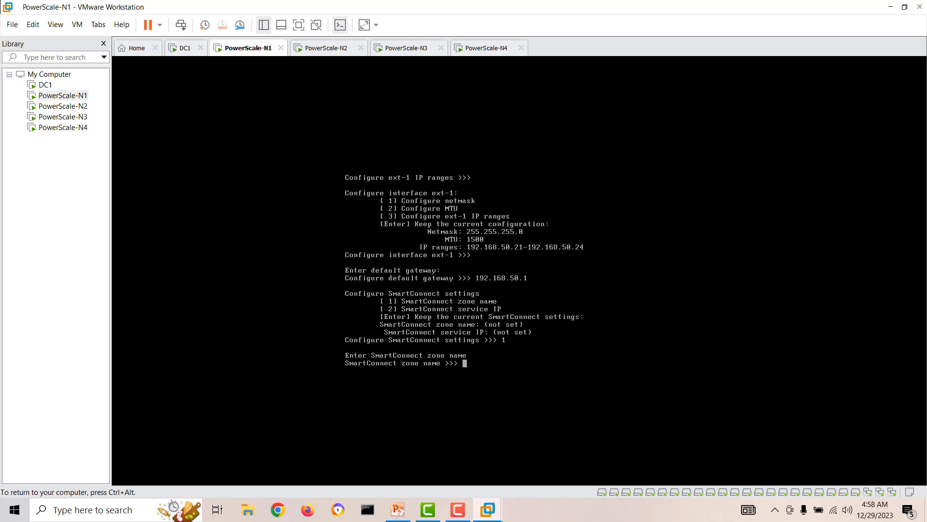
text(powerScale)
text(cl1.homelab.local)
key(Return)
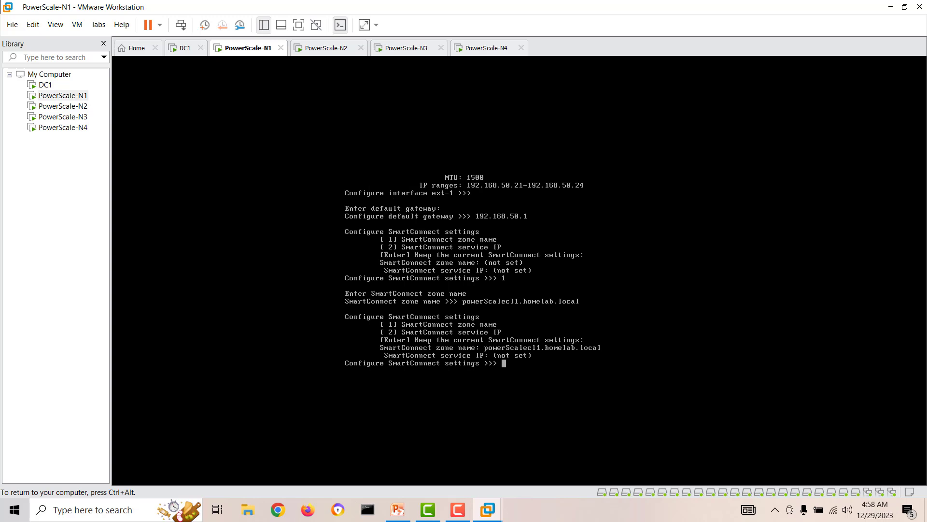
text(2)
key(Return)
Step: Enter 192.168.50.25 as the SmartConnect service IP, checked against the diagram, and continue
text(1)
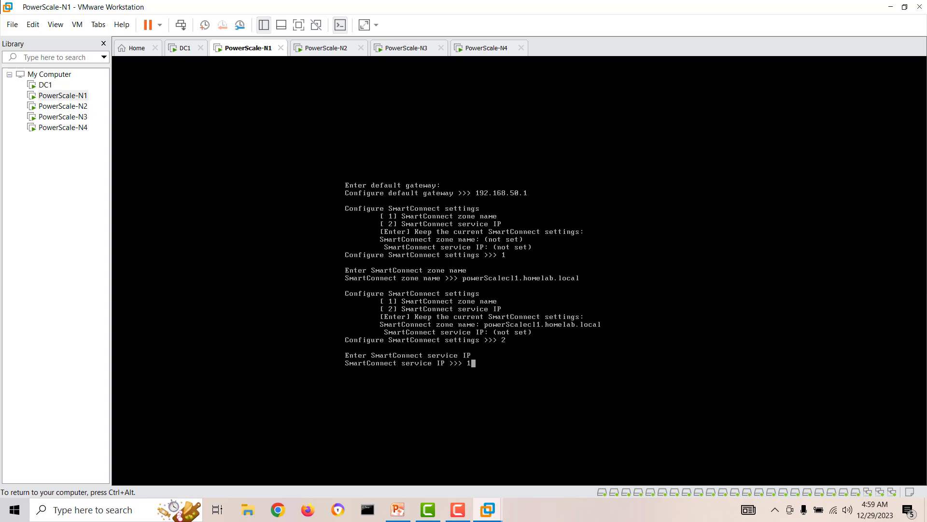
text(92.168.50.25)
key(ctrl+alt)
click(398, 509)
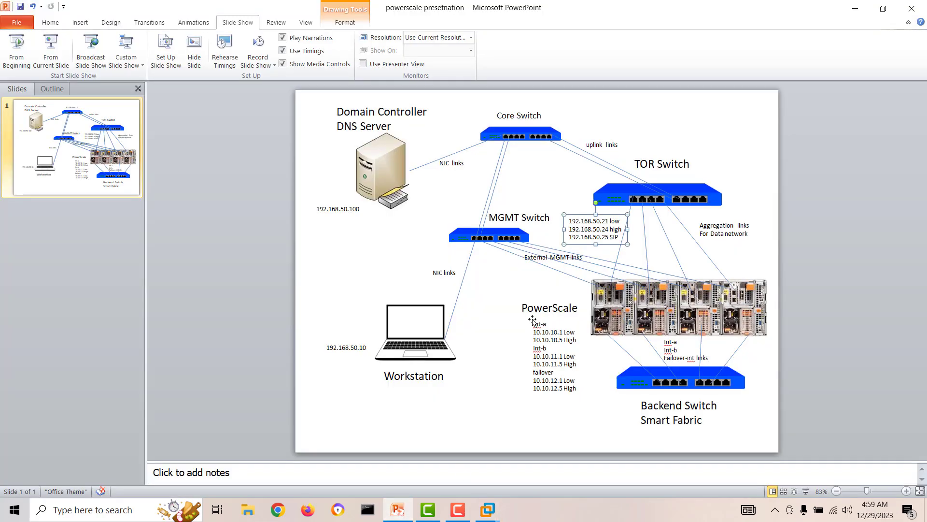
drag(620, 238, 570, 237)
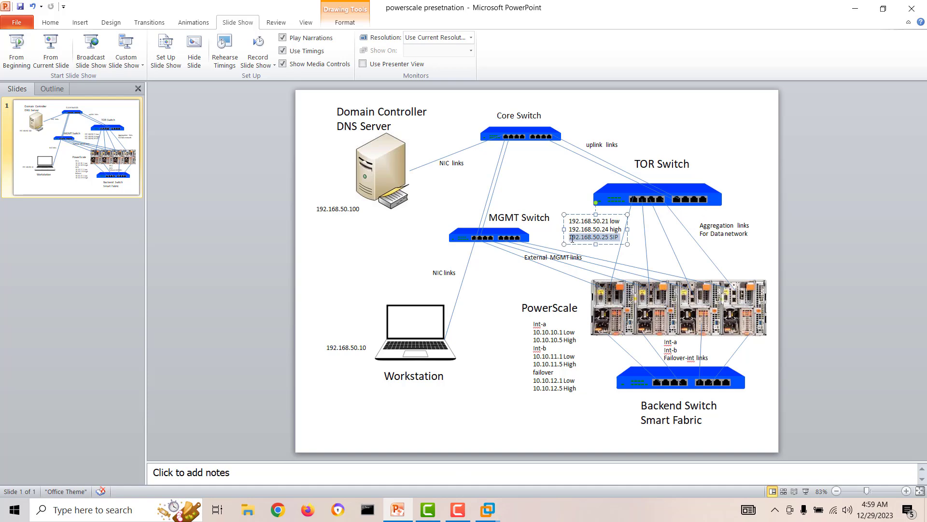
click(855, 8)
click(528, 369)
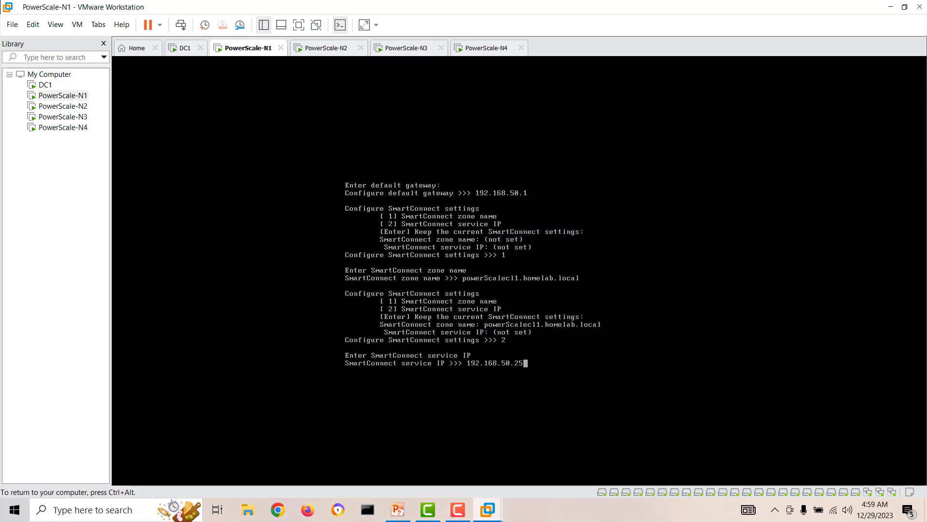
key(Return)
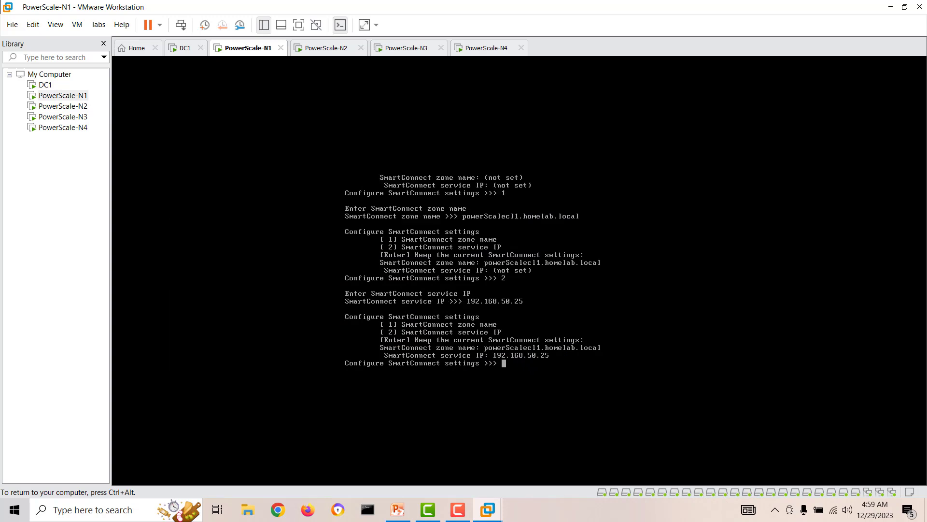
key(Return)
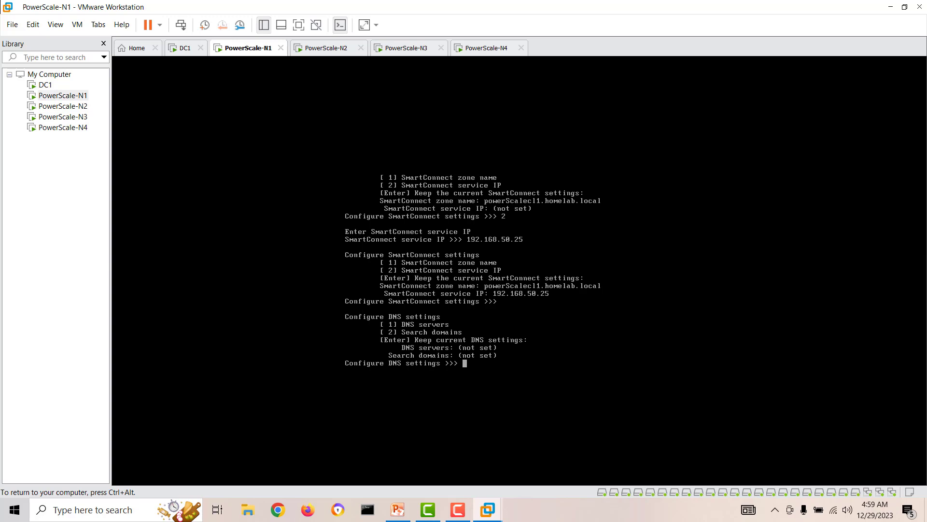
Step: Set the DNS server to 192.168.50.100 after confirming it in the diagram
text(1)
key(Return)
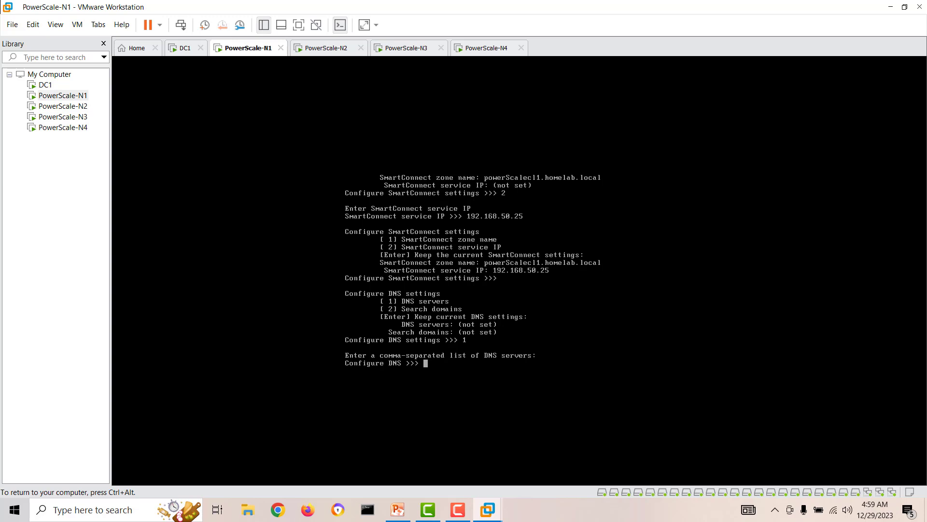
text(192.168.50.100)
key(ctrl+alt)
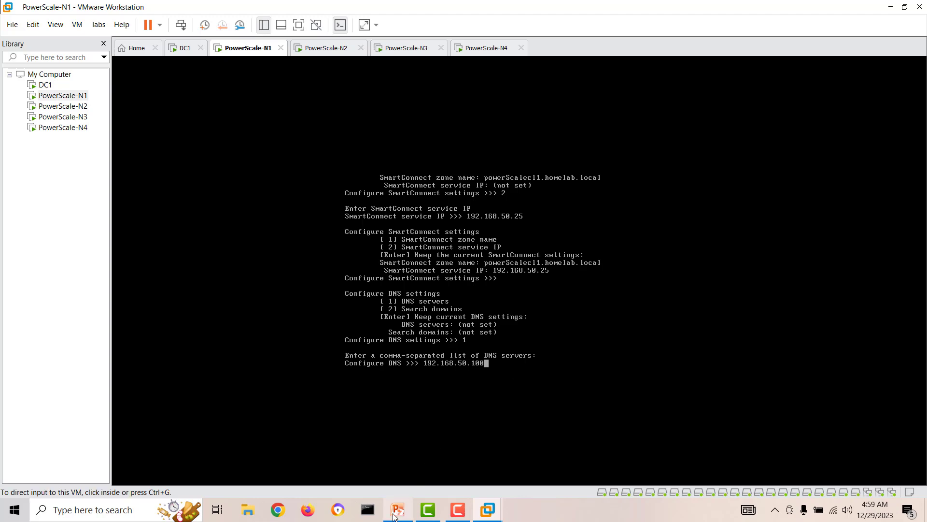
click(394, 513)
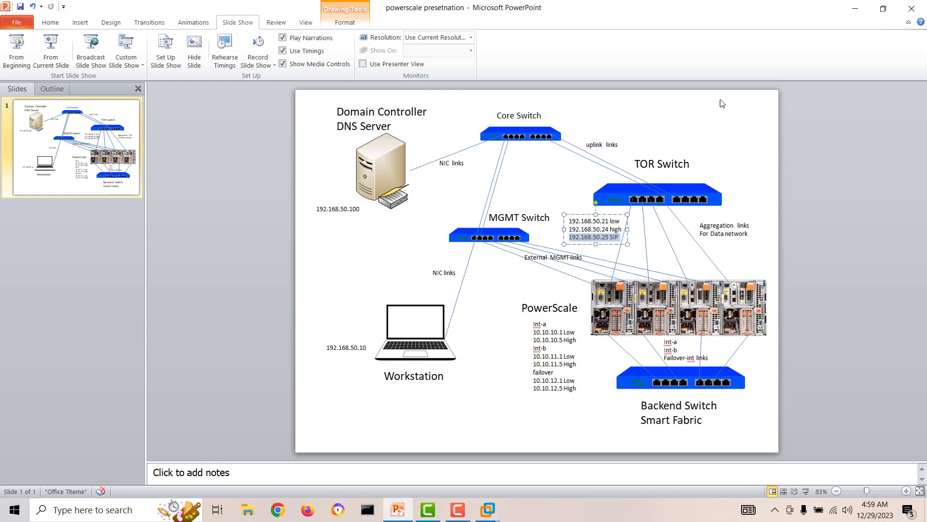
click(855, 9)
click(492, 365)
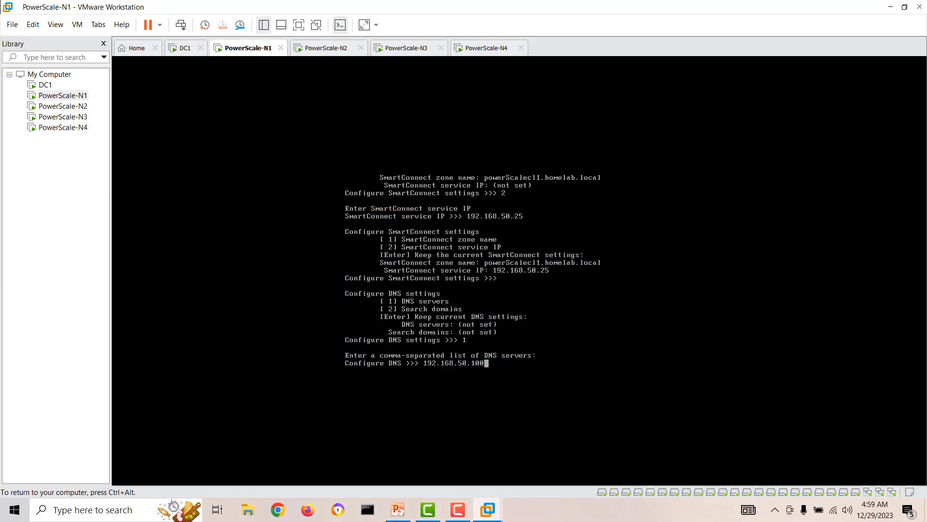
text(192.168.50.100)
key(Return)
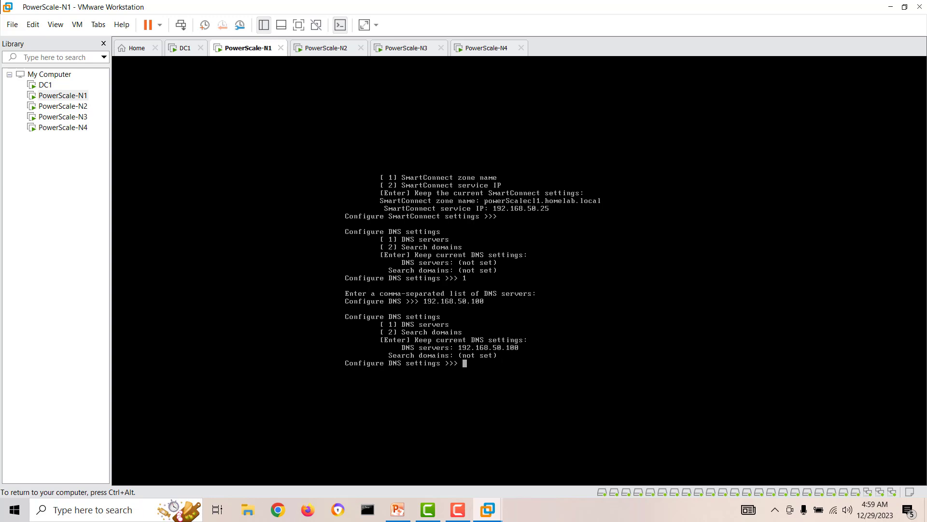
key(Return)
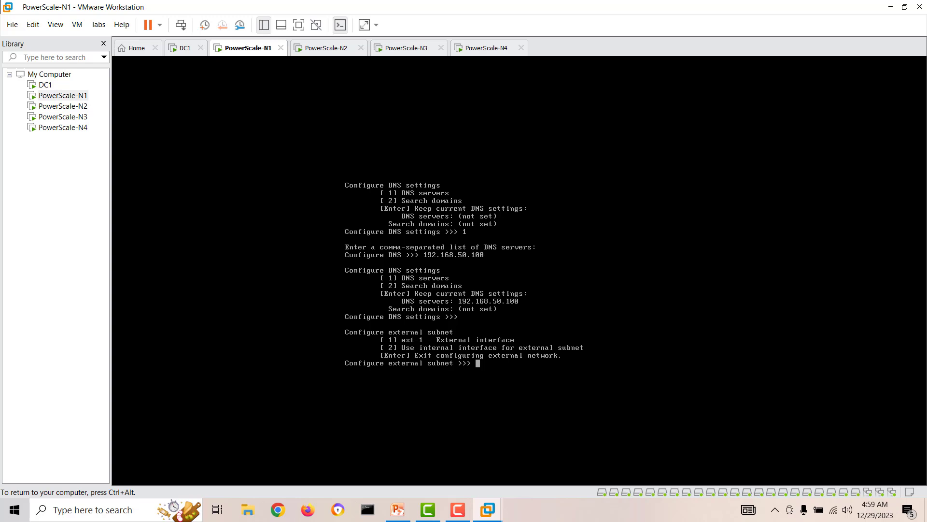
Step: Skip the external subnet, keep the current date and time, and choose Manual join mode
key(Return)
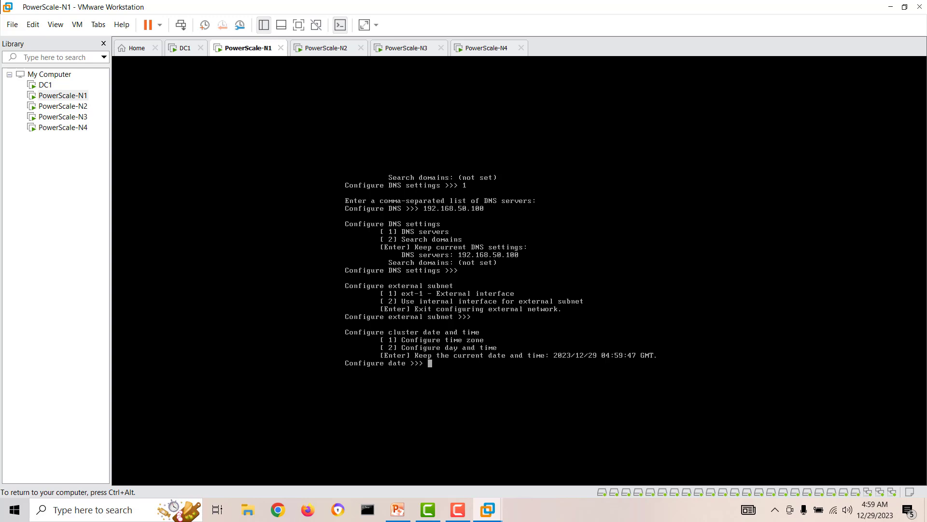
key(Return)
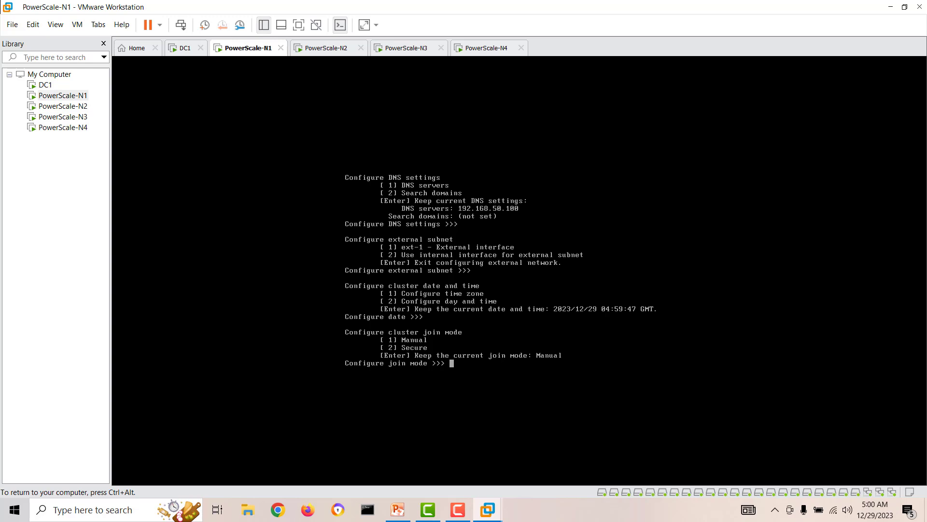
text(1)
key(Return)
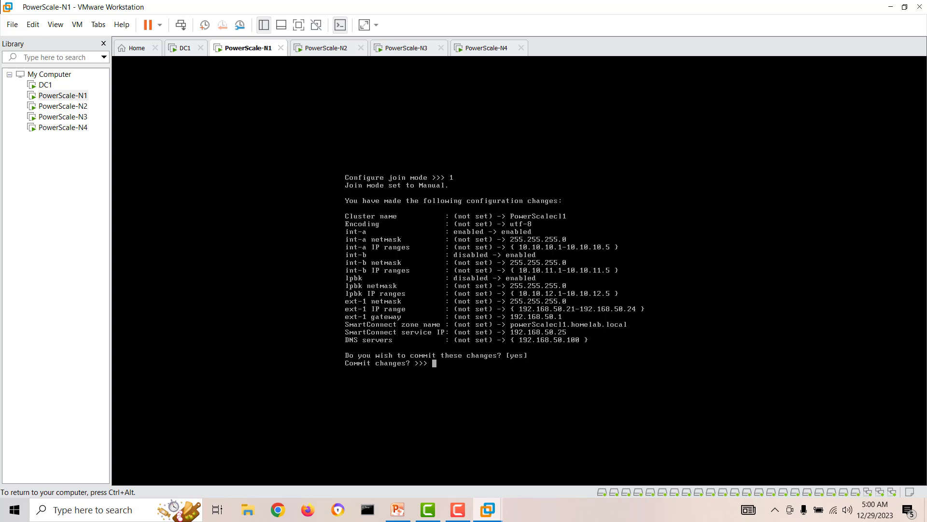
Step: Answer yes to commit PowerScale-N1's configuration changes
text(yes)
key(Return)
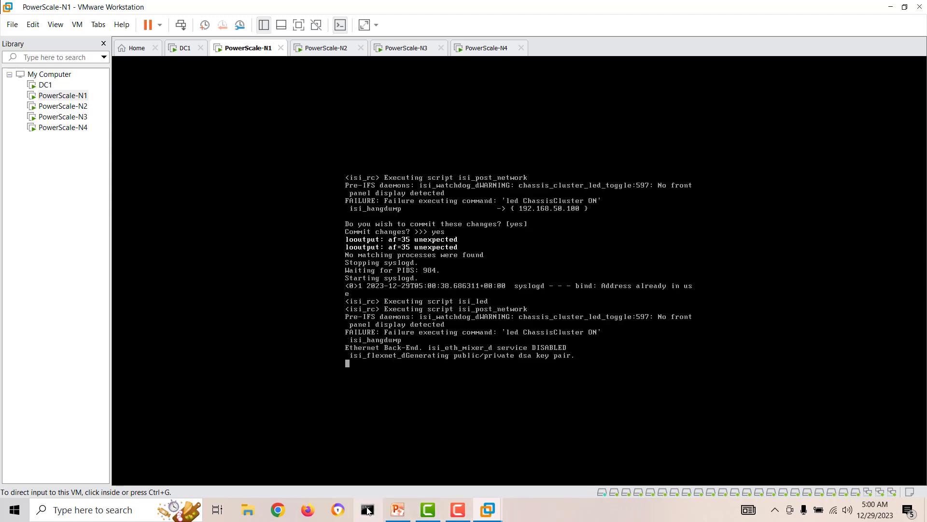
Step: Start a continuous ping to 192.168.50.21 in Command Prompt, then shrink and minimize its window
click(368, 510)
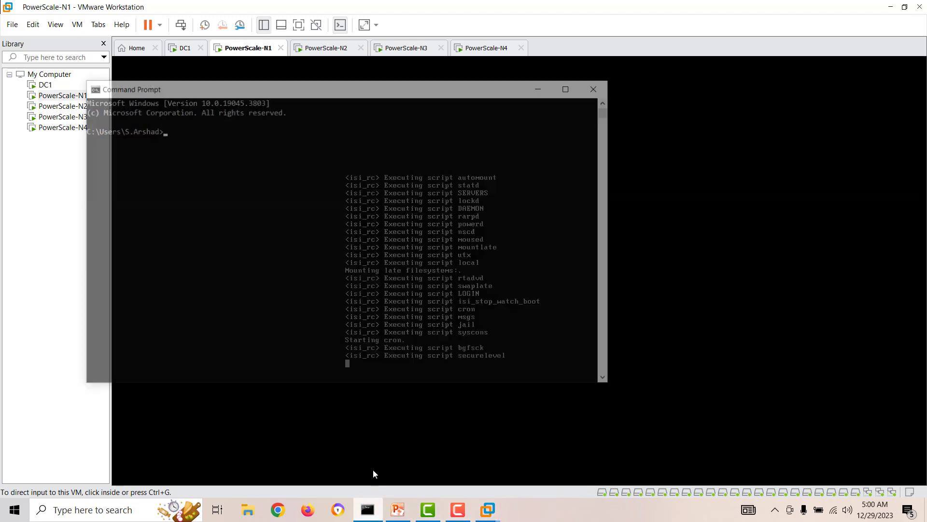
text(ping)
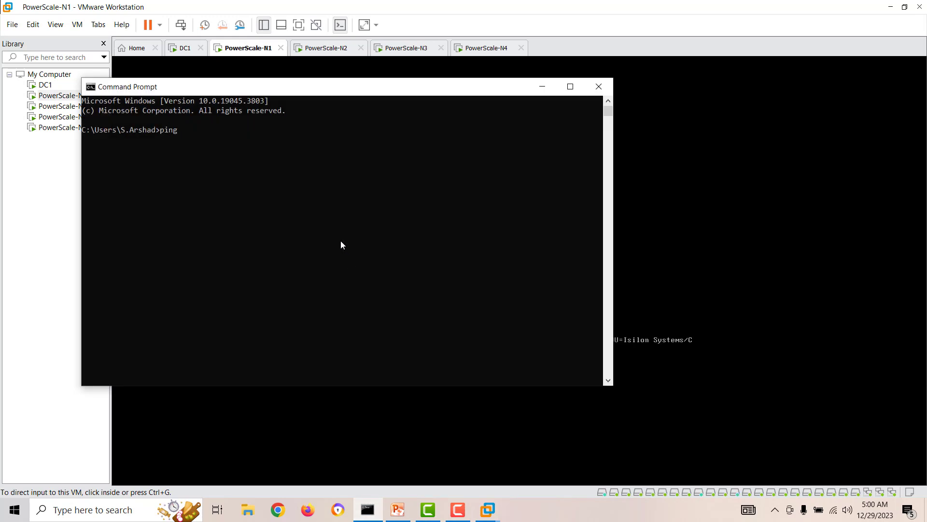
text( 192.168.50.)
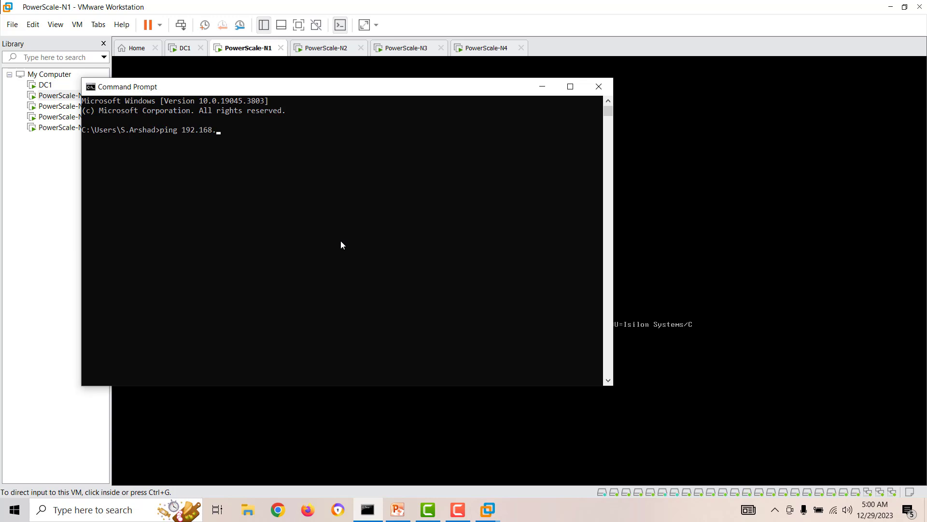
text(-t)
key(Return)
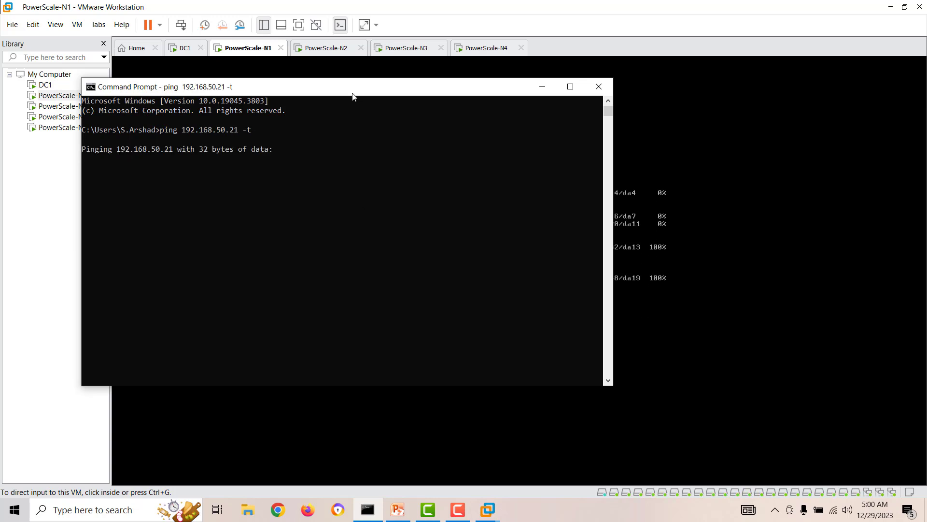
drag(348, 79, 320, 253)
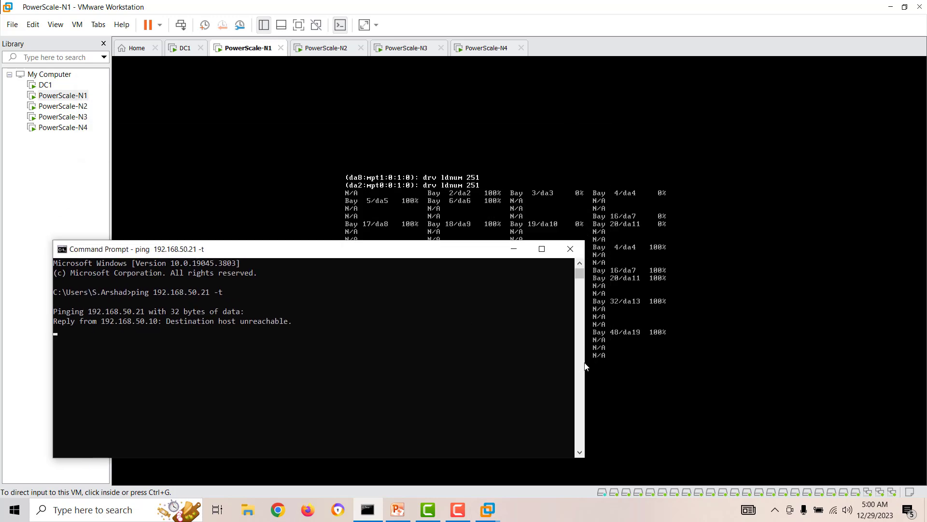
drag(584, 368, 364, 337)
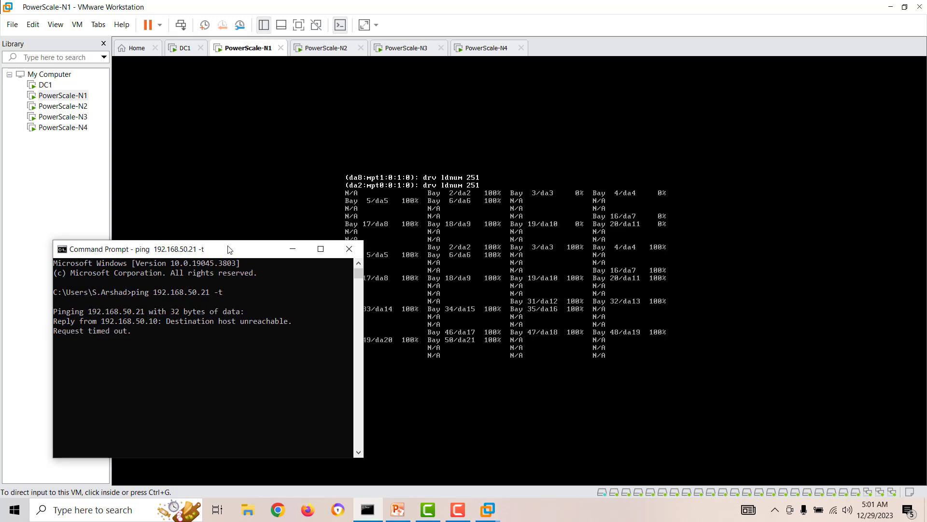
drag(228, 248, 198, 252)
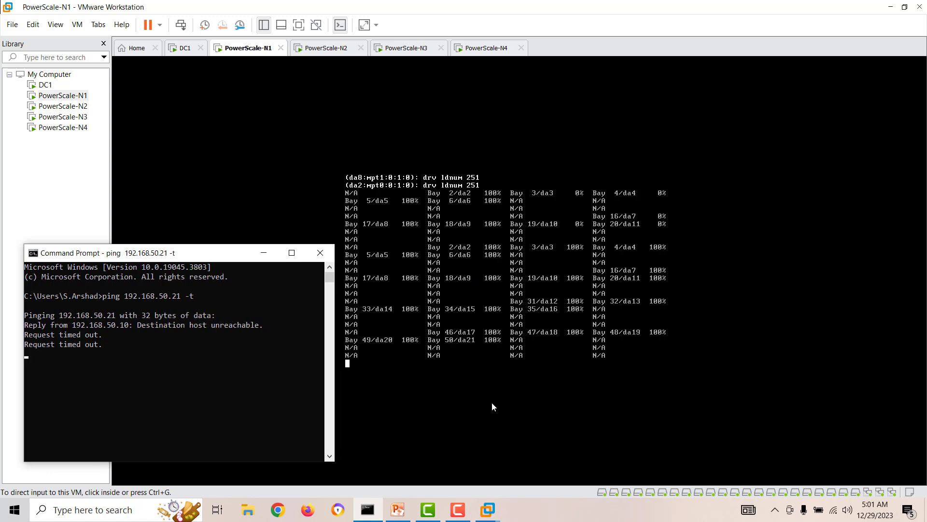
click(264, 254)
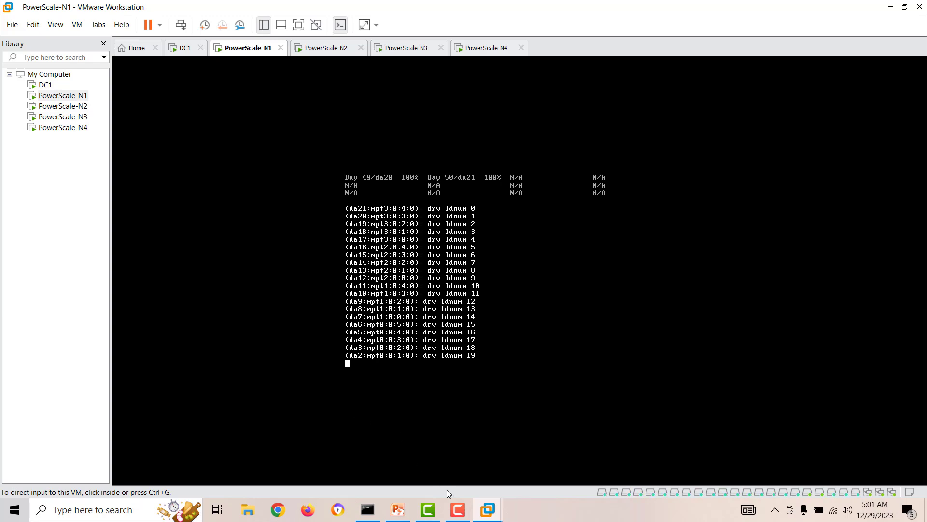
Step: Restore the ping window, move it higher on screen, and bring Chrome to the front
mouse_move(458, 512)
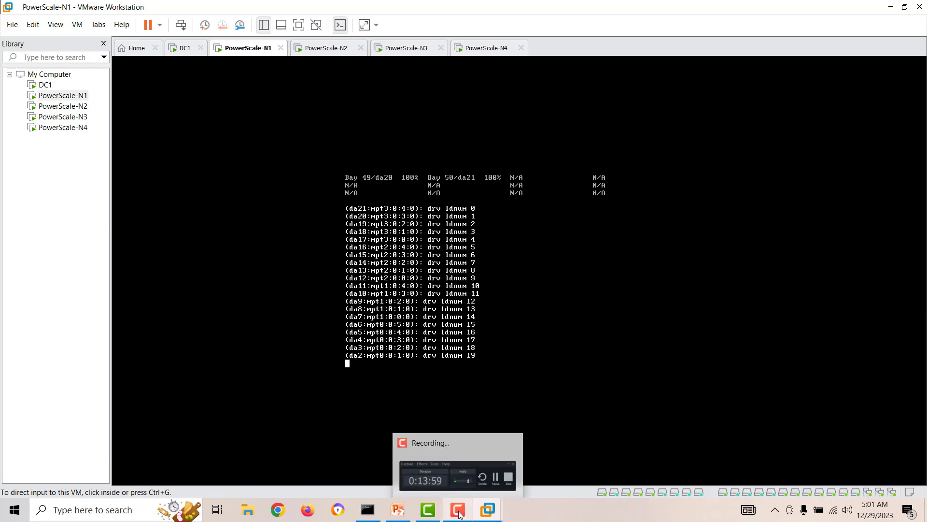
click(459, 510)
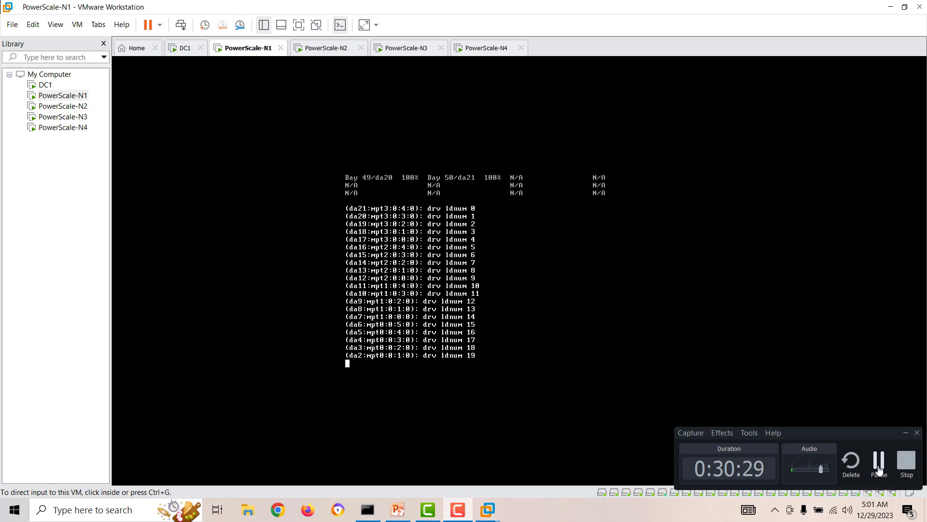
click(879, 469)
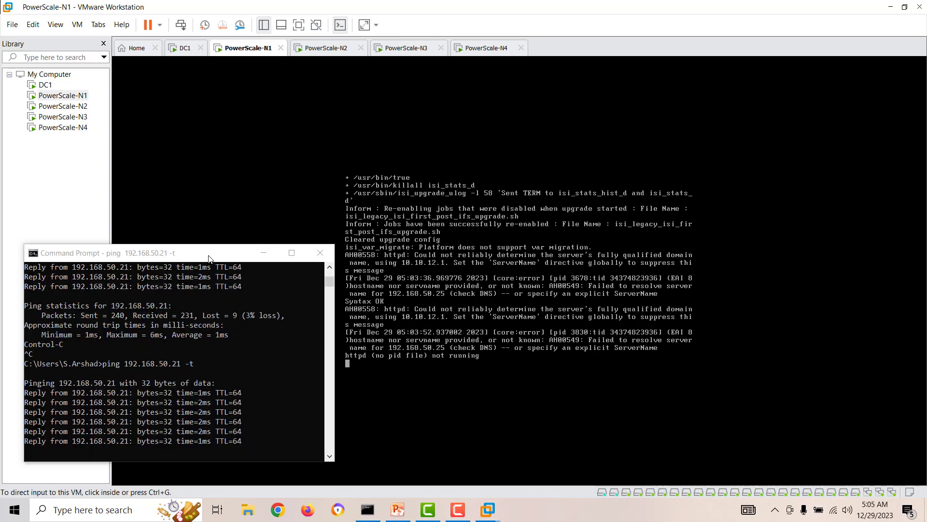
drag(217, 255, 219, 213)
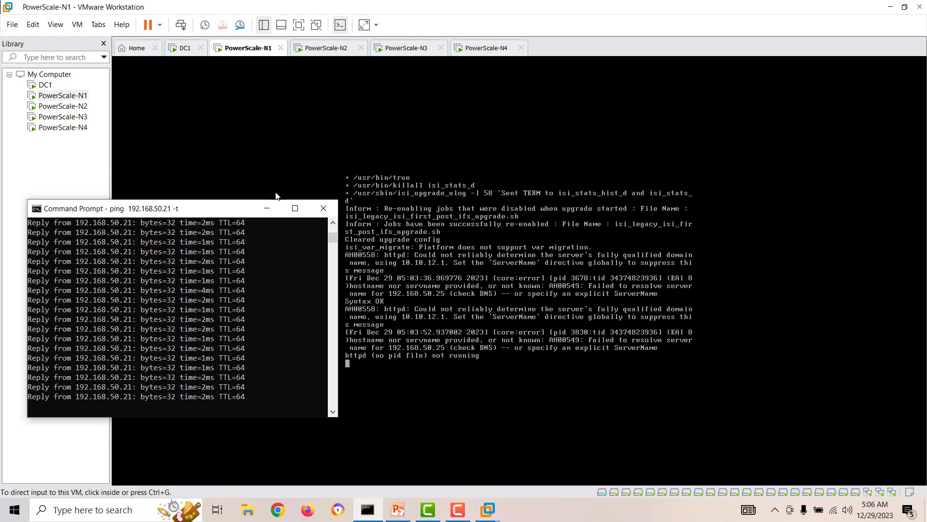
click(275, 515)
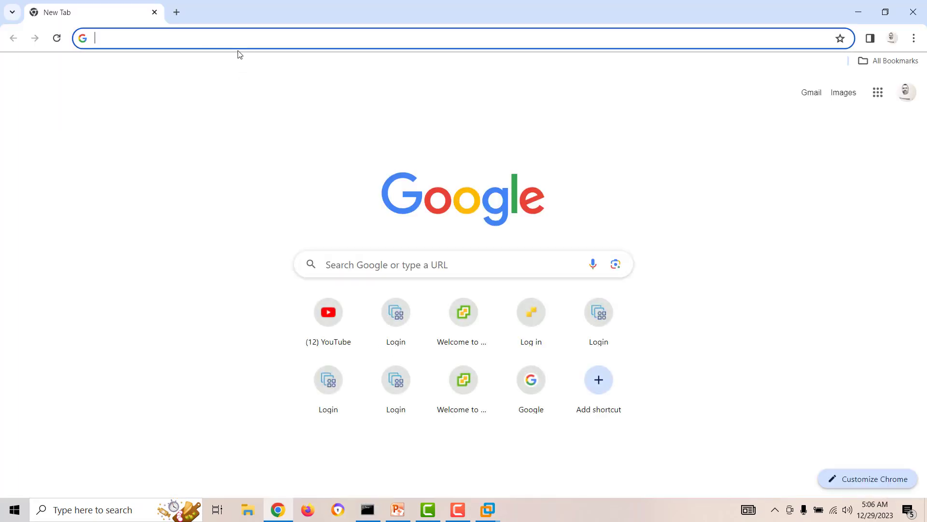
text(https://)
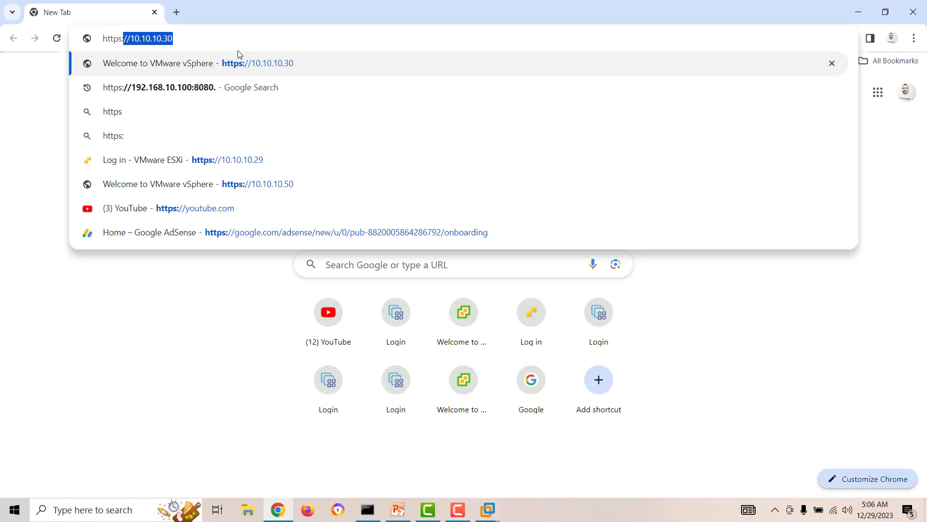
text(192.168)
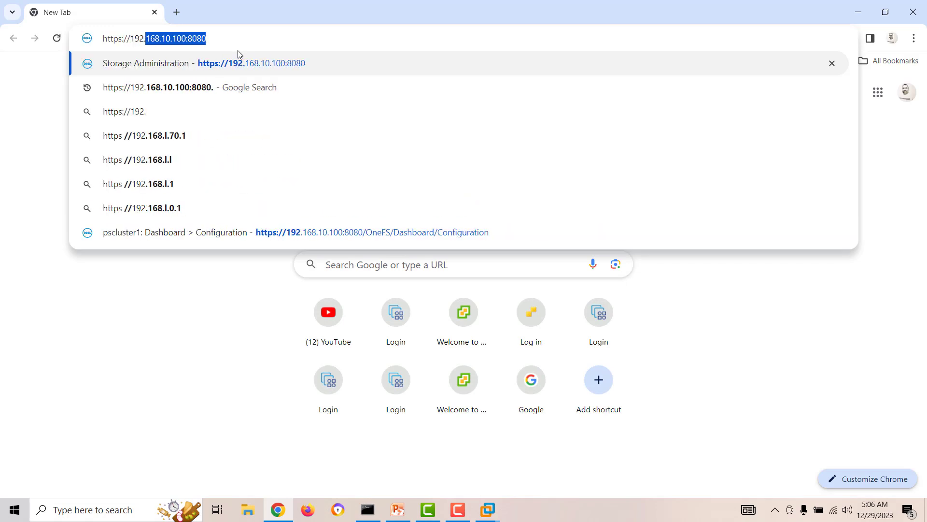
key(BackSpace)
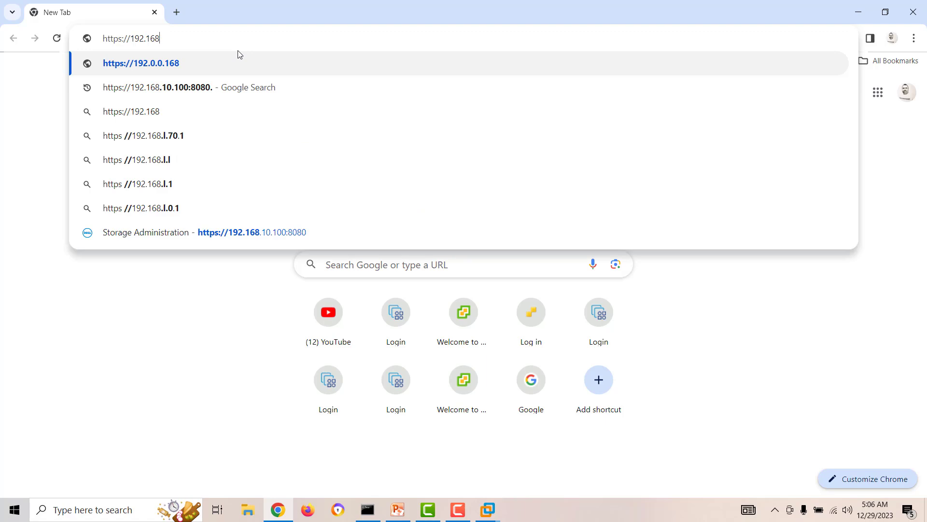
text(.50.21)
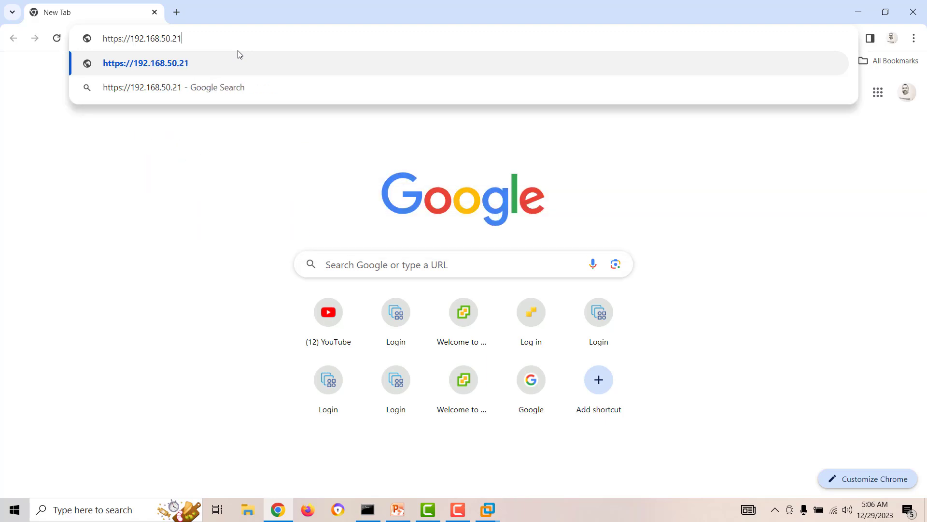
text(:8080)
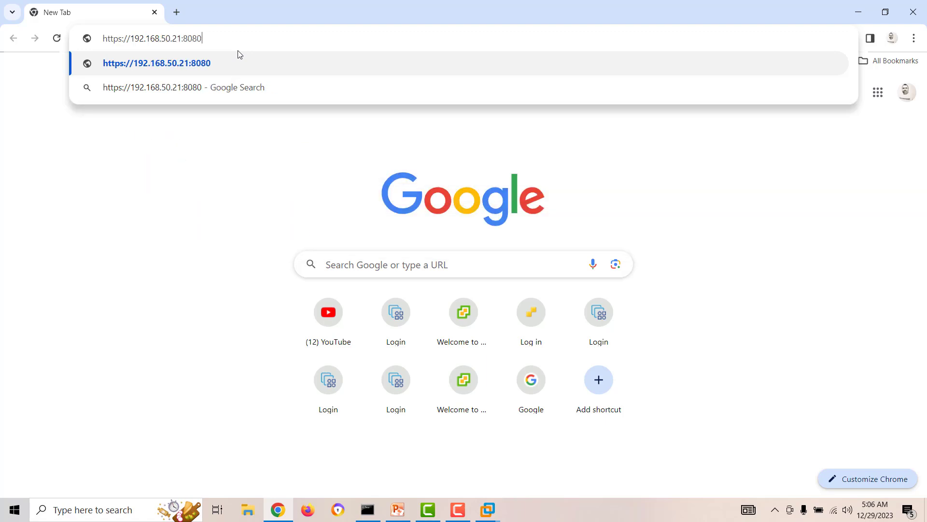
key(Return)
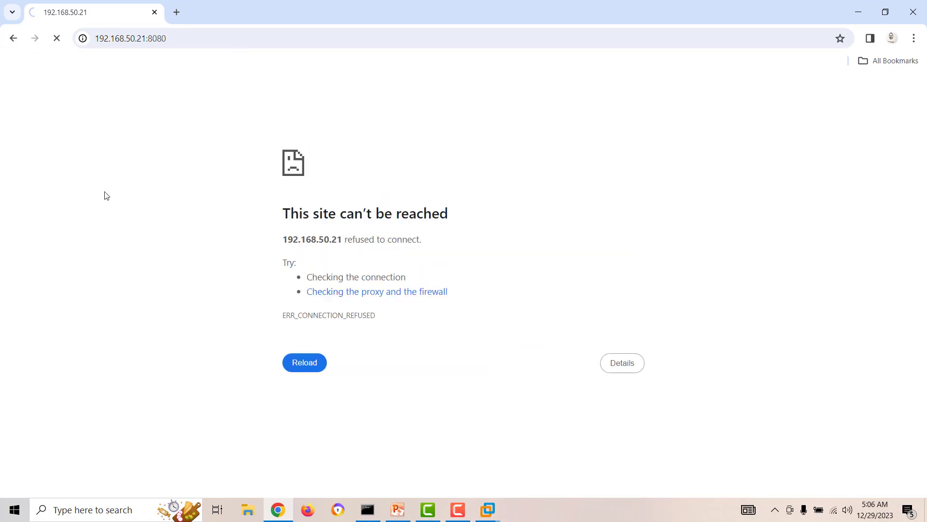
Step: Check the node console, then reload the cluster web page in Chrome
click(859, 12)
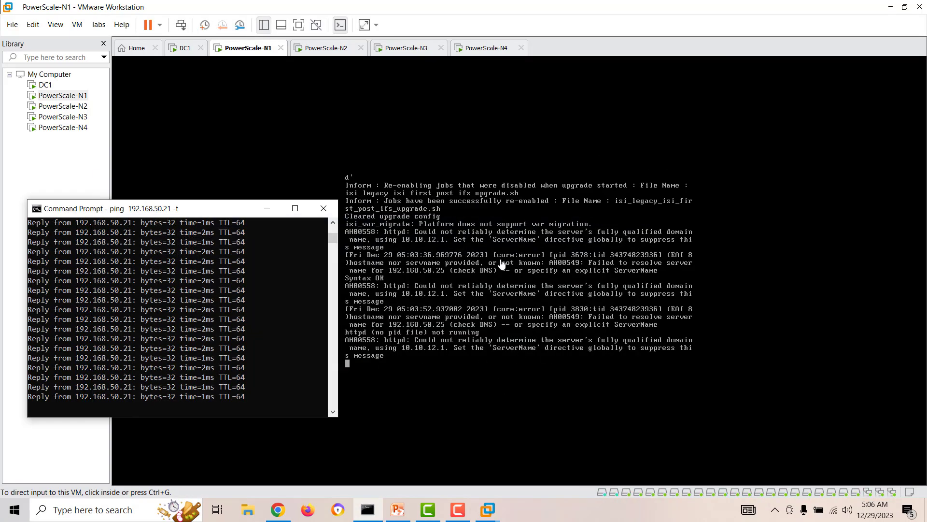
click(267, 208)
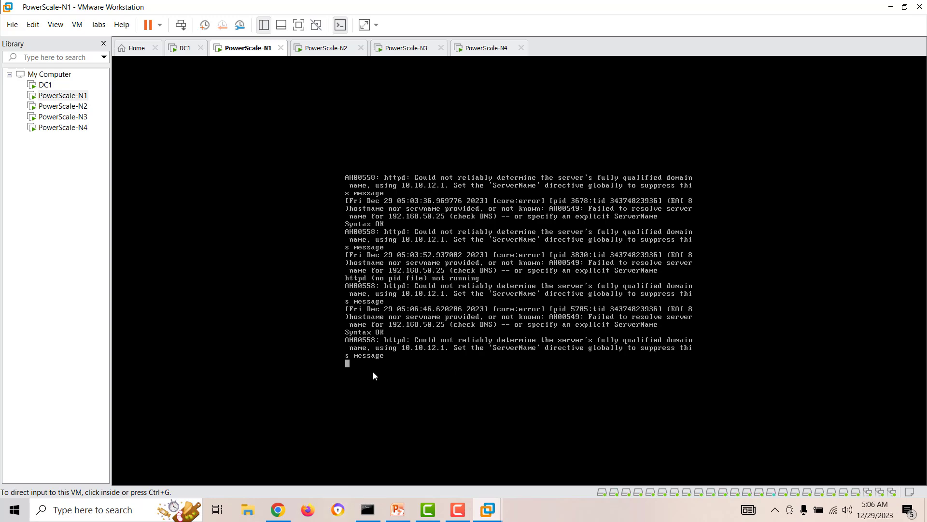
click(279, 510)
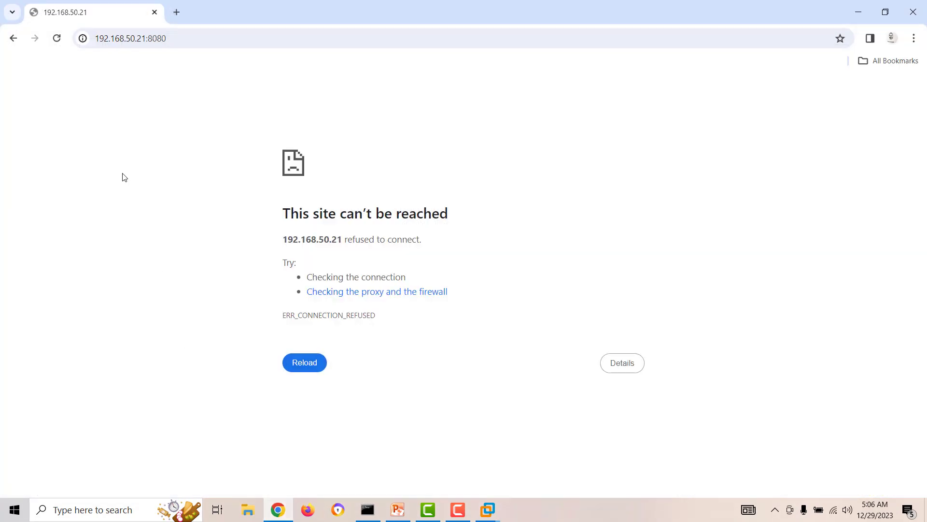
click(57, 39)
Step: Enlarge the ping window and return to the PowerScale-N1 console
click(369, 510)
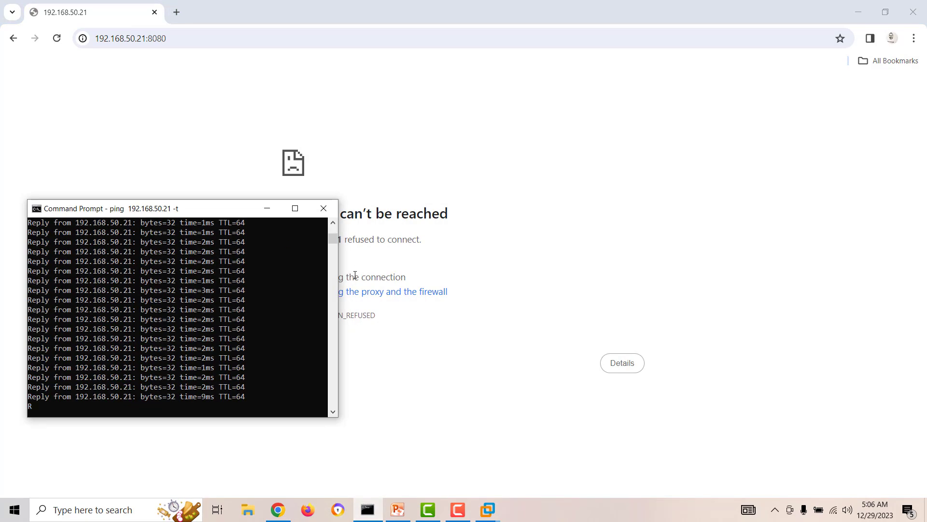
drag(339, 274, 401, 277)
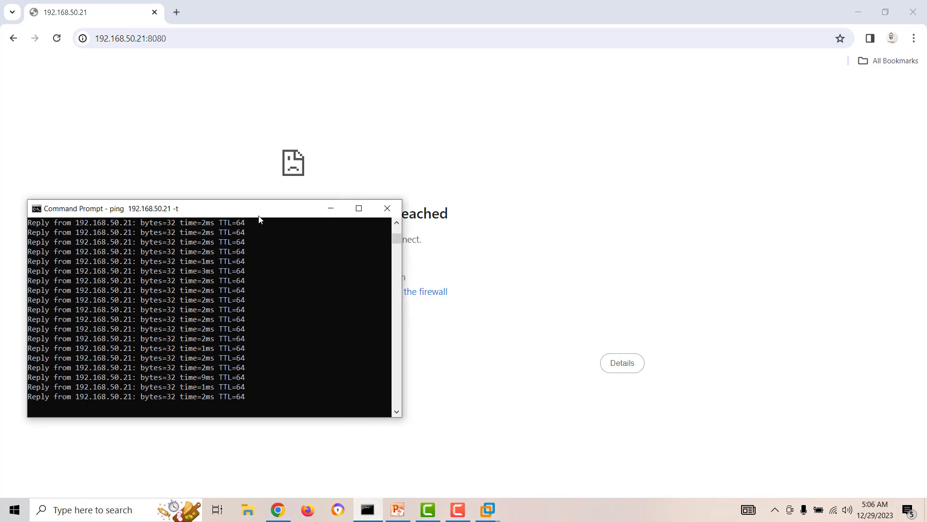
drag(254, 208, 255, 255)
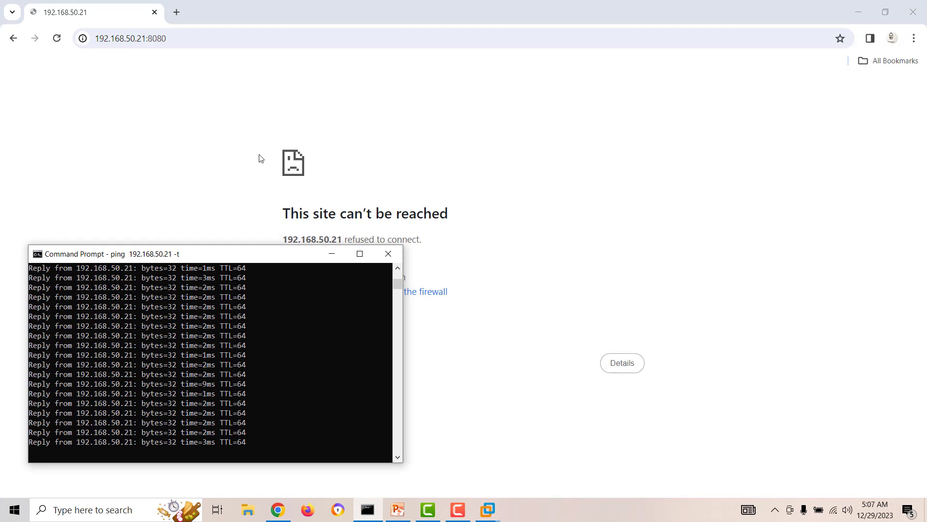
click(855, 16)
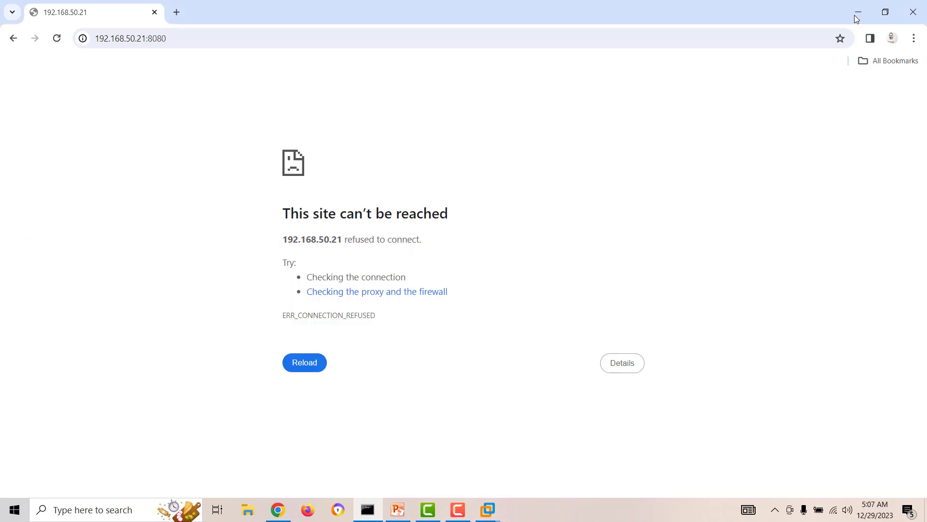
click(458, 510)
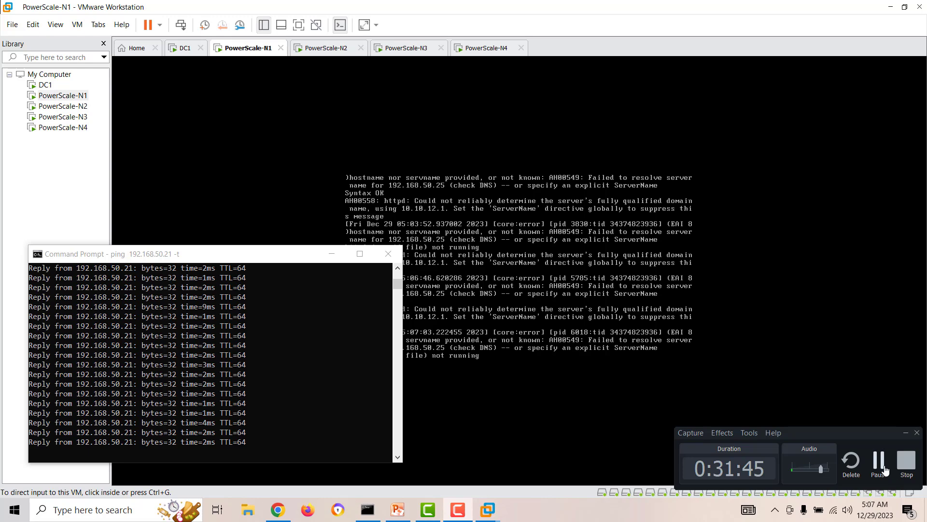
click(879, 463)
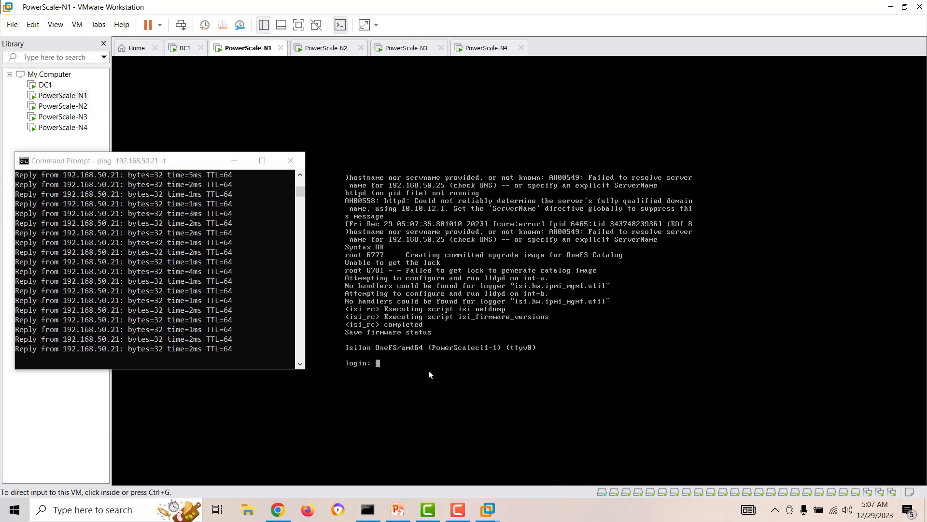
Step: Log in to the PowerScale-N1 console as root with the root password
click(428, 370)
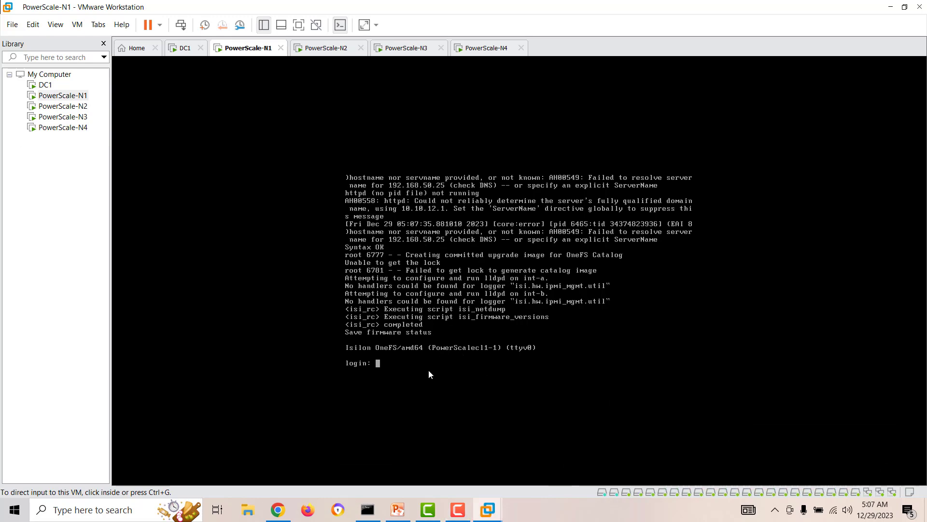
click(415, 369)
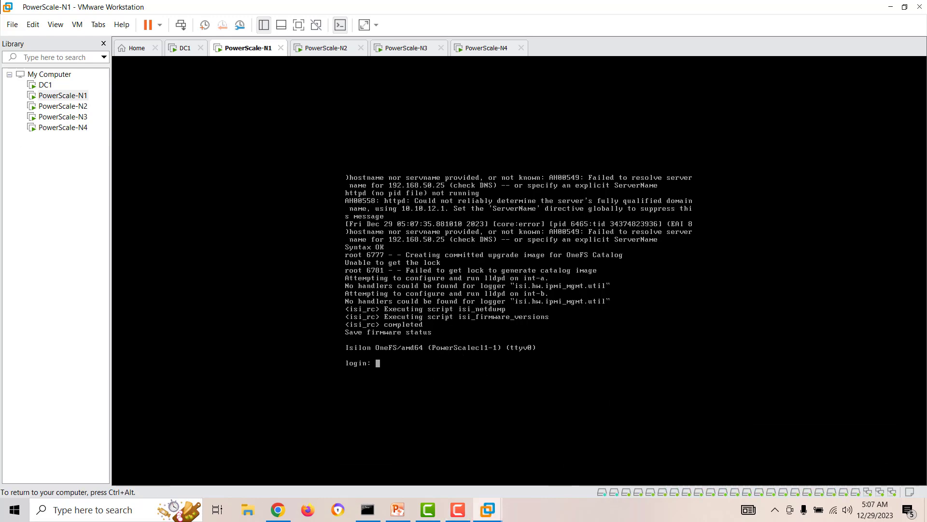
text(root)
key(Return)
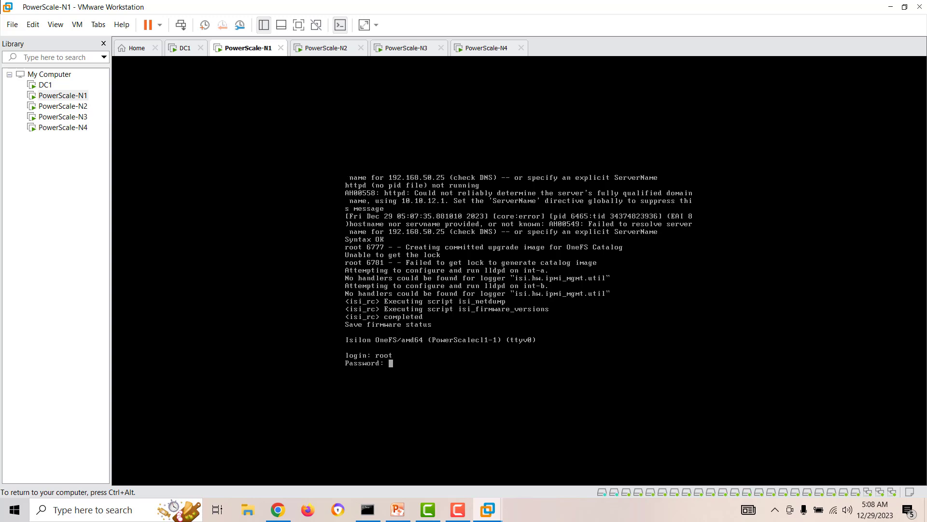
key(Return)
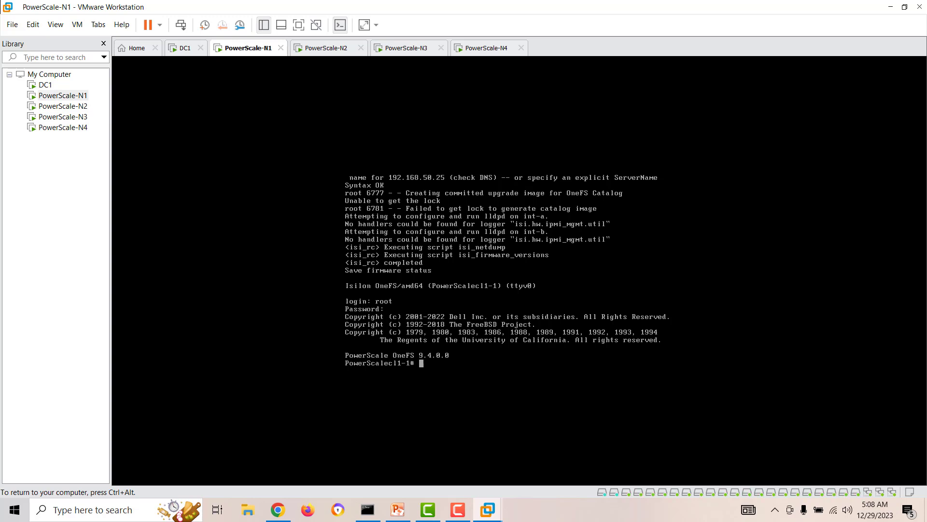
Step: Run isi status on node 1 to review cluster health and job status
key(Return)
key(Return)
key(Return)
key(Return)
key(Return)
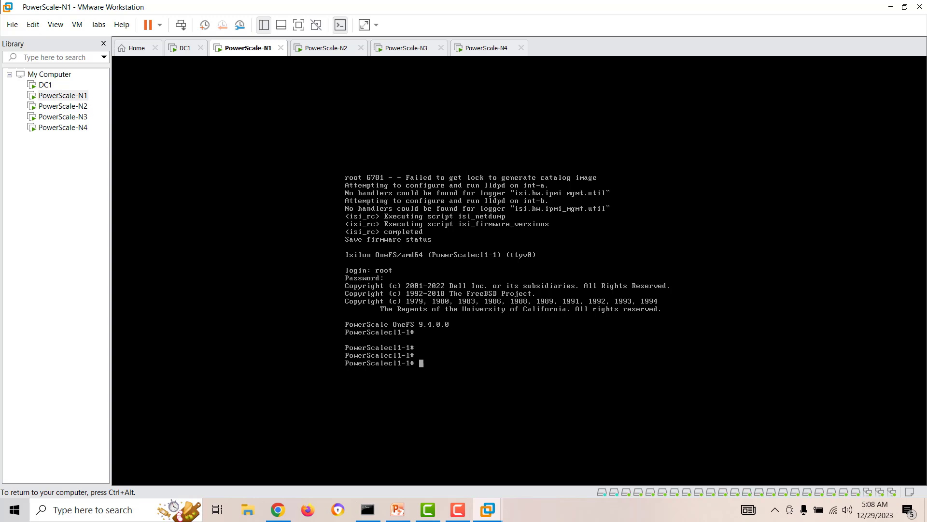
text(isi status)
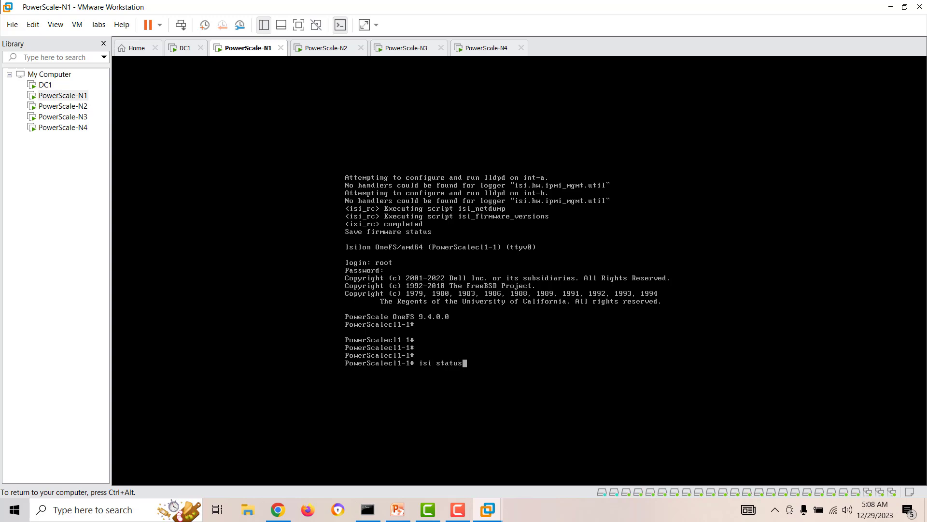
key(Return)
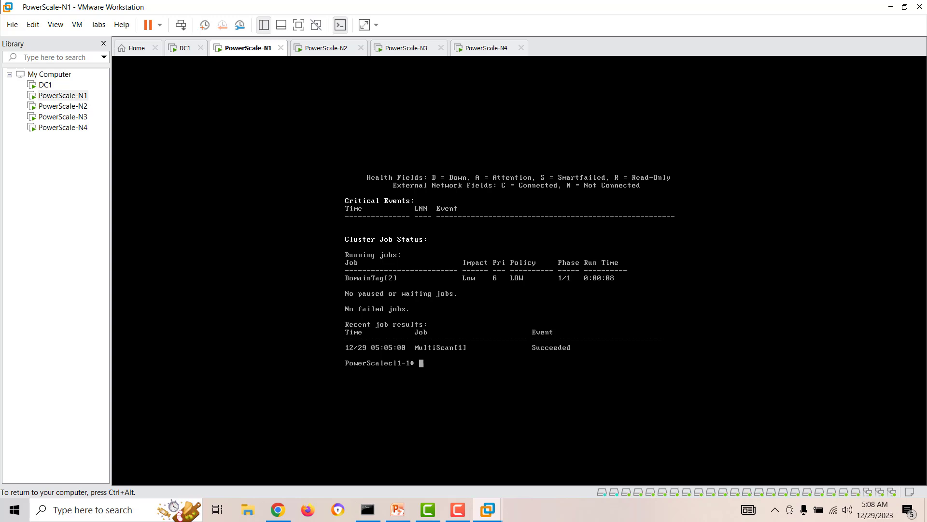
key(ctrl+alt)
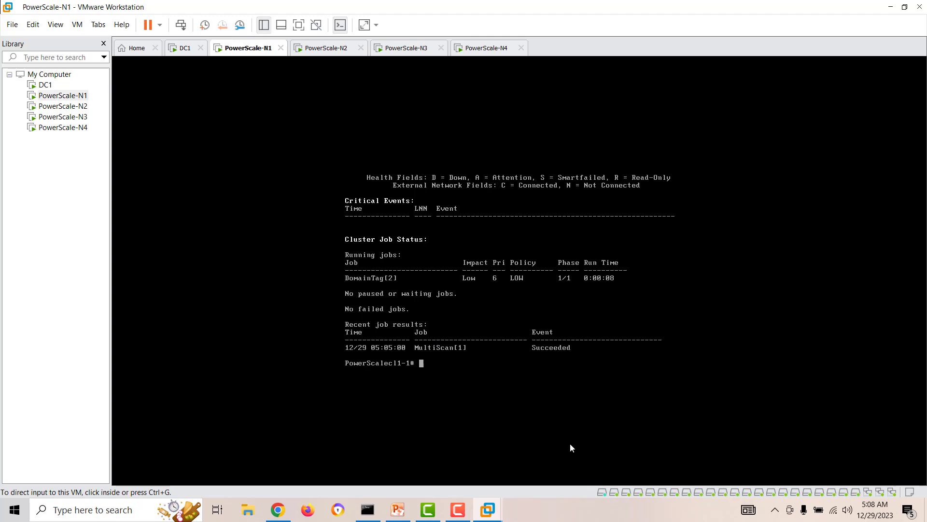
Step: Reload 192.168.50.21:8080 in Chrome and move the ping window out of the way
click(277, 510)
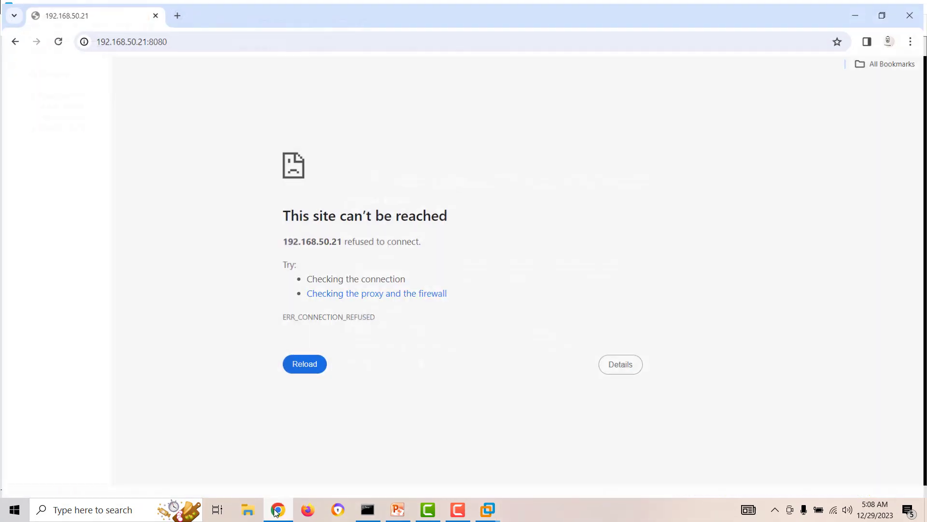
click(58, 43)
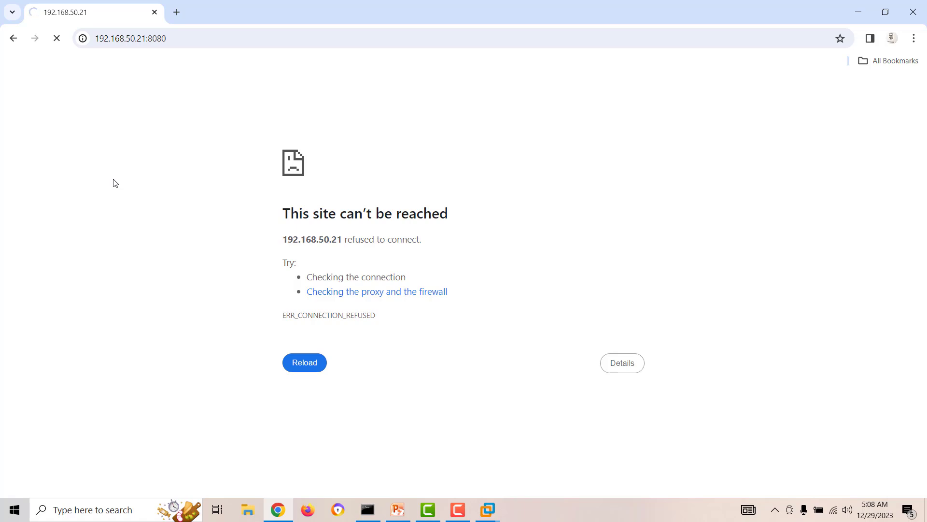
click(365, 519)
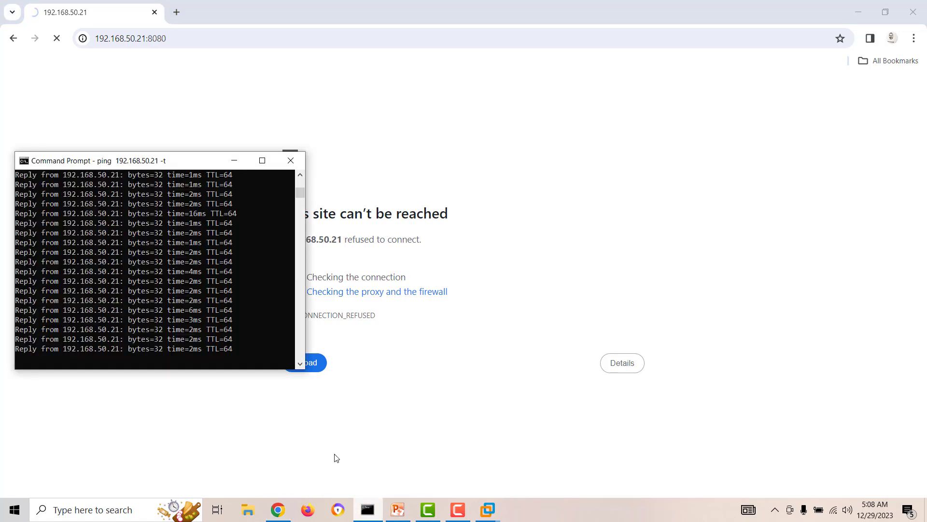
drag(151, 163, 149, 194)
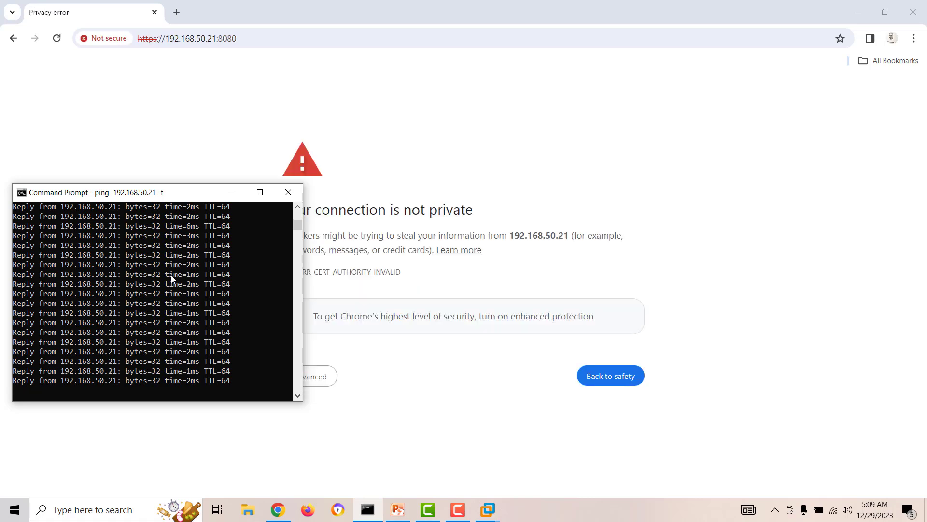
click(233, 191)
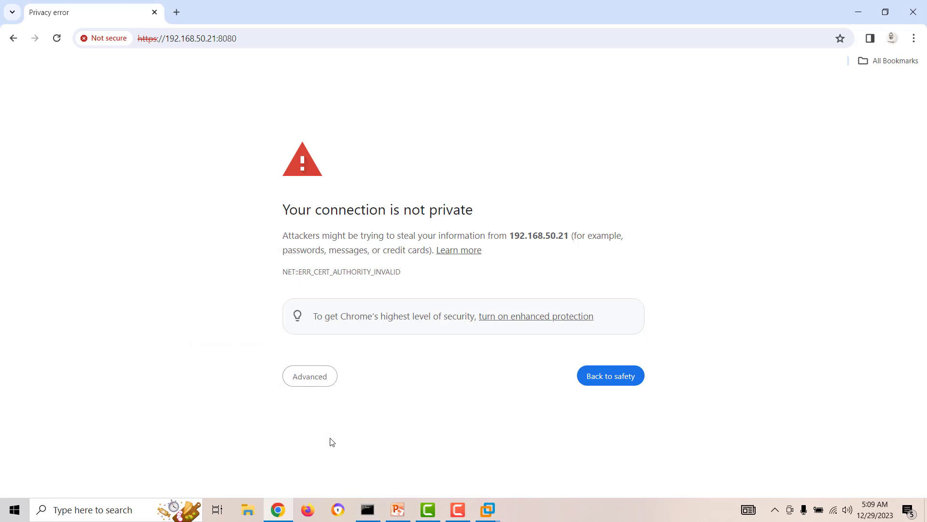
Step: Bypass the certificate warning via Advanced > Proceed to 192.168.50.21 (unsafe)
click(304, 379)
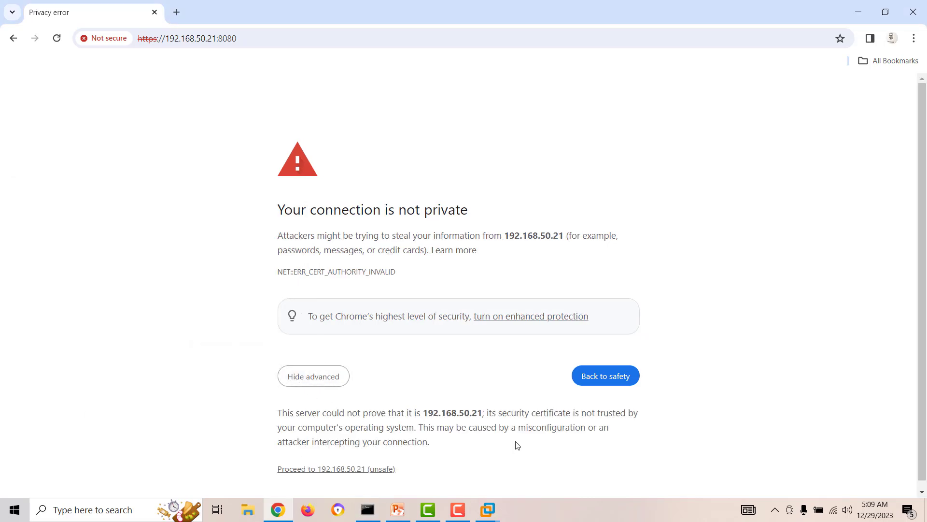
scroll(341, 433, down, 1)
click(335, 465)
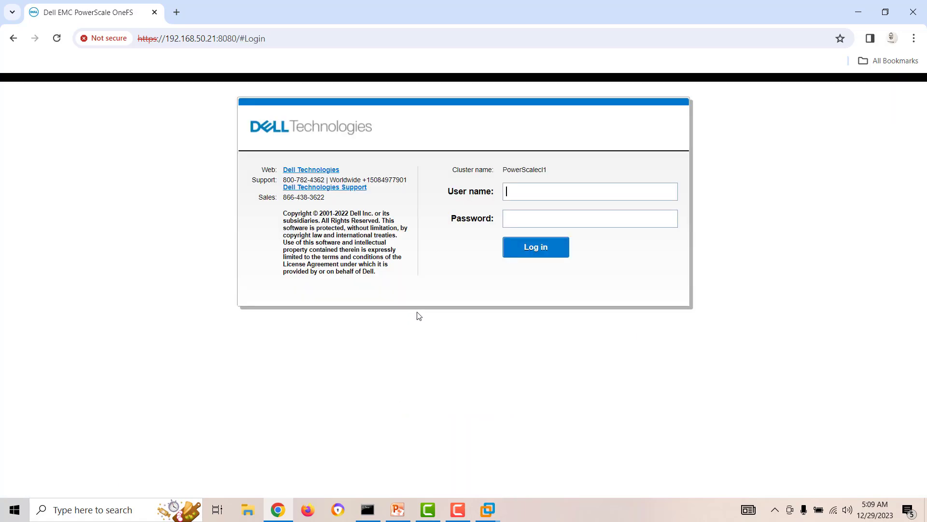
Step: Sign in to the OneFS web UI as admin with the admin password
text(admin)
click(532, 217)
text(••••••••)
key(Return)
key(Return)
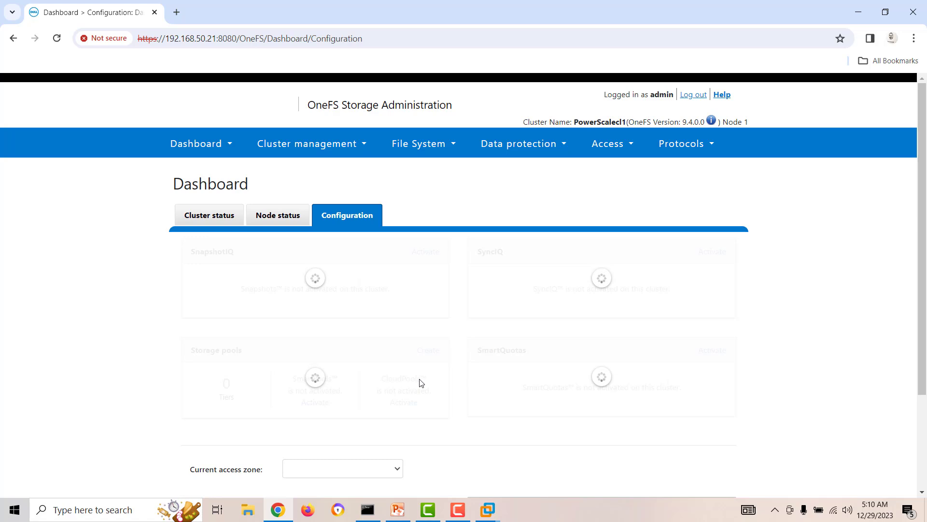
right_click(559, 509)
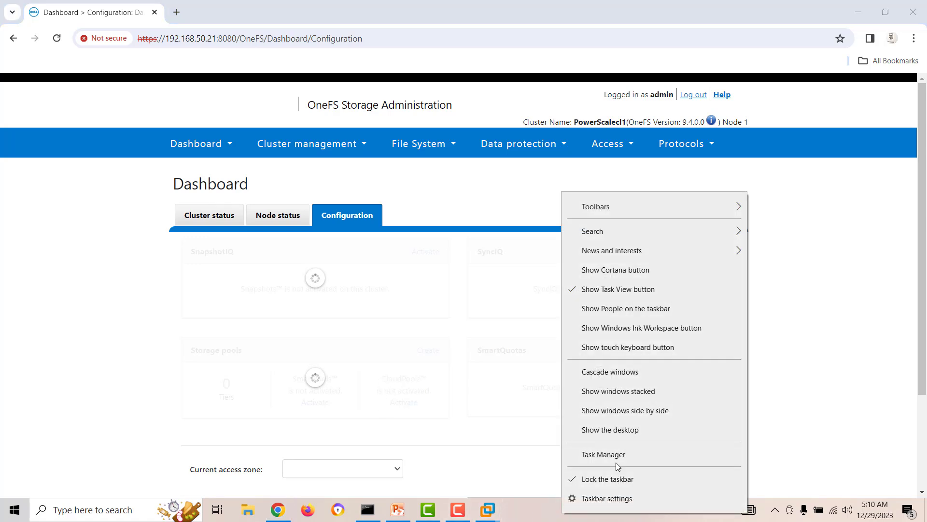
click(604, 454)
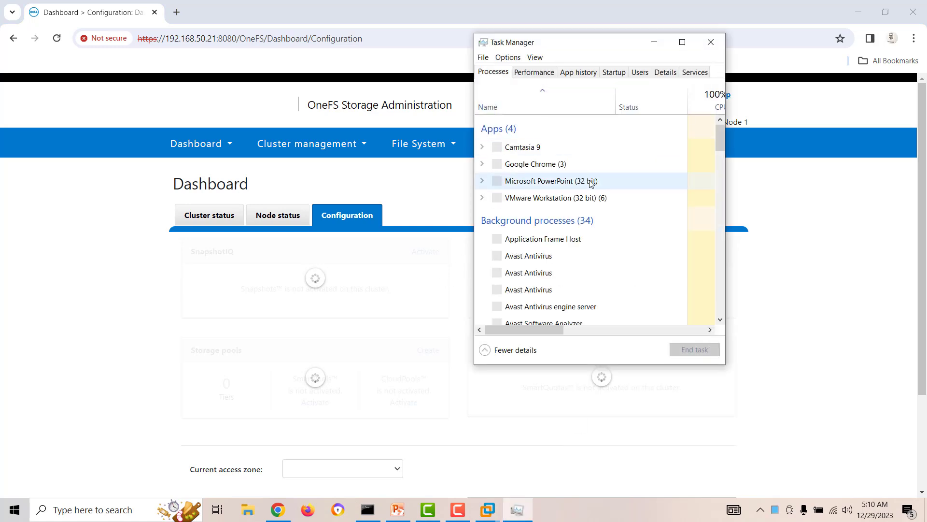
click(534, 77)
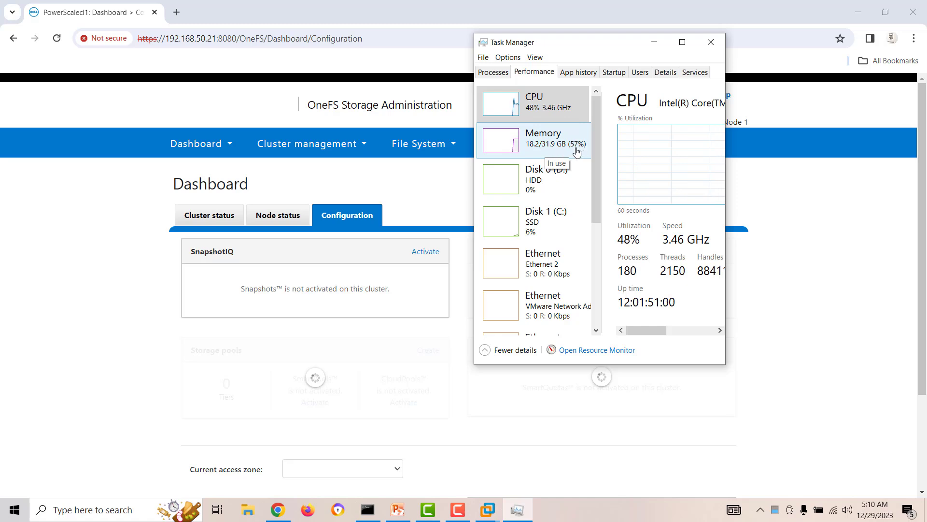
click(710, 42)
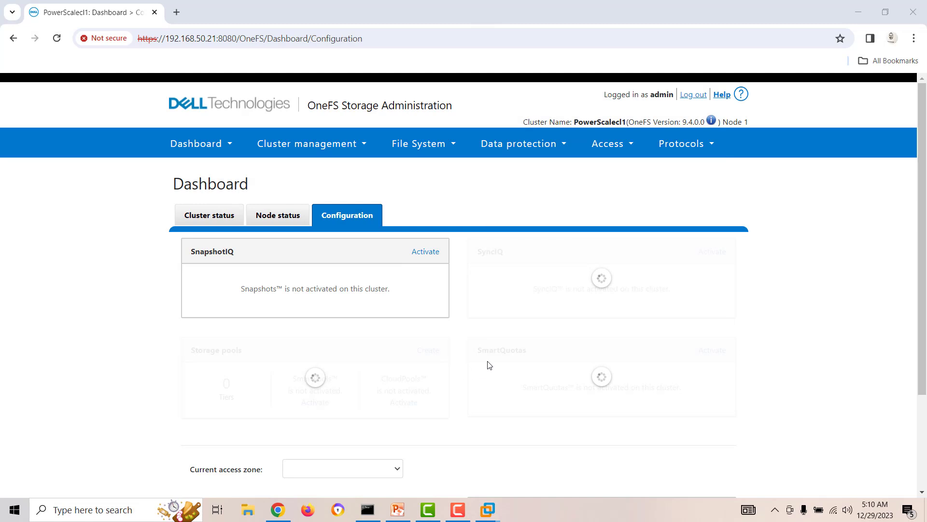
Step: Review the Cluster status panels, then open the Node status view for Node 1
scroll(489, 364, down, 3)
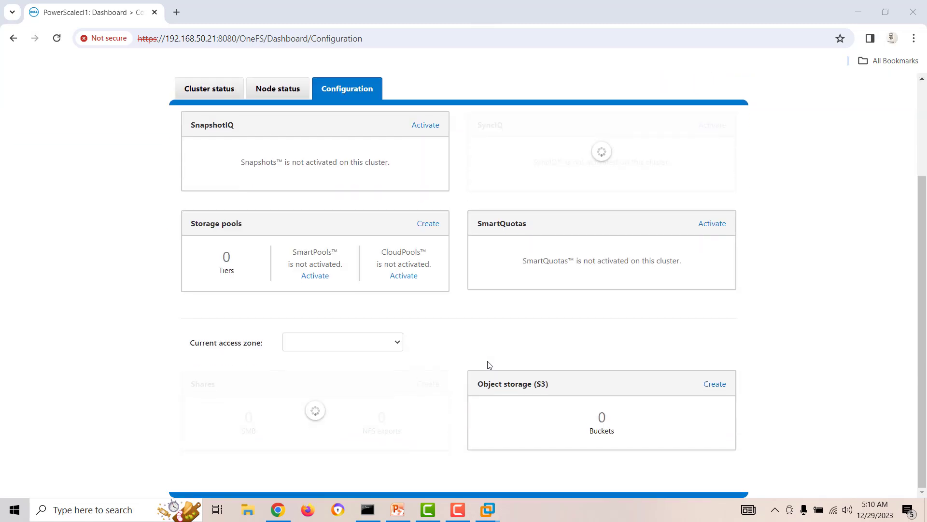
scroll(489, 365, up, 3)
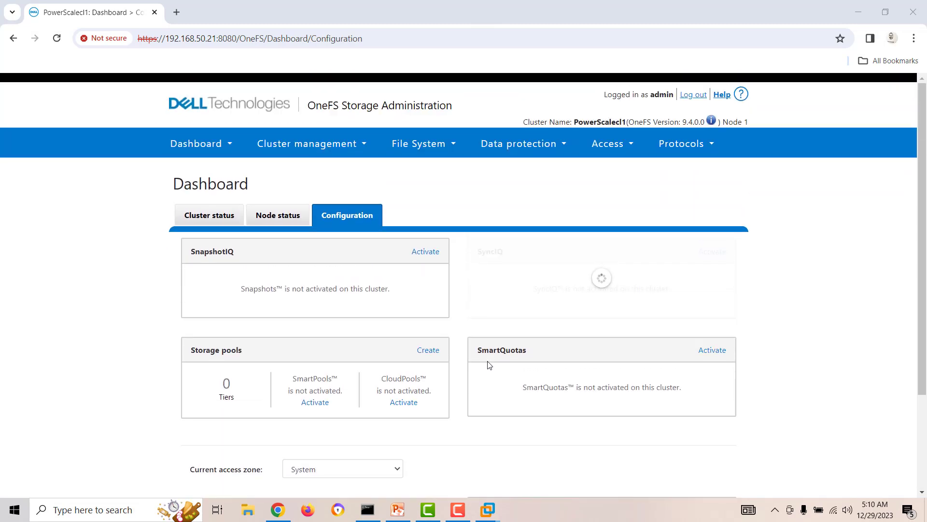
scroll(488, 364, down, 3)
scroll(474, 354, up, 3)
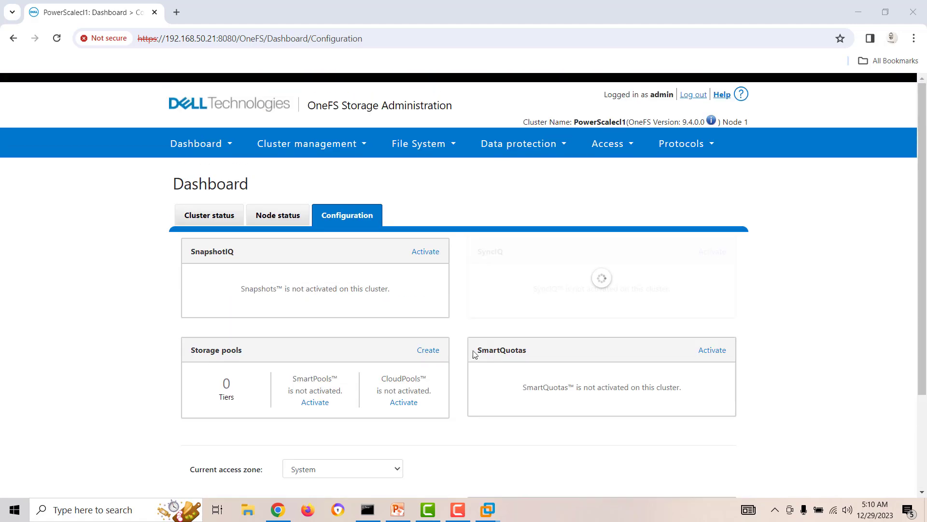
click(209, 219)
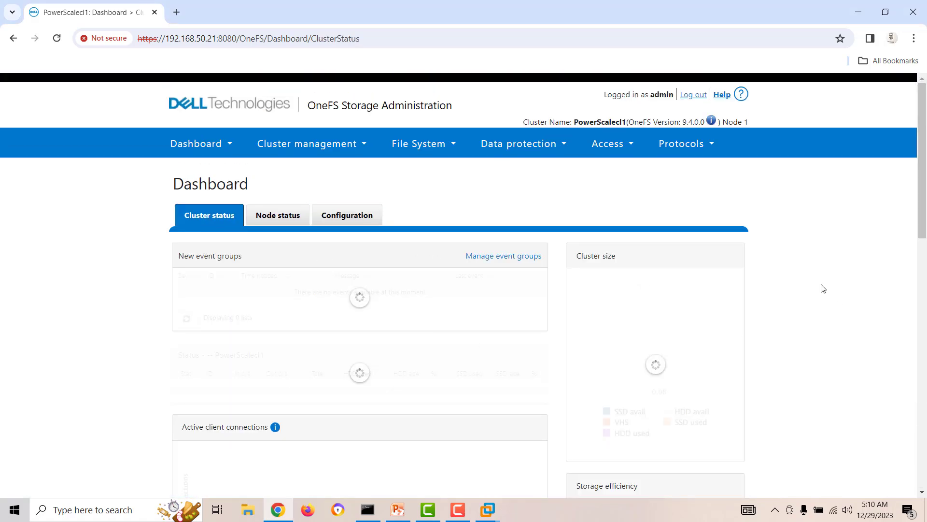
scroll(823, 288, down, 3)
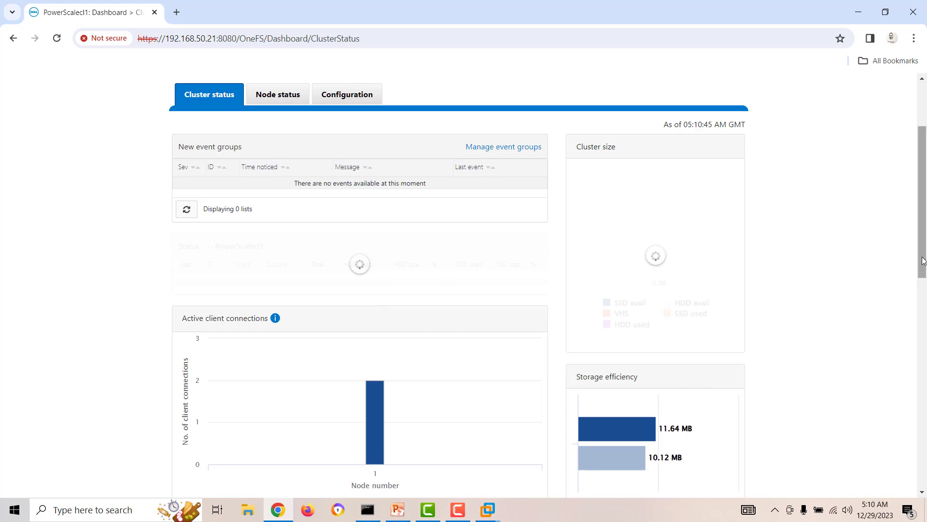
drag(925, 256, 925, 248)
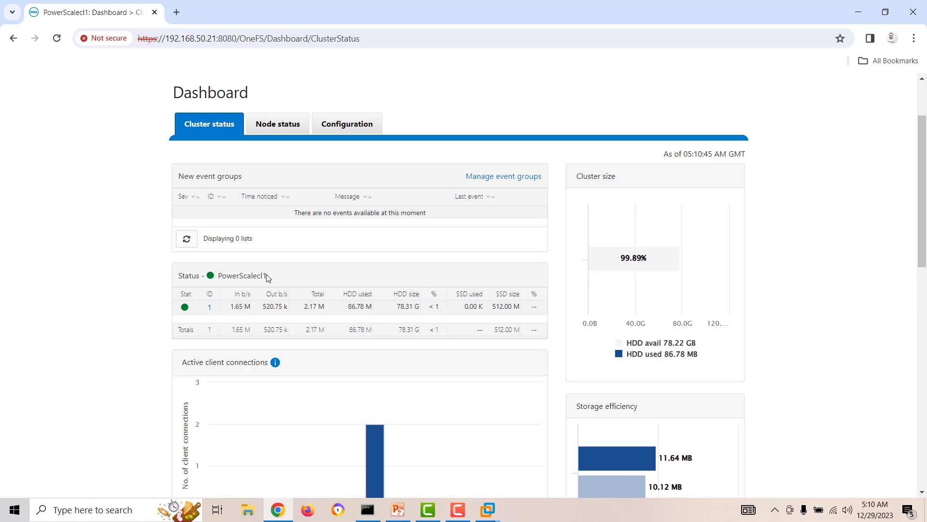
drag(267, 276, 226, 270)
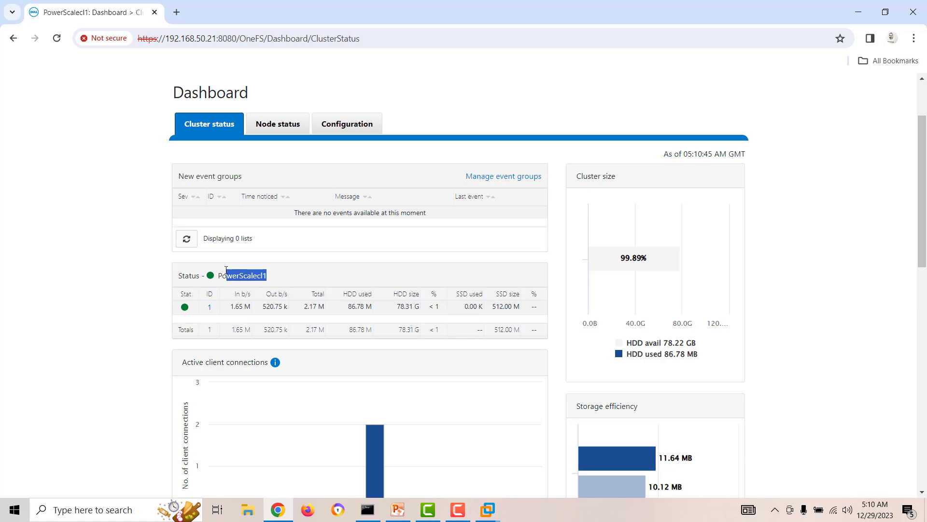
click(333, 277)
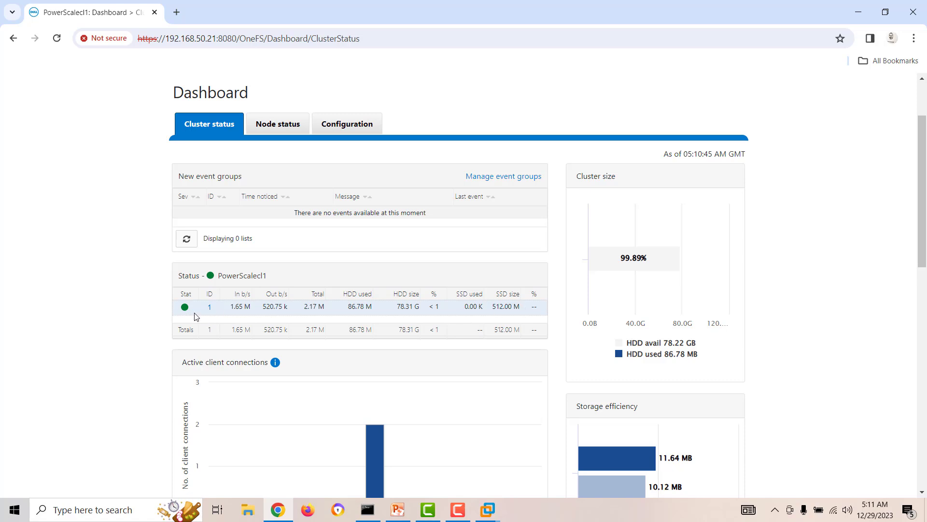
click(277, 125)
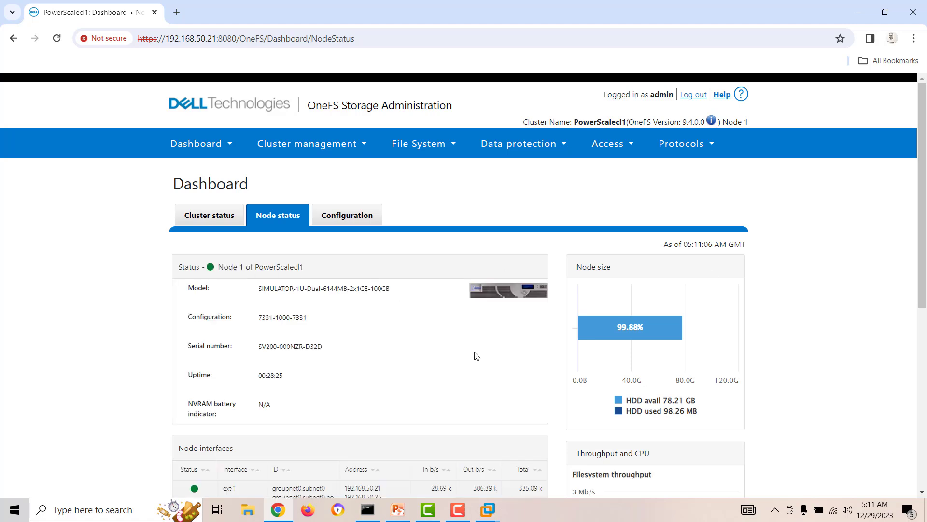
Step: Go to Cluster management > Network configuration and open the Internal network tab
click(311, 144)
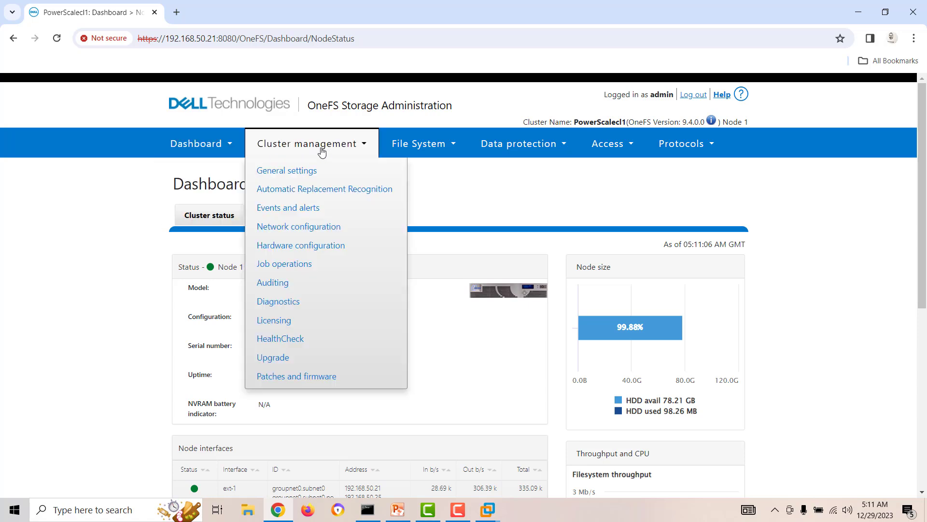
click(302, 231)
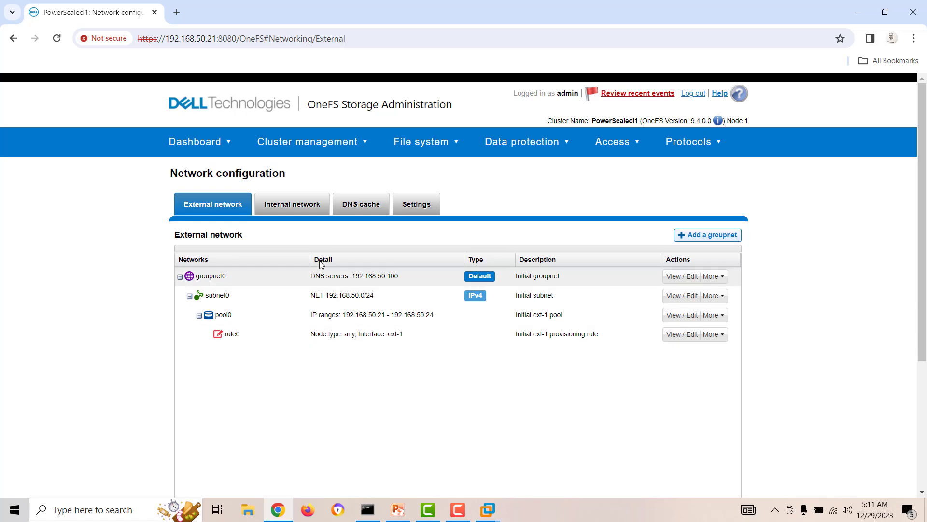
click(292, 211)
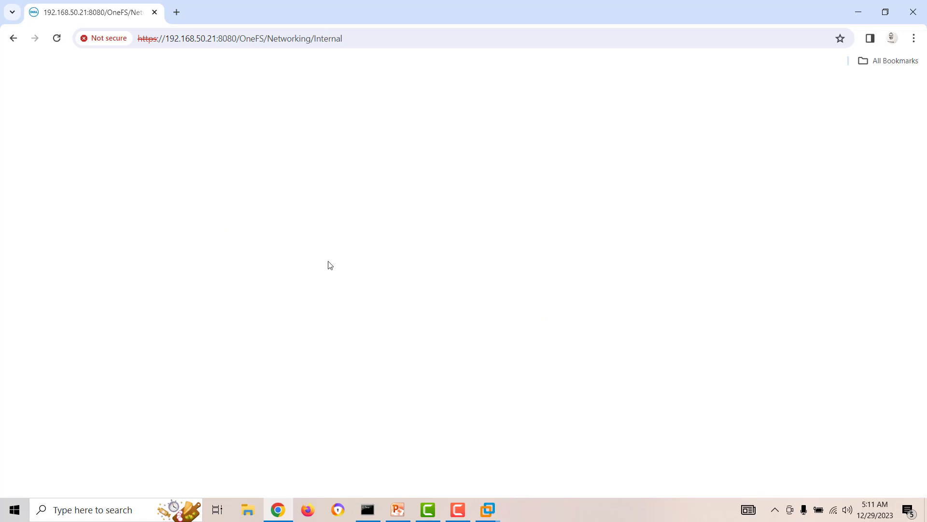
Step: Review the int-a, int-b and failover ranges, then go to Dashboard > Cluster overview
click(459, 512)
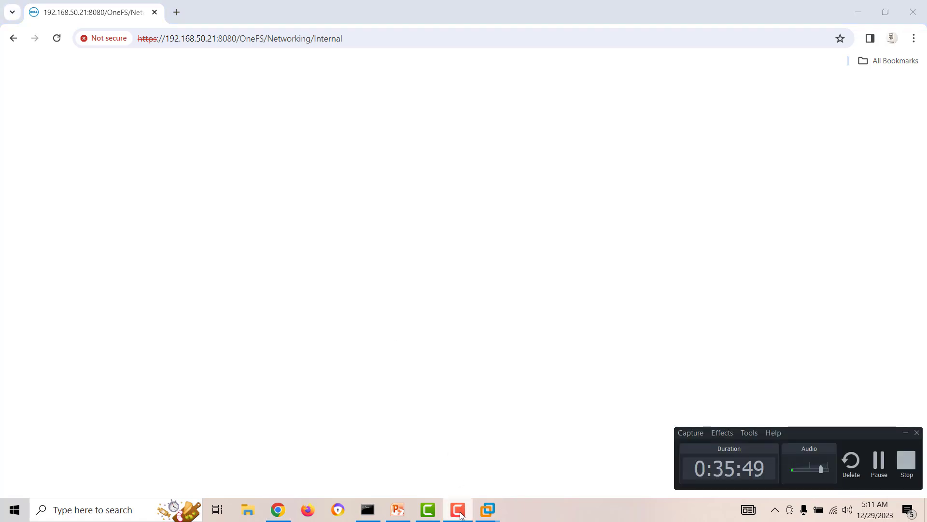
click(407, 346)
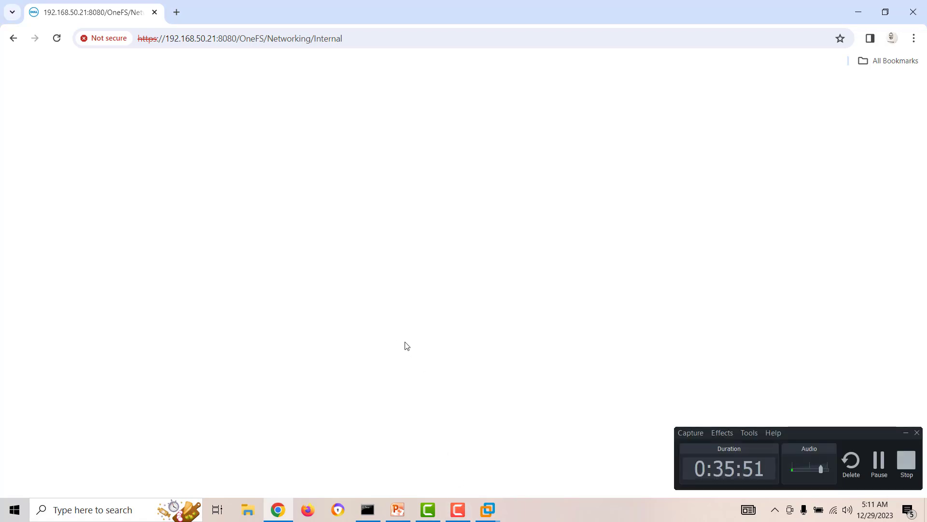
click(915, 433)
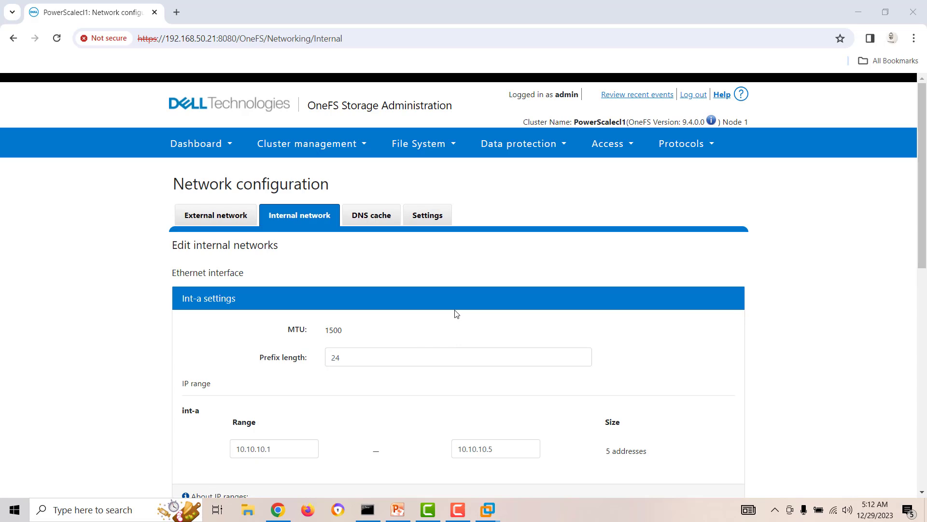
scroll(456, 314, down, 9)
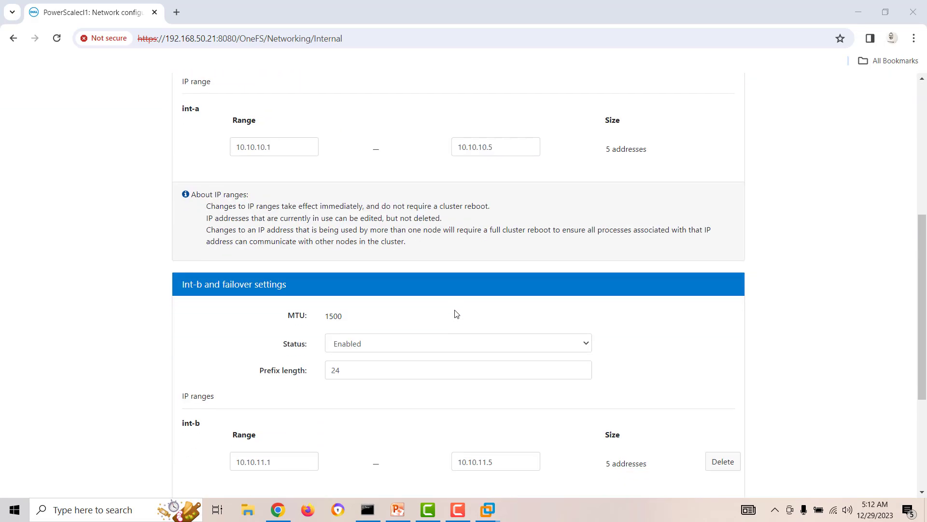
scroll(456, 314, up, 6)
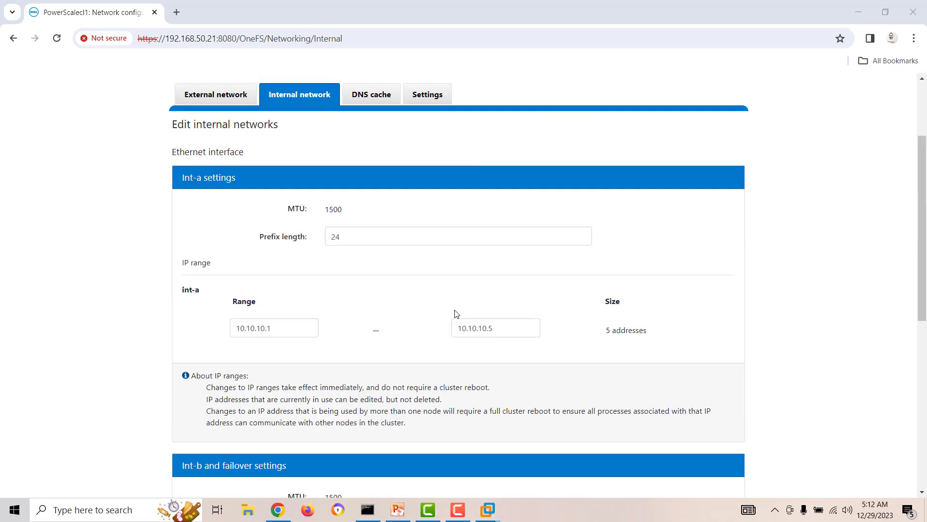
scroll(457, 314, down, 6)
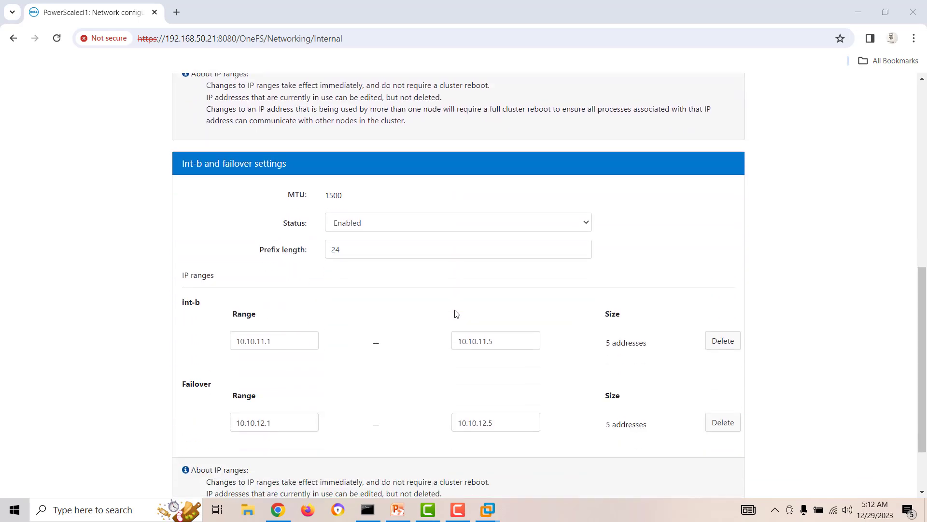
scroll(456, 314, down, 2)
scroll(456, 314, up, 10)
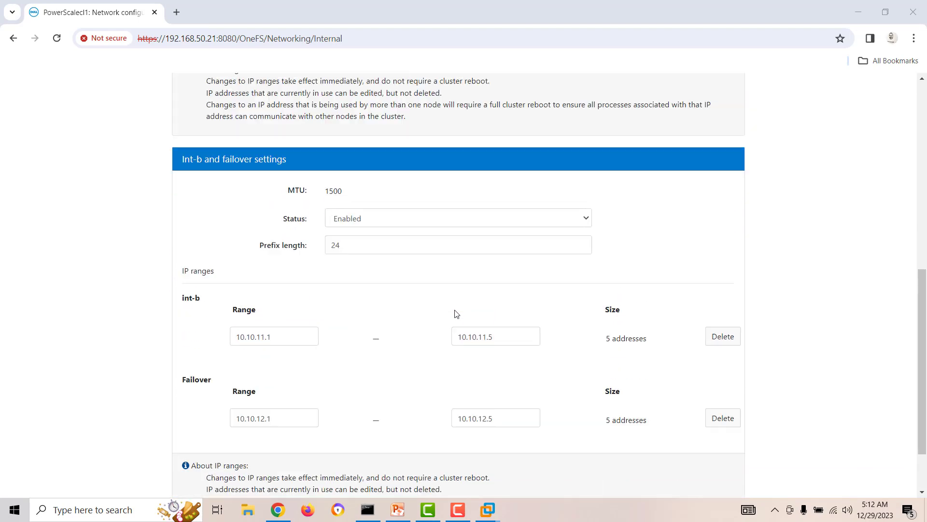
click(197, 144)
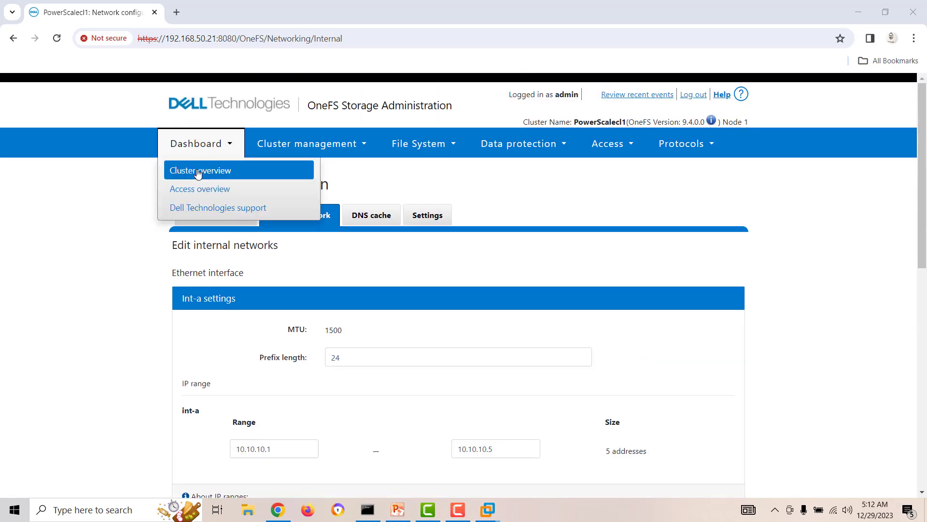
click(198, 172)
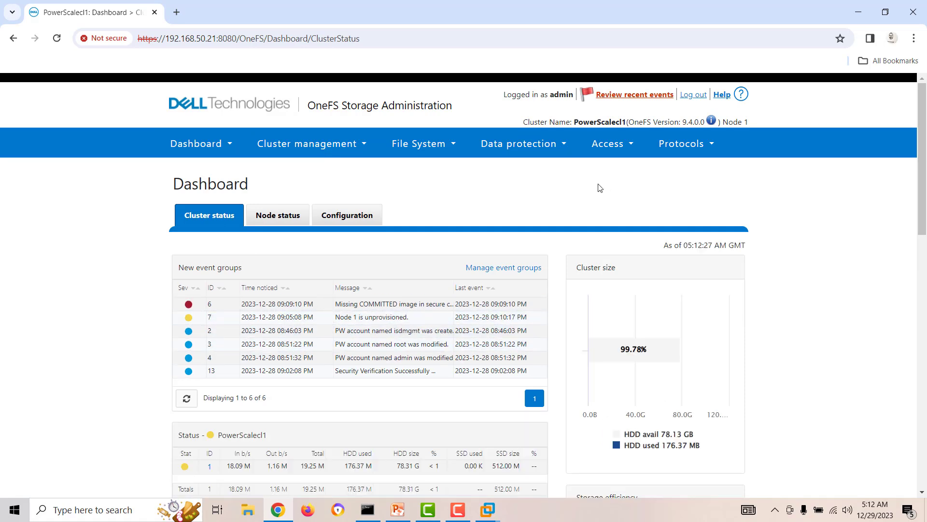
Step: Minimize Chrome and confirm drive formatting on PowerScale-N2 by entering yes
click(869, 13)
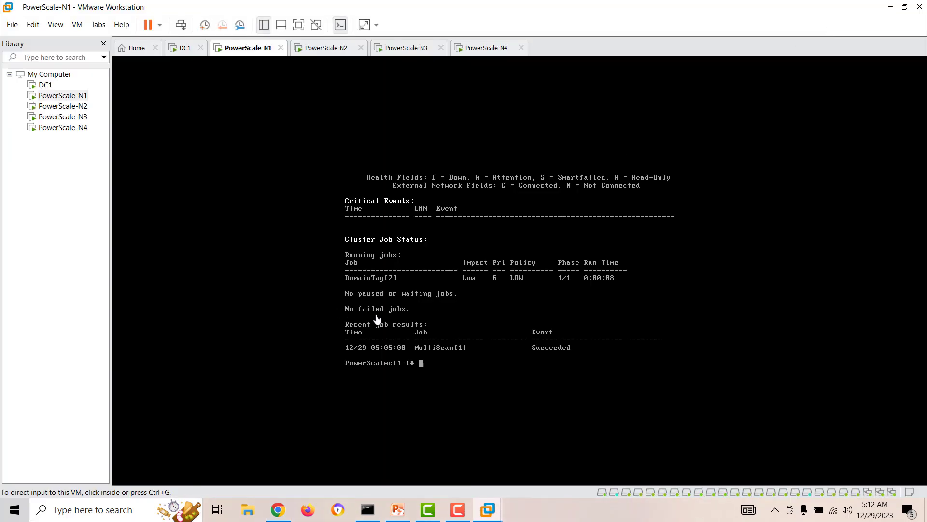
click(67, 106)
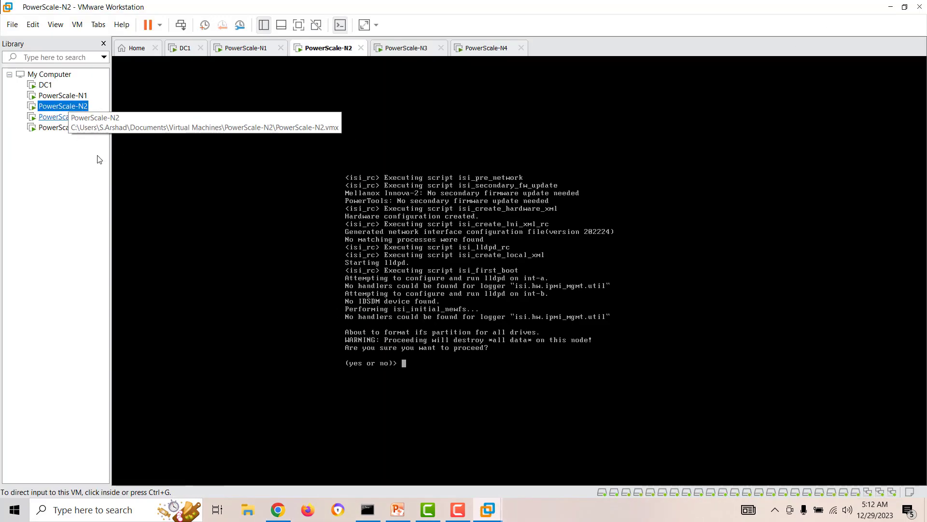
click(425, 369)
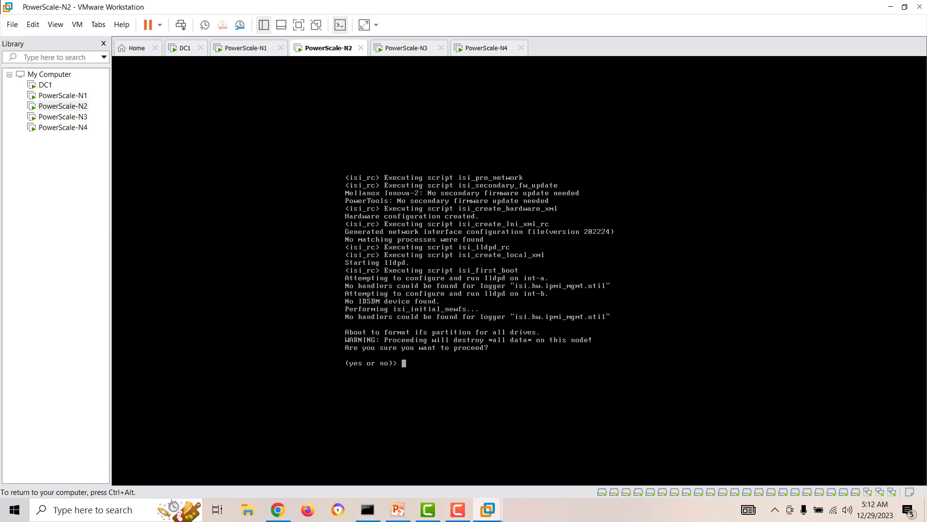
text(yes)
key(Return)
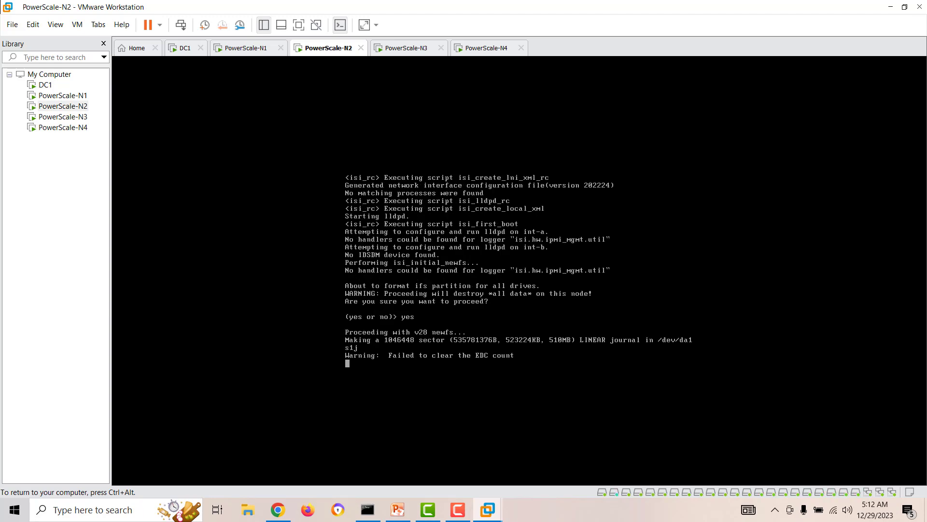
key(ctrl+alt)
Step: Confirm drive formatting on PowerScale-N3 by entering y
click(54, 119)
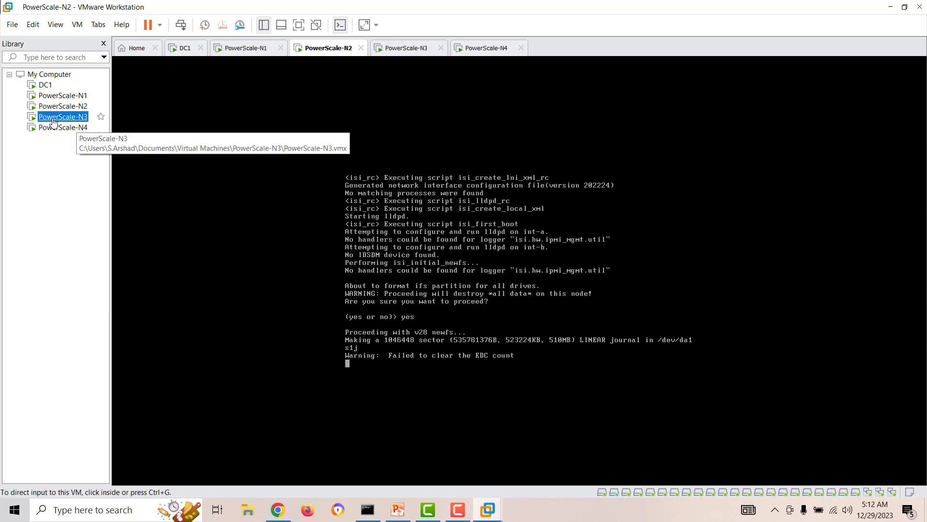
click(413, 370)
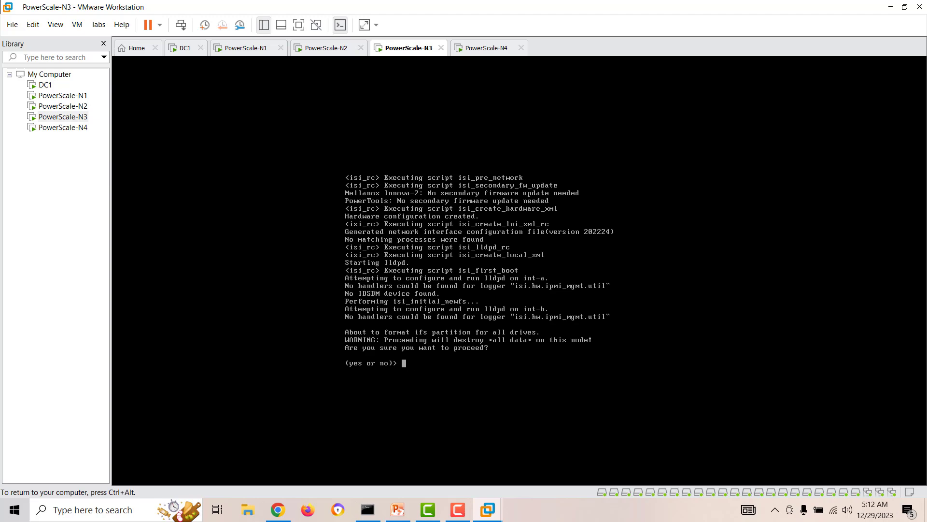
text(yes)
key(Return)
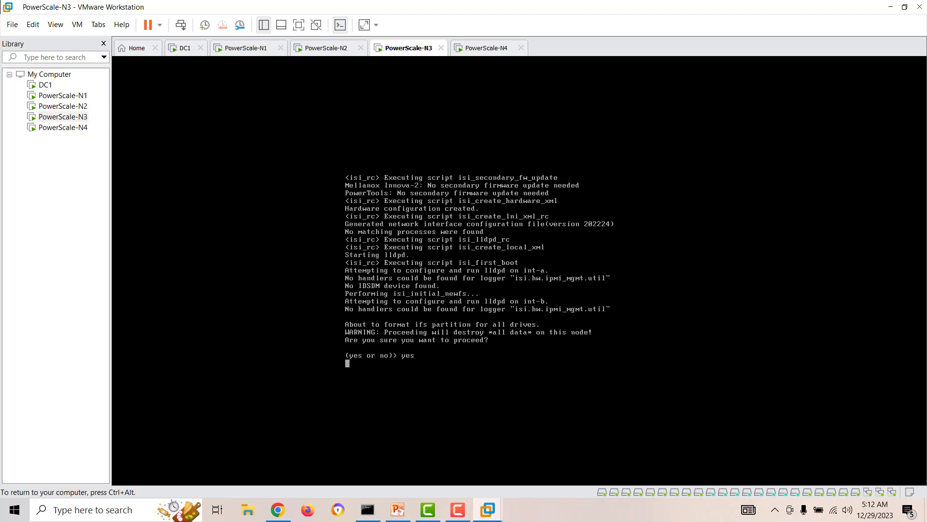
key(ctrl+alt)
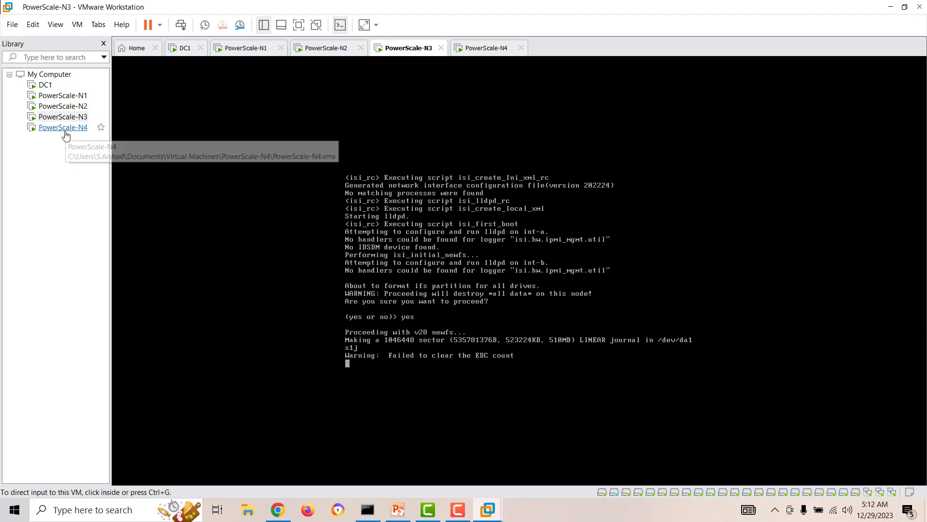
Step: Confirm drive formatting on PowerScale-N4 with yes, then bring up the N2 console again
click(62, 127)
click(386, 356)
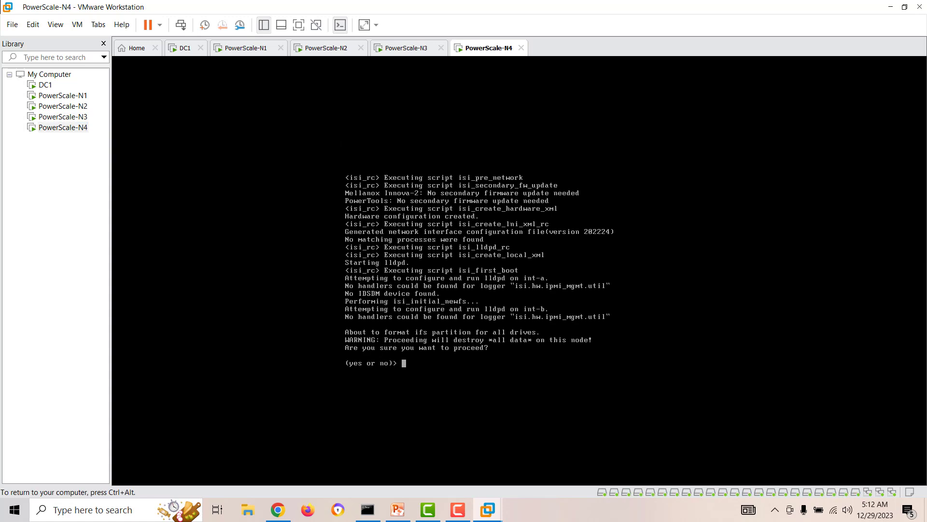
text(yes)
key(Return)
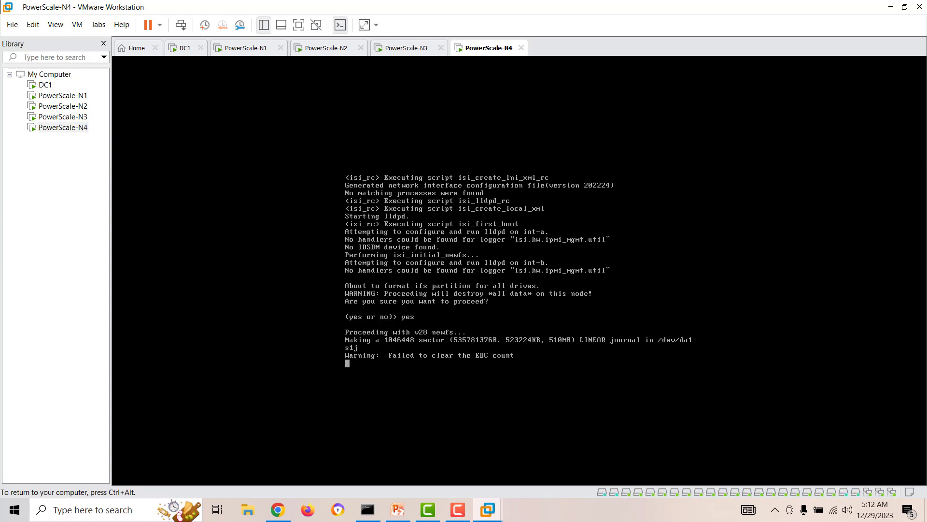
key(ctrl+alt)
click(60, 107)
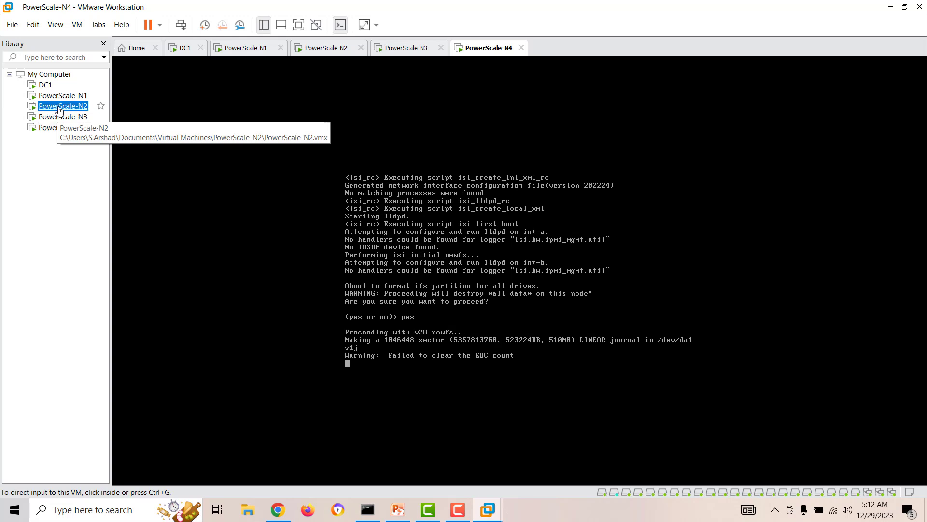
double_click(60, 107)
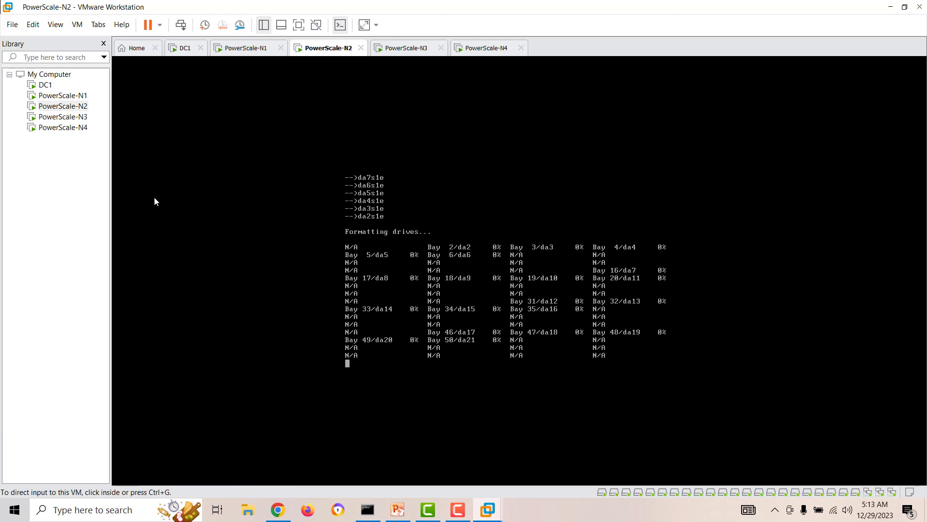
Step: Check formatting progress on the N3 and N4 consoles, then return to N2
click(64, 118)
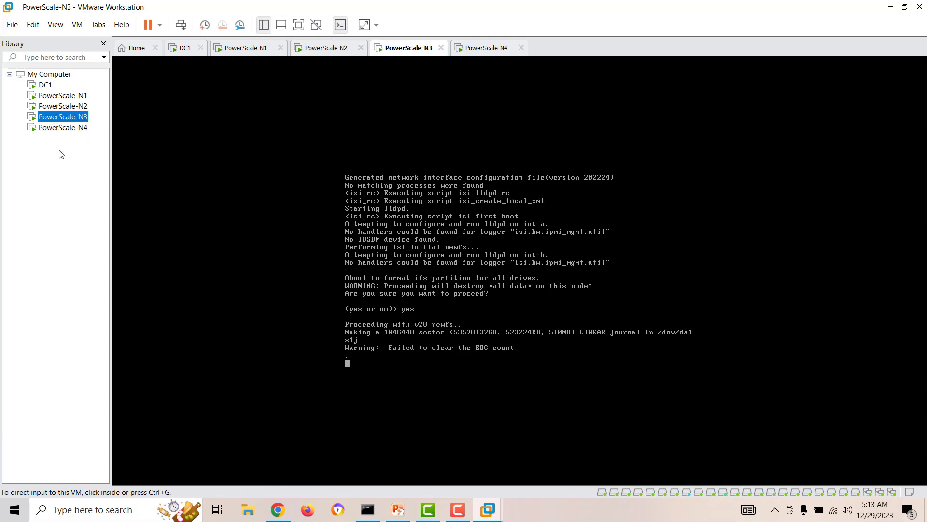
click(66, 128)
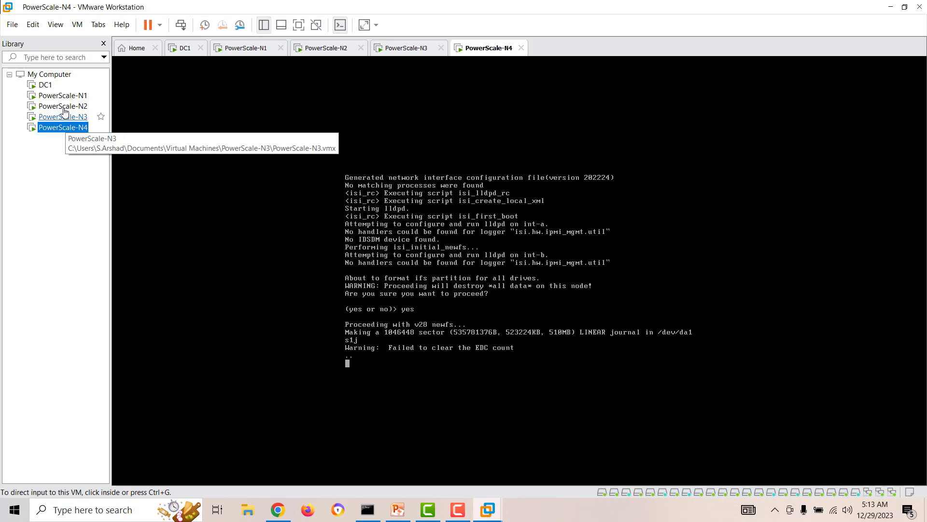
click(62, 106)
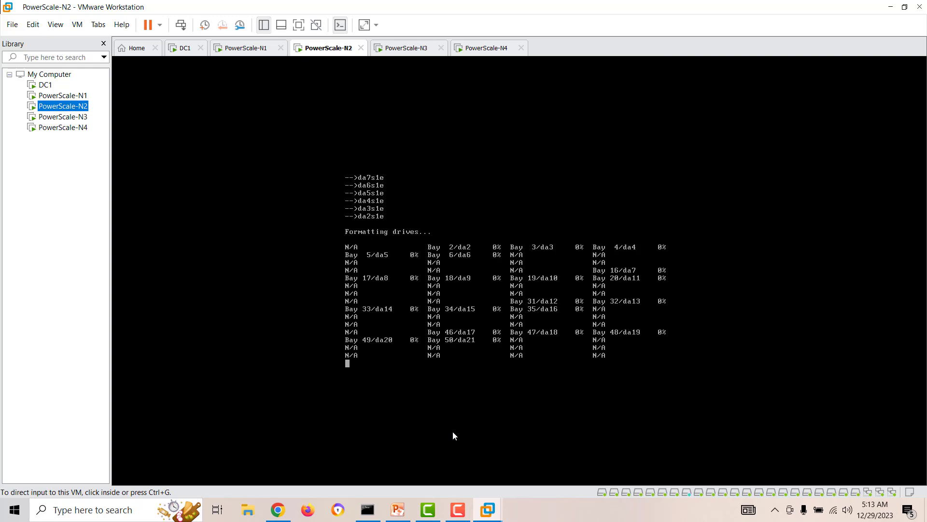
click(458, 510)
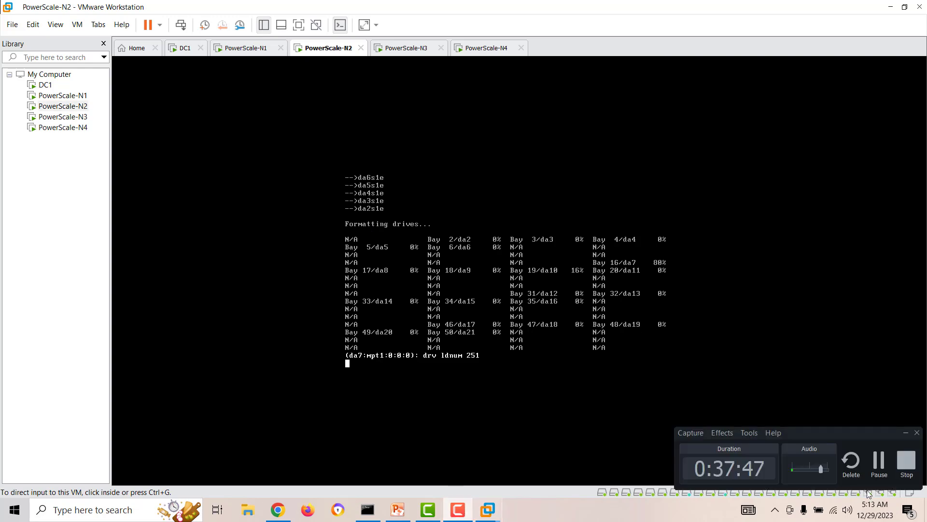
click(881, 462)
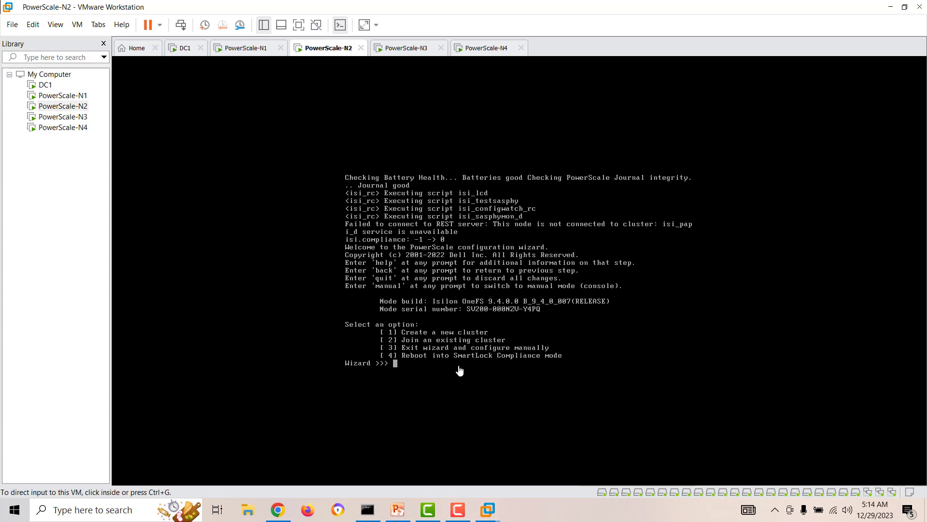
Step: In the N2 wizard, choose option 2 then 1 to join PowerScalecl1
click(394, 369)
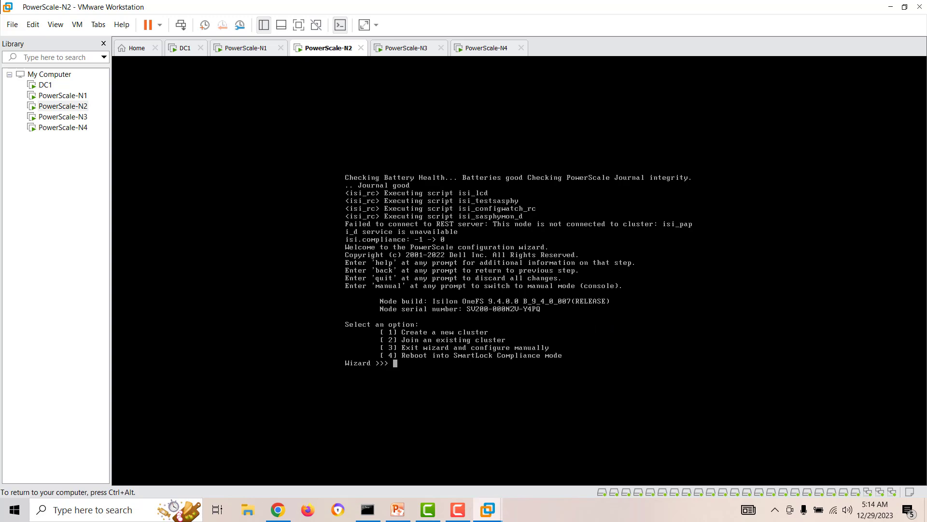
text(2)
key(Return)
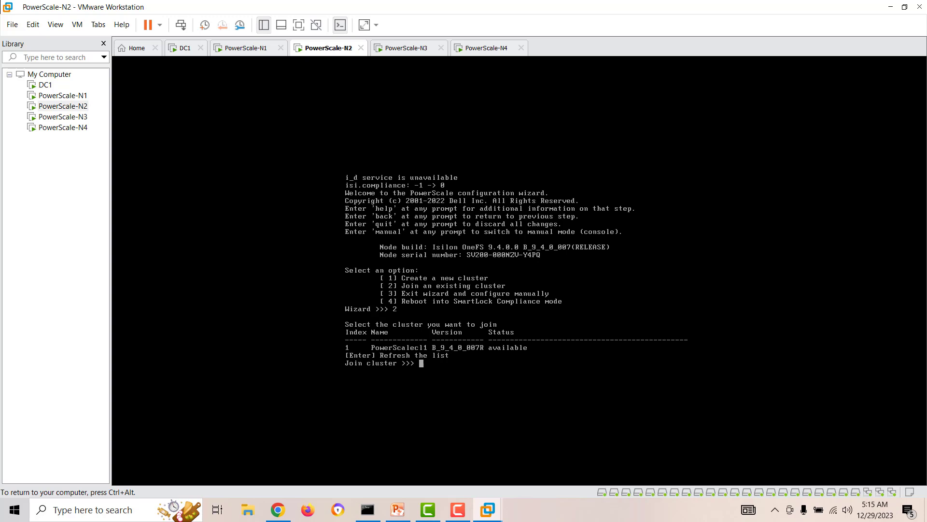
text(1)
key(Return)
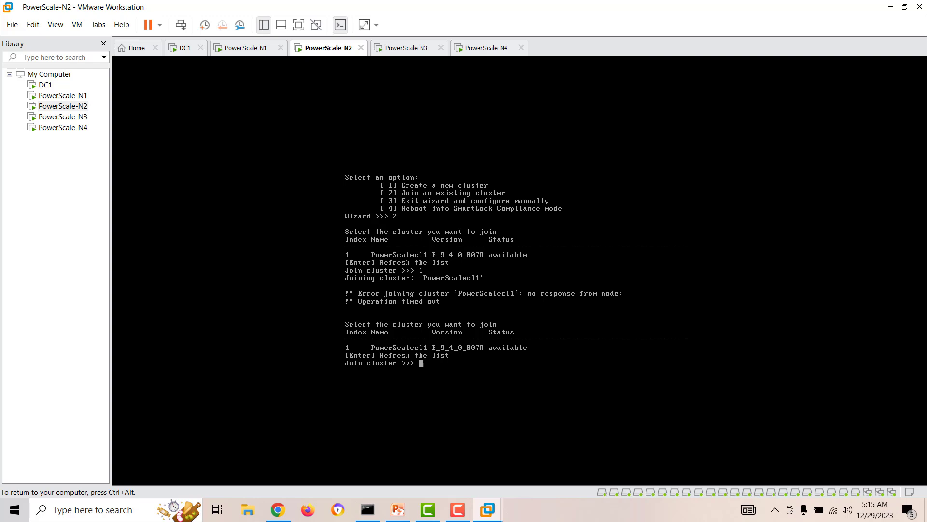
Step: After the timeout and invalid entries, retry joining PowerScalecl1 with option 1
key(ctrl+alt)
click(387, 402)
text(2)
key(Return)
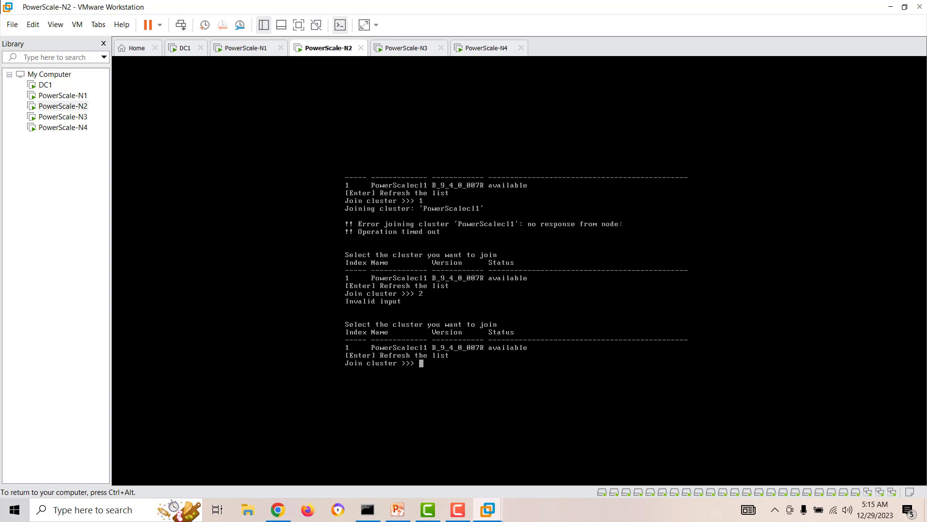
text(2)
key(Return)
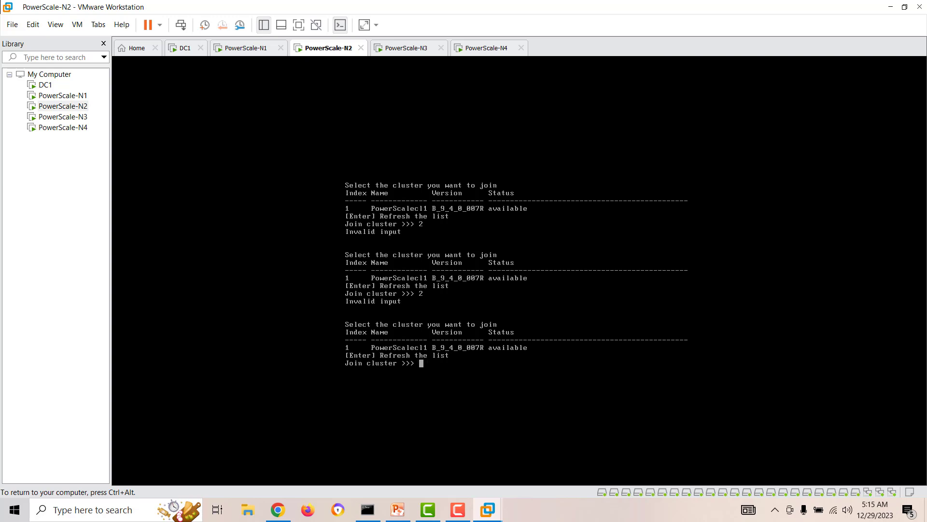
text(1)
key(Return)
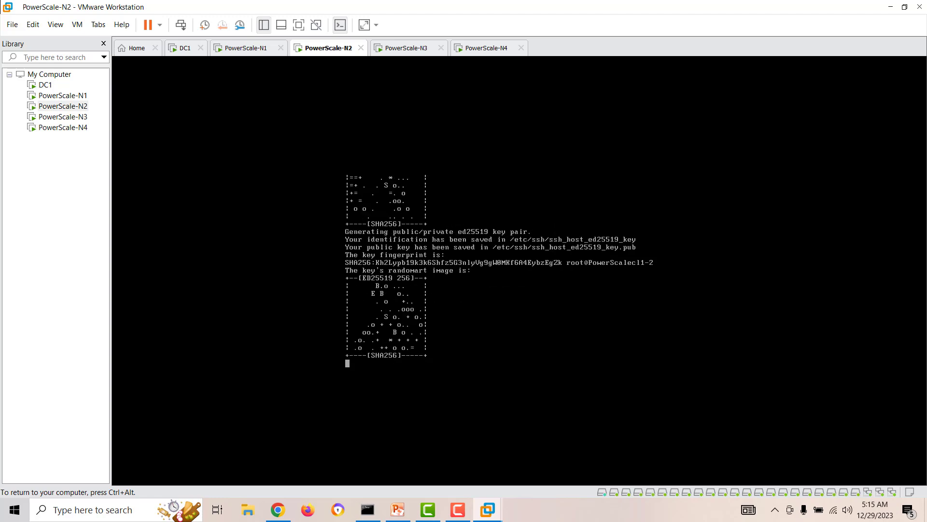
Step: On PowerScale-N3, choose 2 then 1 to join PowerScalecl1 and acknowledge the error
click(74, 118)
click(422, 367)
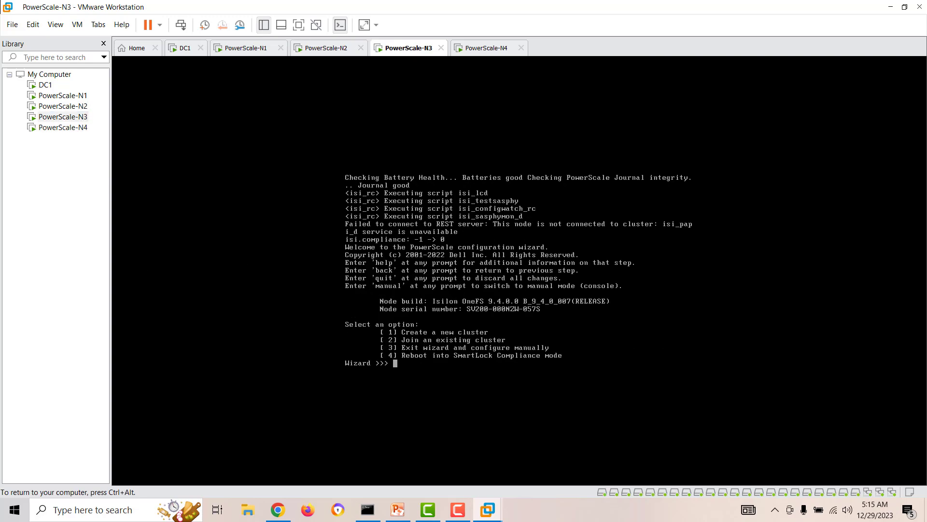
text(2)
key(Return)
text(1)
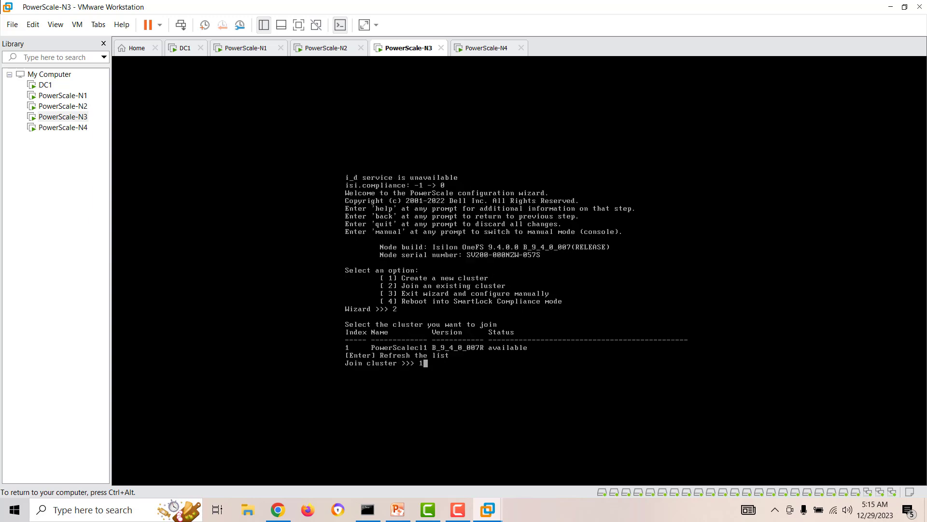
key(Return)
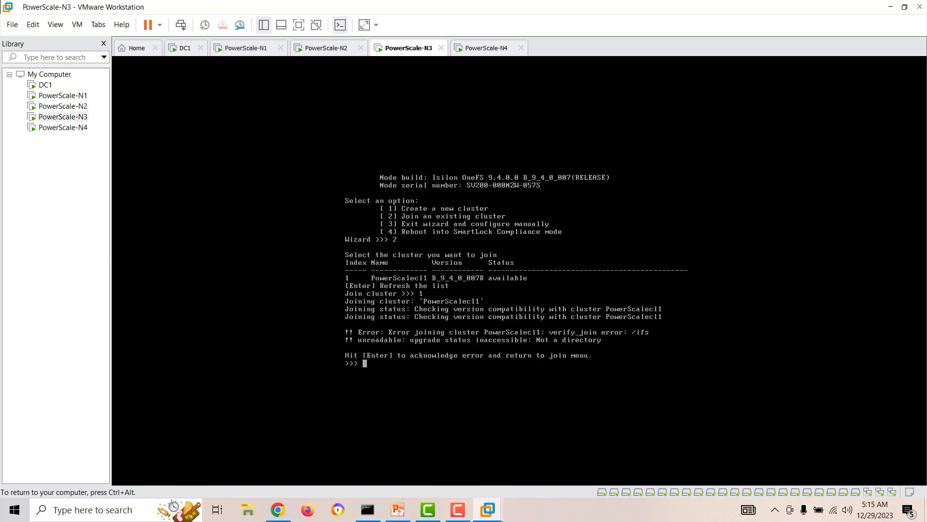
key(Return)
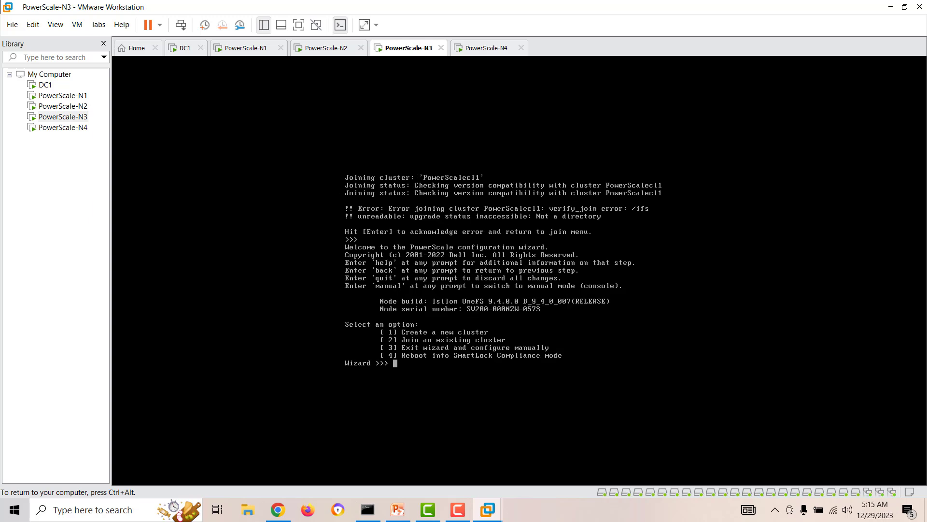
text(2)
key(ctrl+alt)
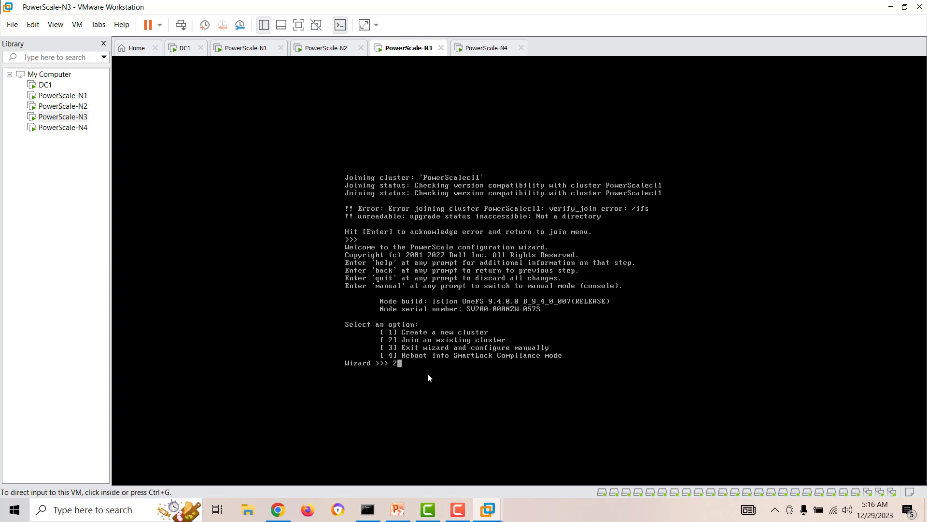
Step: Retry the N3 join to PowerScalecl1 with 2 then 1 and acknowledge the failure
click(409, 367)
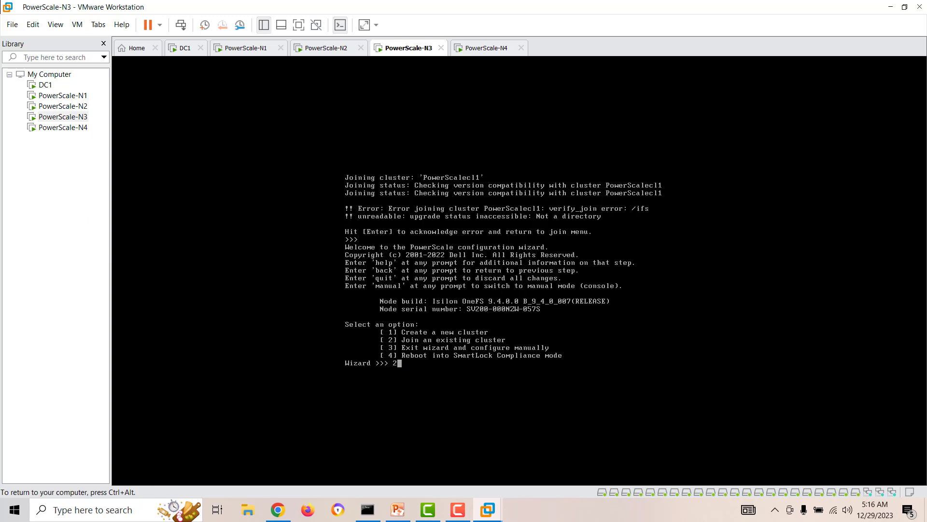
text(2)
key(Return)
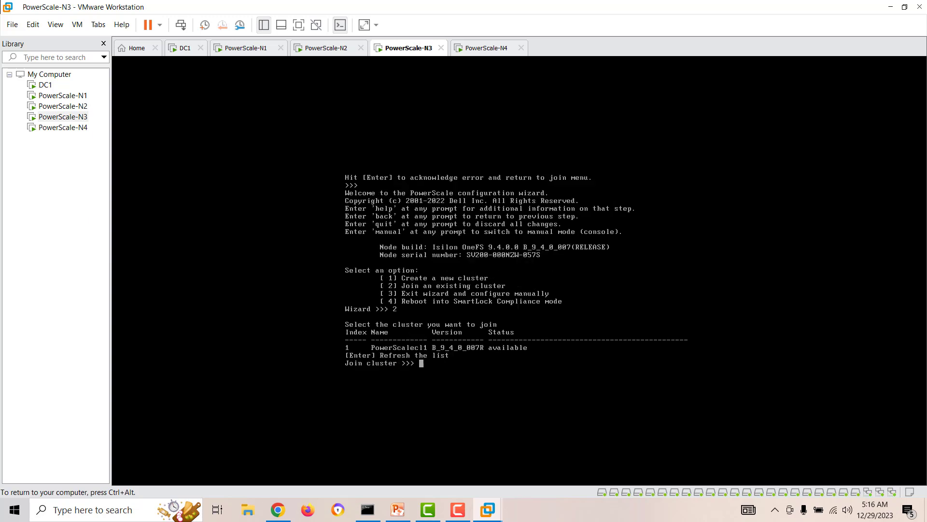
text(1)
key(Return)
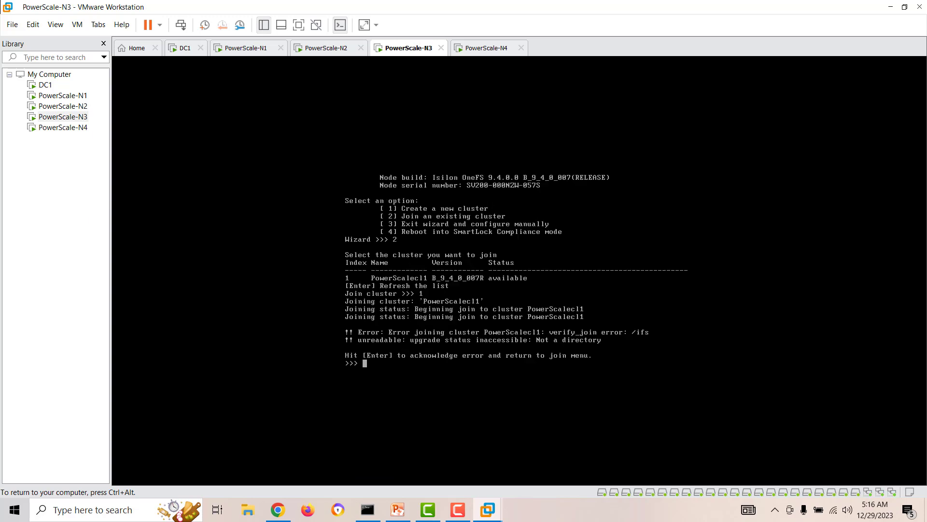
key(Return)
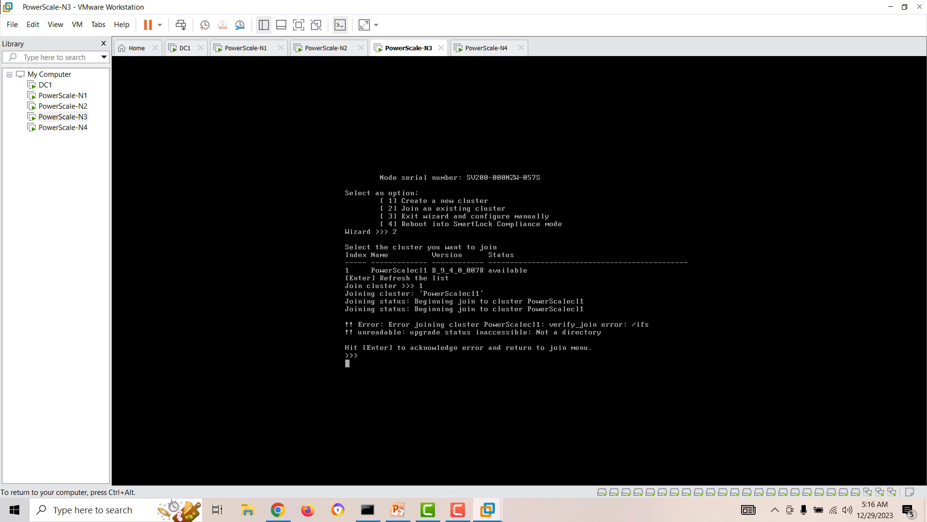
key(ctrl+alt)
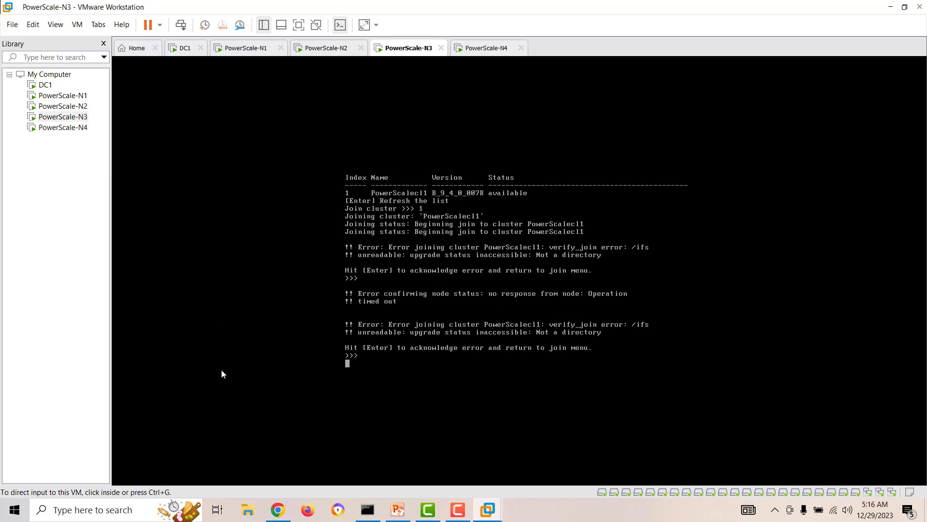
Step: Check the PowerScale-N1 and N2 consoles, then return to N3
click(66, 100)
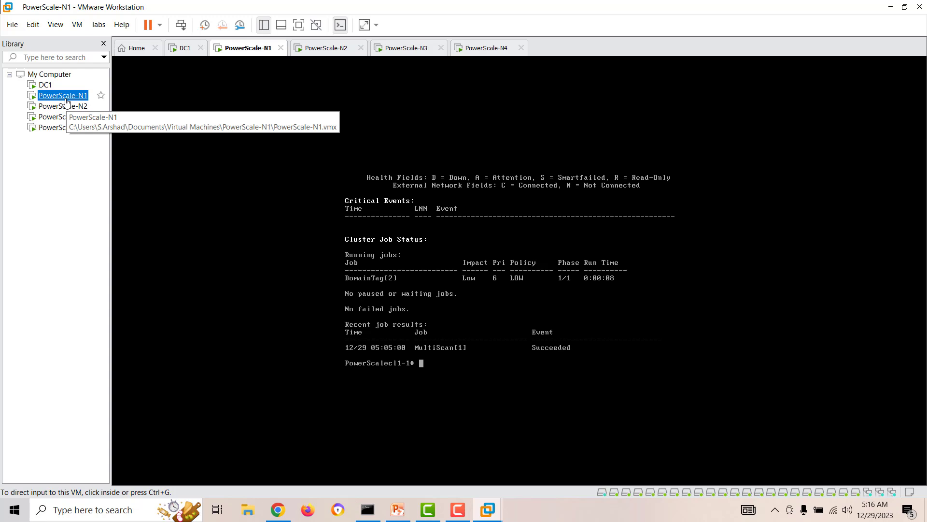
click(65, 107)
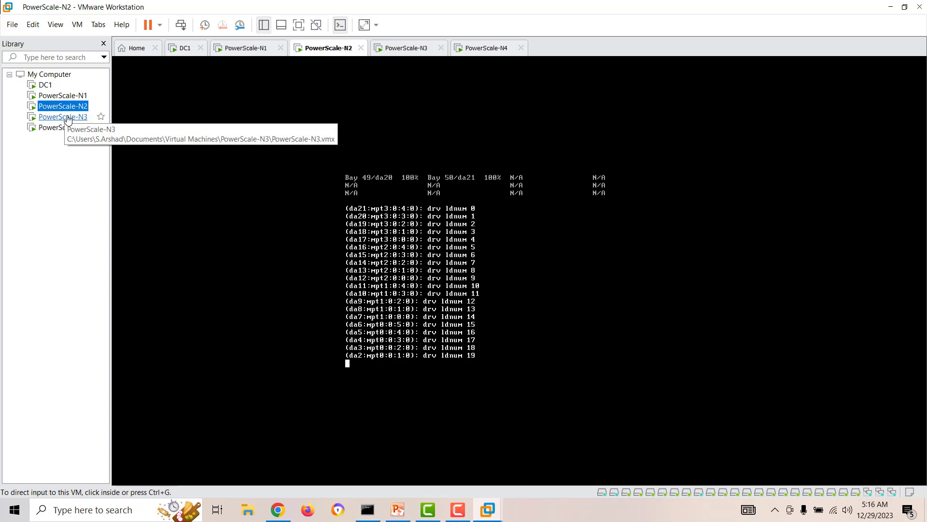
click(67, 118)
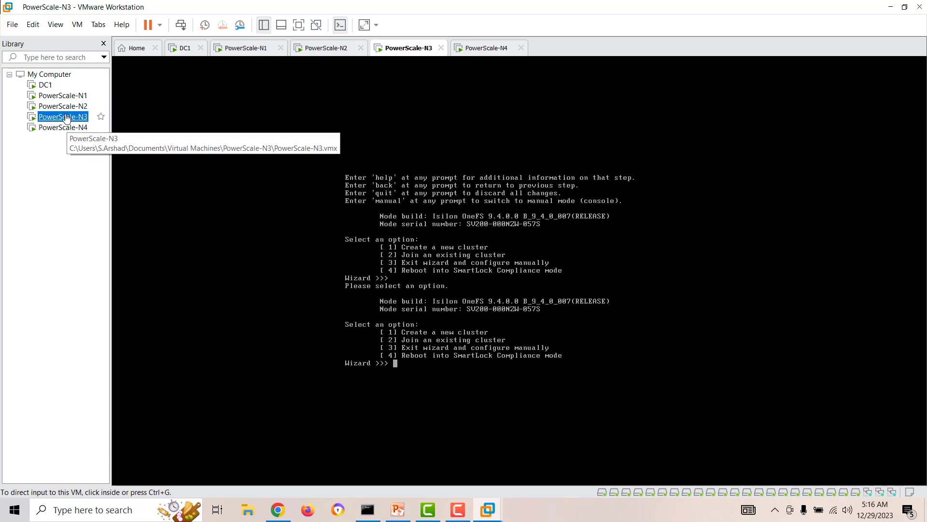
click(480, 394)
key(ctrl+alt)
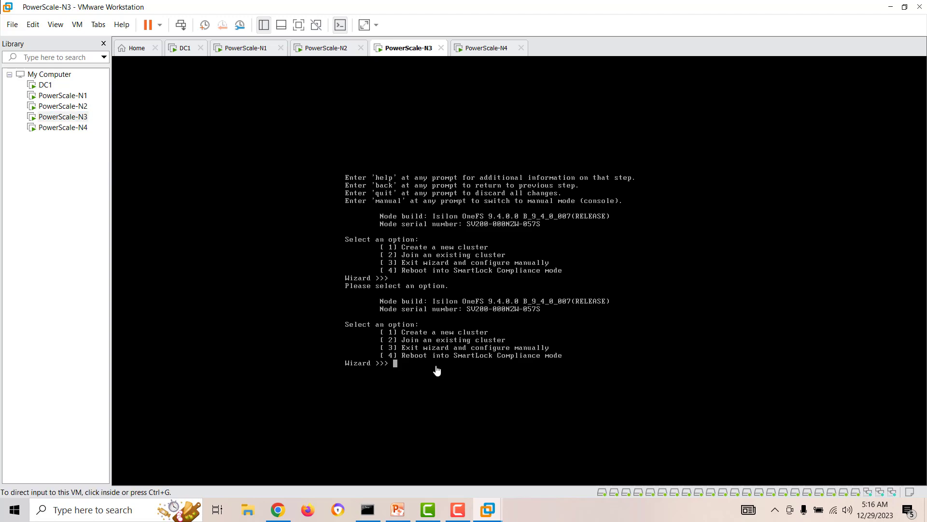
Step: Start a continuous ping to 192.168.50.22 (ping -t) in a second Command Prompt window
click(365, 510)
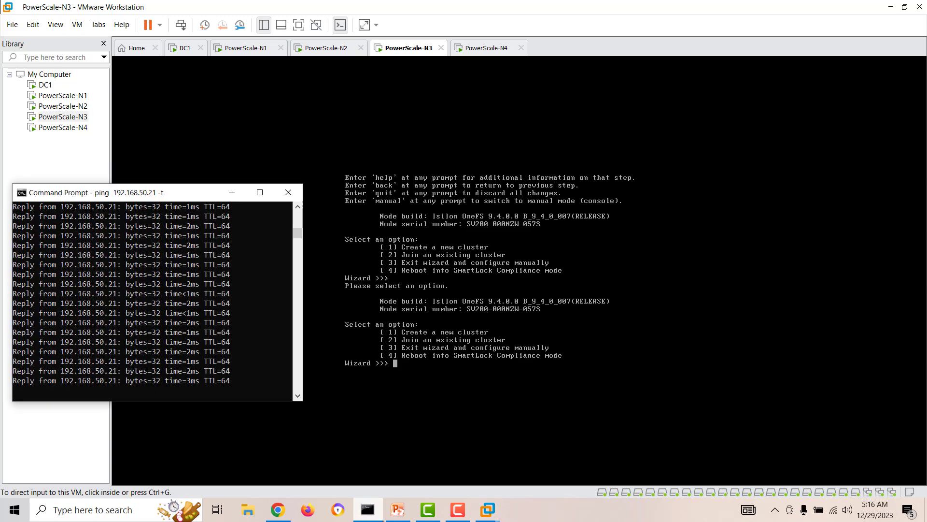
drag(191, 191, 212, 212)
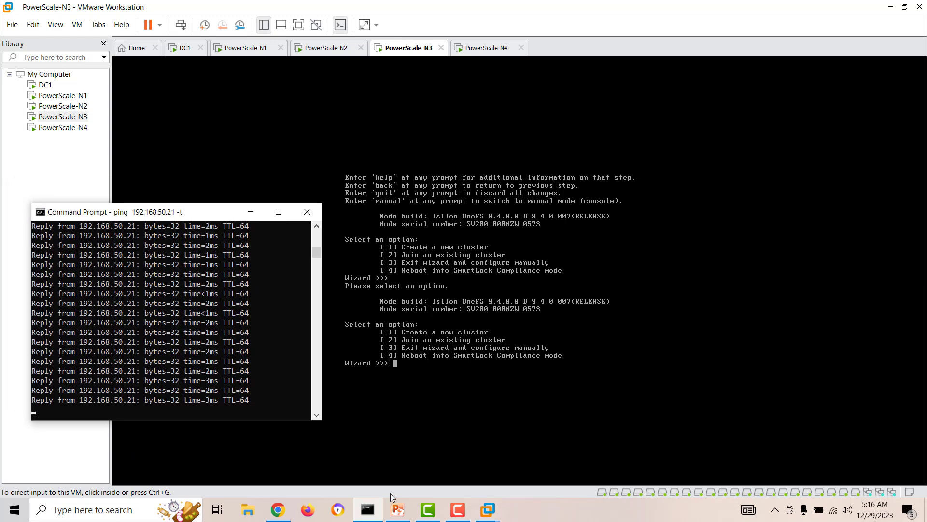
right_click(367, 509)
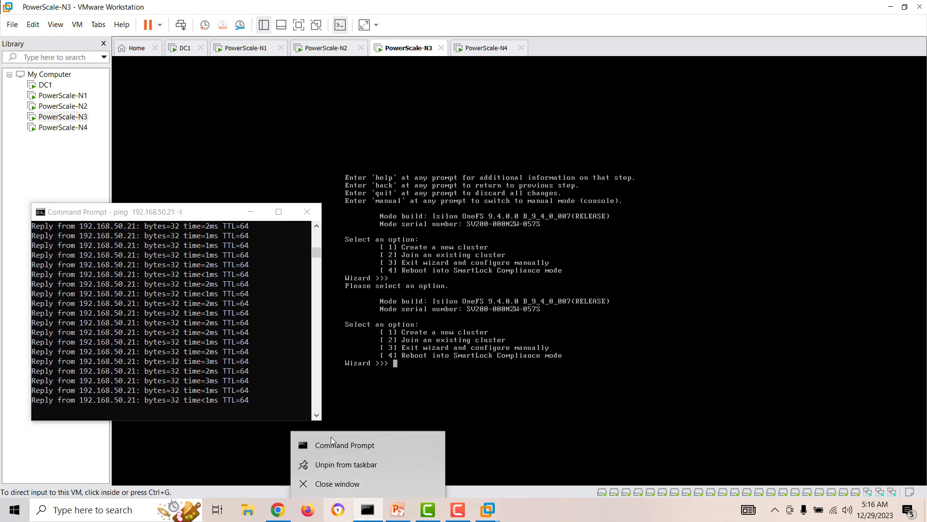
click(332, 445)
text(p)
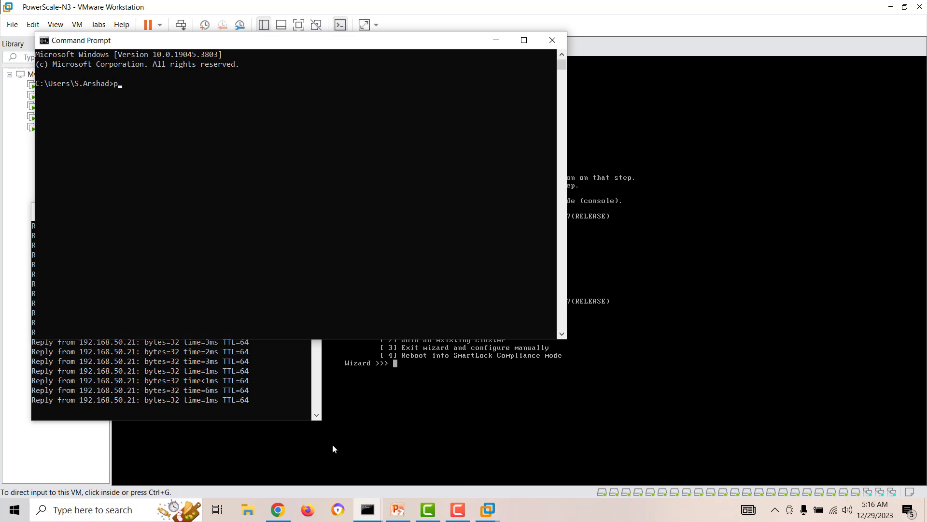
text(ing 192.168.50.22 -t)
key(Return)
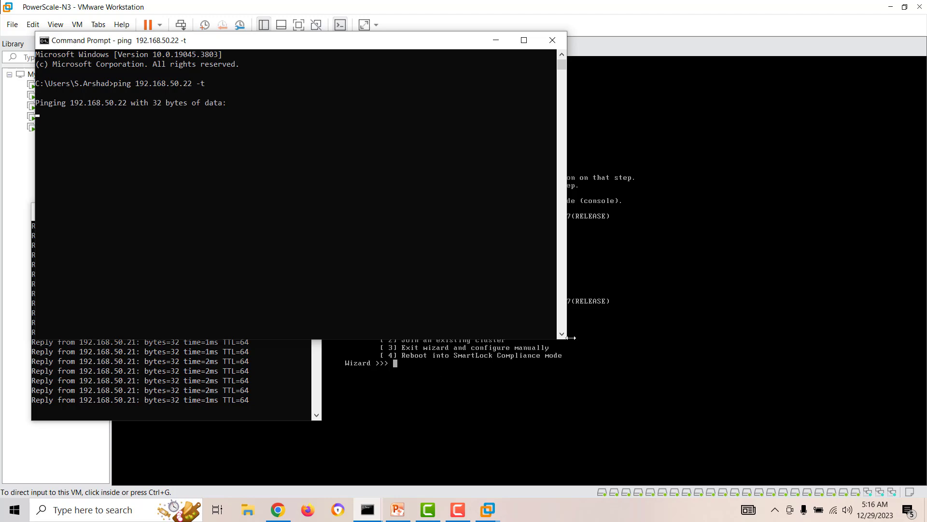
Step: Resize and reposition the 192.168.50.22 ping window, then show the PowerScale-N2 console
drag(566, 338, 323, 213)
drag(209, 45, 336, 278)
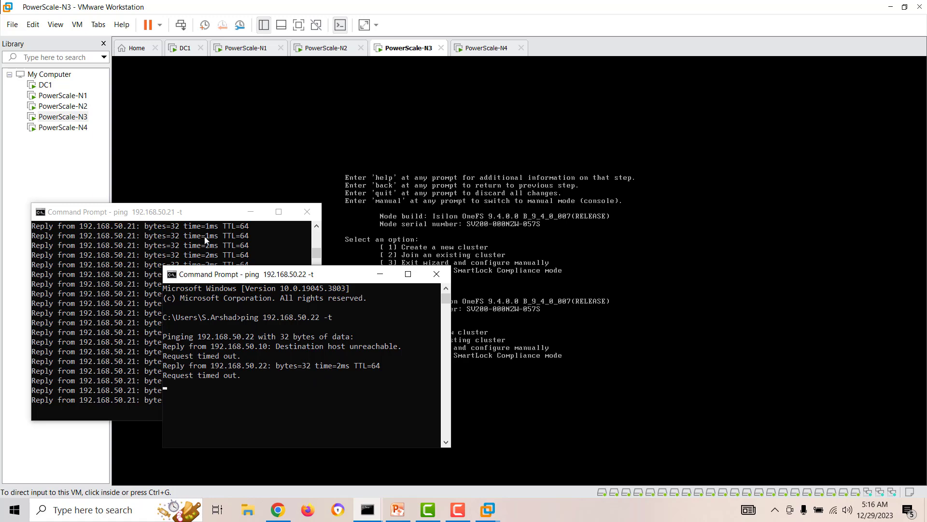
drag(229, 276, 156, 166)
drag(204, 167, 181, 113)
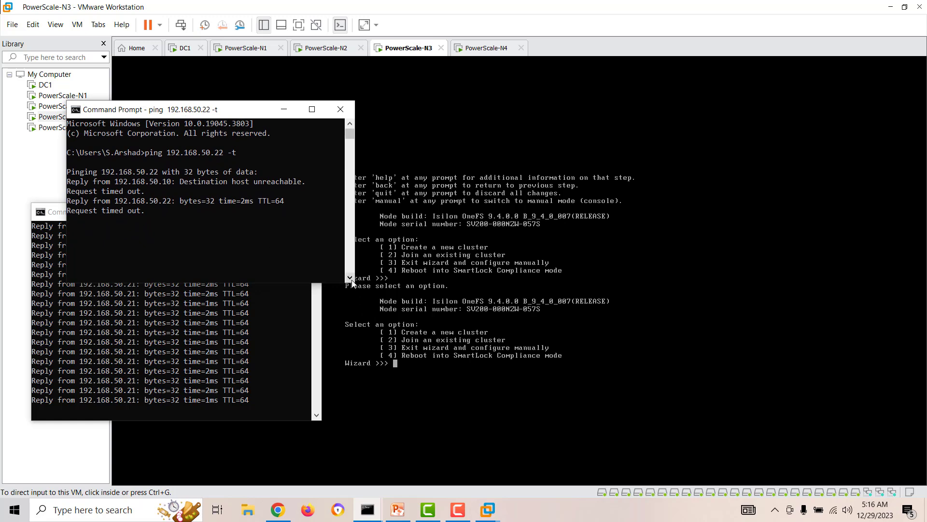
drag(355, 281, 453, 291)
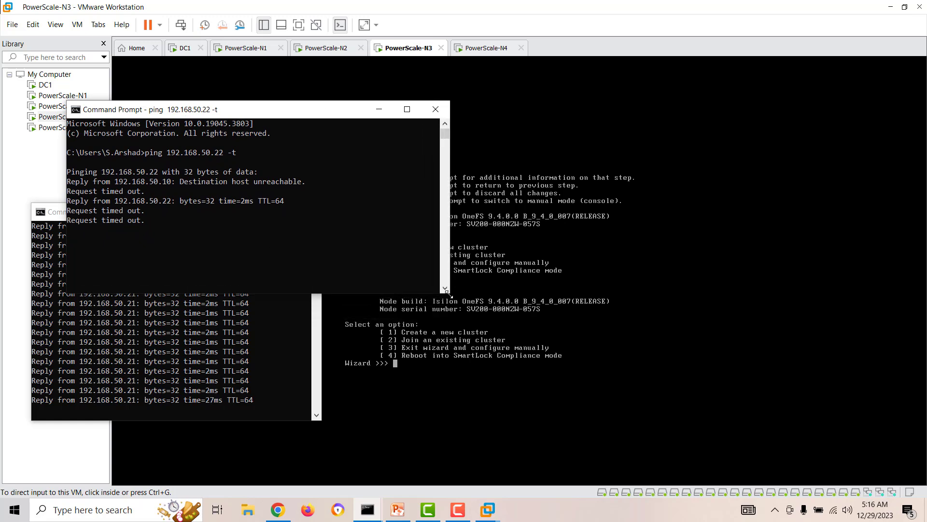
drag(334, 111, 360, 70)
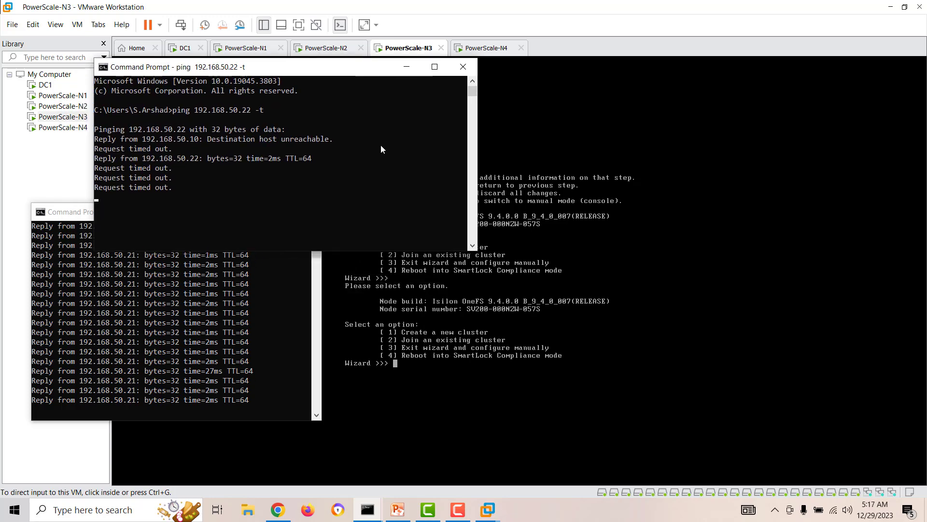
click(63, 106)
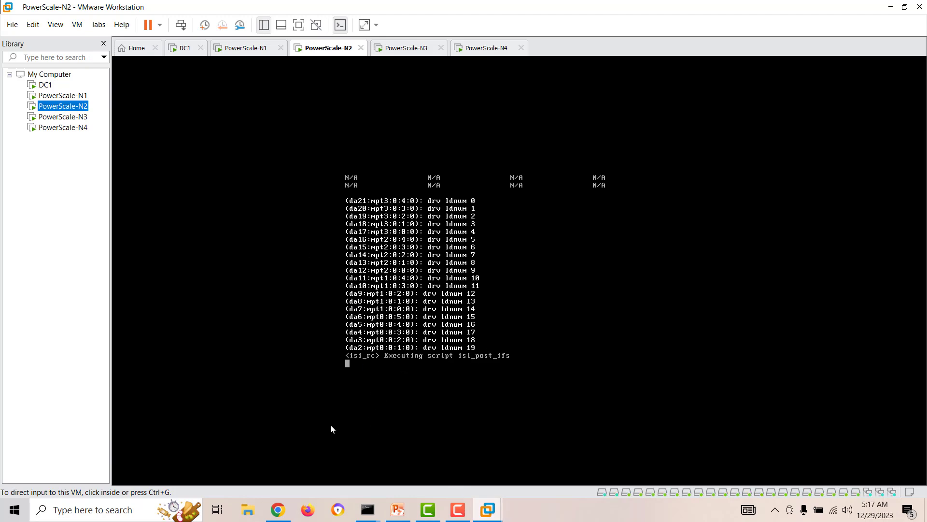
Step: Check both ping windows and the Storage Administration login page, then return to the PowerScale-N2 console
mouse_move(374, 513)
click(323, 465)
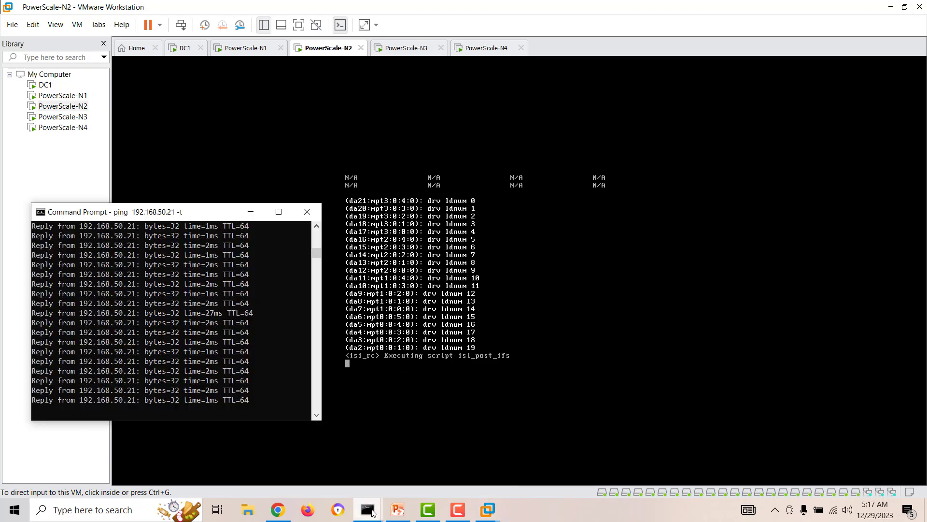
click(398, 471)
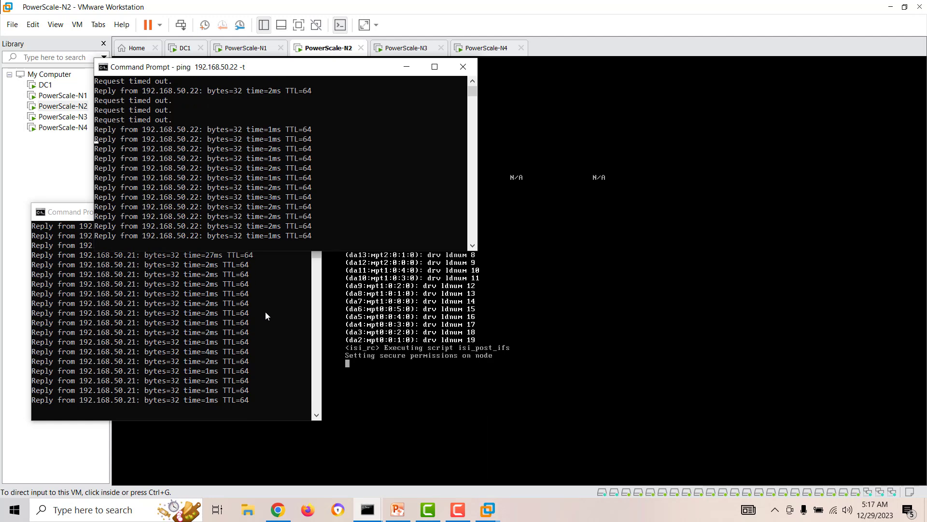
click(278, 509)
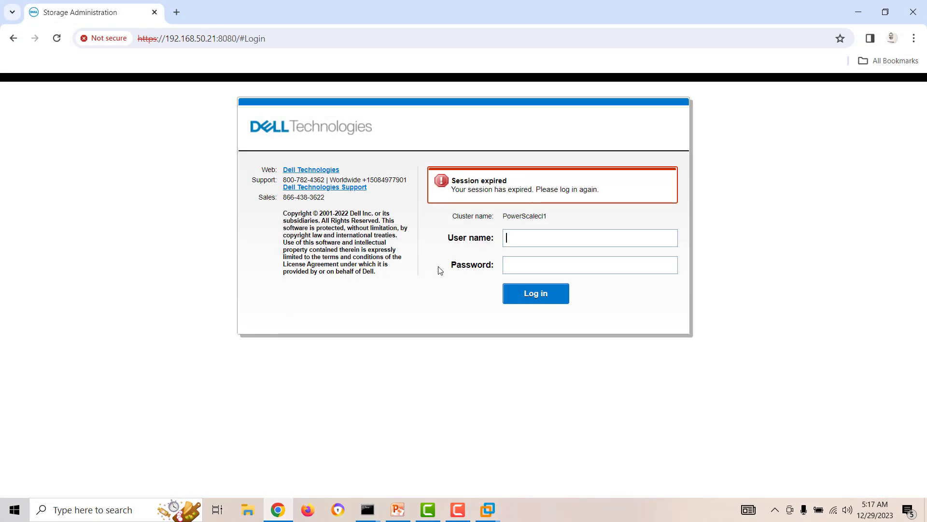
click(858, 13)
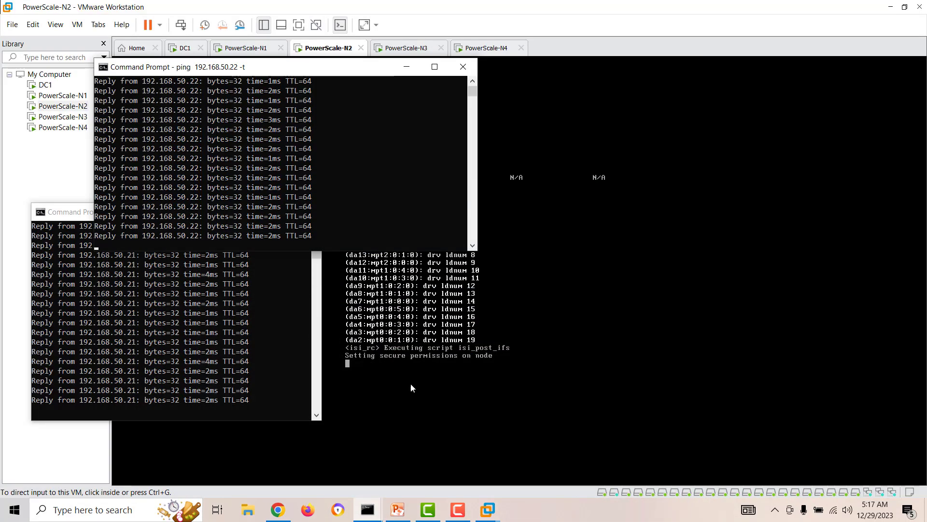
click(400, 379)
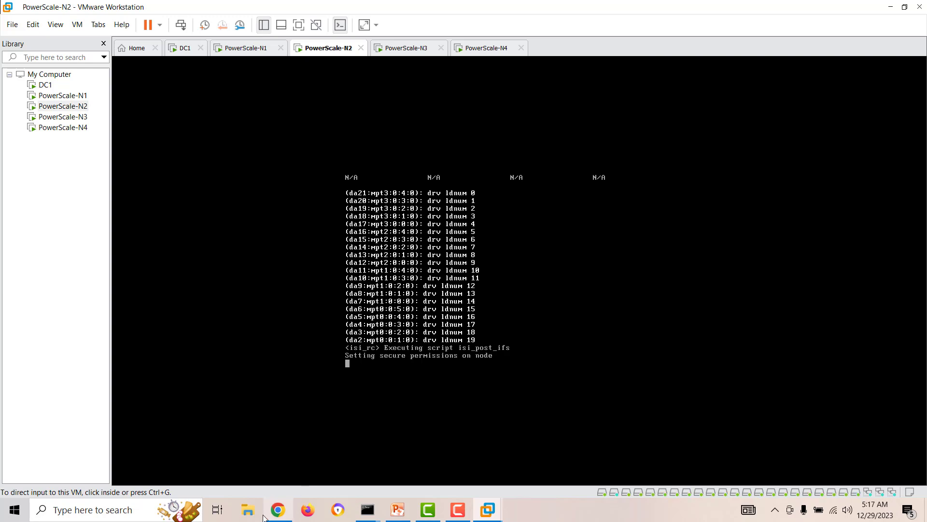
Step: Recheck the 192.168.50.21 ping window, then watch PowerScale-N2 reach its login prompt
mouse_move(277, 510)
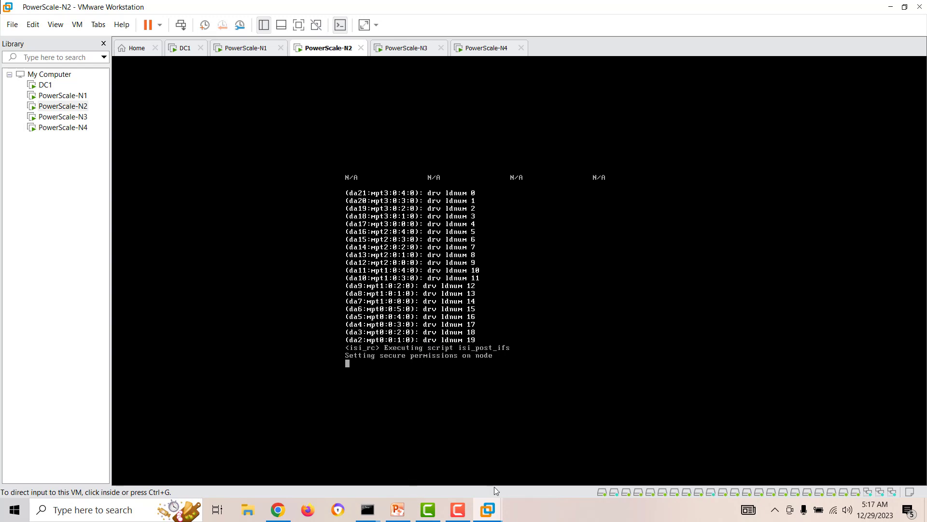
mouse_move(368, 510)
click(309, 467)
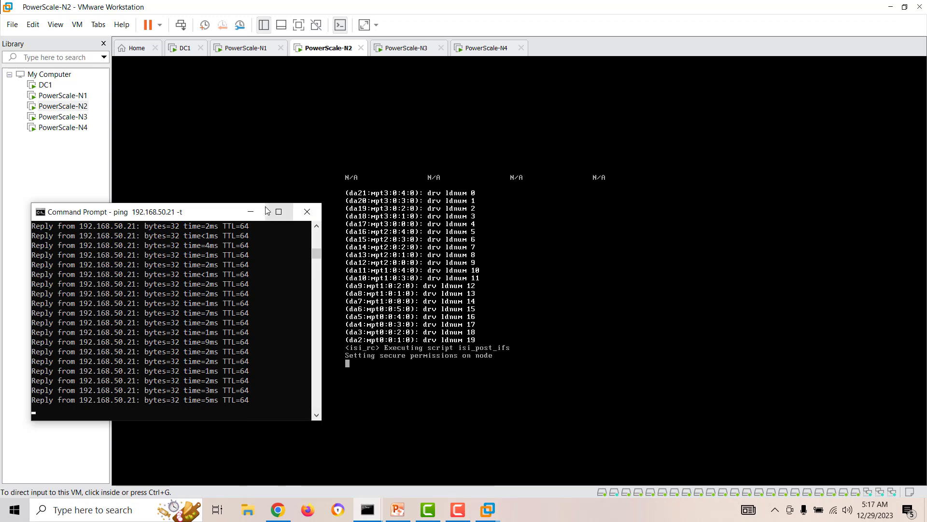
click(250, 211)
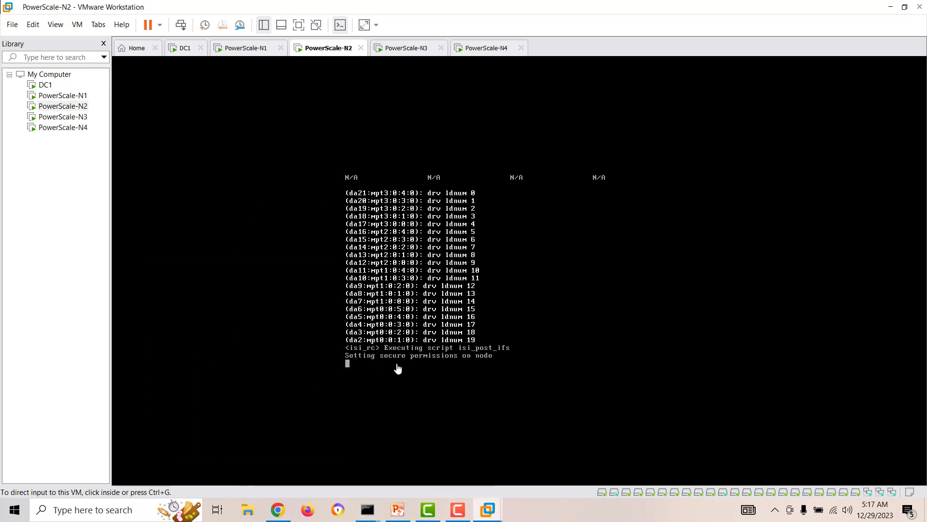
click(457, 510)
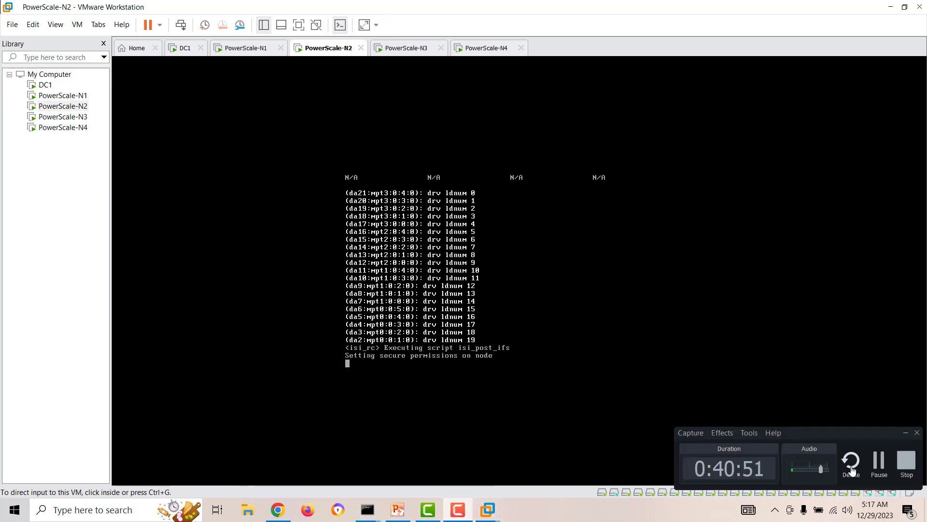
click(878, 463)
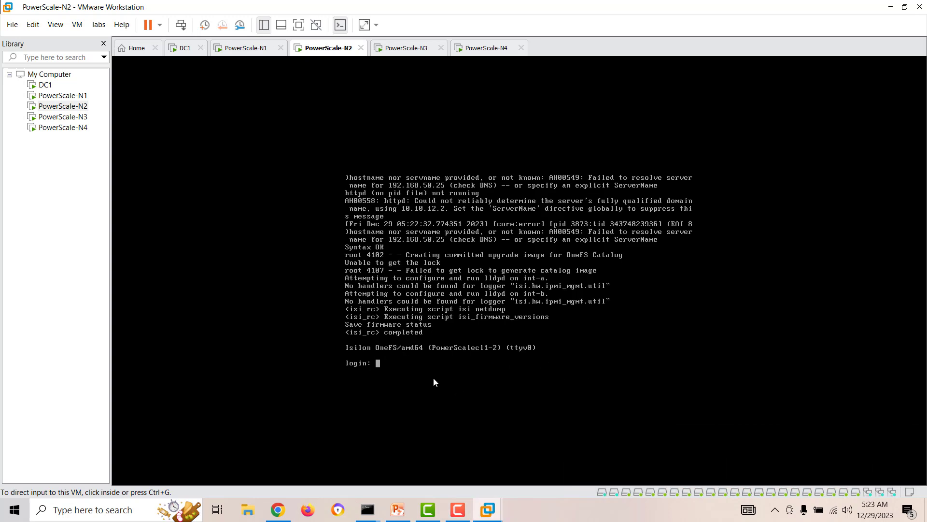
Step: Log into the PowerScale-N2 console as root, then return to the Storage Administration login page
click(415, 380)
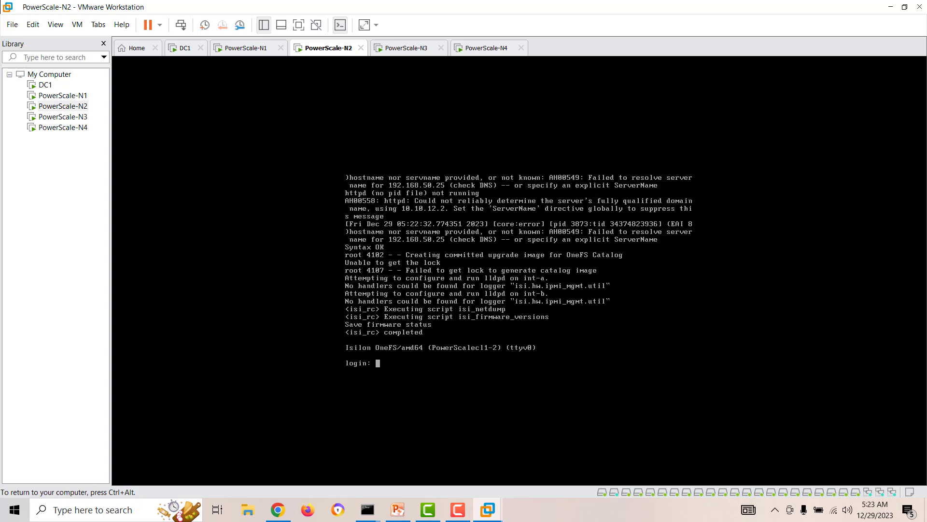
text(root)
key(Return)
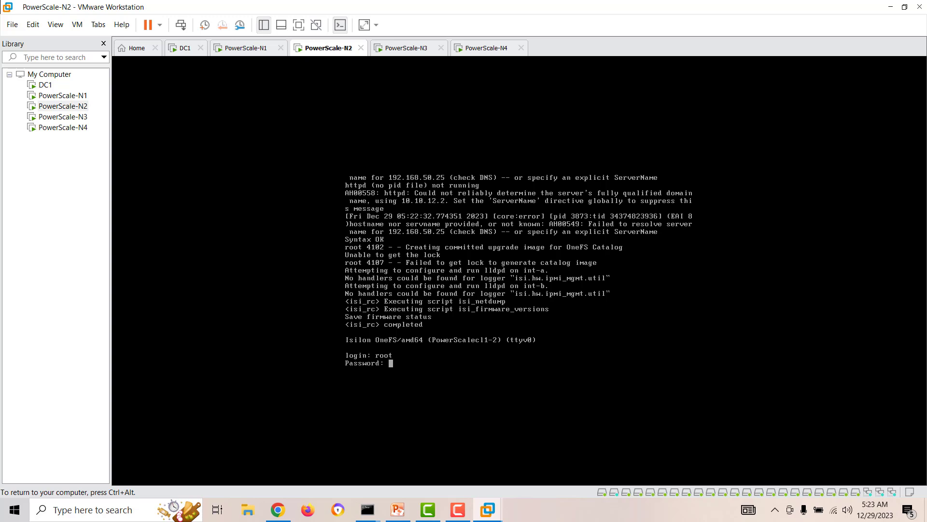
key(Return)
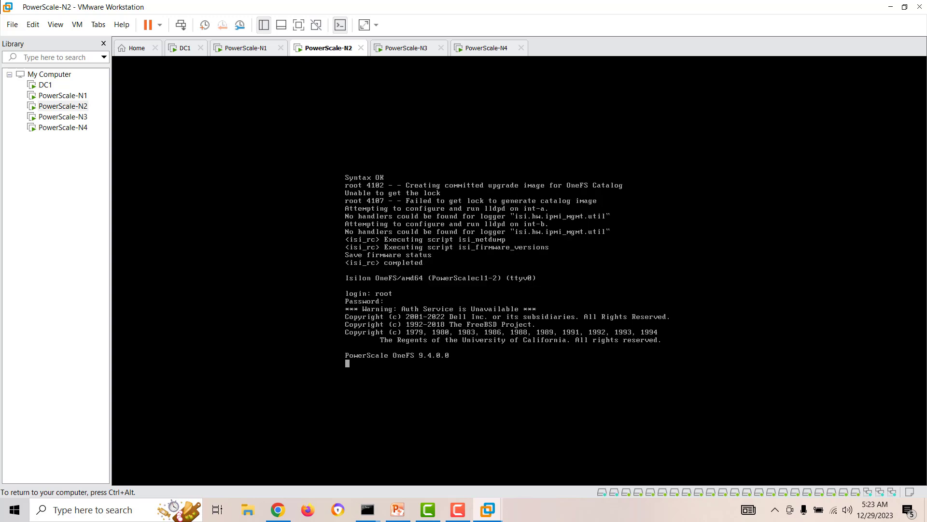
key(ctrl+alt)
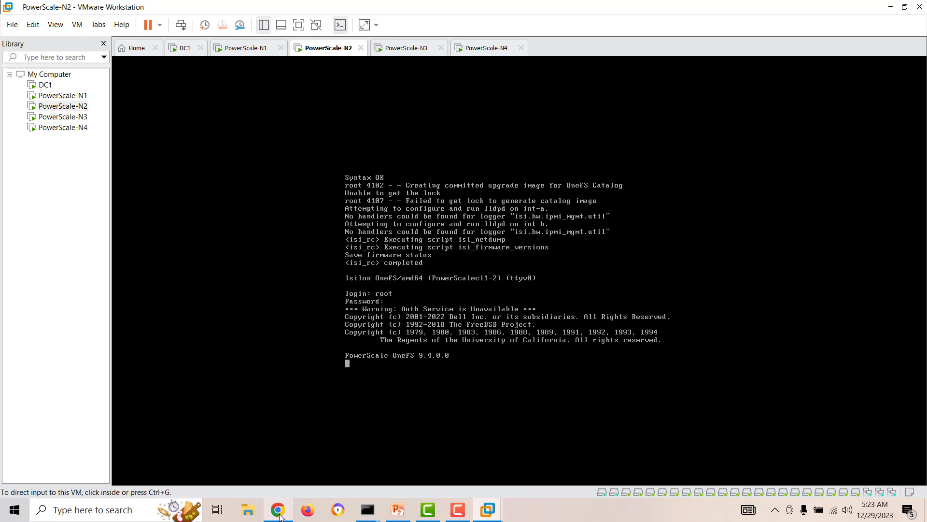
click(279, 515)
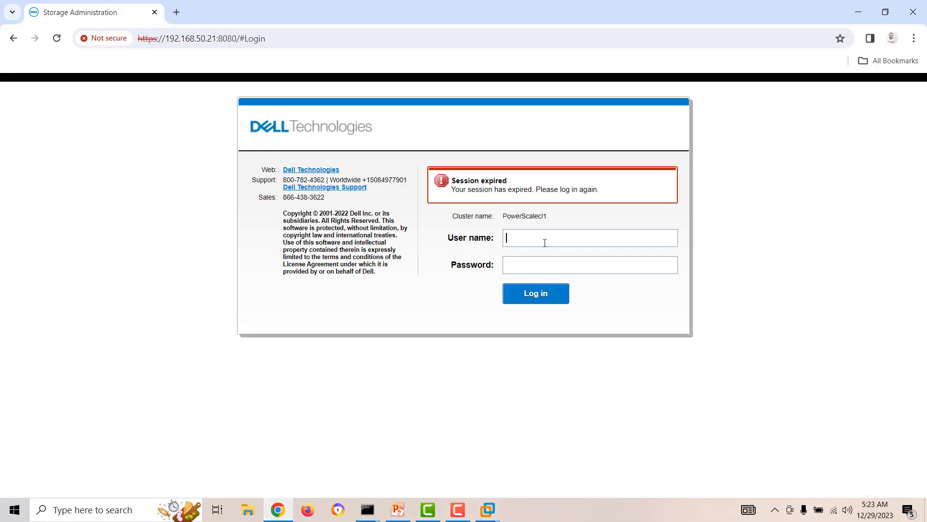
Step: Resubmit the OneFS web login as admin, then show PowerScale-N1's console in VMware Workstation
text(admin)
key(Tab)
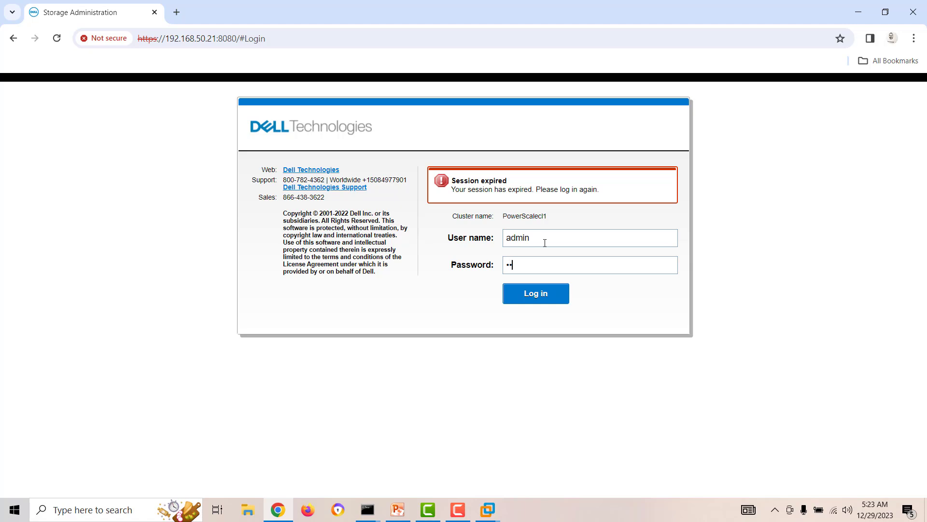
key(Return)
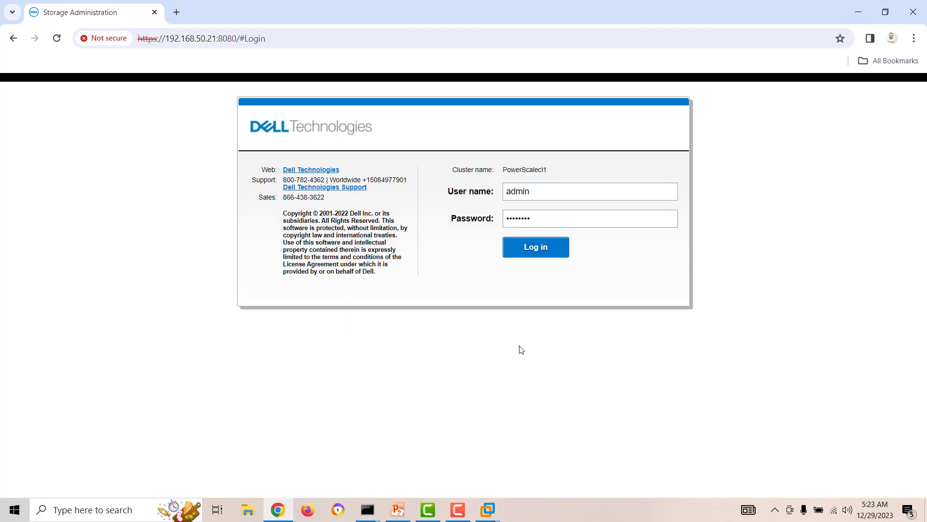
click(488, 512)
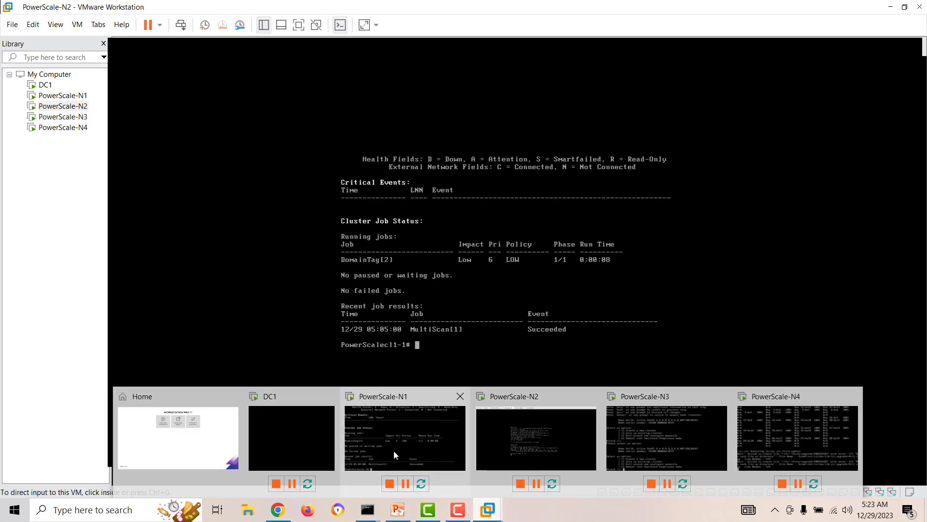
click(393, 450)
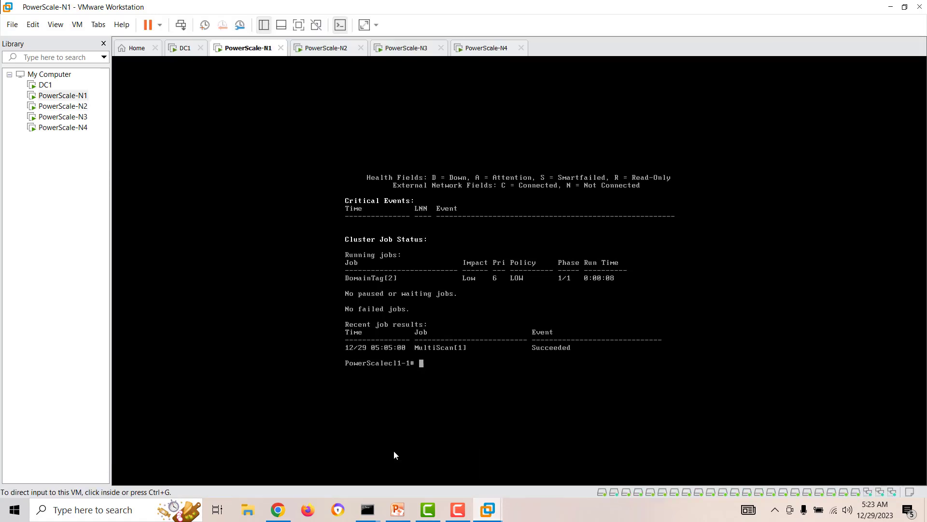
Step: Run isi status on the PowerScale-N2 console after a mistyped 'isis status' attempt fails
click(71, 107)
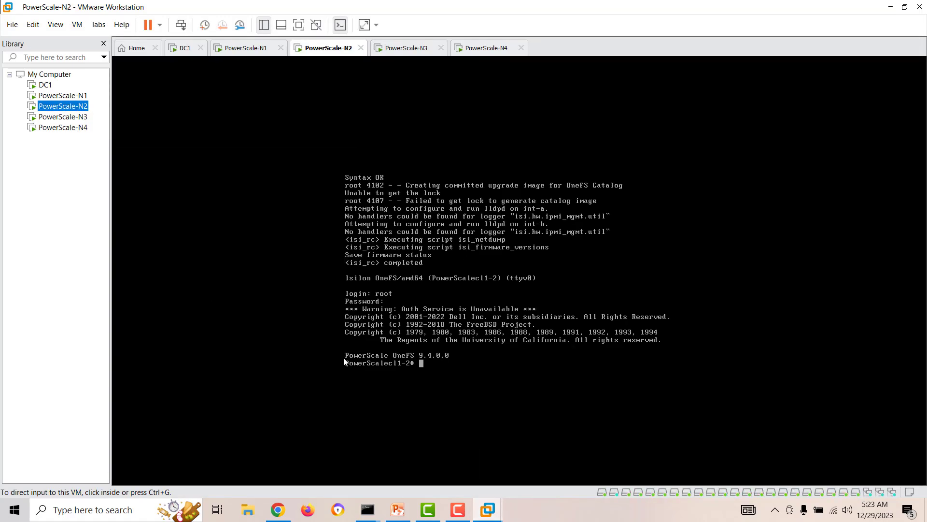
click(457, 370)
text(isis s)
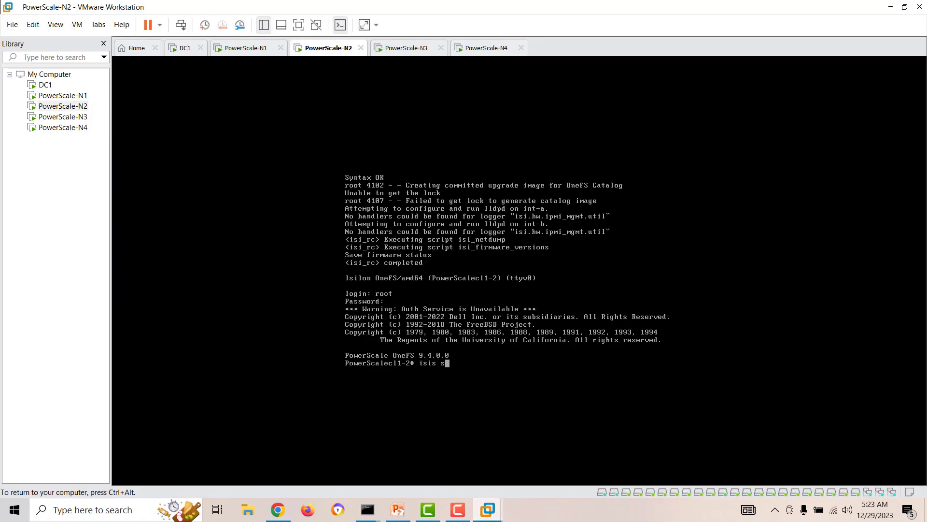
text(tatus)
key(Return)
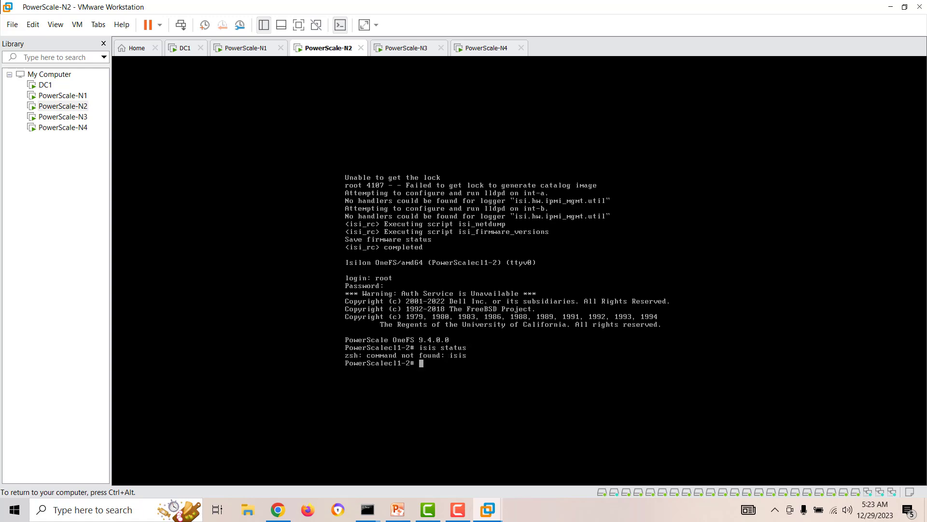
text(isi status)
key(Return)
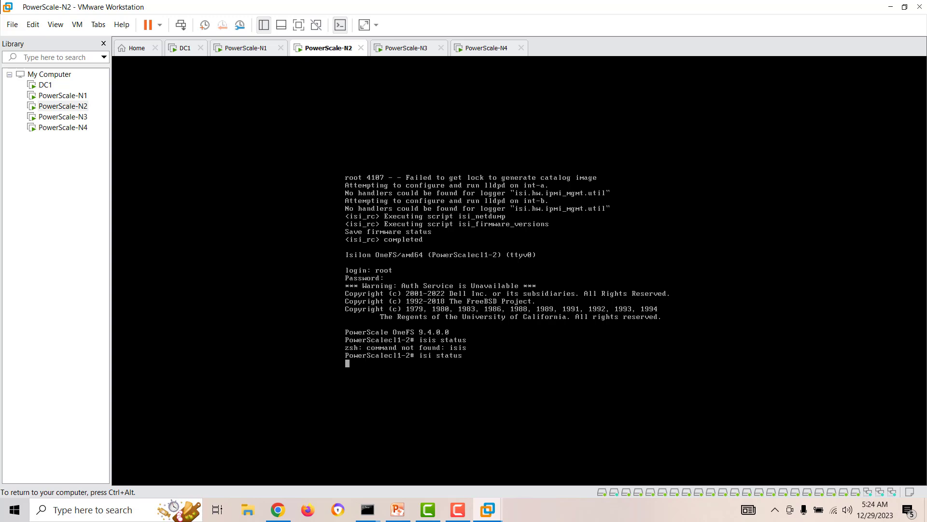
key(ctrl+alt)
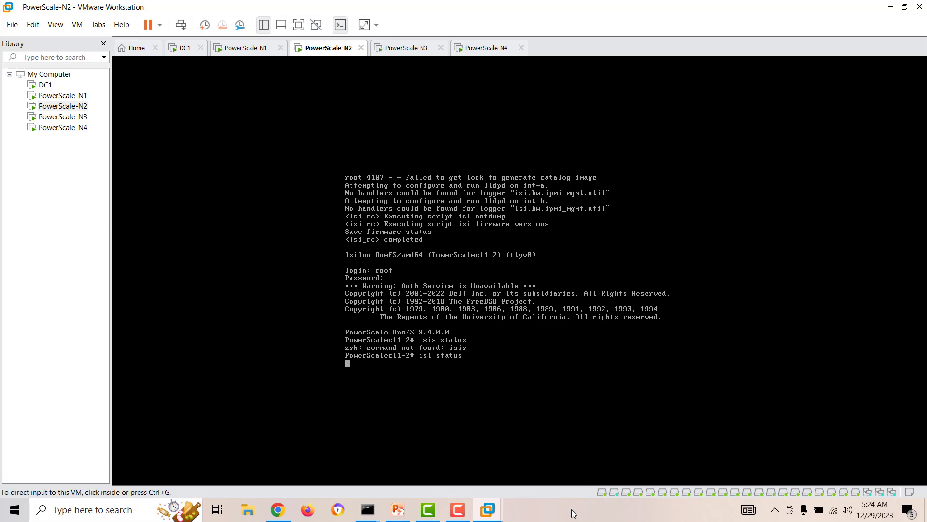
Step: Check host CPU usage on Task Manager's Performance tab, then close Task Manager
right_click(572, 509)
click(614, 453)
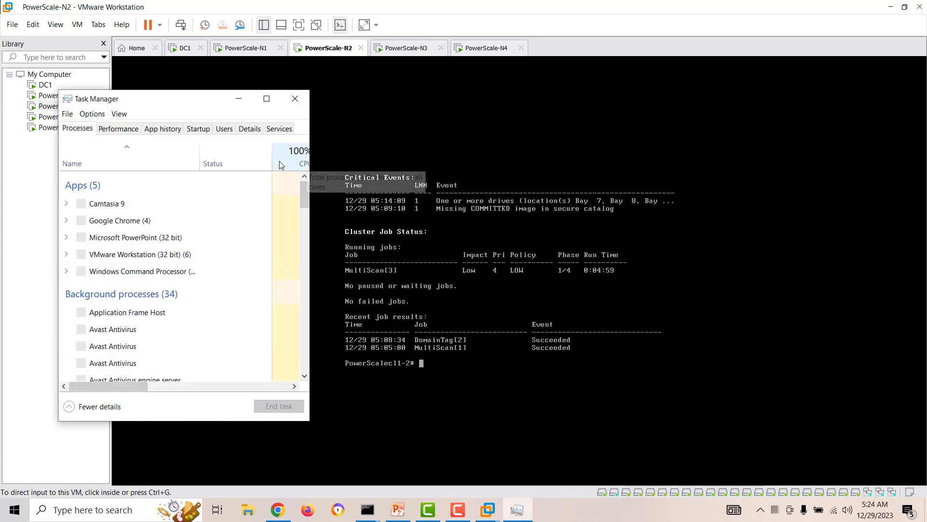
click(119, 129)
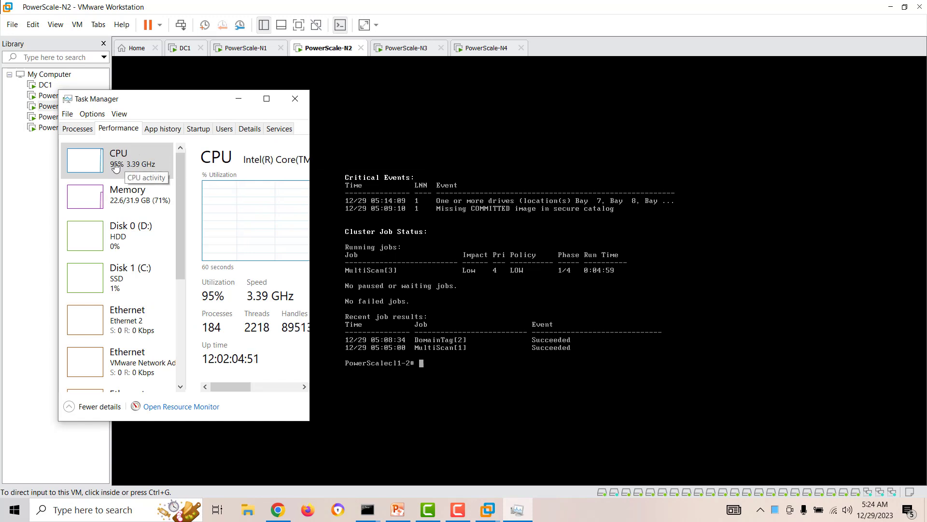
click(295, 99)
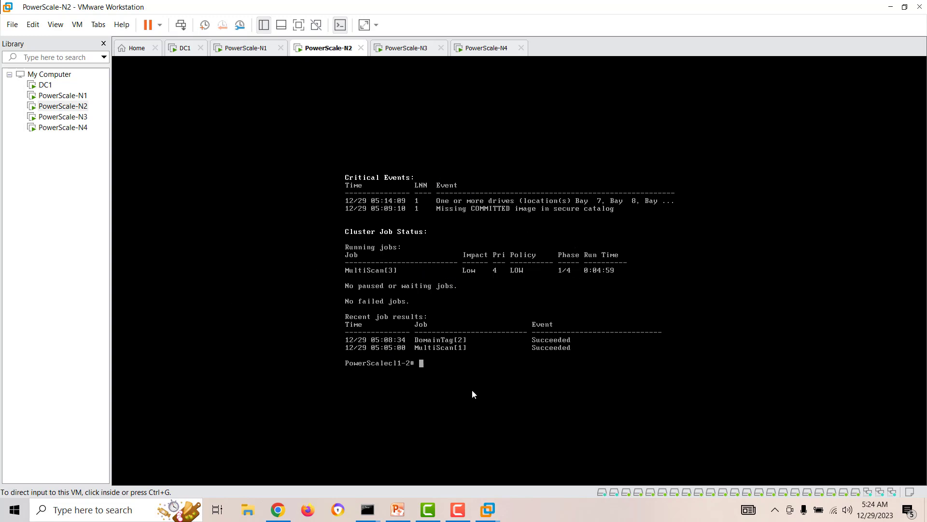
Step: Glance at the blank OneFS dashboard in Chrome, then return to VMware Workstation's PowerScale-N1 console
click(278, 509)
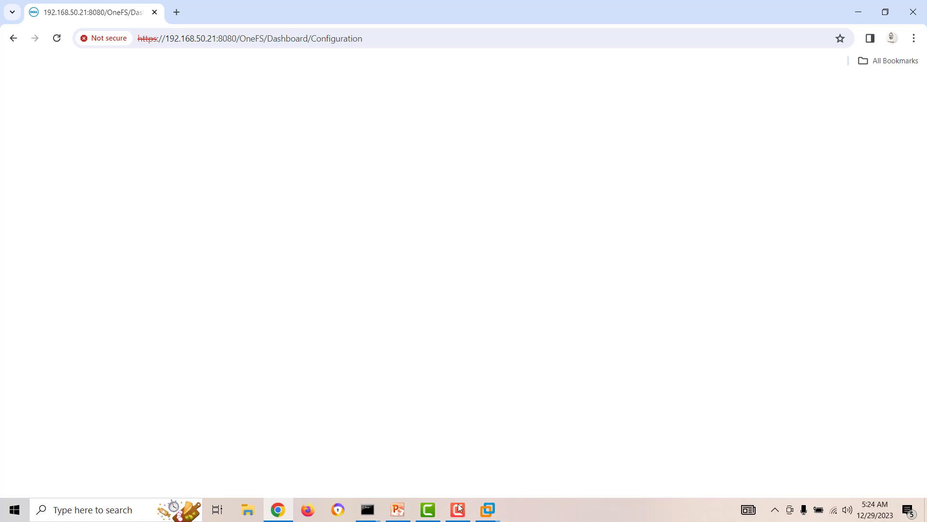
click(488, 509)
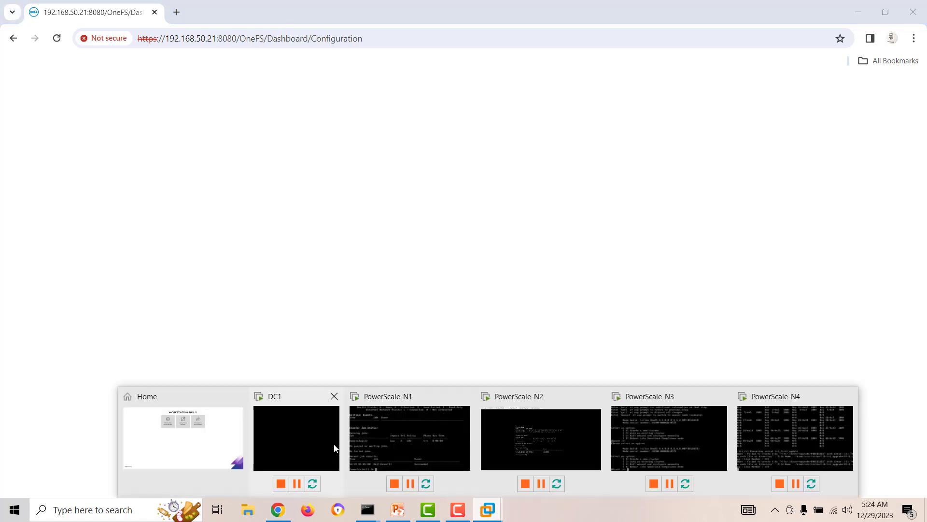
click(177, 450)
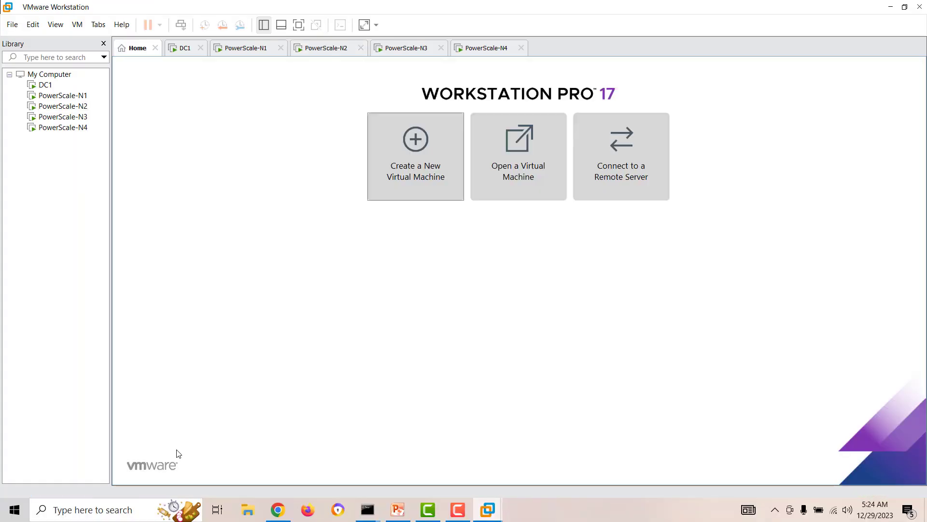
click(67, 96)
Step: Review PowerScale-N1's settings (6 GB memory, 2 processors) and cancel without changes
right_click(67, 97)
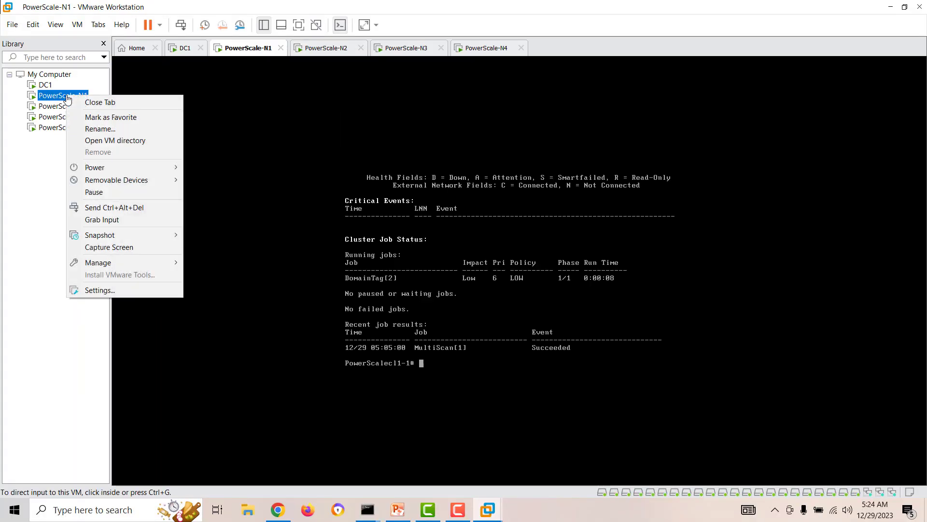
click(114, 289)
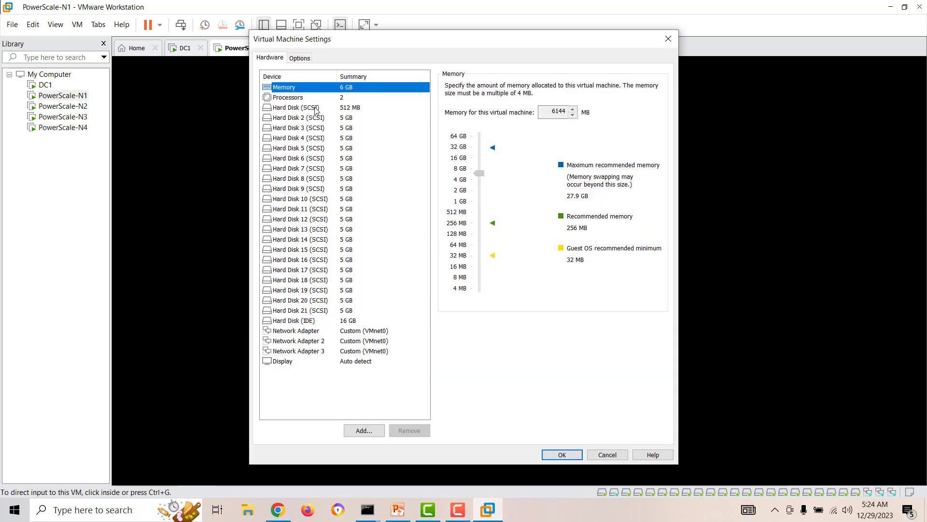
click(311, 99)
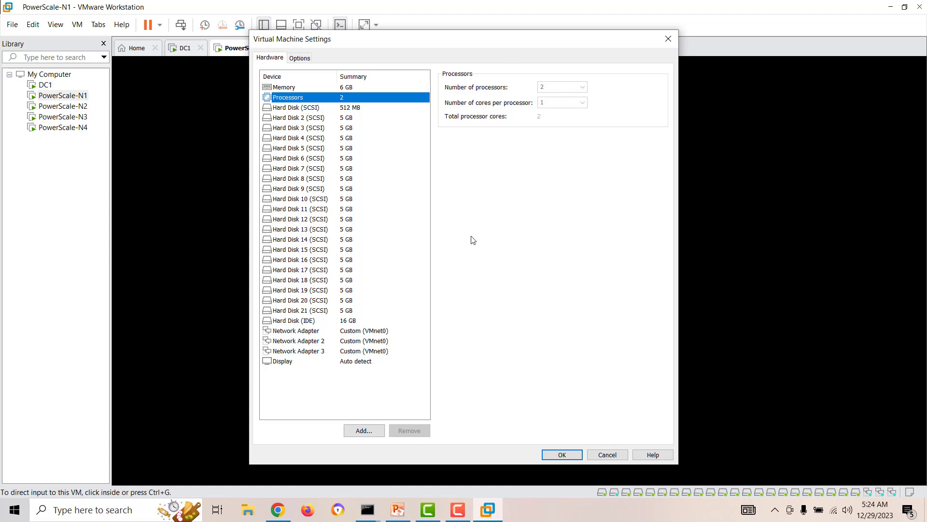
click(614, 457)
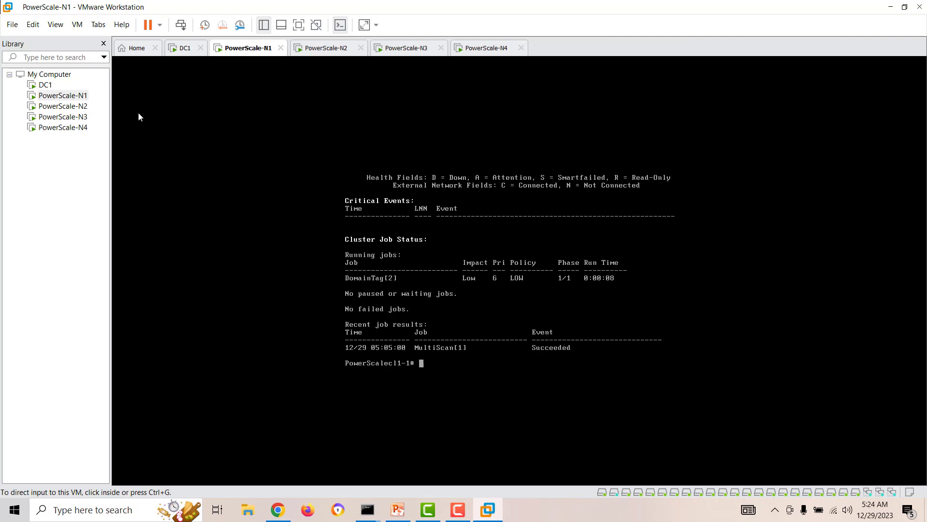
Step: Switch to PowerScale-N2, then reload the blank OneFS dashboard in Chrome
click(80, 109)
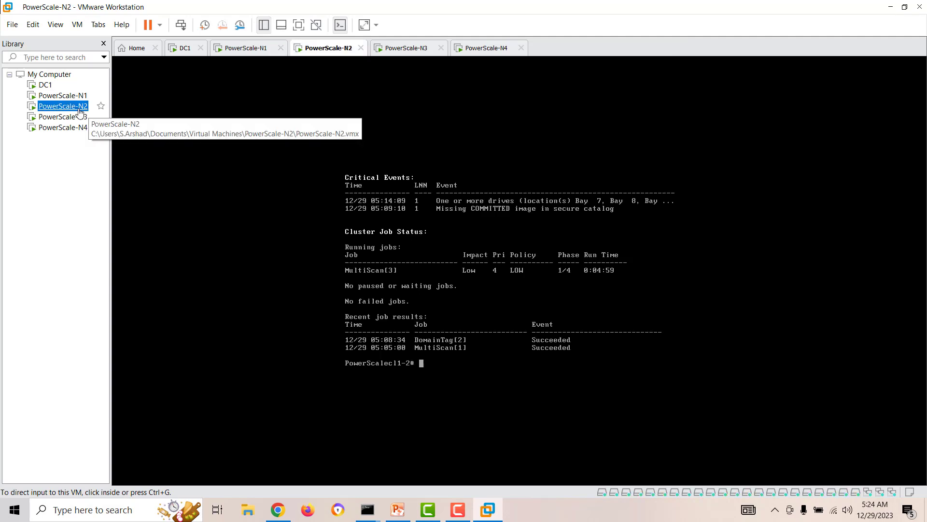
click(278, 509)
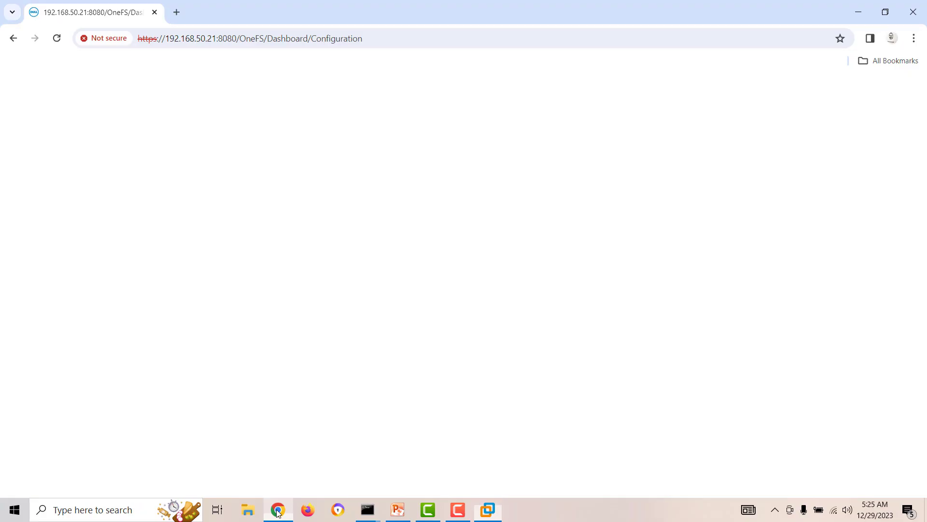
click(57, 40)
Step: Open and close Task Manager, then show the powered-off PowerScale-N3 tab
right_click(558, 512)
click(594, 450)
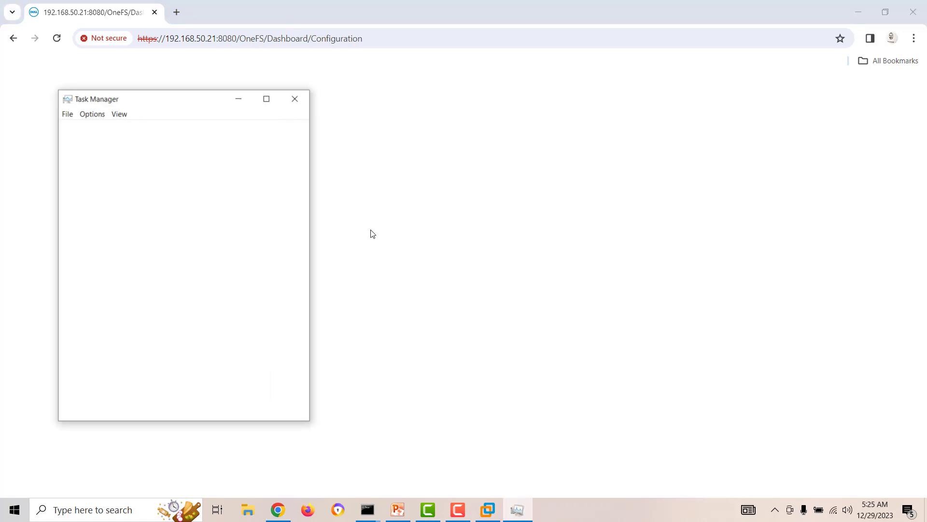
click(295, 98)
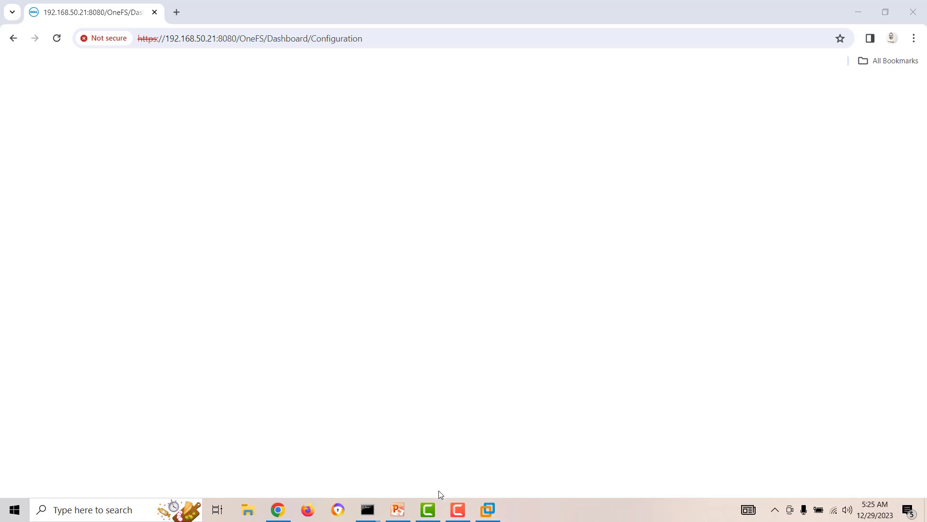
click(457, 510)
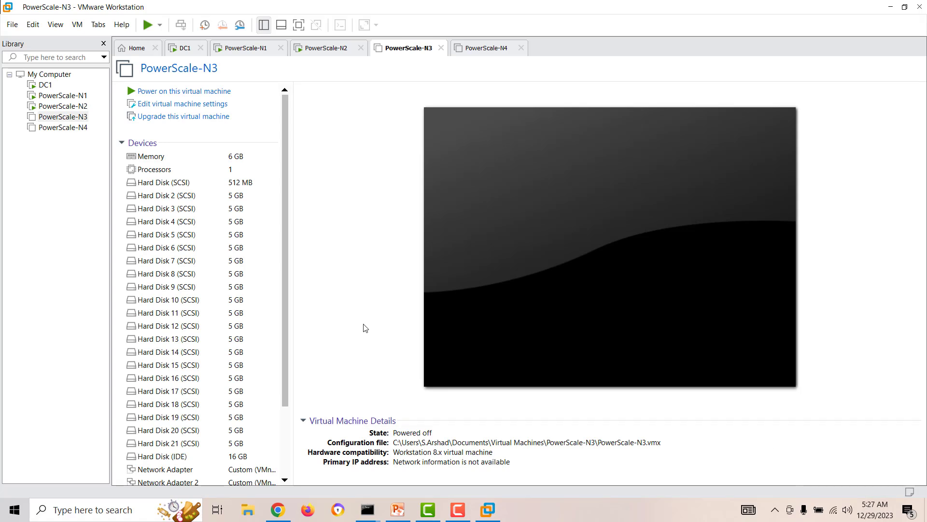
Step: Select PowerScale-N4, check host CPU in Task Manager, then bring up the loaded OneFS dashboard
click(66, 127)
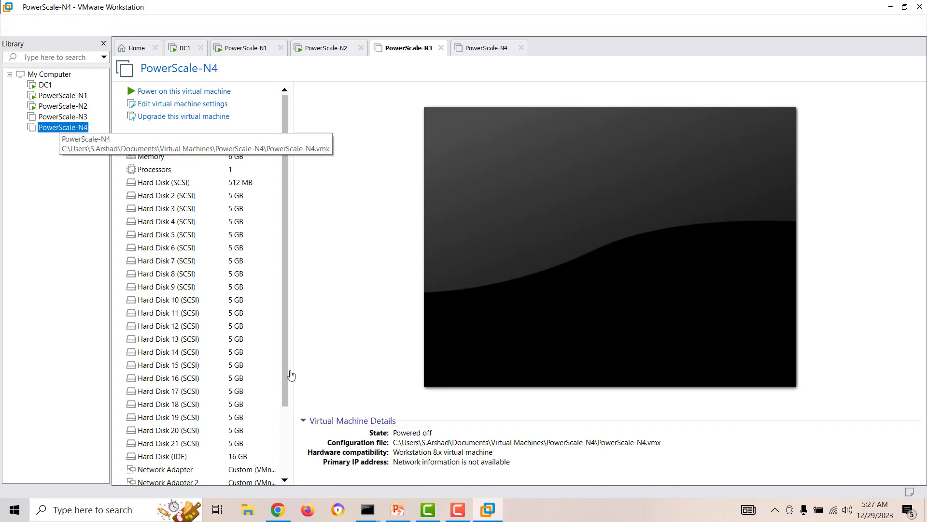
right_click(573, 511)
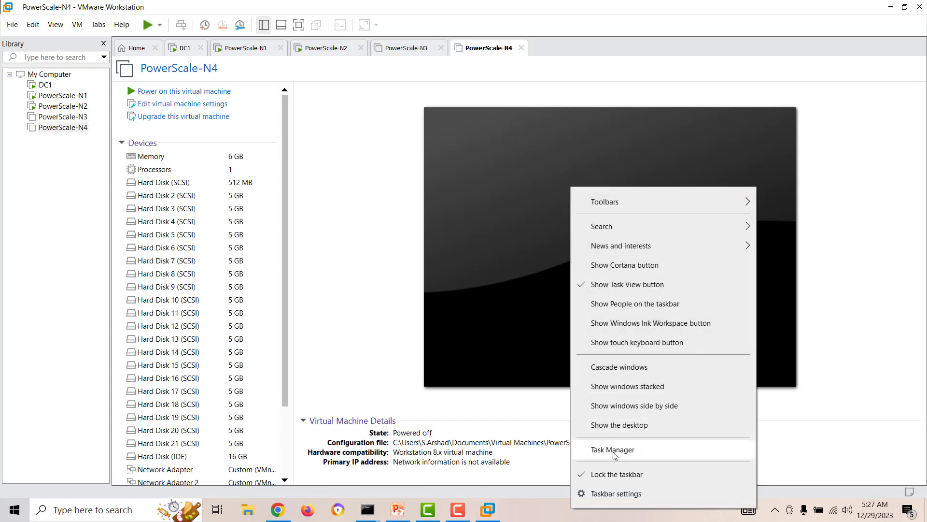
click(599, 449)
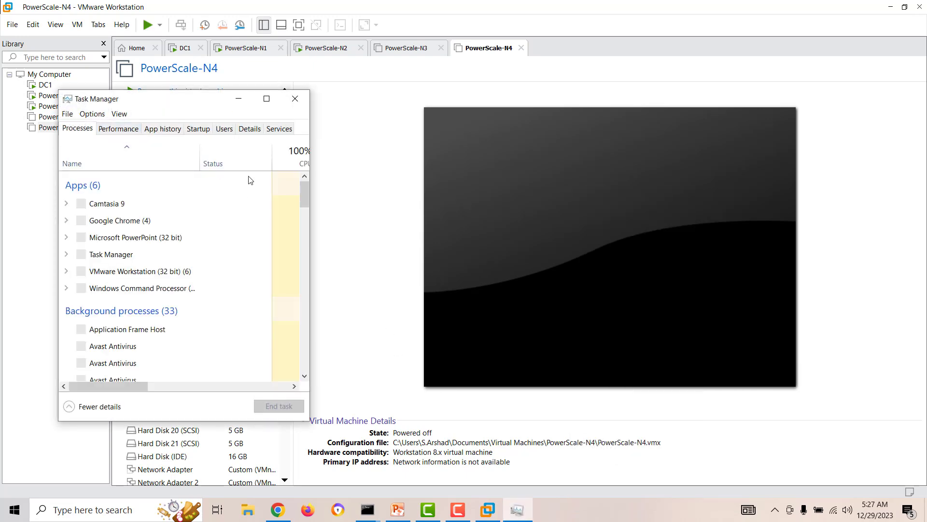
click(119, 129)
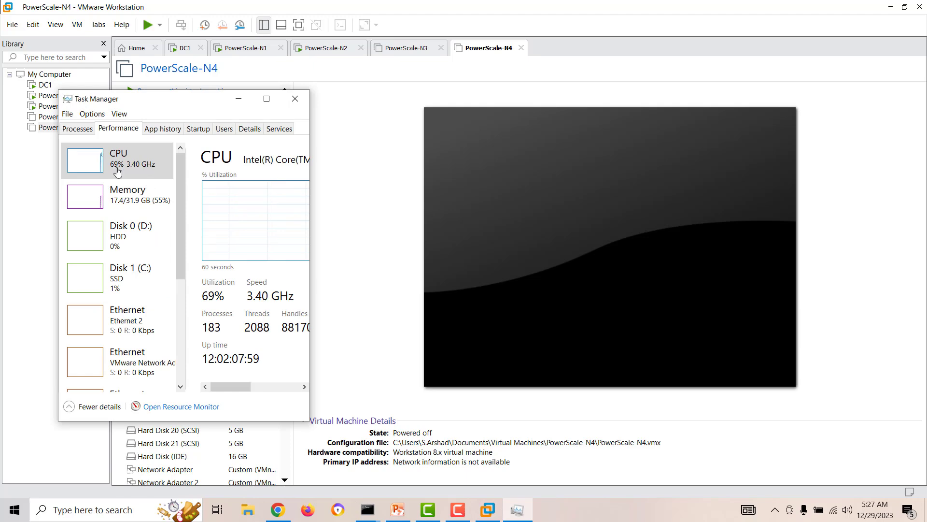
click(295, 99)
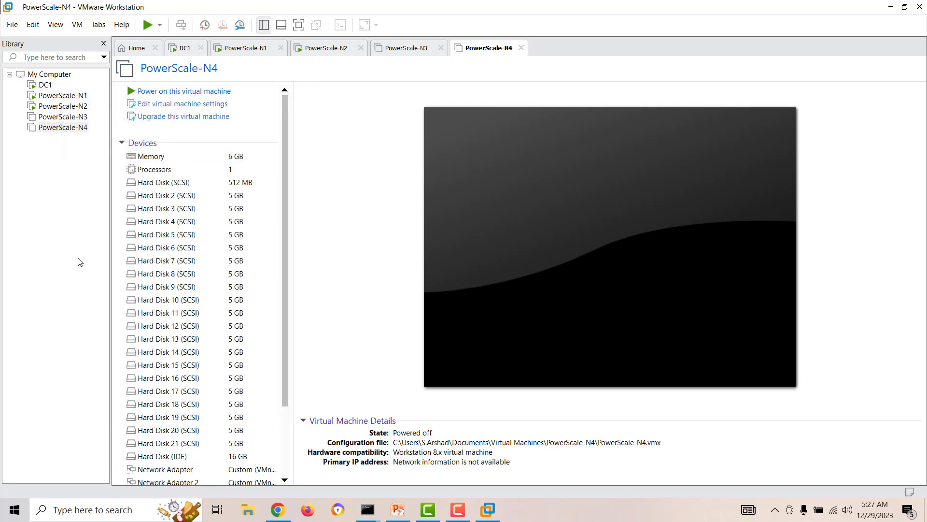
click(268, 519)
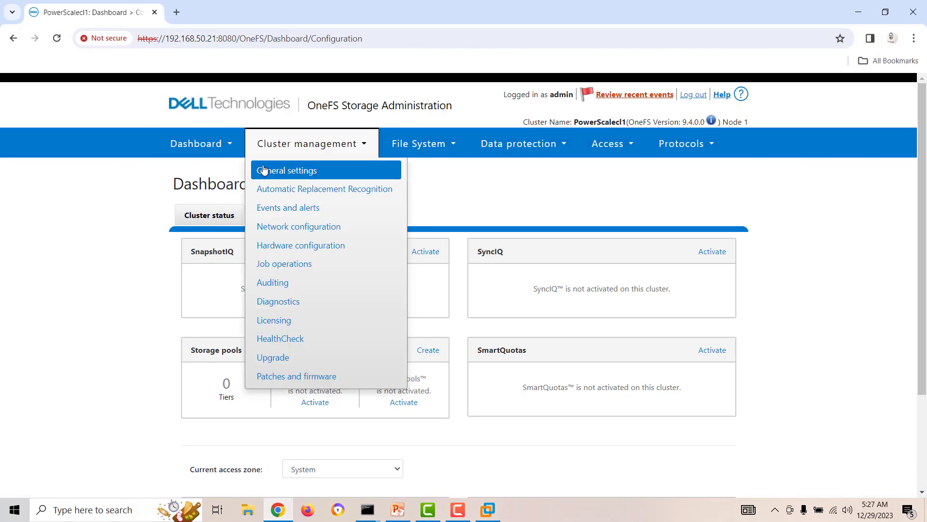
Step: Open Dashboard > Cluster overview and review PowerScalecl1's nodes 1 and 2 and storage usage
mouse_move(183, 150)
click(189, 174)
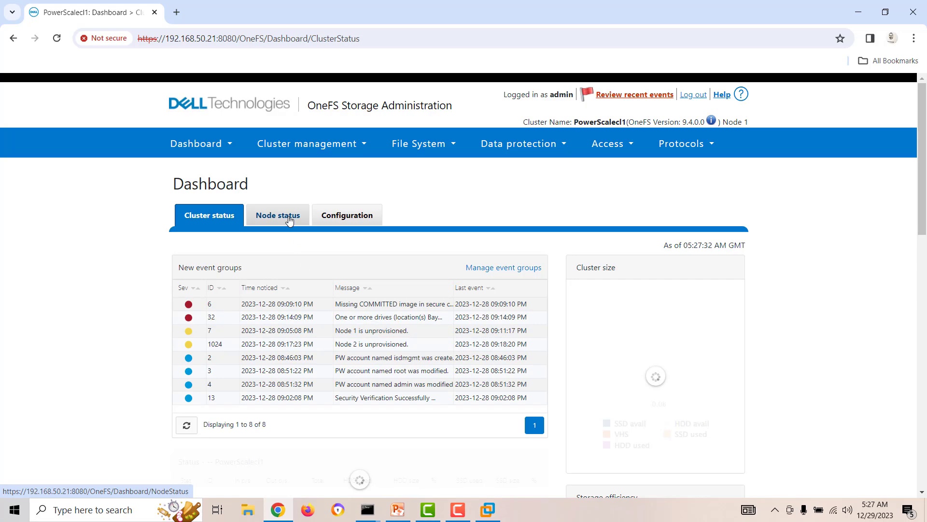
scroll(375, 263, down, 4)
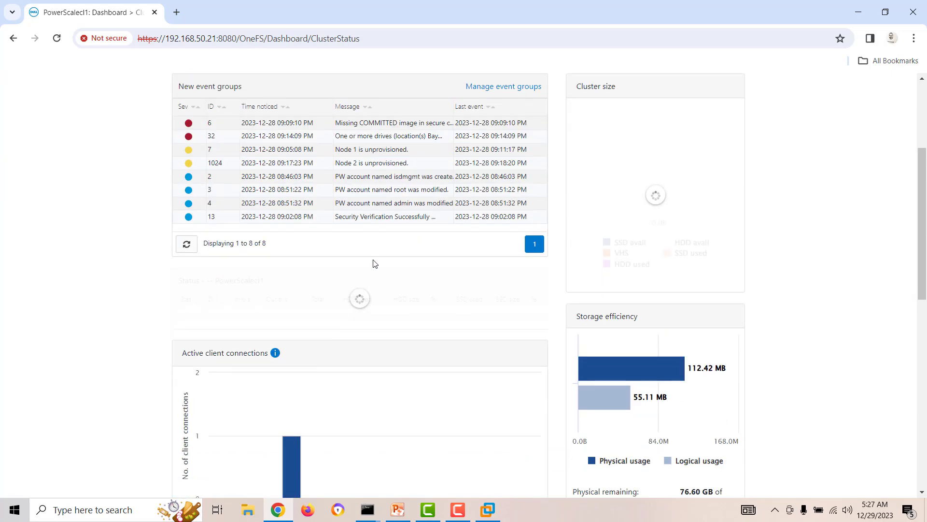
scroll(375, 263, down, 1)
scroll(376, 263, down, 1)
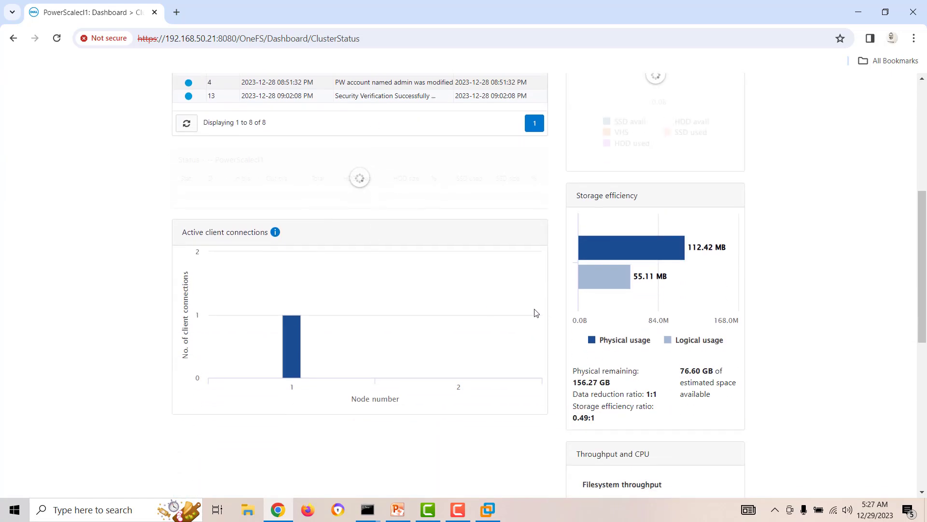
scroll(673, 259, up, 2)
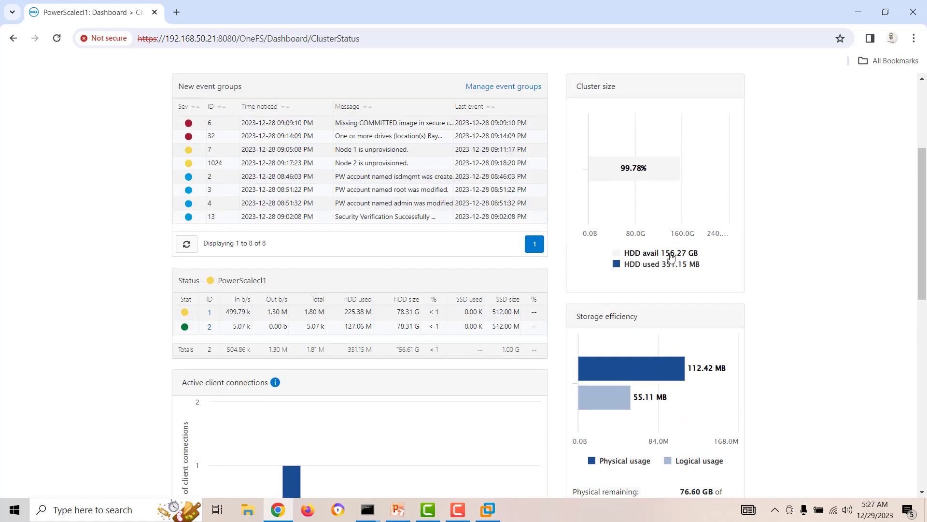
scroll(406, 256, up, 1)
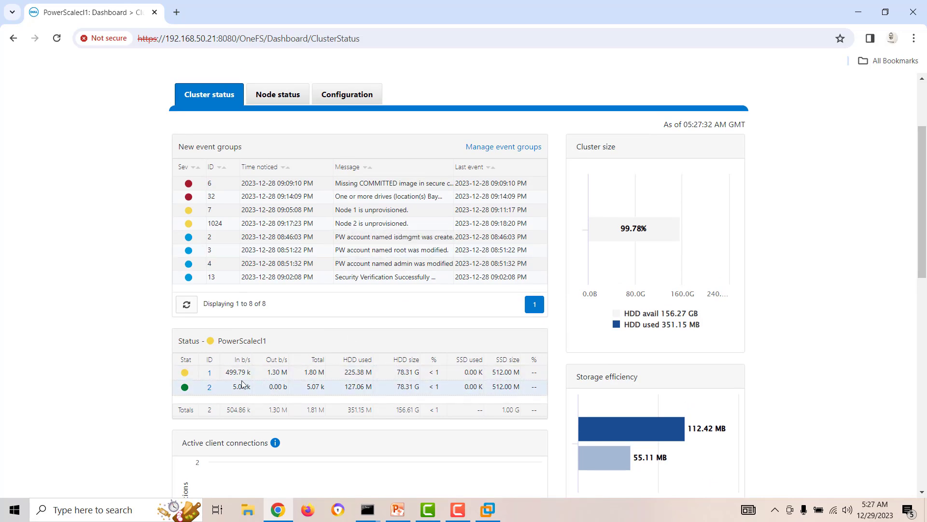
scroll(277, 181, up, 2)
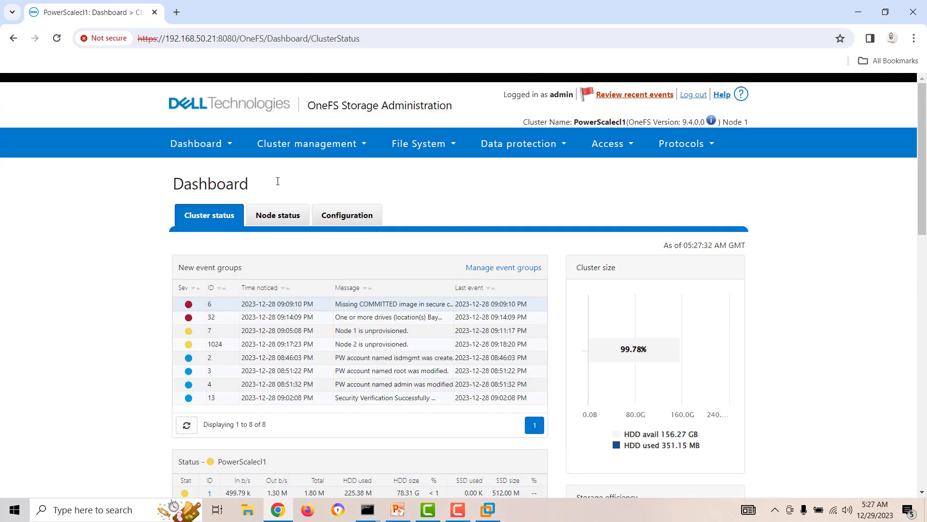
Step: Open Cluster management > Hardware configuration, then bring up the taskbar menu to launch Task Manager
mouse_move(318, 144)
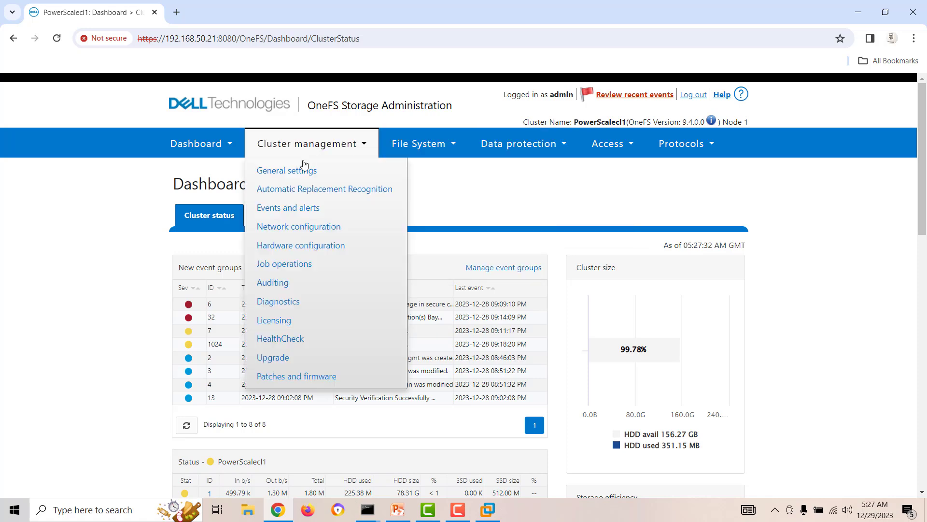
click(293, 250)
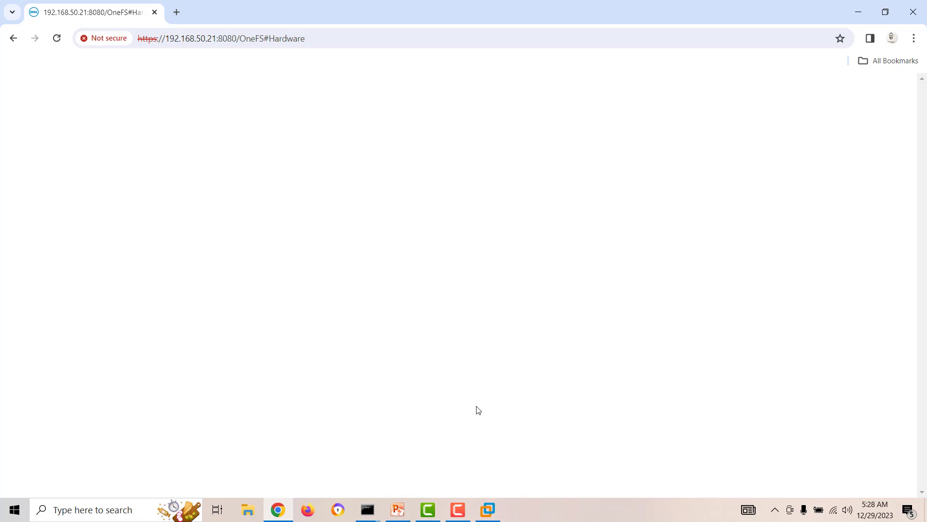
right_click(537, 518)
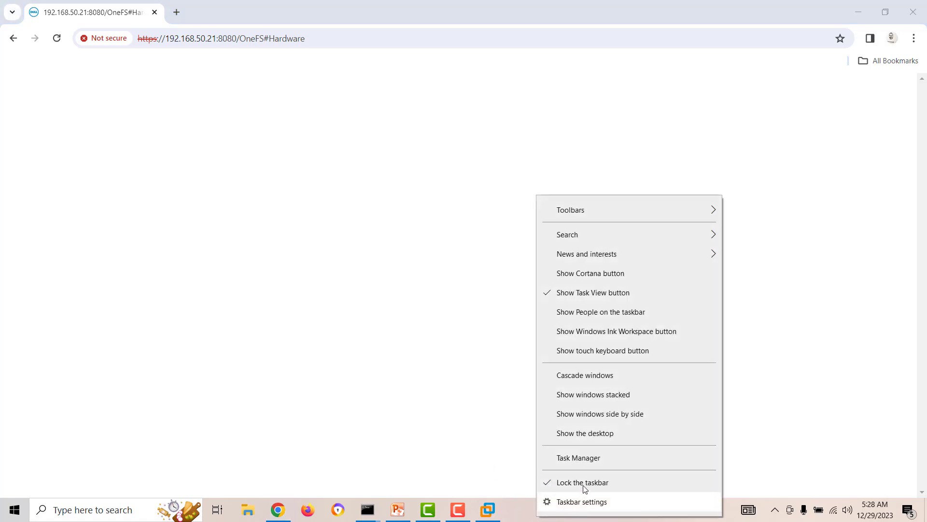
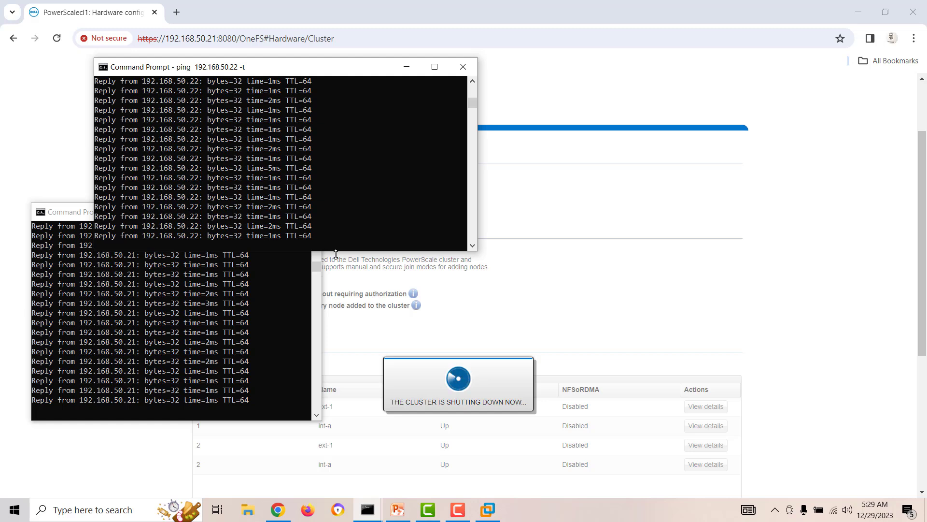
Step: Shut down the entire PowerScale cluster from OneFS and wait for the session-expired login page
click(455, 518)
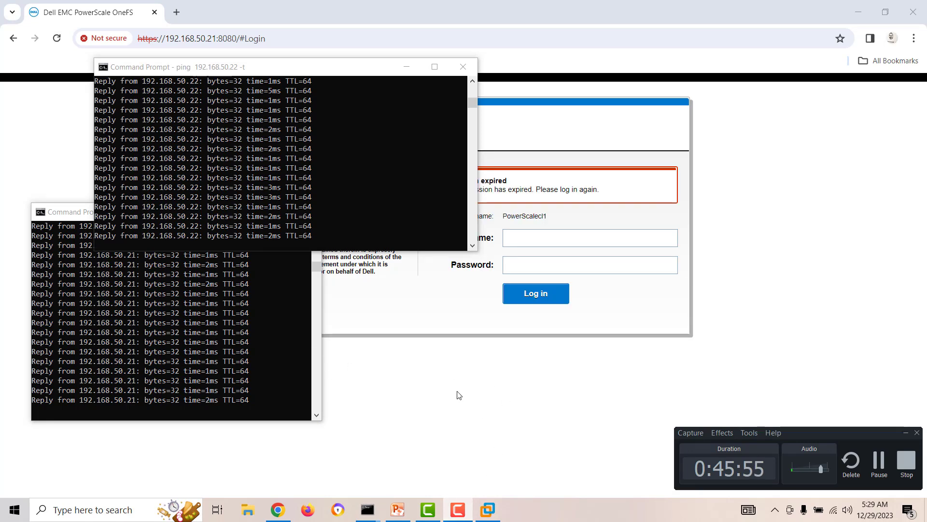
Step: Check the PowerScale-N1 and PowerScale-N2 consoles for shutdown progress
click(485, 513)
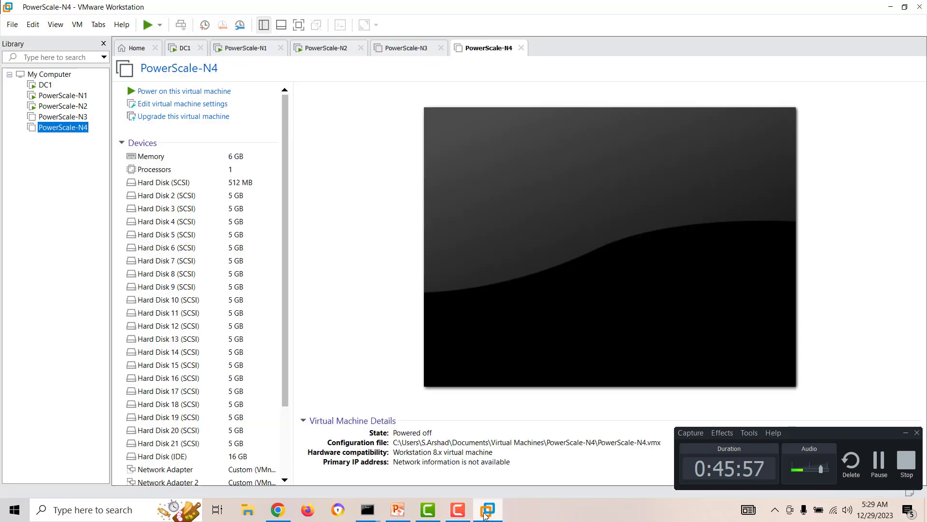
click(57, 97)
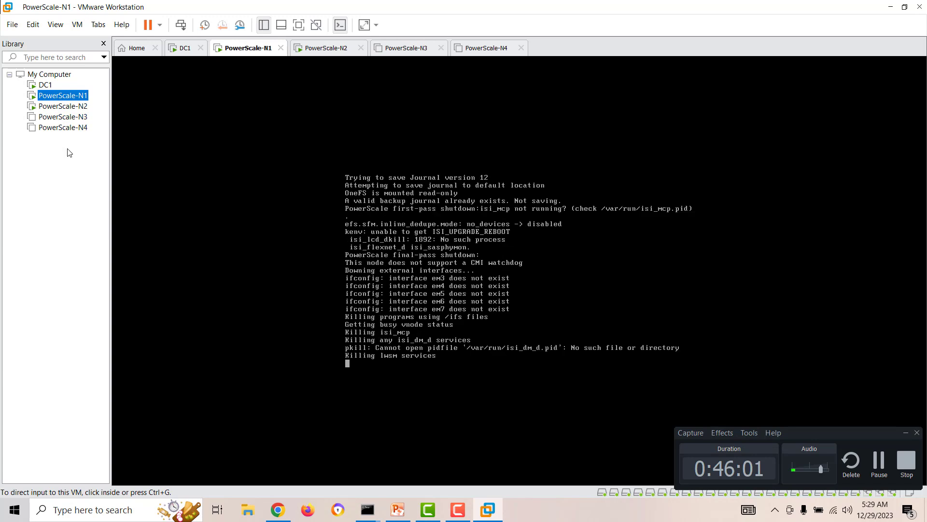
click(63, 106)
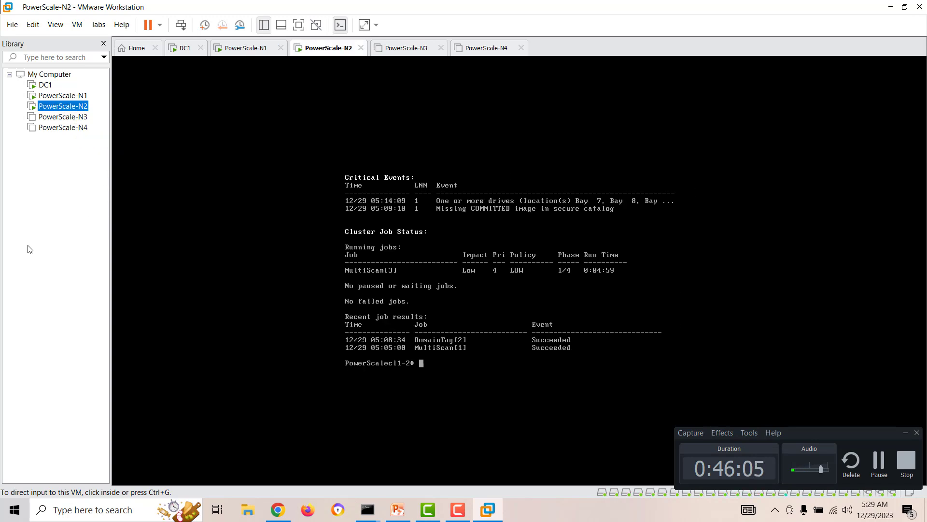
click(58, 95)
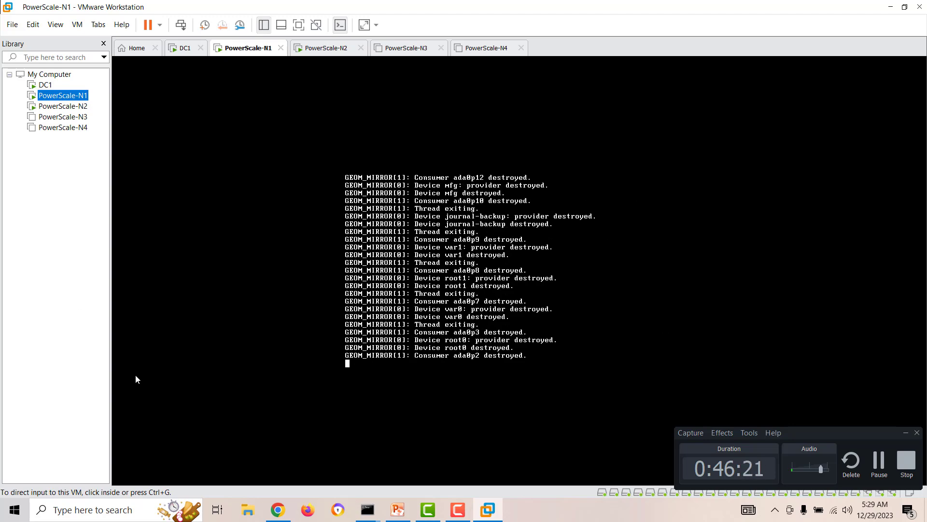
Step: Check the 192.168.50.21 and 192.168.50.22 ping windows, then select the powered-off PowerScale-N1
click(367, 510)
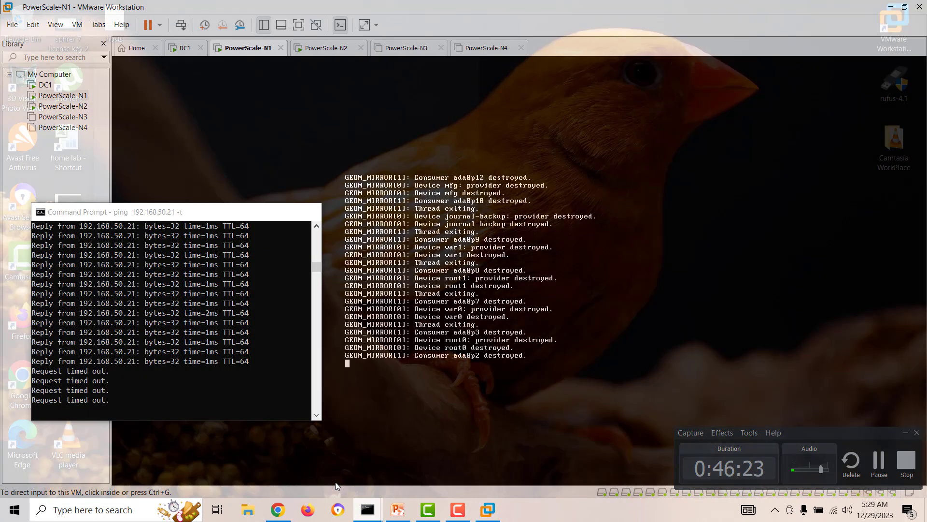
click(345, 492)
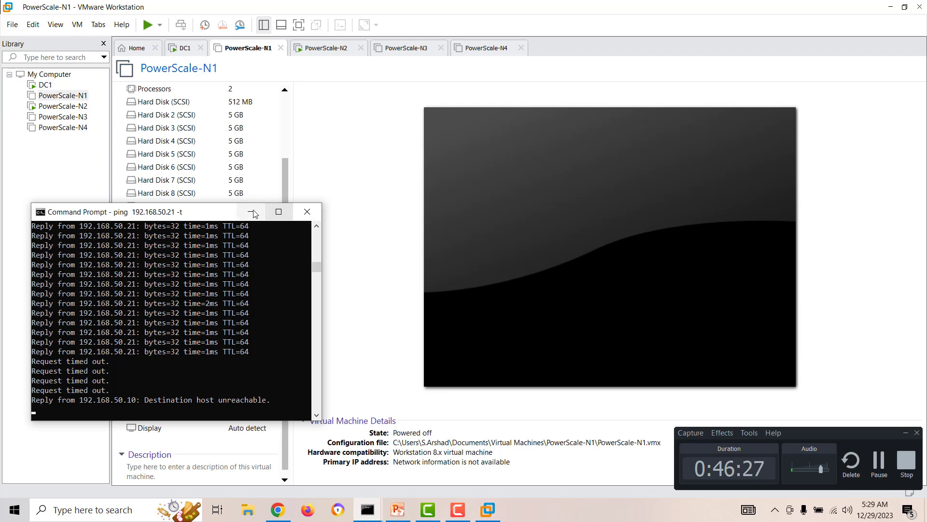
click(250, 212)
click(54, 106)
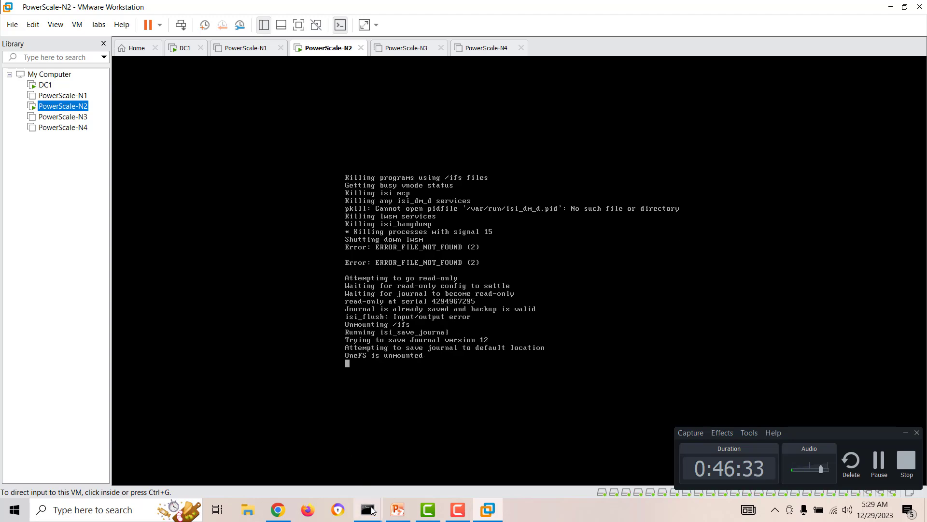
mouse_move(378, 505)
click(419, 454)
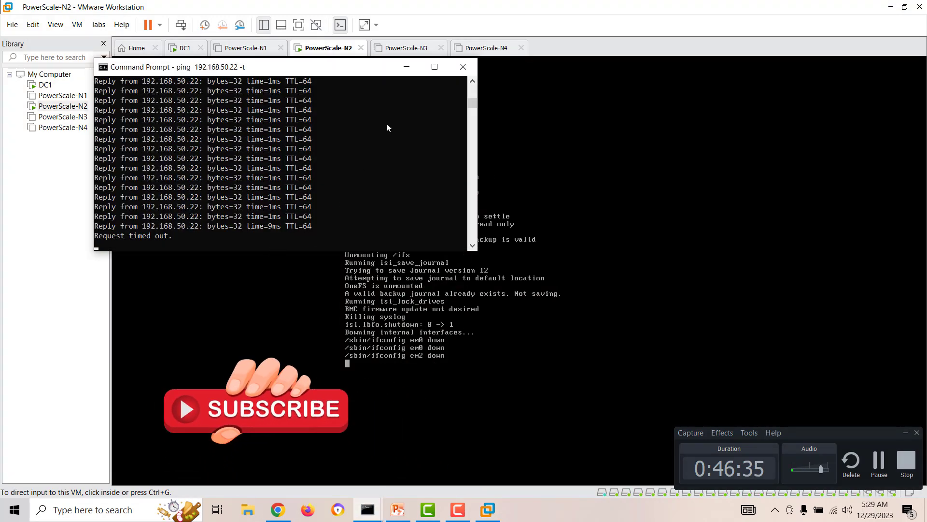
click(407, 67)
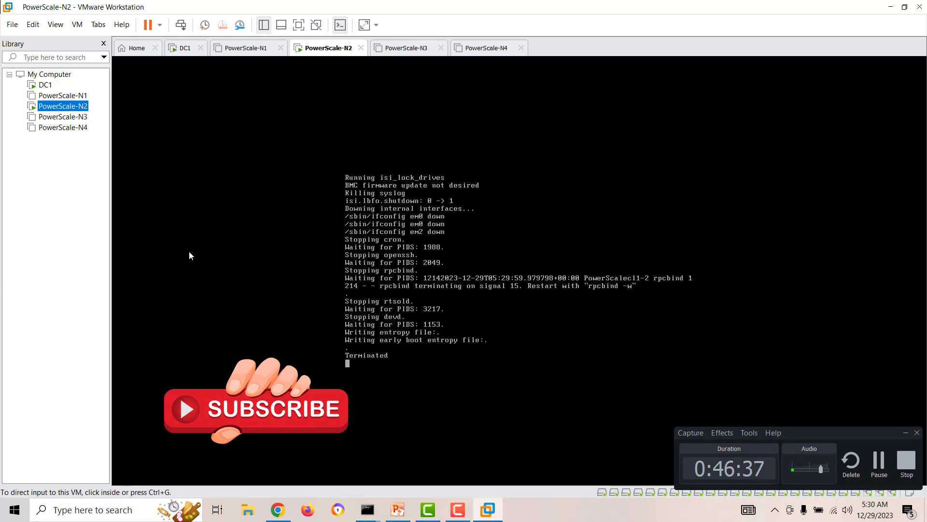
click(62, 95)
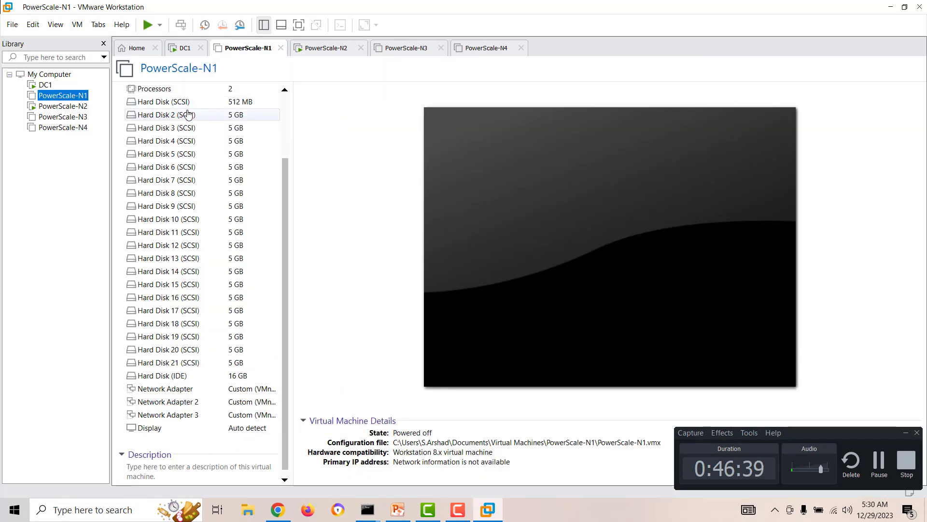
scroll(268, 151, up, 3)
Step: Set PowerScale-N1's number of processors to 1
click(222, 109)
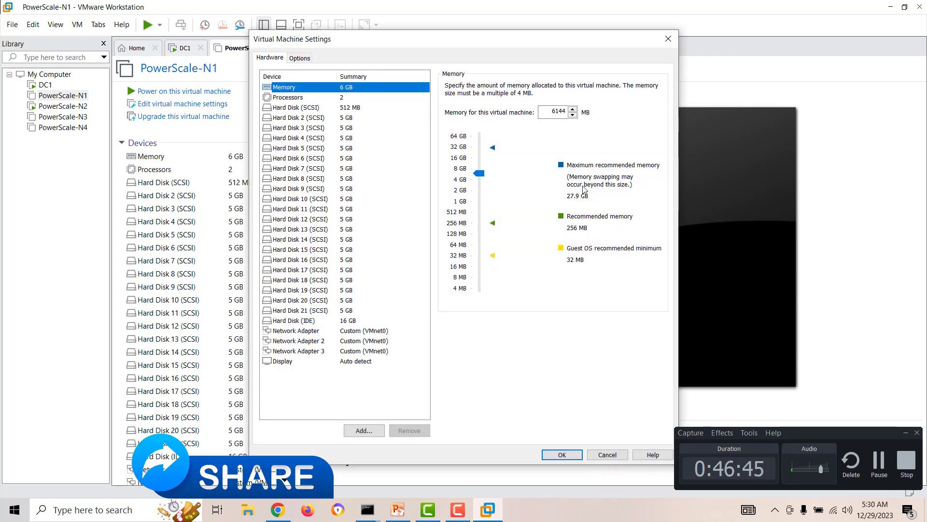
click(288, 97)
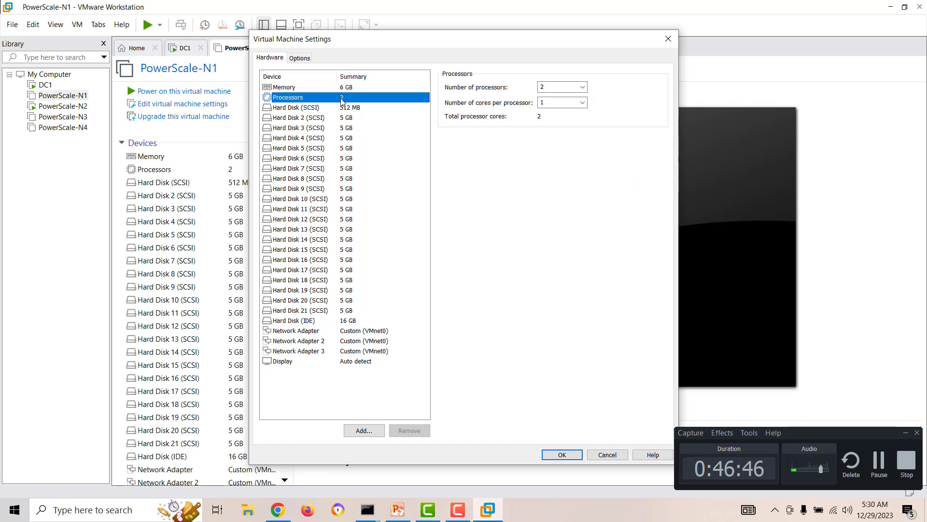
double_click(550, 86)
click(583, 87)
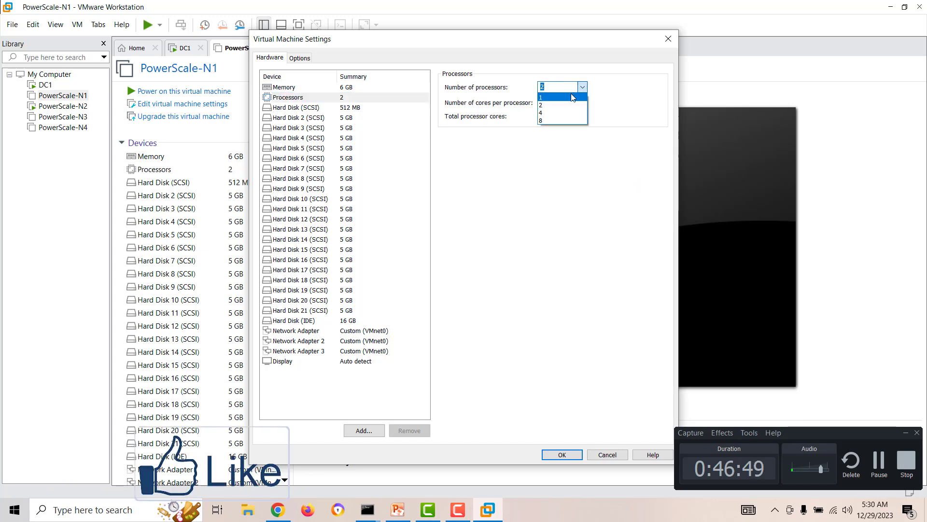
click(571, 98)
click(561, 454)
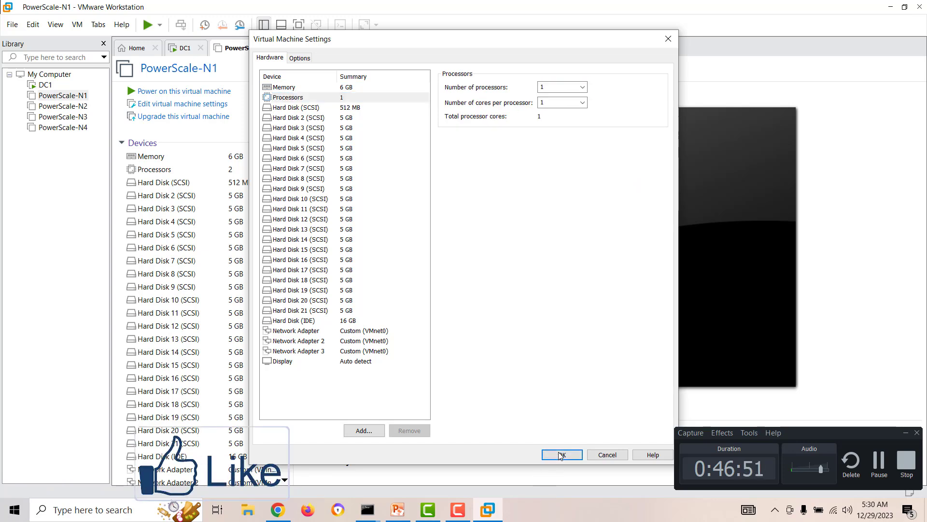
Step: Set PowerScale-N2's number of processors to 1
click(63, 106)
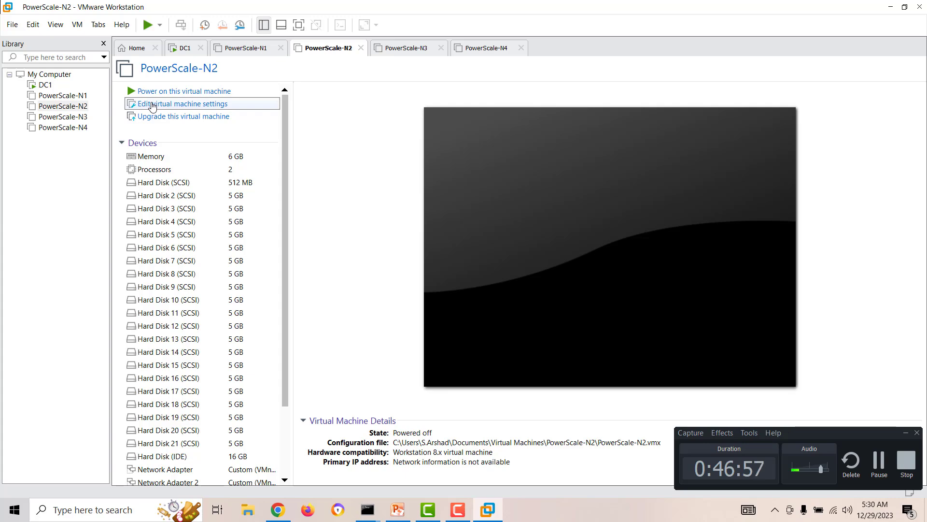
click(152, 104)
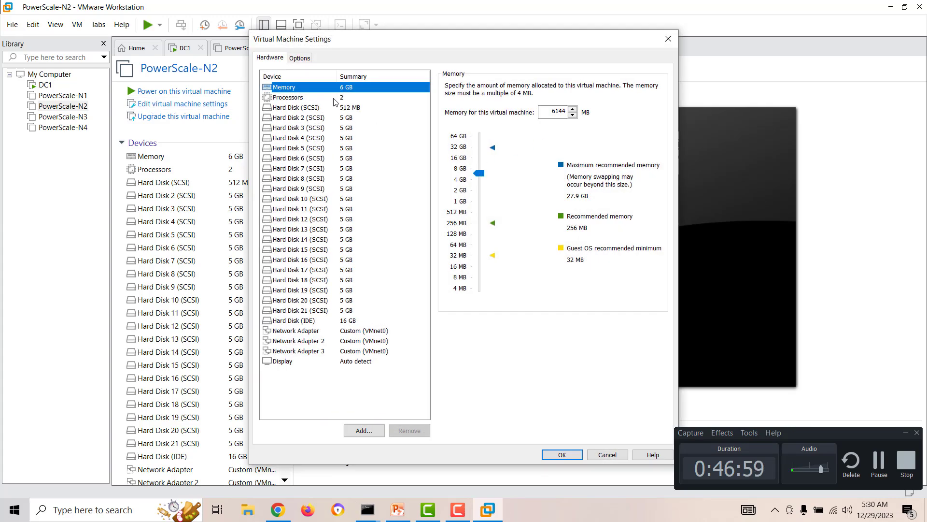
click(336, 98)
click(582, 88)
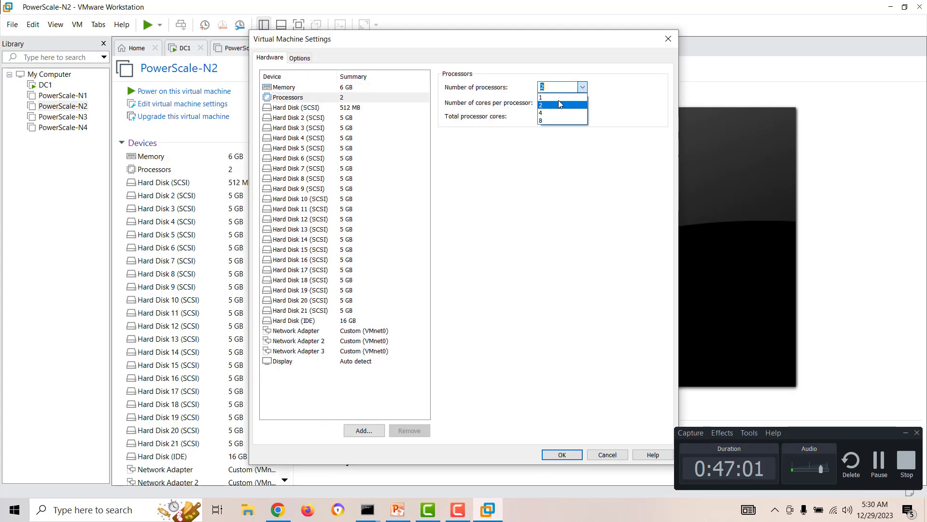
click(561, 97)
click(563, 455)
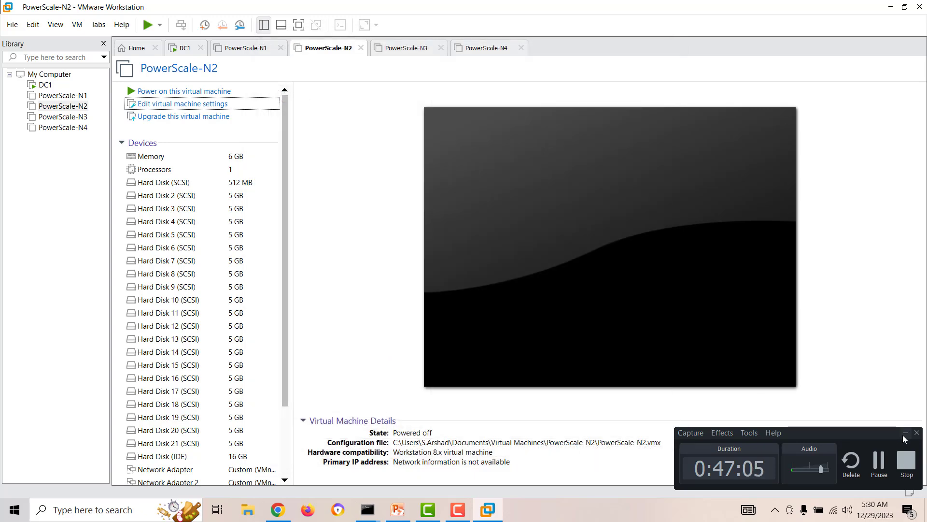
Step: Power on PowerScale-N1
click(906, 433)
click(59, 95)
click(59, 95)
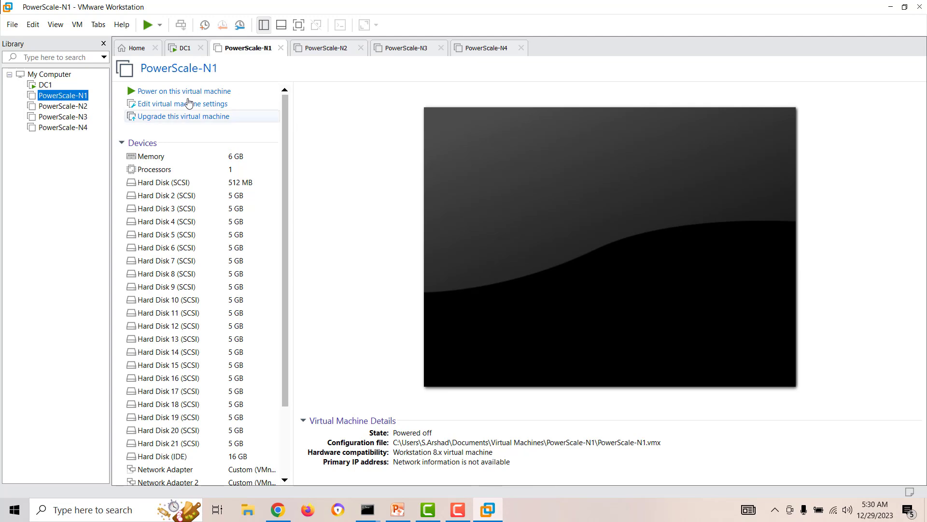
click(207, 92)
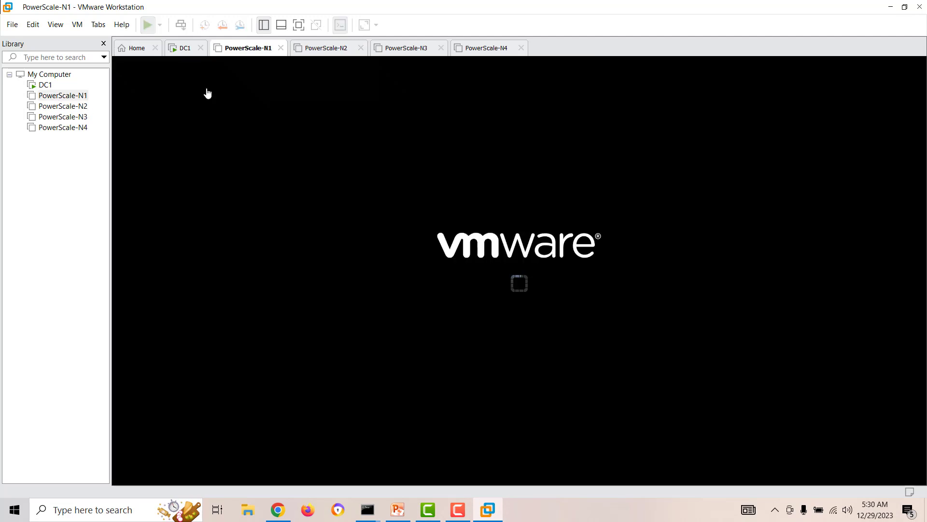
Step: Power on PowerScale-N2, then check PowerScale-N1's boot progress
click(63, 107)
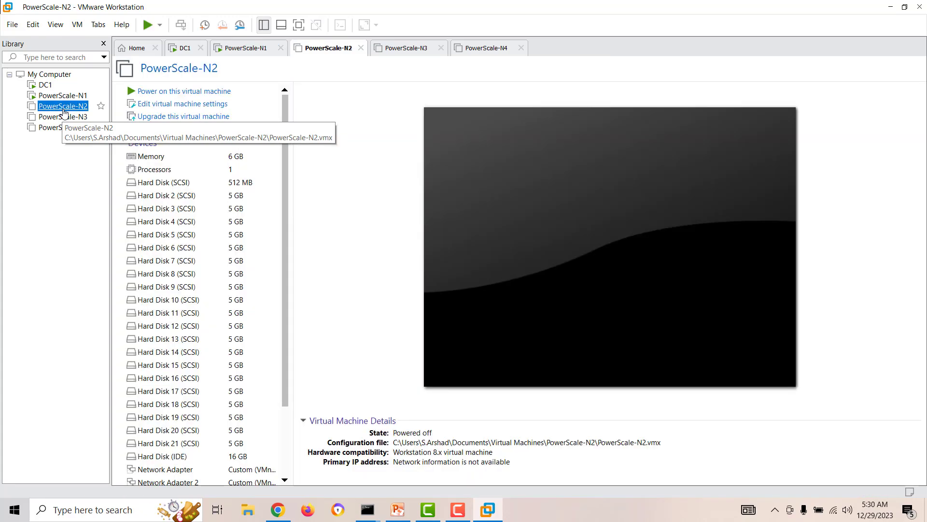
click(177, 91)
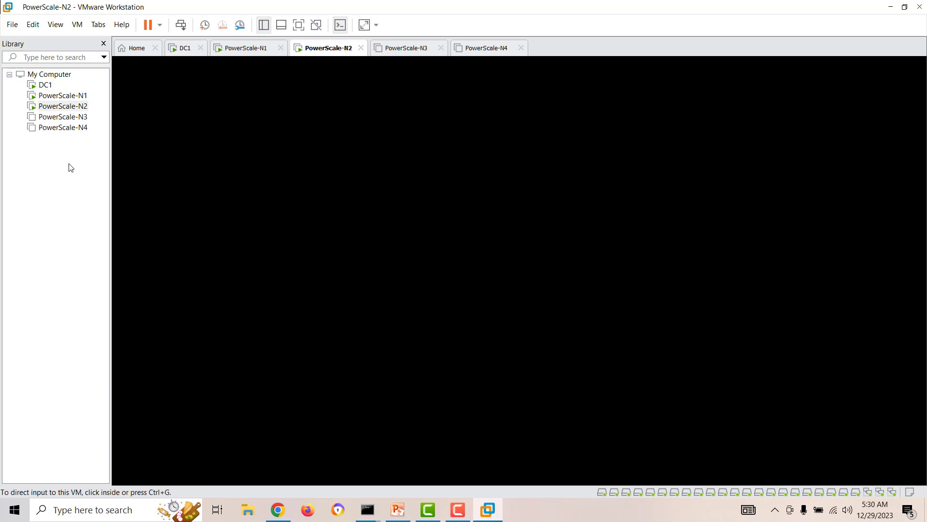
click(61, 97)
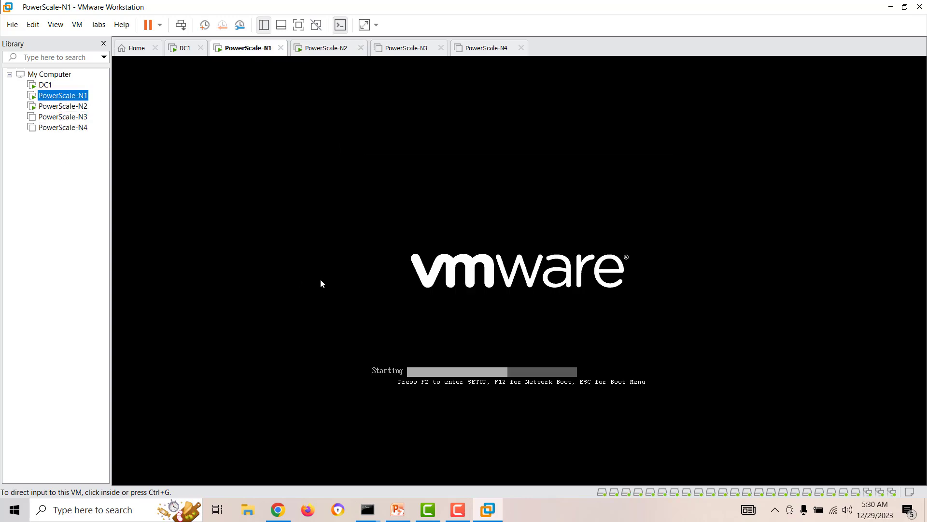
Step: Shut down the PowerScale-N2 guest via Power > Shut Down Guest and return to PowerScale-N1
click(63, 106)
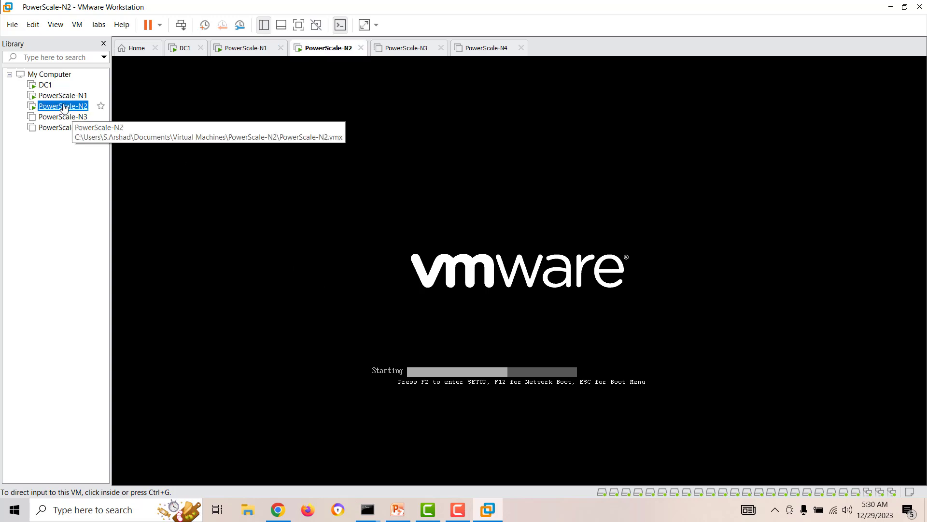
right_click(64, 107)
mouse_move(160, 177)
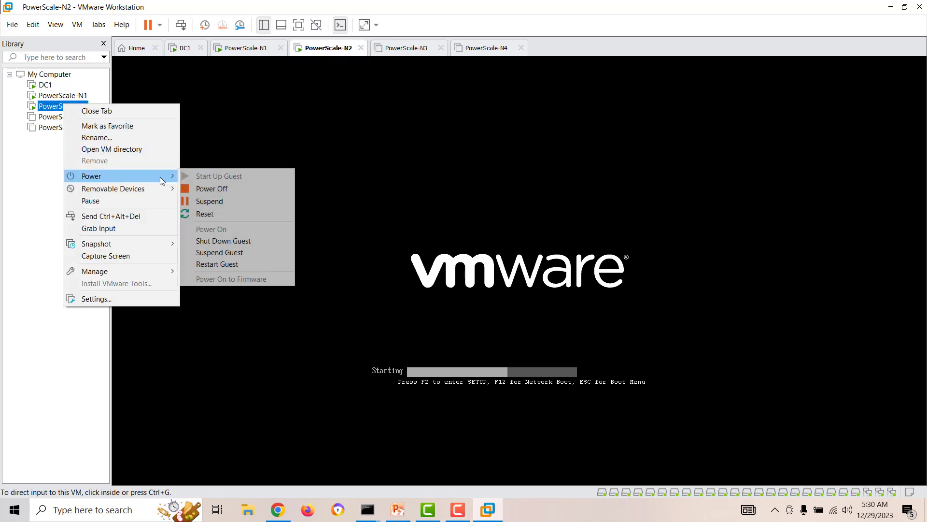
click(243, 241)
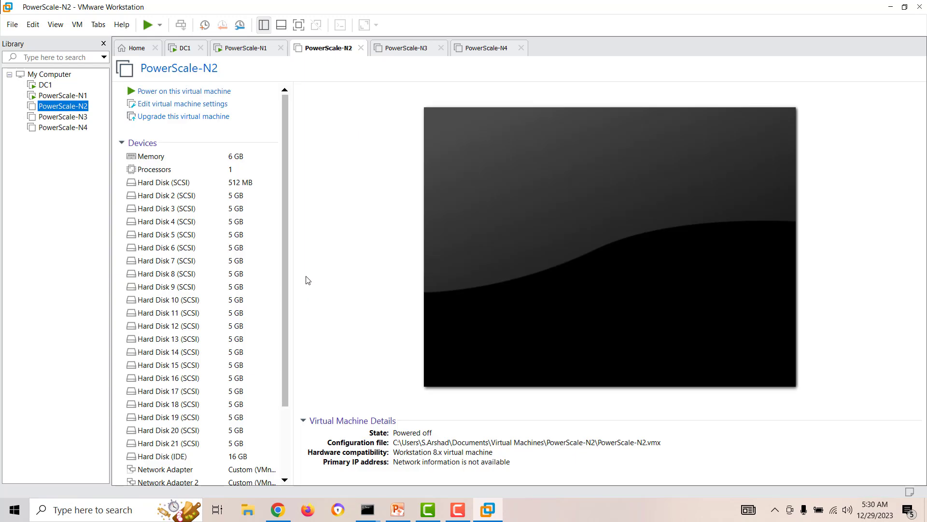
click(60, 96)
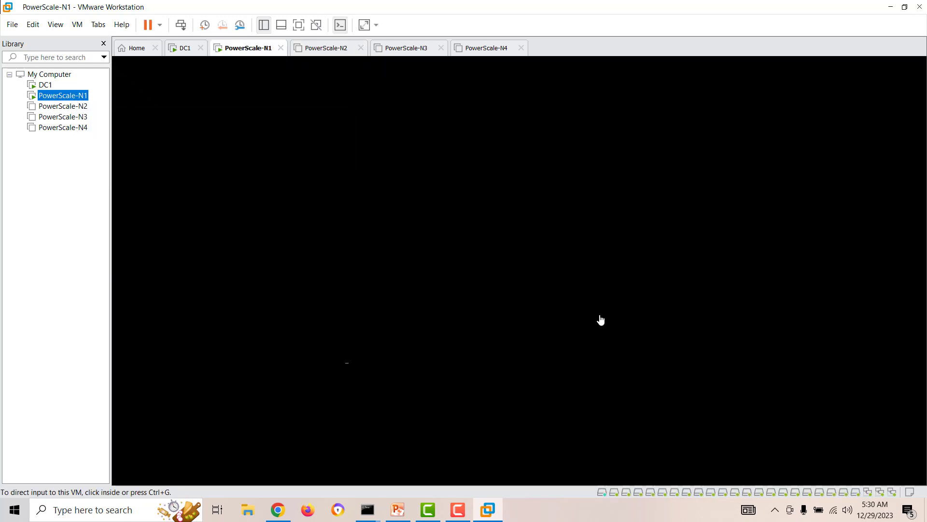
Step: Bring the ping Command Prompt windows forward, ending on the 192.168.50.21 one
right_click(576, 508)
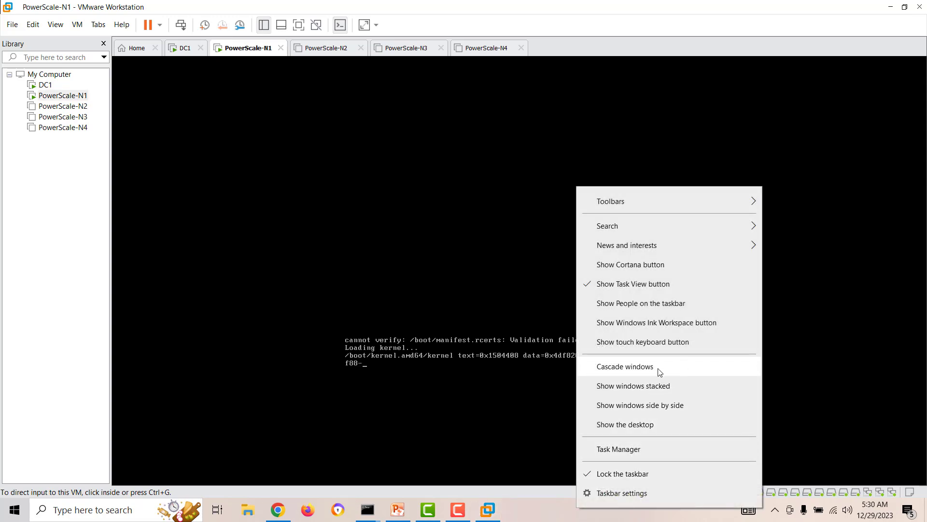
click(367, 509)
click(307, 460)
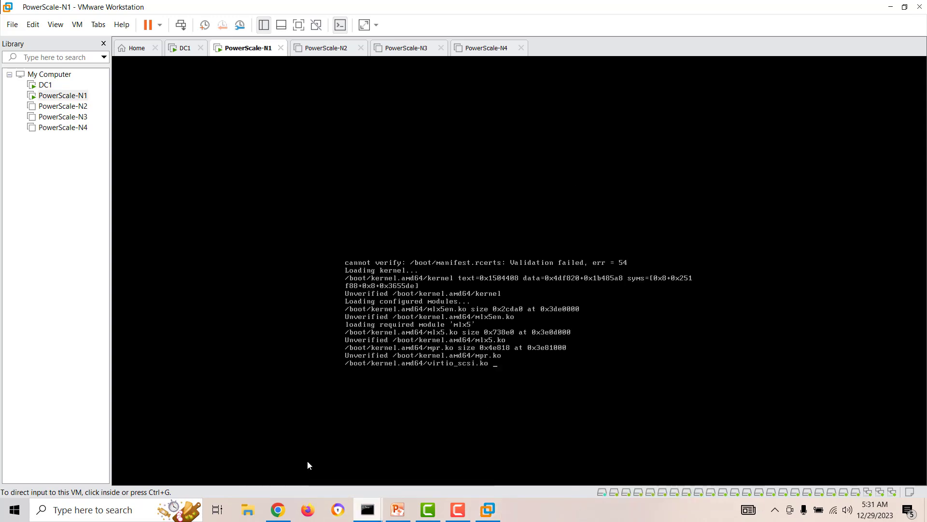
click(367, 509)
click(401, 468)
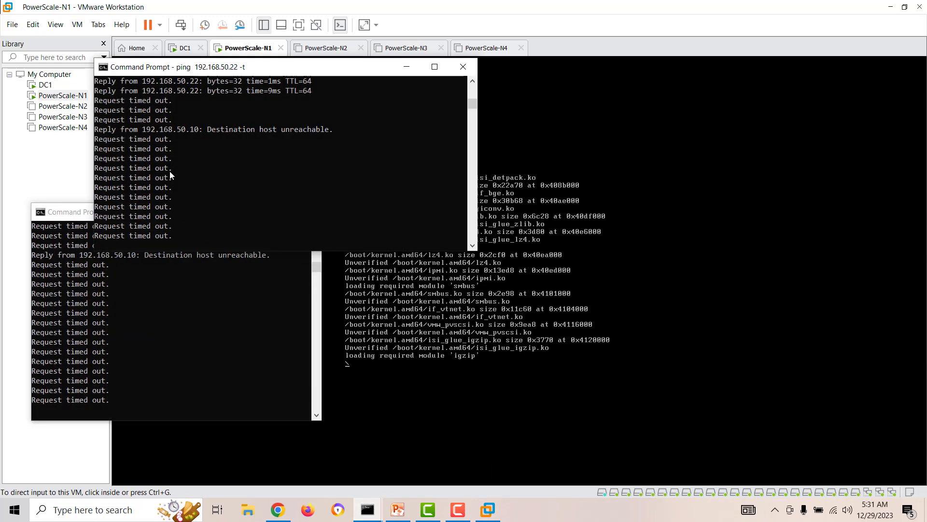
click(195, 349)
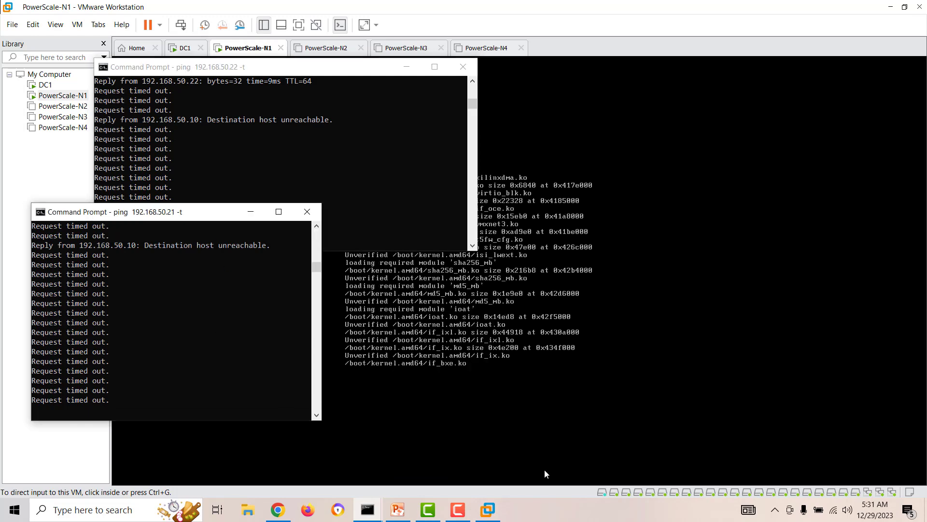
Step: Check host CPU and memory load in Task Manager's Performance view, then close it
right_click(565, 510)
click(596, 459)
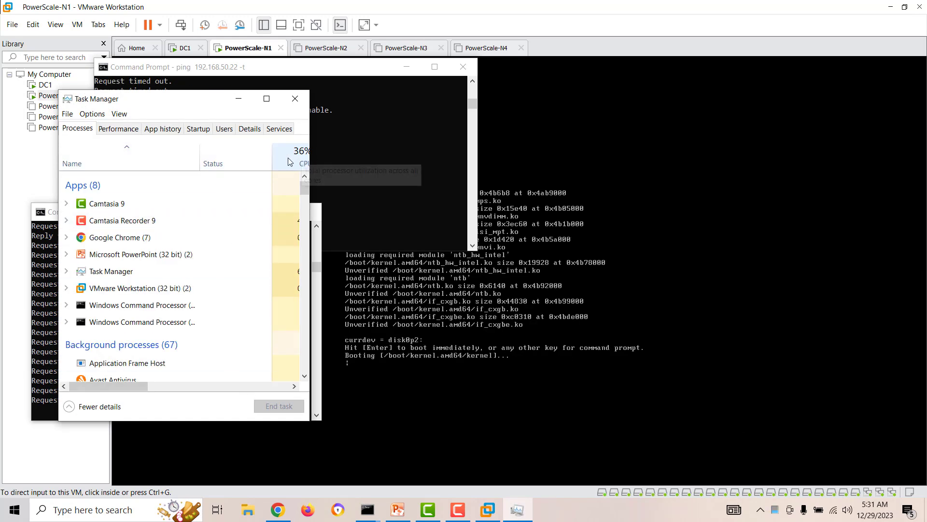
click(119, 129)
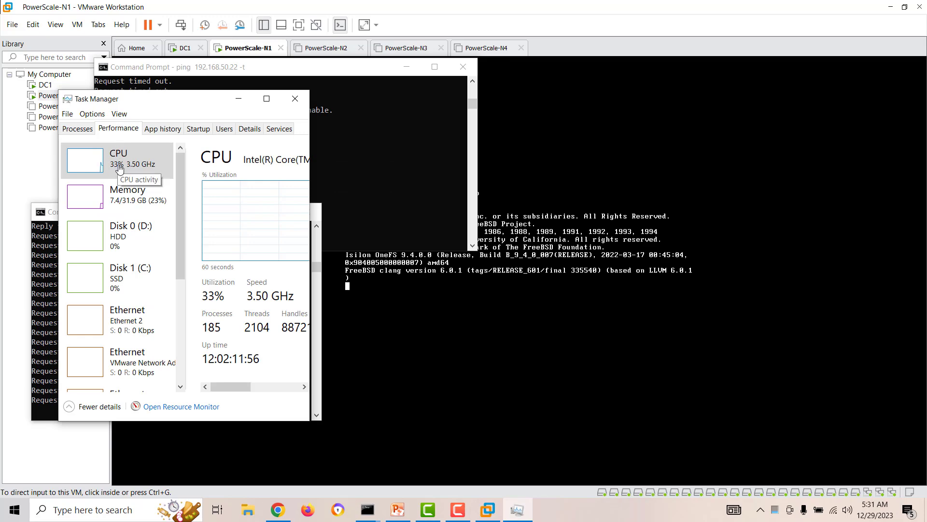
click(292, 103)
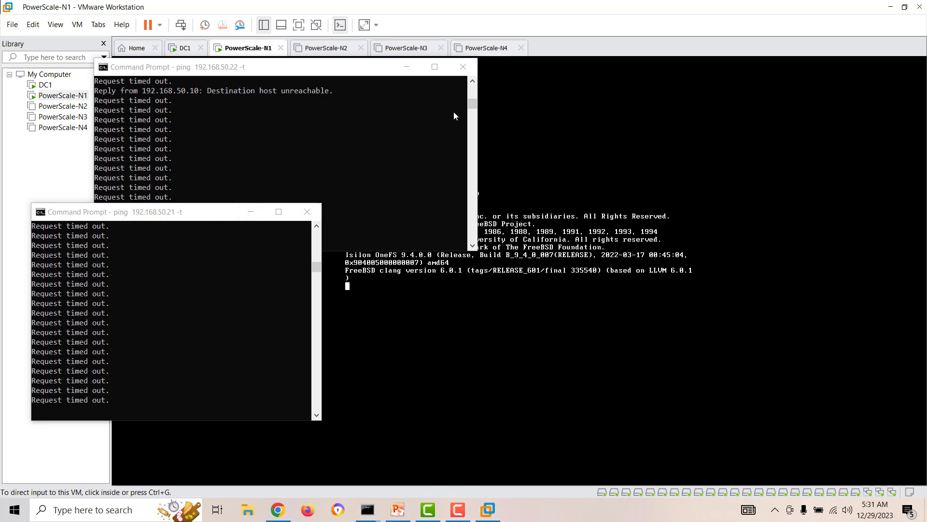
Step: Minimize the 192.168.50.22 ping window and move the 192.168.50.21 window beside the console
click(406, 68)
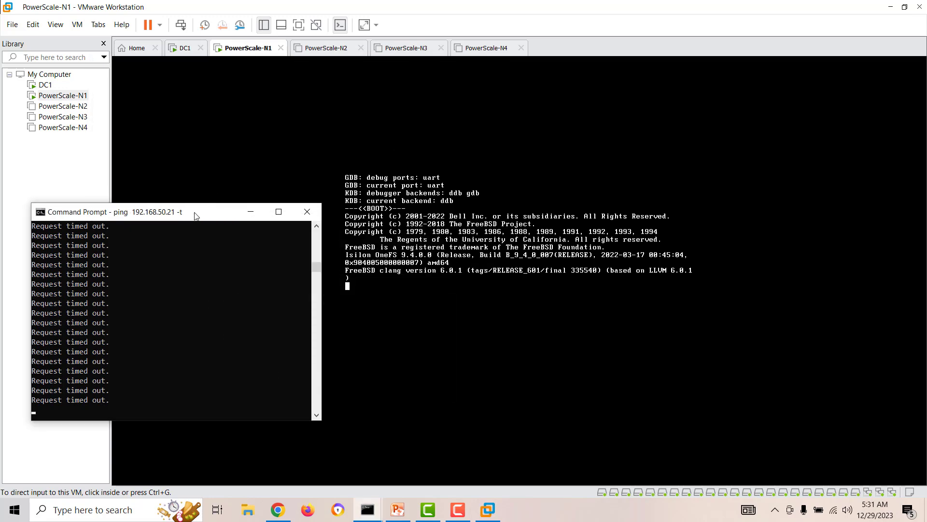
drag(195, 215, 189, 190)
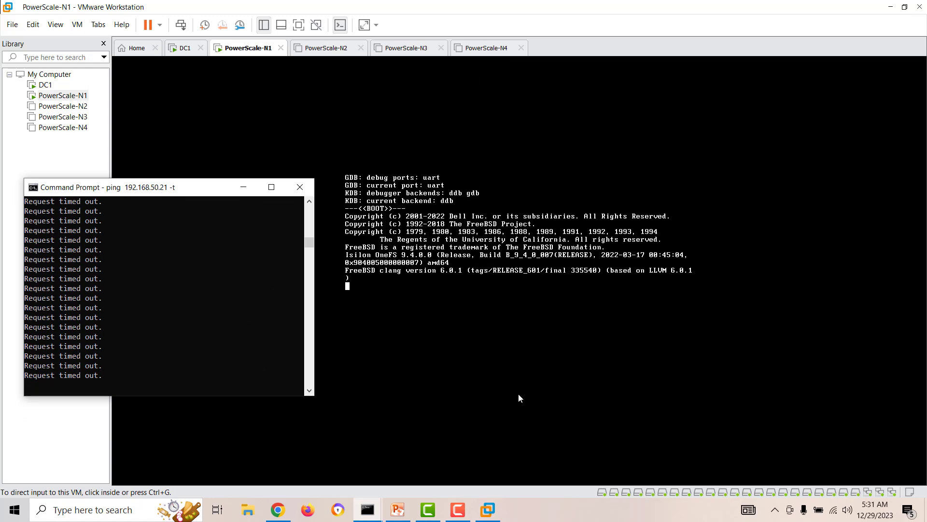
mouse_move(463, 516)
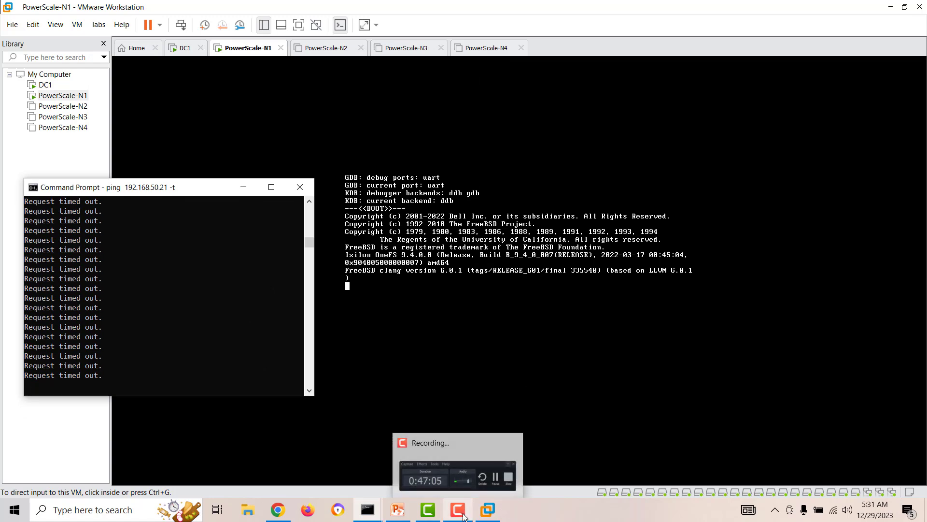
click(463, 516)
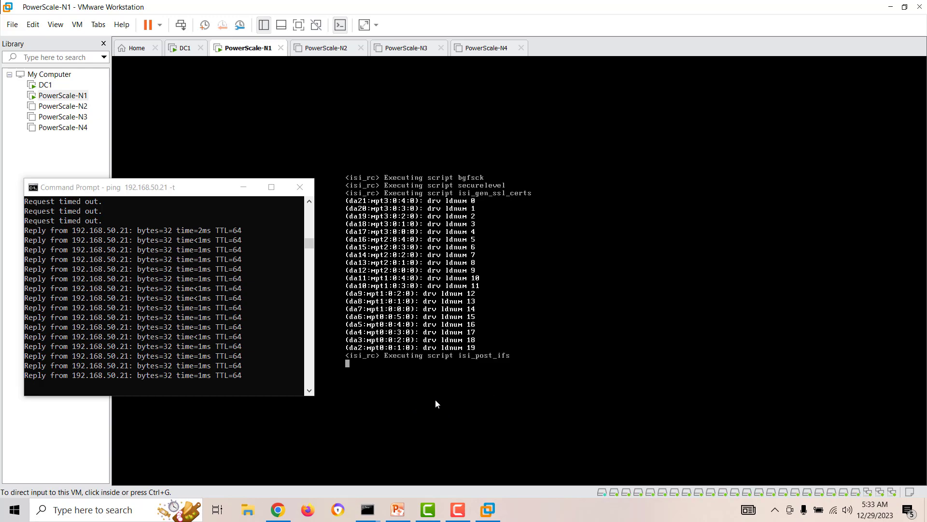
Step: Reload the OneFS page at 192.168.50.21, which refuses, and reposition the 192.168.50.22 ping window
click(277, 509)
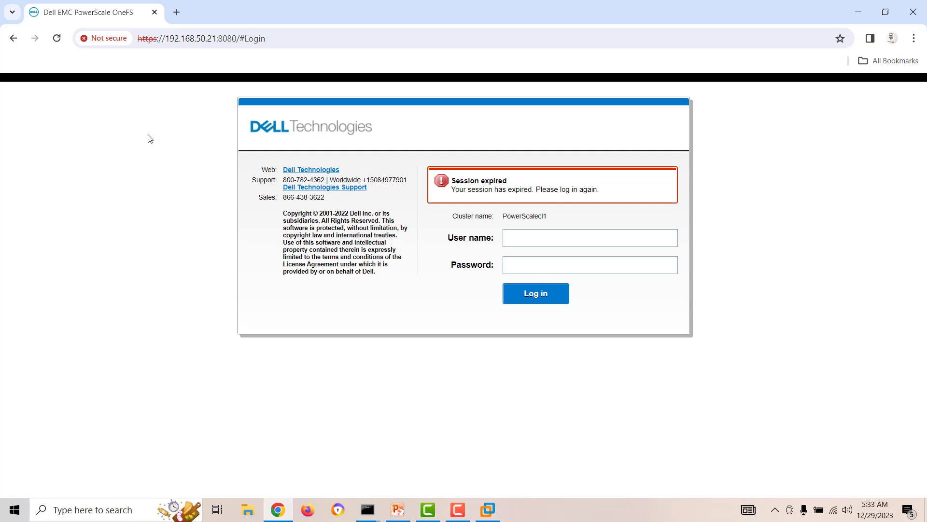
click(57, 39)
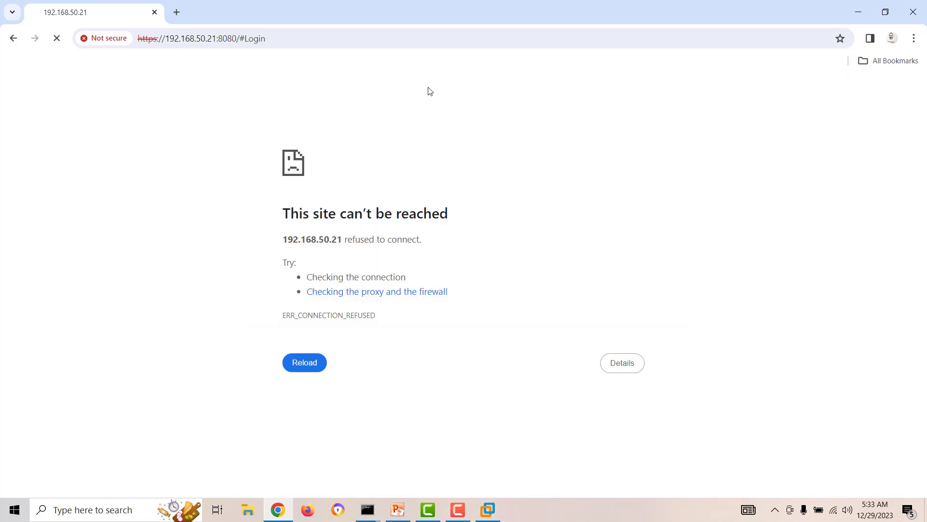
click(859, 12)
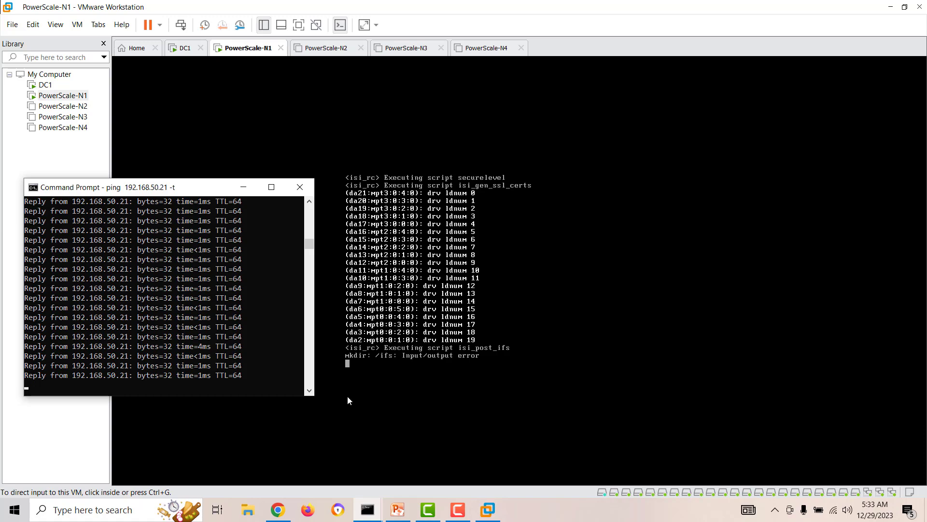
mouse_move(369, 507)
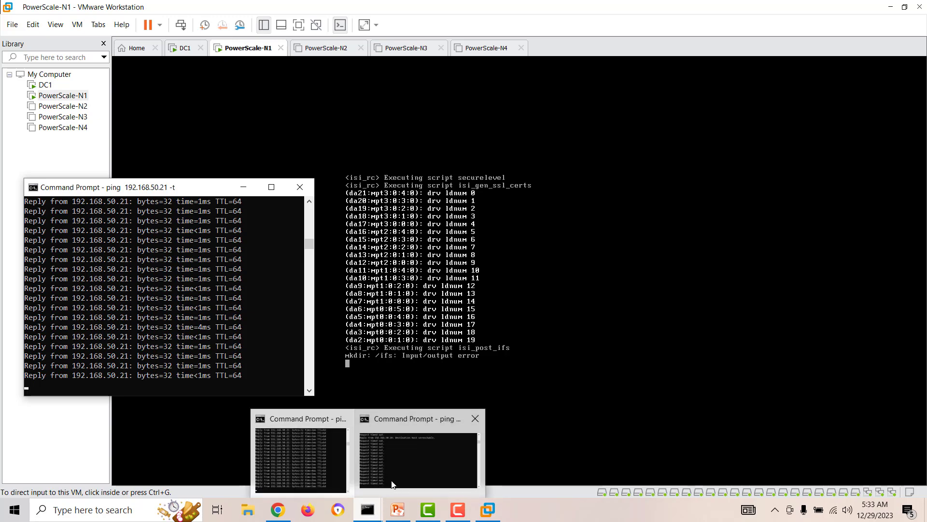
click(393, 483)
drag(199, 75, 177, 93)
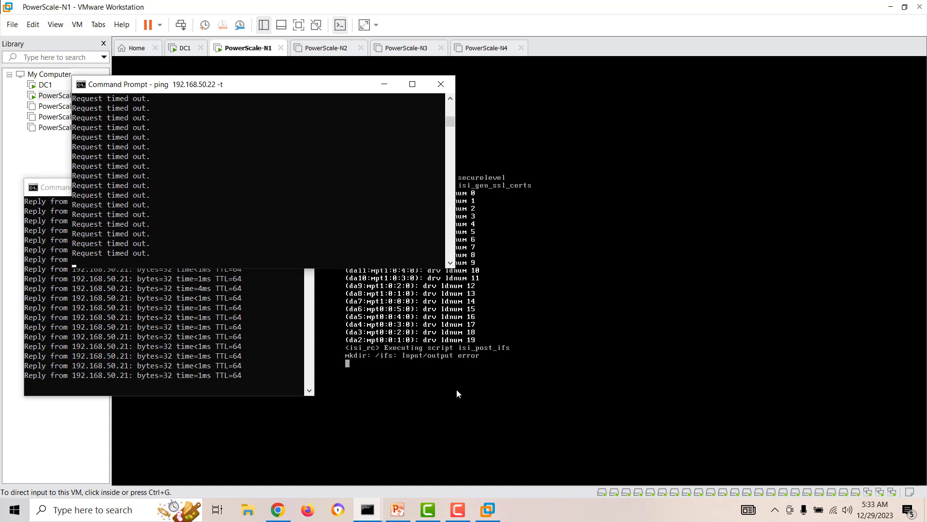
Step: Retry the OneFS page once more, then return to PowerScale-N1 at its login prompt
click(277, 509)
click(56, 38)
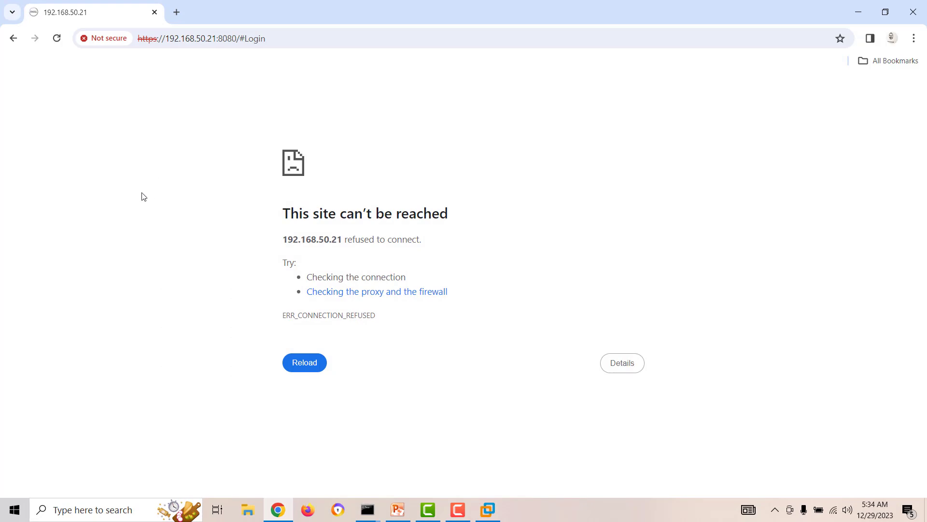
click(858, 12)
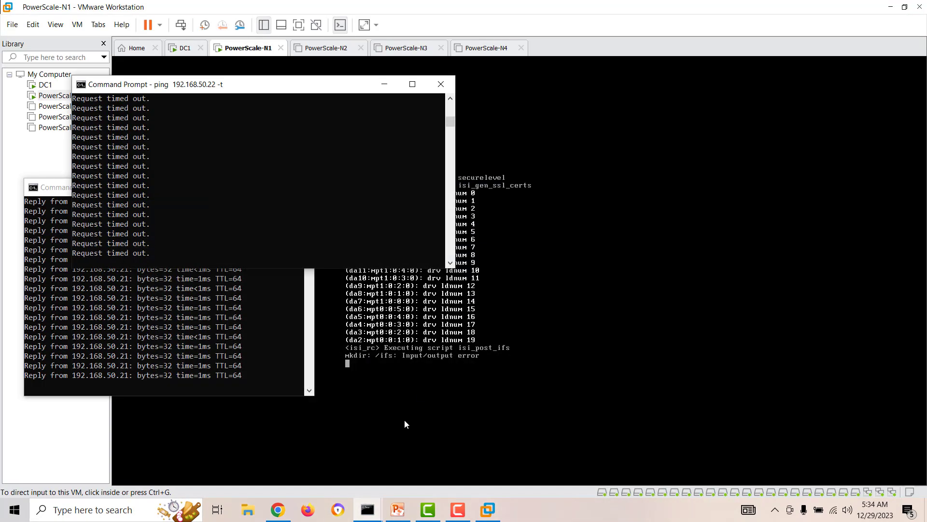
click(457, 510)
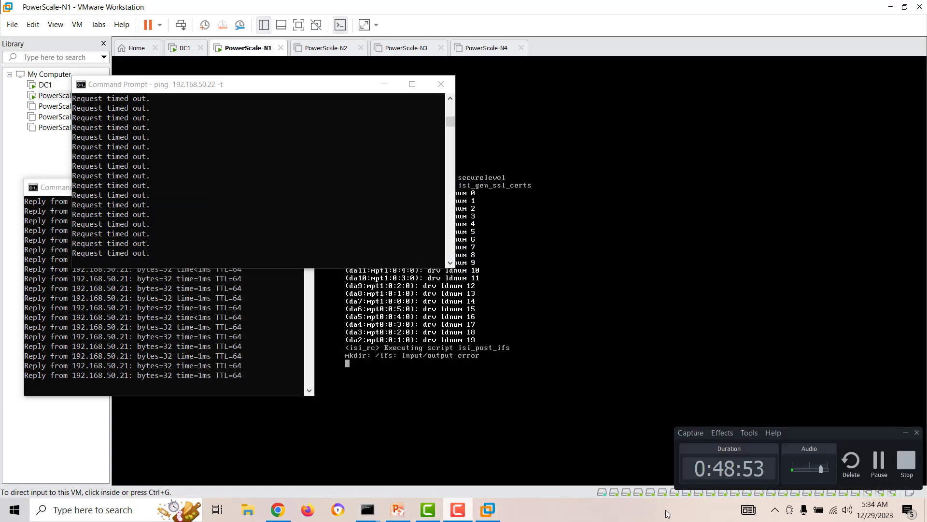
click(884, 471)
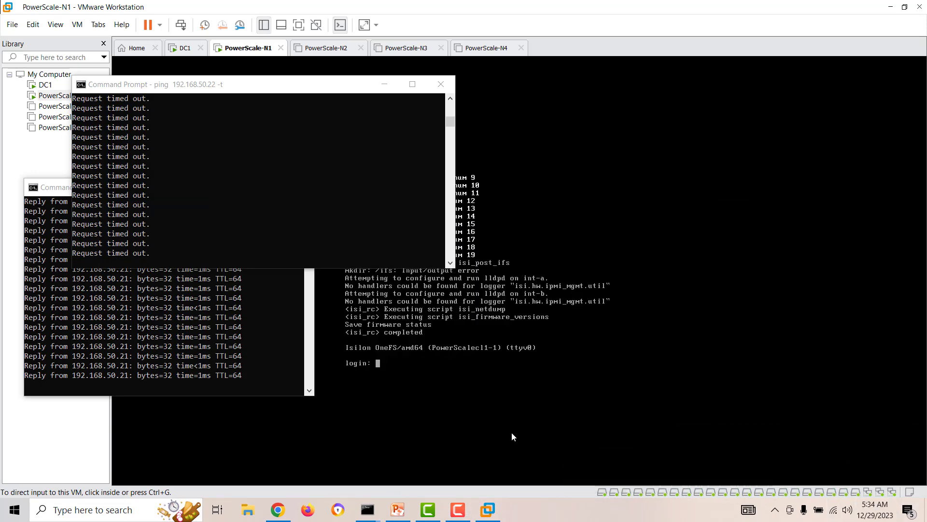
click(462, 378)
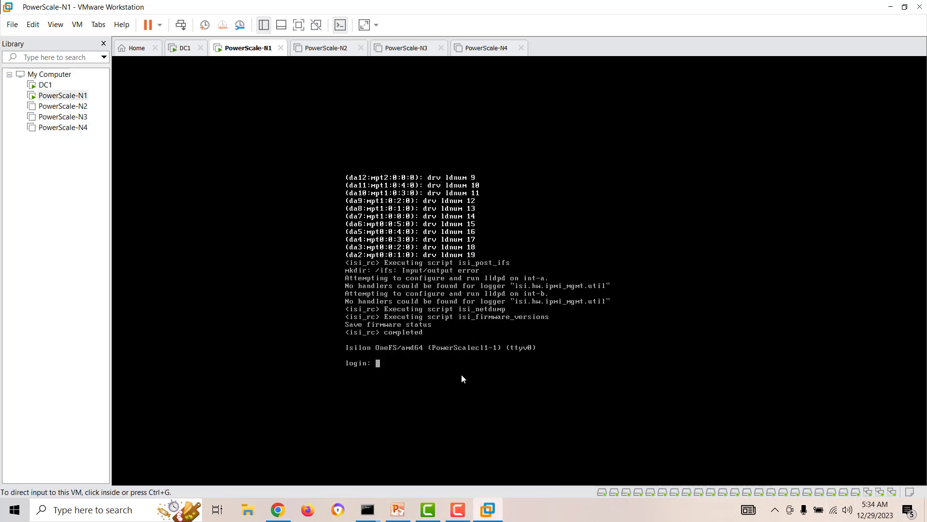
Step: Log in on PowerScale-N1's console, run isi status, then open the PowerScale-N2 VM
click(414, 377)
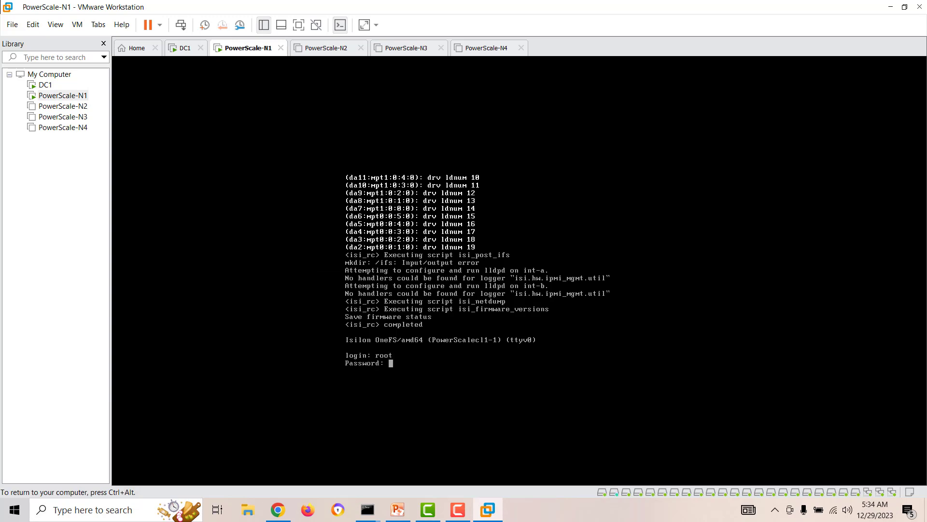
key(Return)
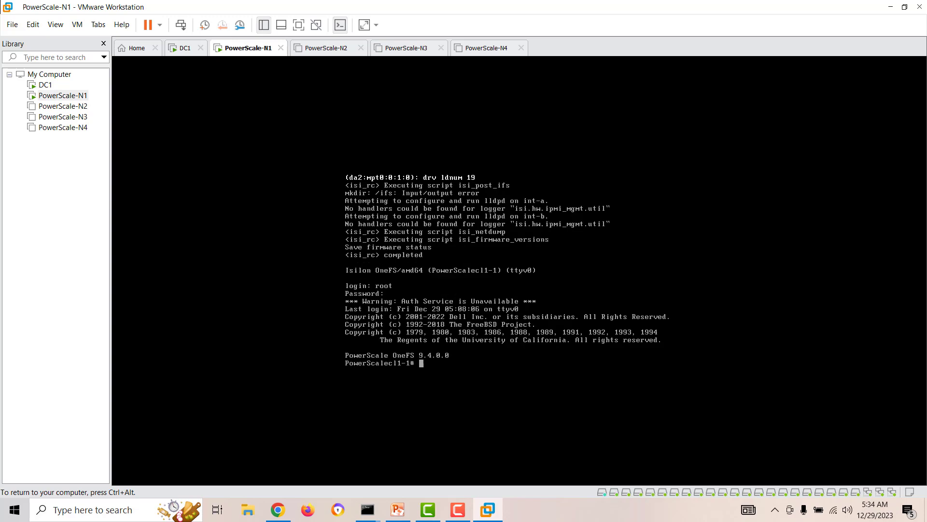
text(isi status)
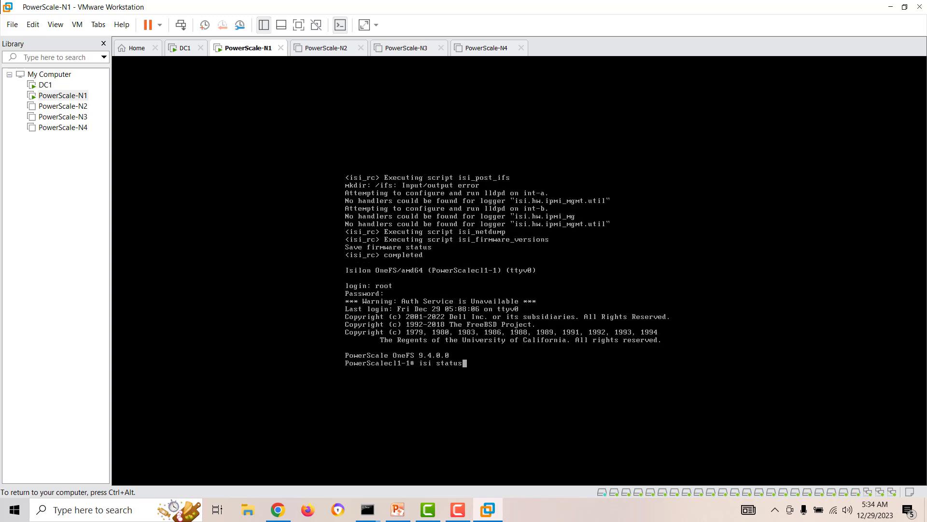
key(Return)
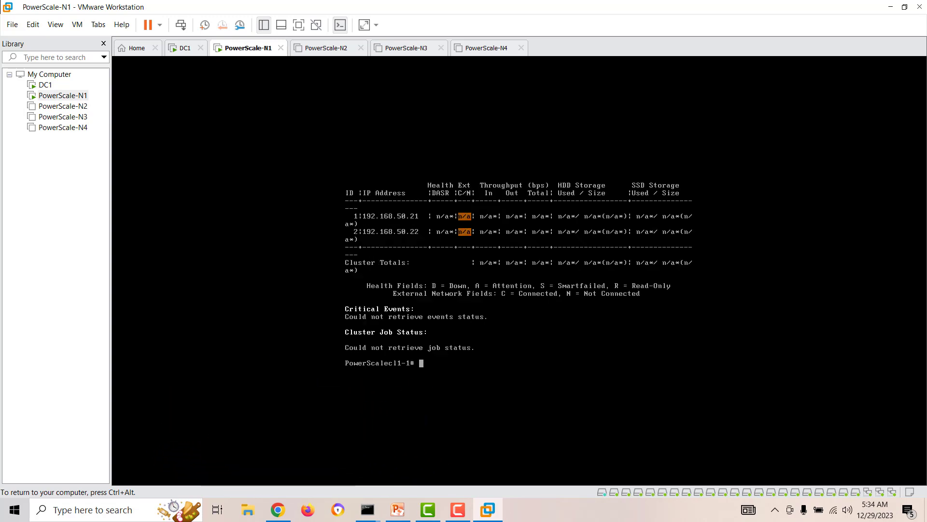
key(ctrl+alt)
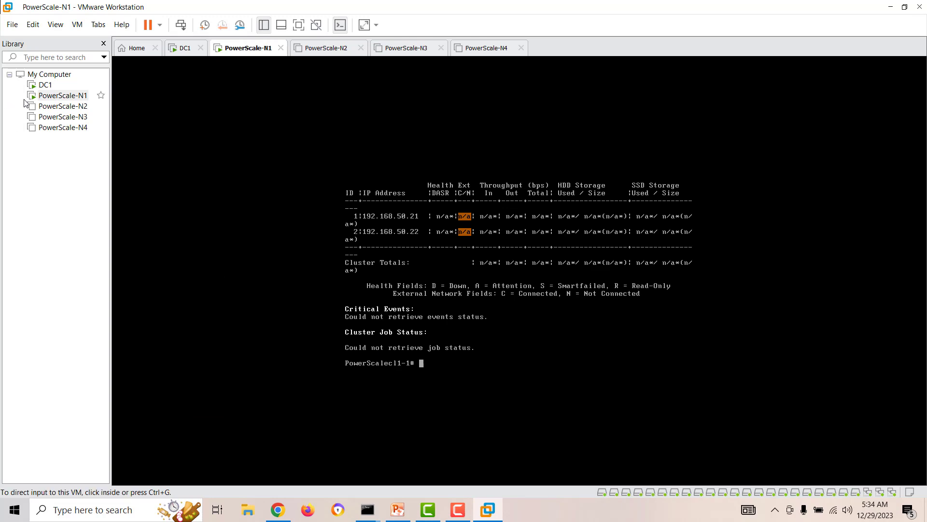
click(59, 106)
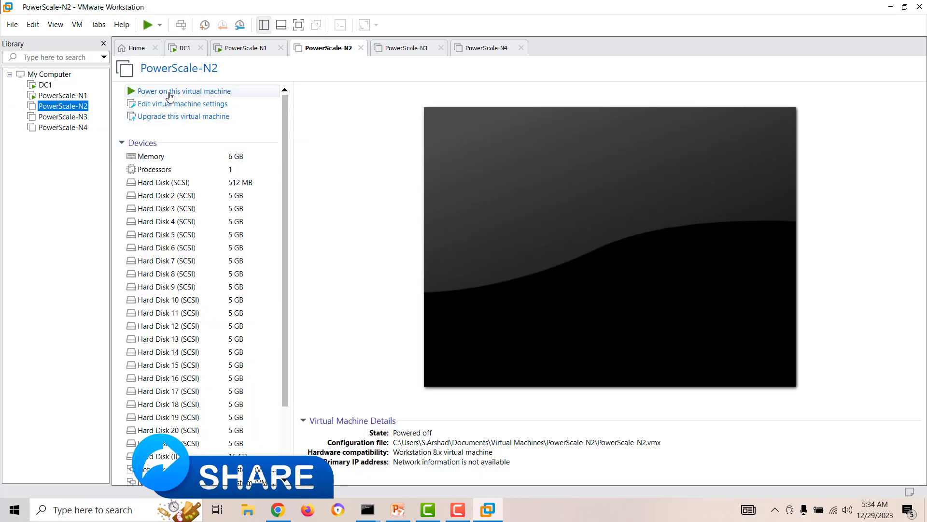
Step: Power on PowerScale-N2 and retry the unreachable cluster web page in Chrome
click(170, 93)
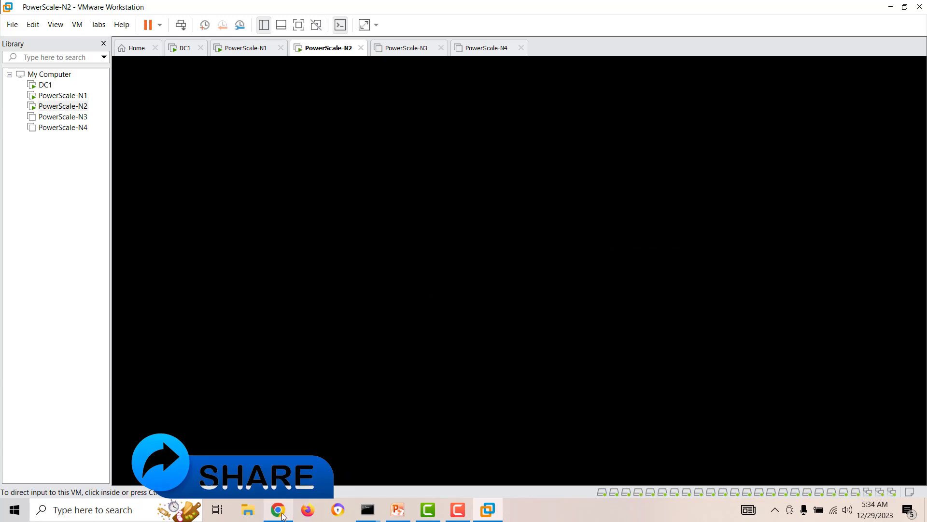
click(278, 509)
click(57, 38)
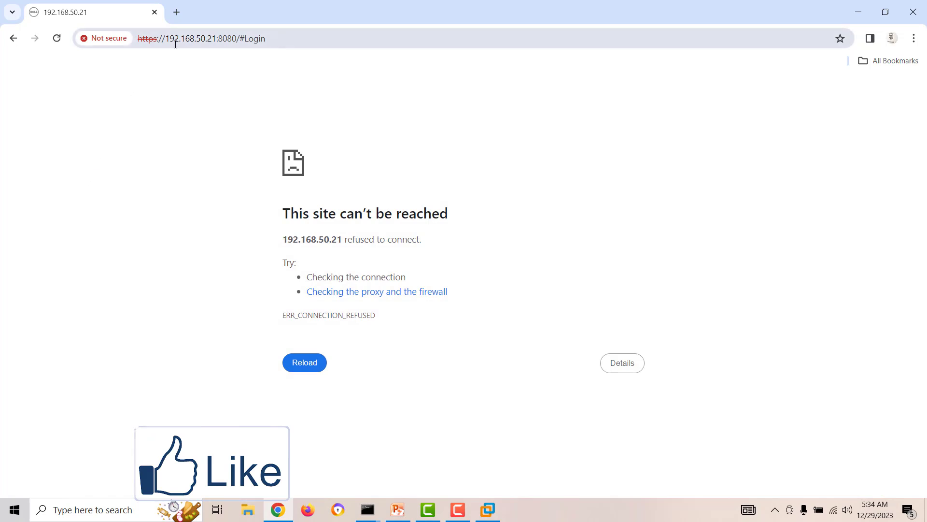
click(56, 41)
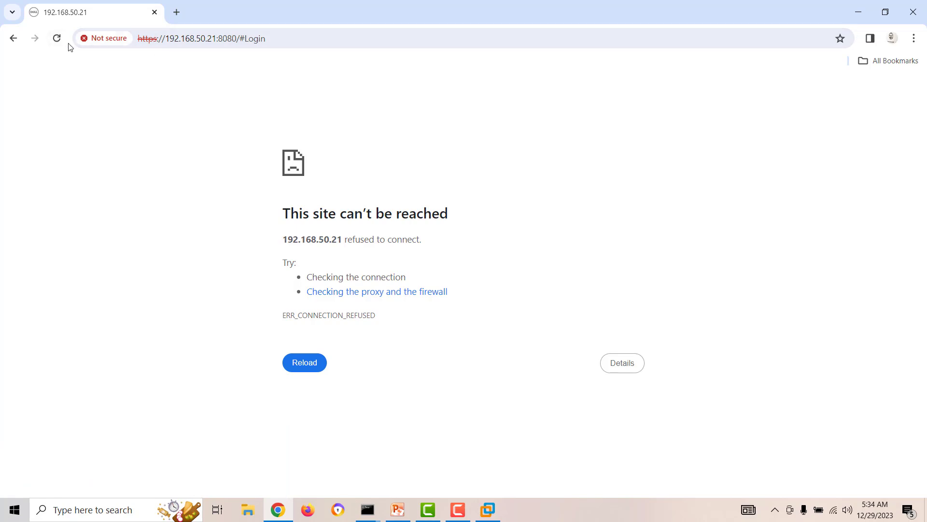
click(56, 38)
click(267, 35)
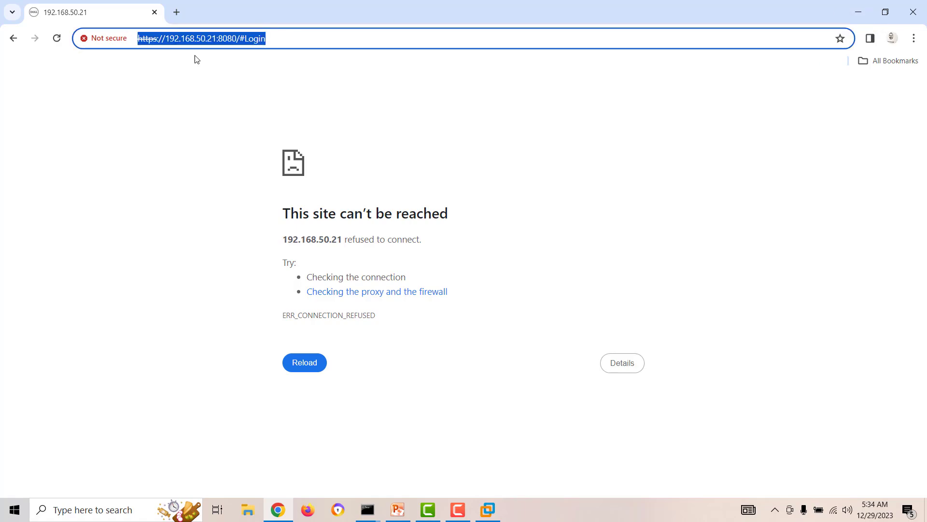
click(290, 42)
key(BackSpace)
key(BackSpace)
key(BackSpace)
key(BackSpace)
key(BackSpace)
key(BackSpace)
key(BackSpace)
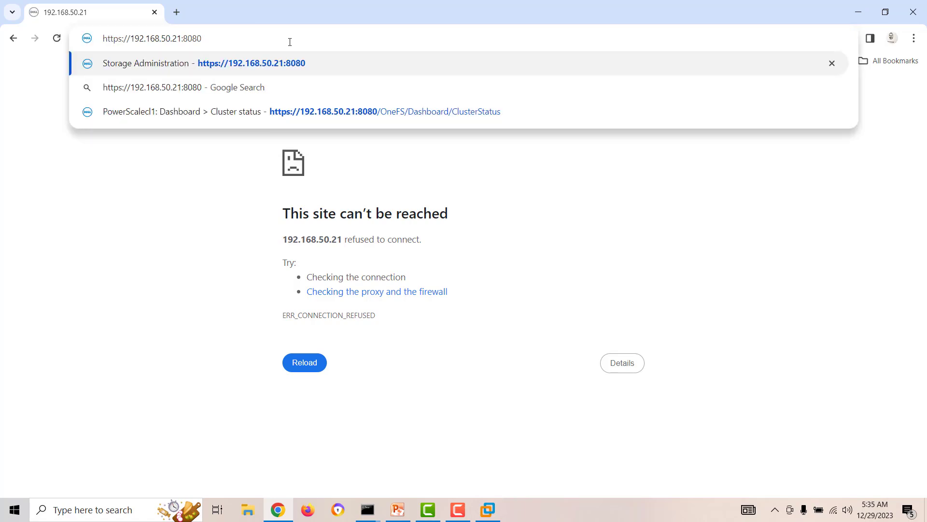
key(Return)
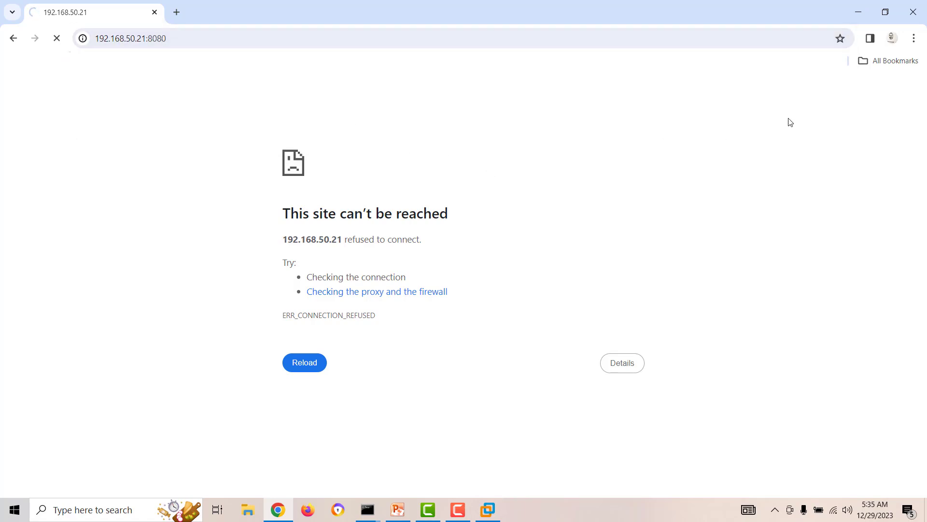
click(859, 12)
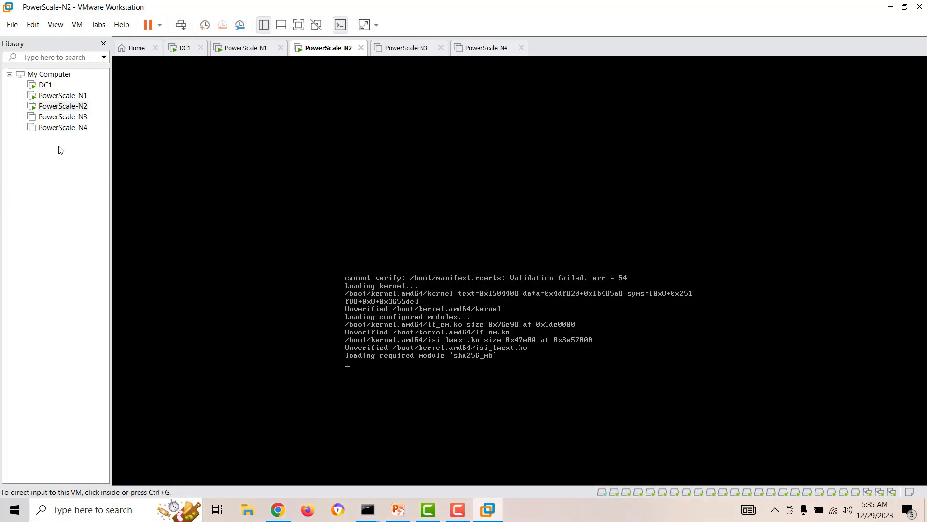
Step: Select PowerScale-N4 and power it on
click(63, 116)
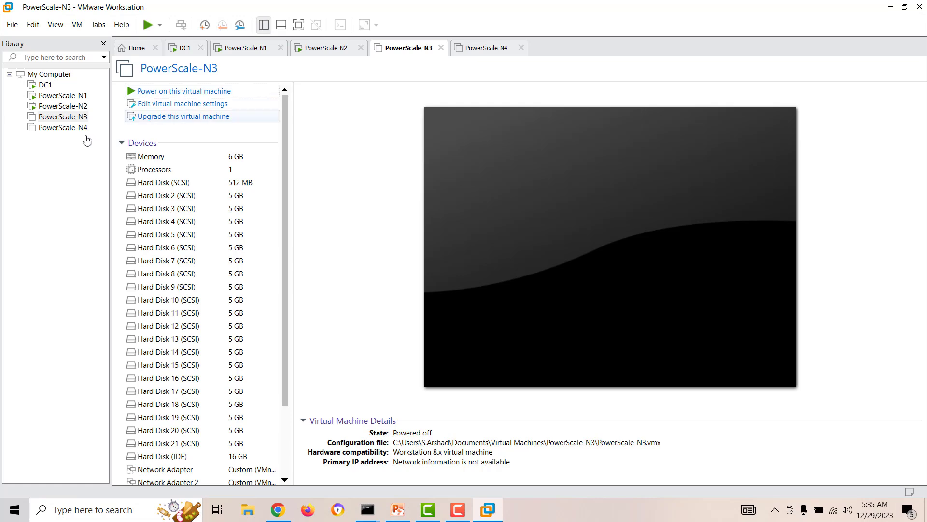
click(67, 128)
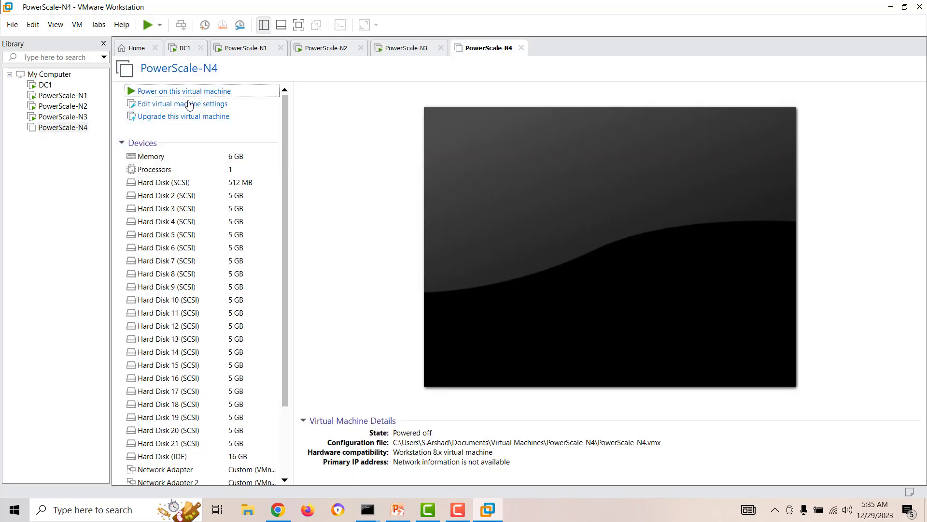
click(187, 92)
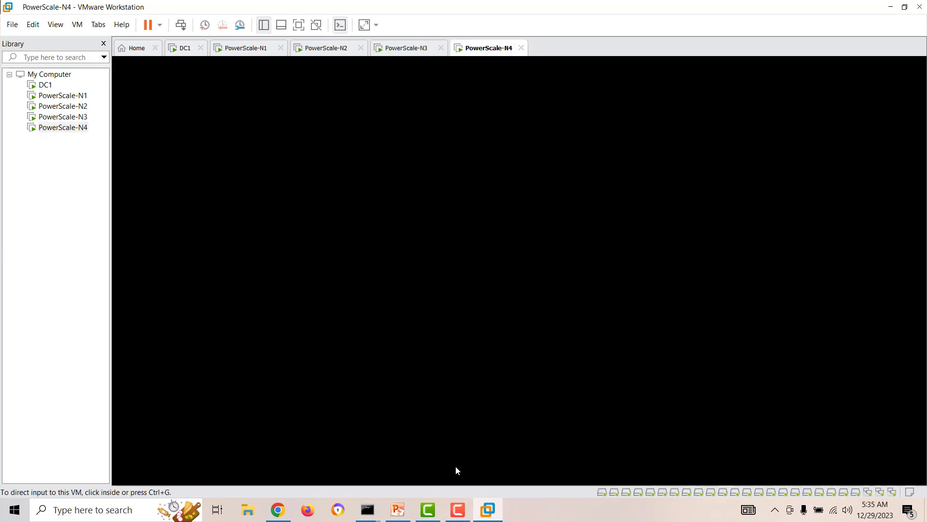
click(458, 509)
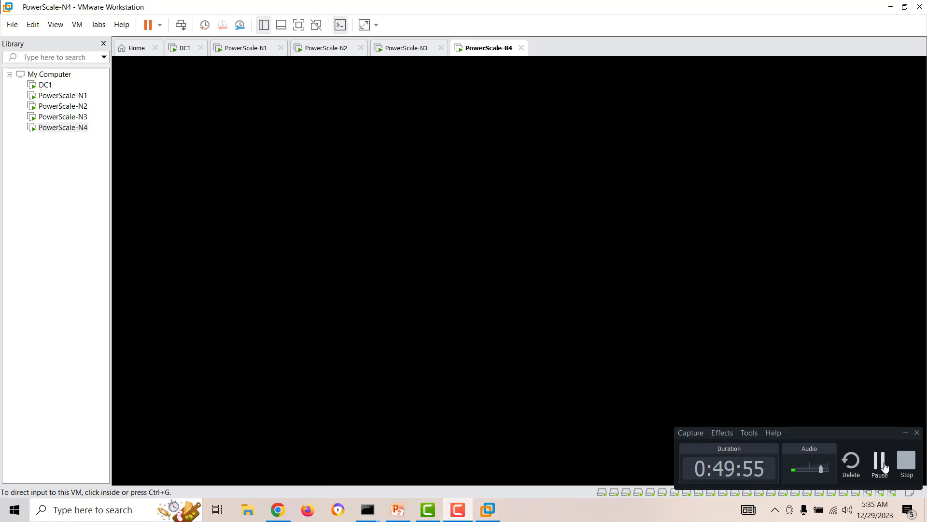
click(884, 463)
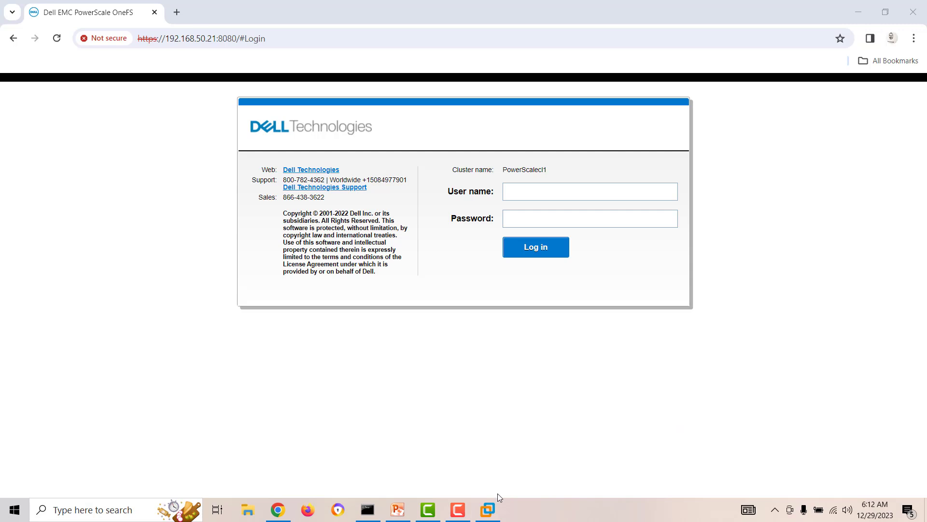
Step: Enter user name root and the password on the OneFS login page and submit
click(487, 509)
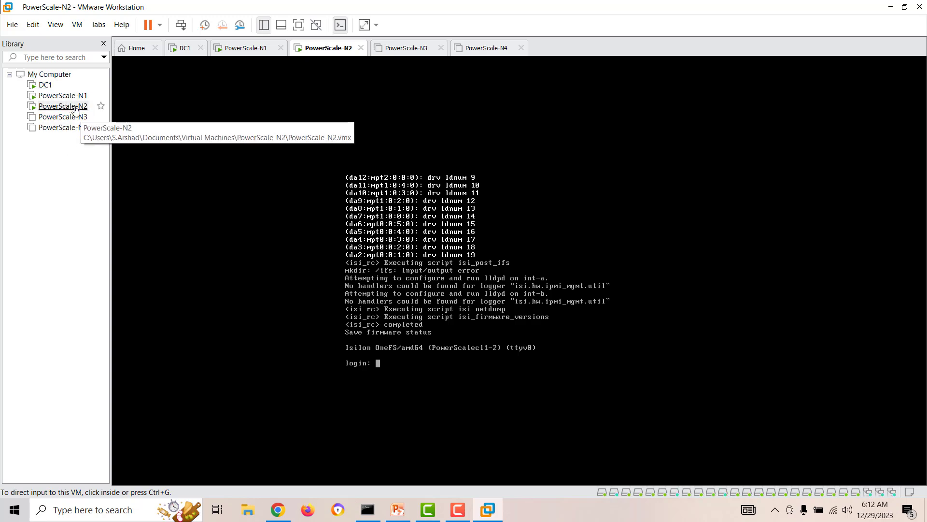
click(278, 509)
text(root)
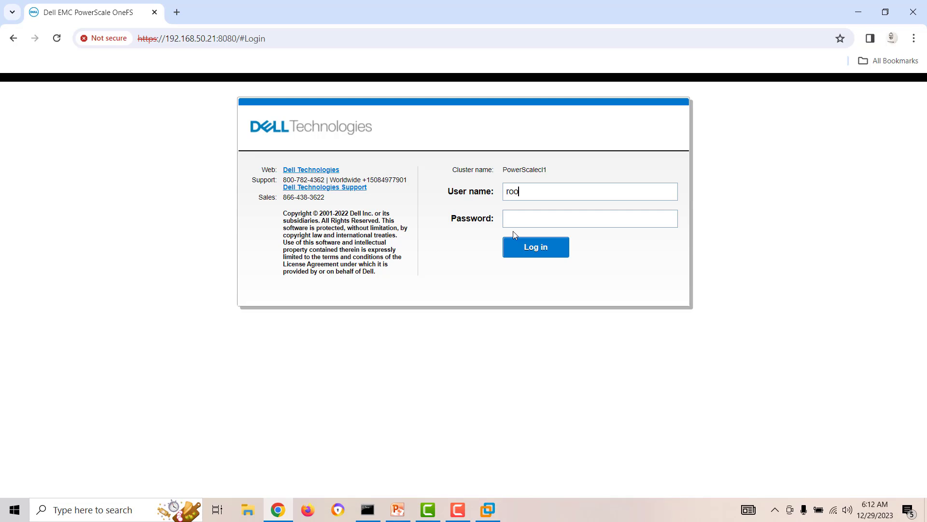
key(Tab)
text(••••••••)
key(Return)
Step: Check CPU and memory in Task Manager's Performance view, then close it
right_click(546, 520)
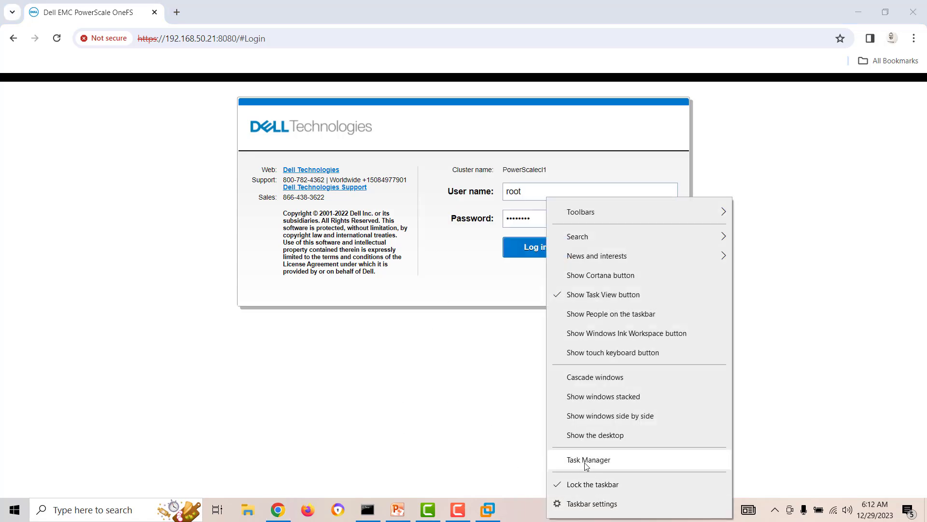
click(596, 459)
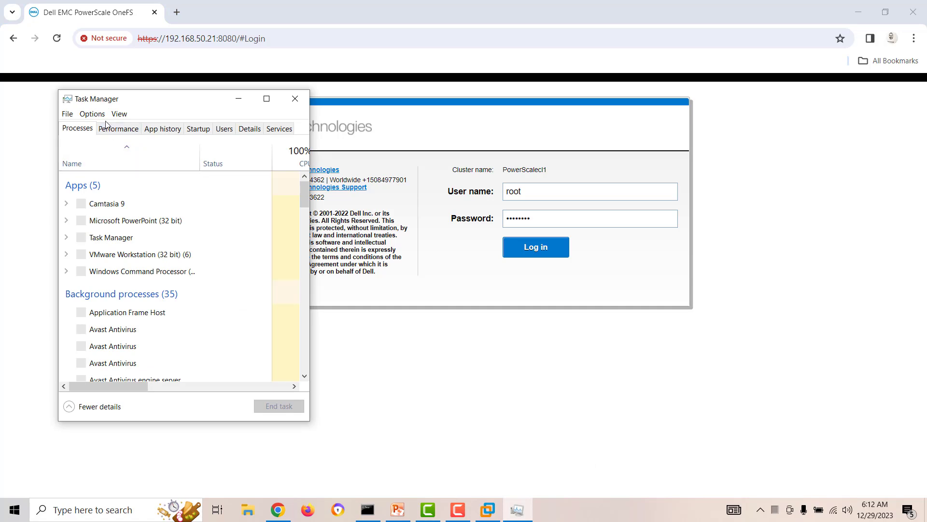
click(106, 133)
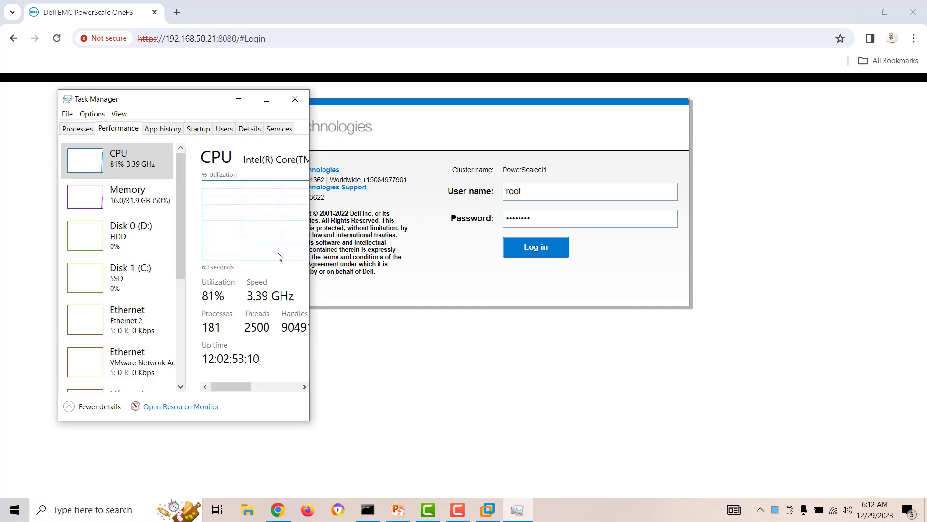
click(295, 99)
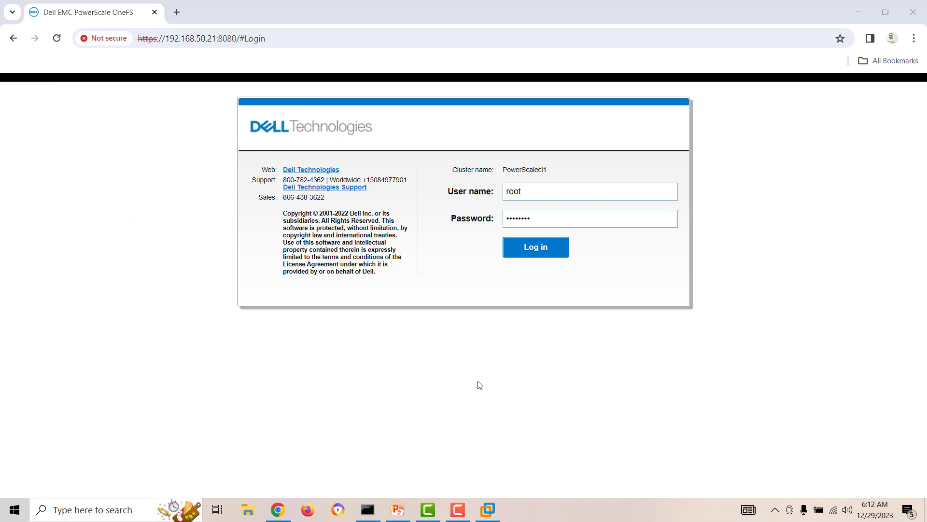
Step: Check the PowerScale-N1 and PowerScale-N2 consoles in VMware Workstation
click(495, 513)
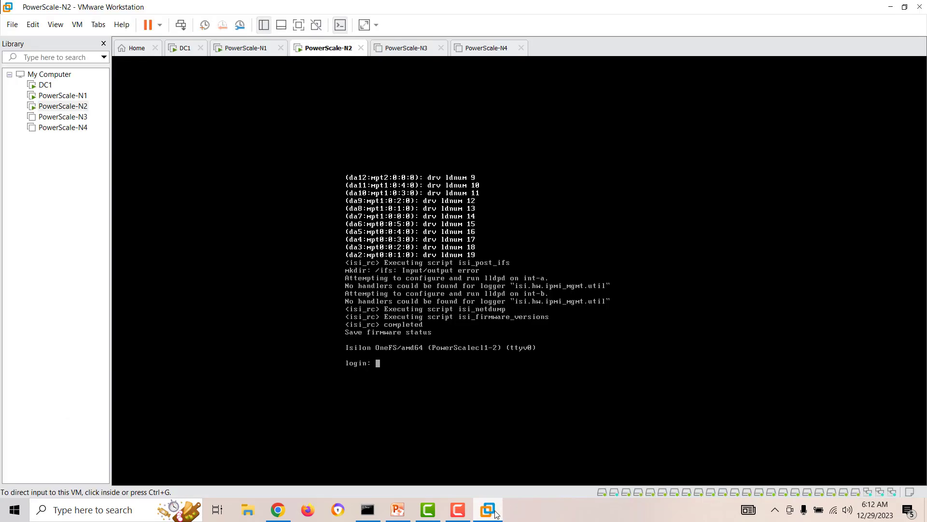
click(77, 95)
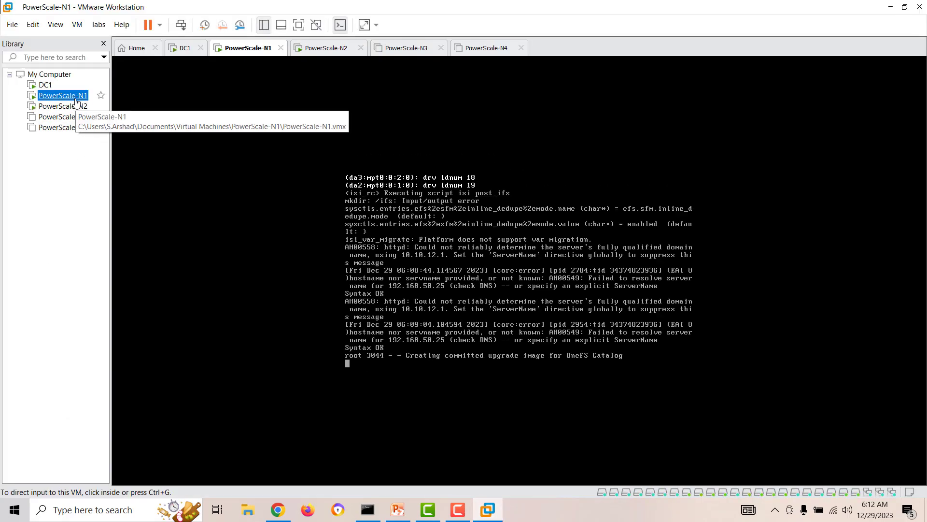
click(77, 107)
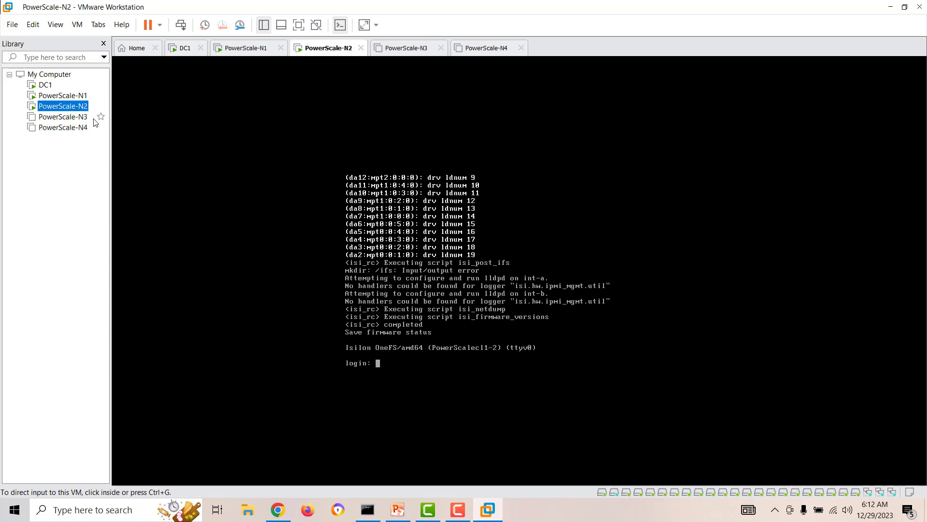
click(58, 98)
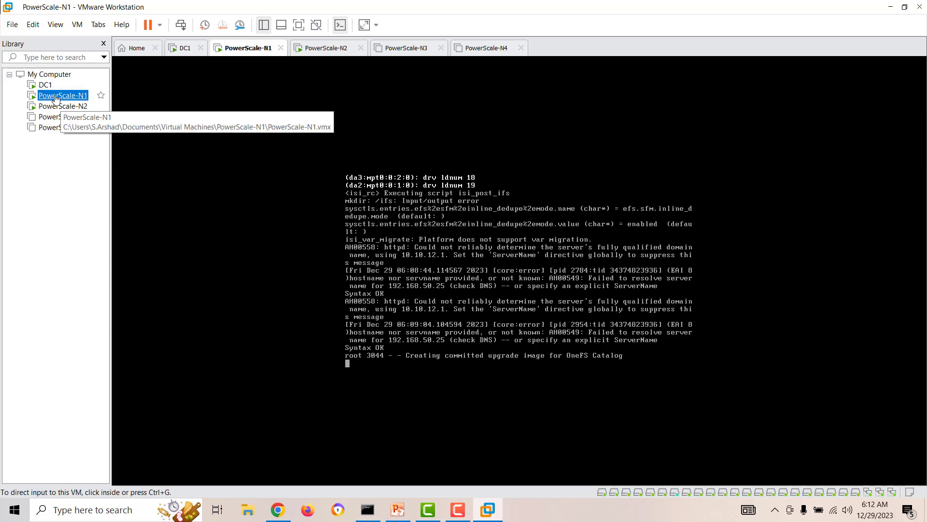
click(61, 106)
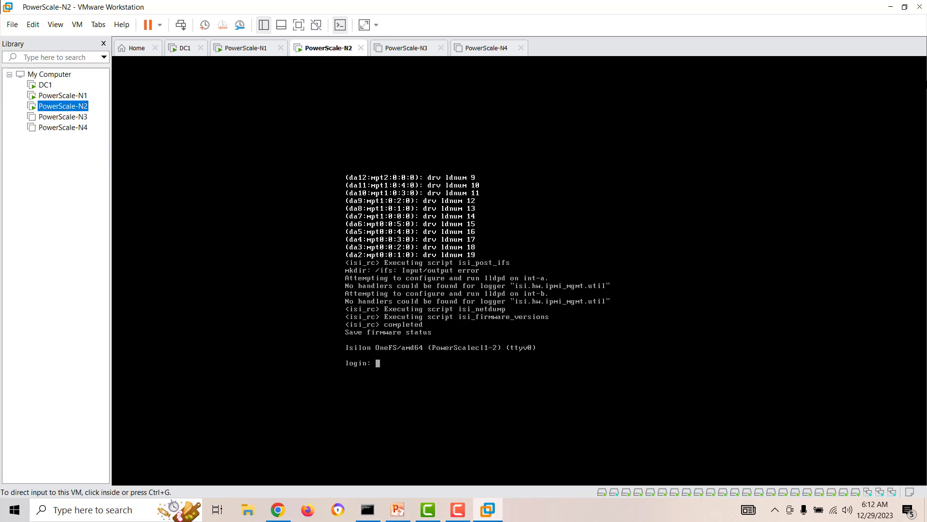
Step: After the rejected root login, sign in to OneFS as admin with the password
click(890, 6)
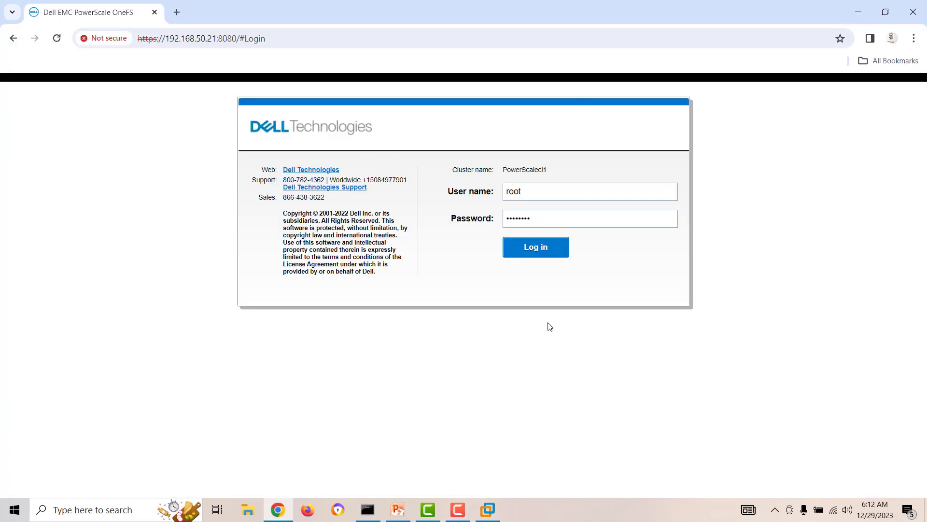
click(535, 254)
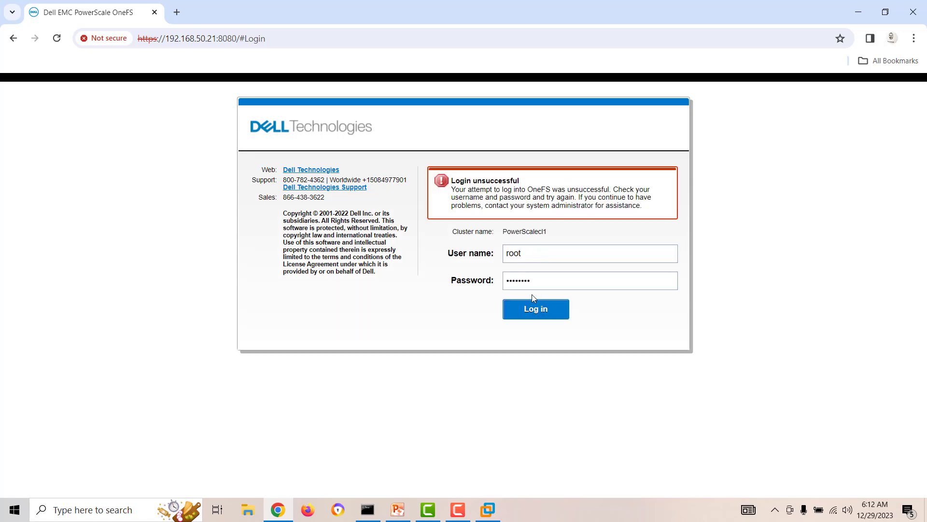
drag(534, 259, 440, 256)
text(admin)
key(Tab)
text(r)
text(•••••••)
key(Return)
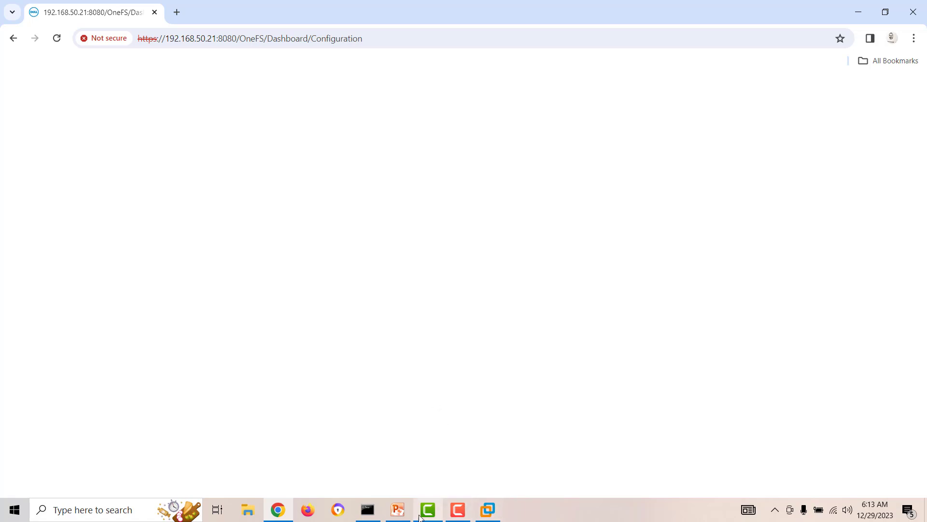
Step: Check the PowerScale-N1 and PowerScale-N2 consoles in VMware Workstation
mouse_move(377, 514)
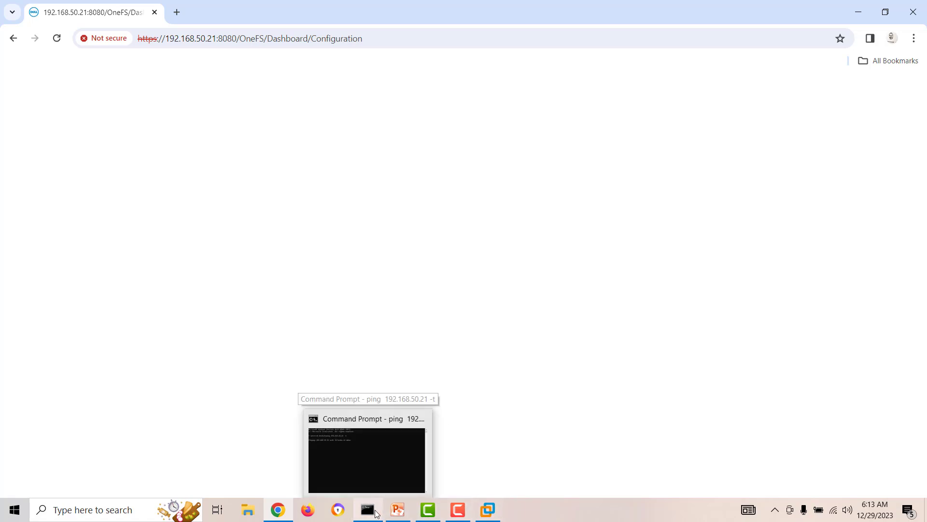
click(484, 512)
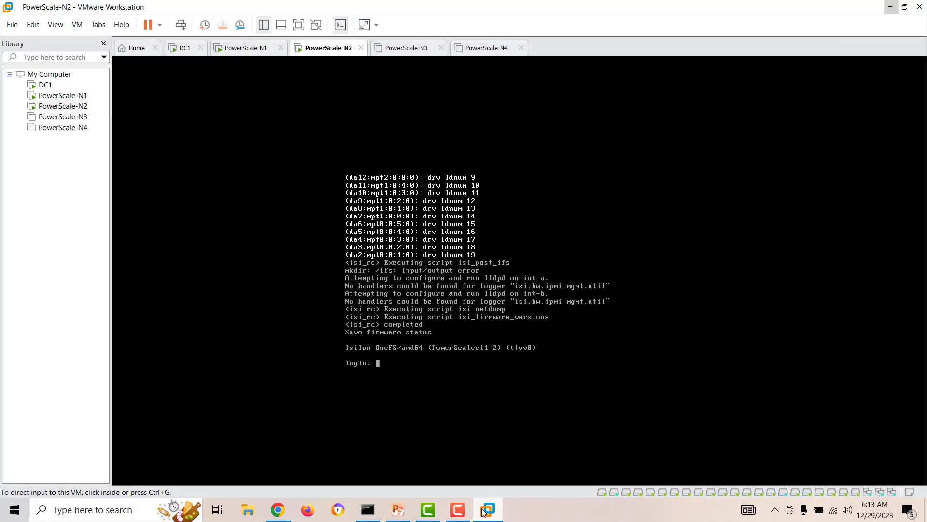
click(61, 99)
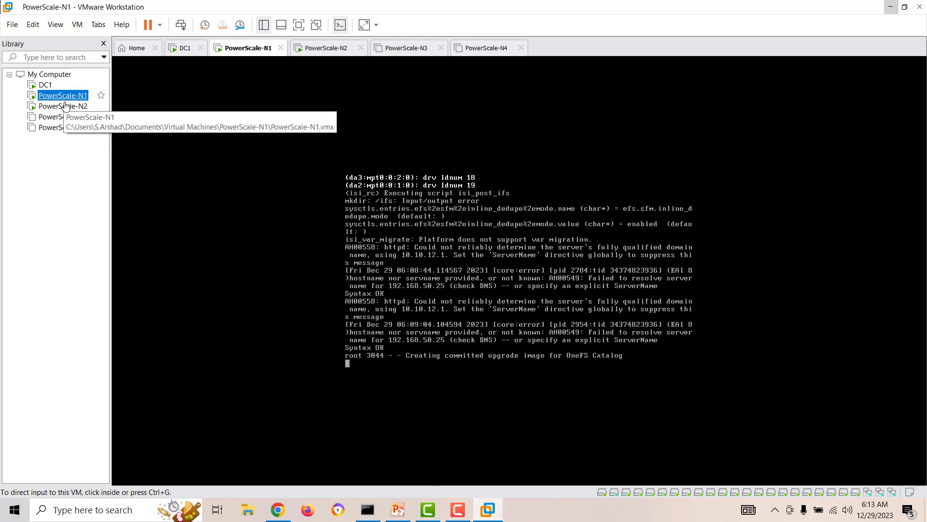
click(65, 110)
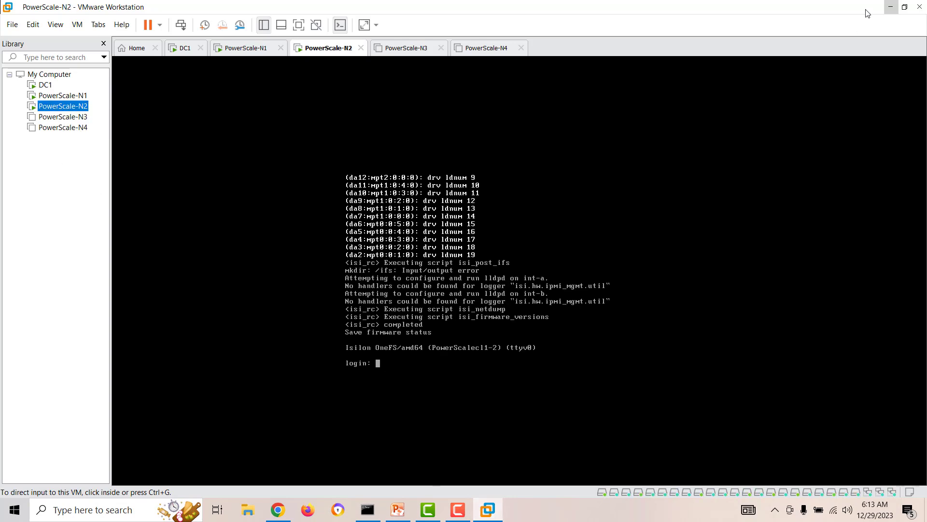
Step: In the OneFS web UI, open the Node status dashboard, select the cluster IP's last octet, and return to VMware
click(891, 7)
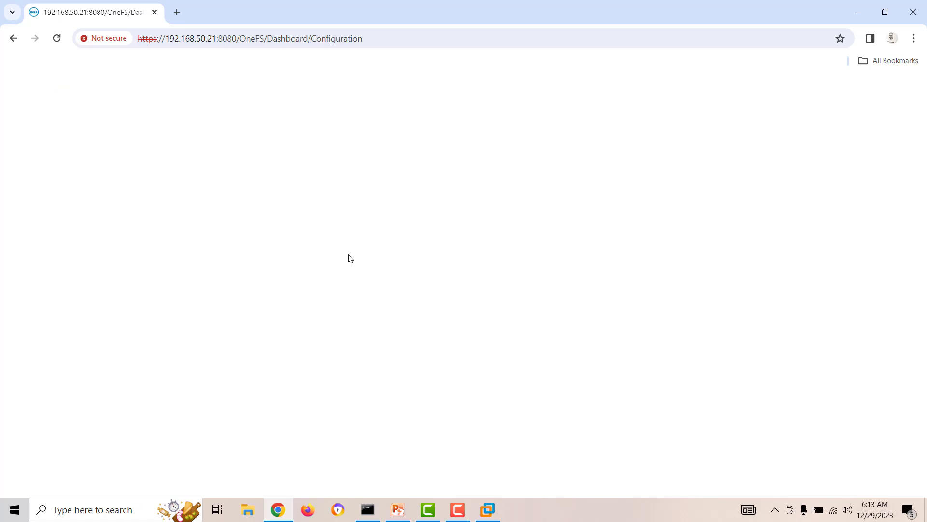
click(459, 511)
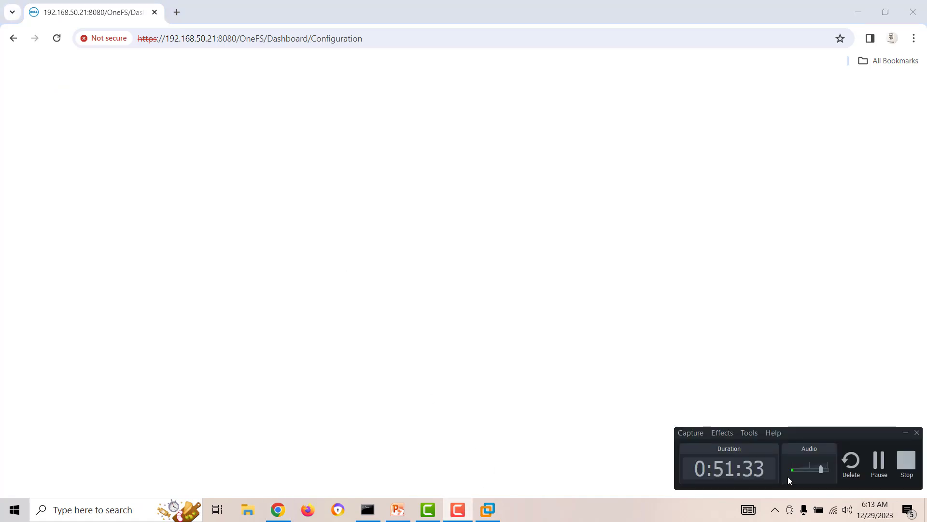
click(880, 459)
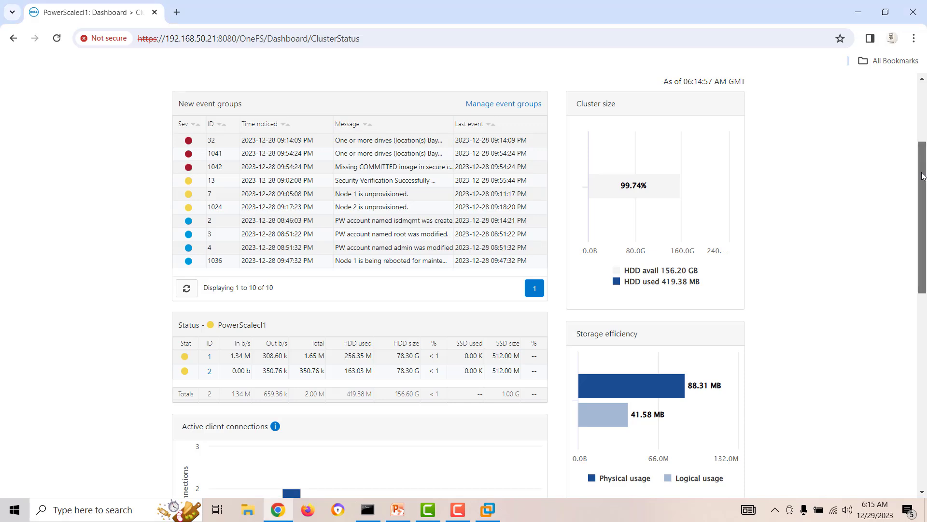
drag(924, 165, 918, 100)
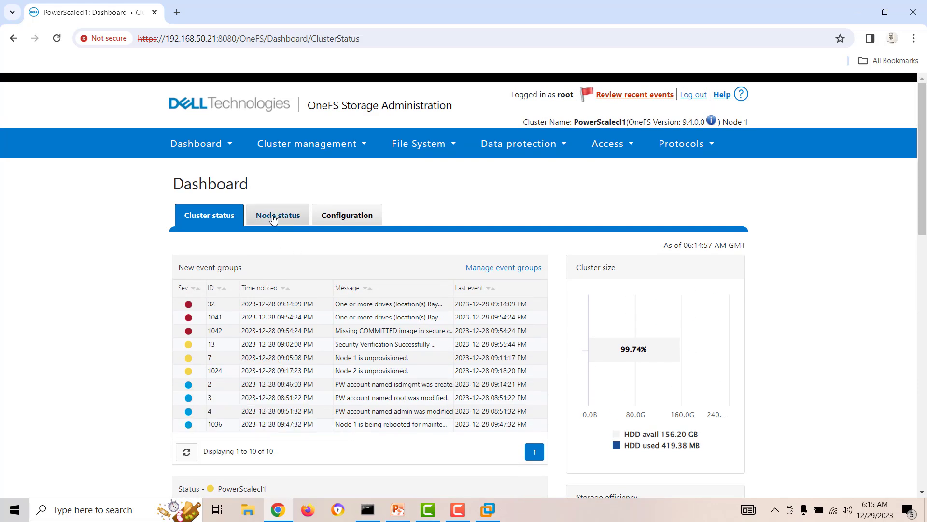
click(271, 217)
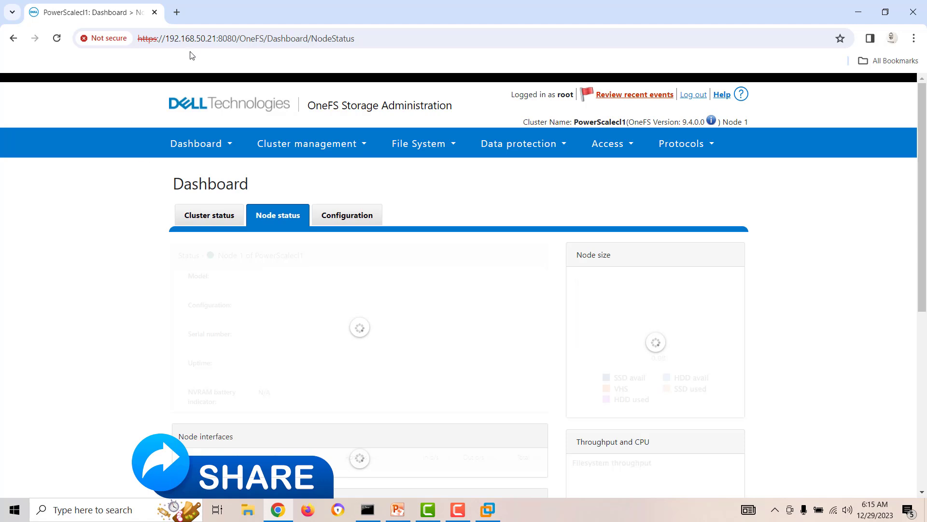
double_click(215, 40)
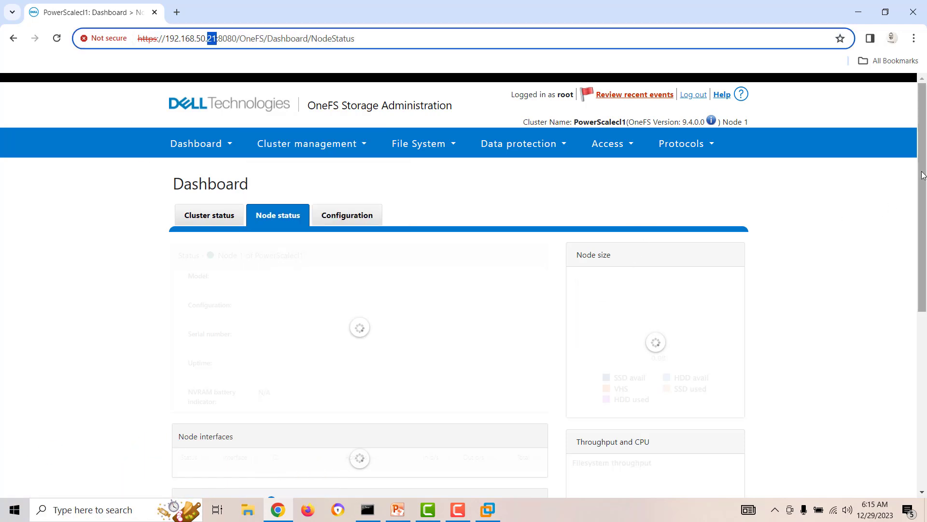
click(488, 510)
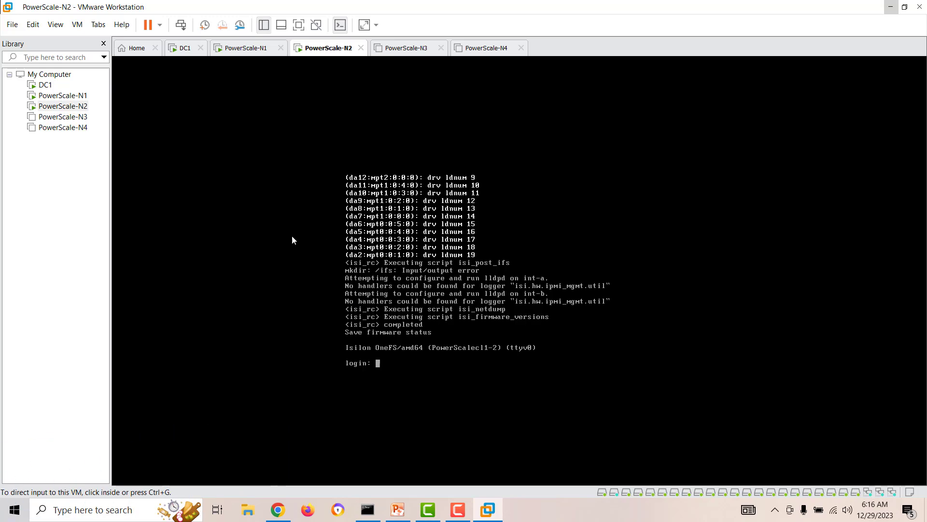
Step: Review DC1, PowerScale-N1 and N2, and powered-off N3 and N4 in the VMware Library
click(60, 96)
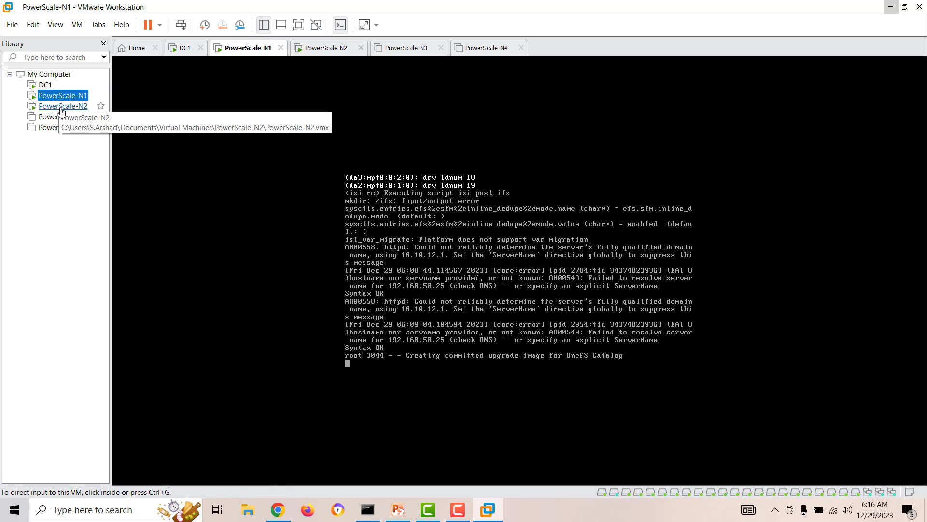
click(60, 106)
click(45, 85)
click(53, 96)
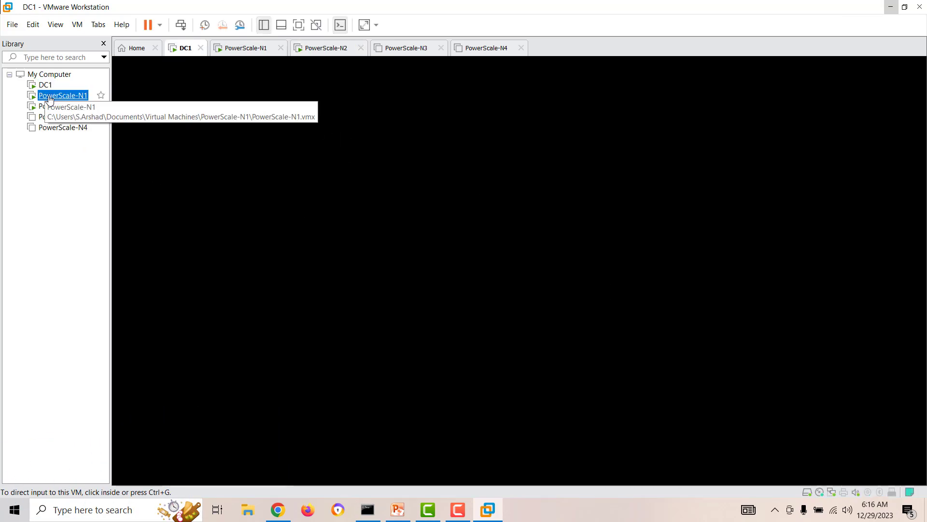
click(50, 109)
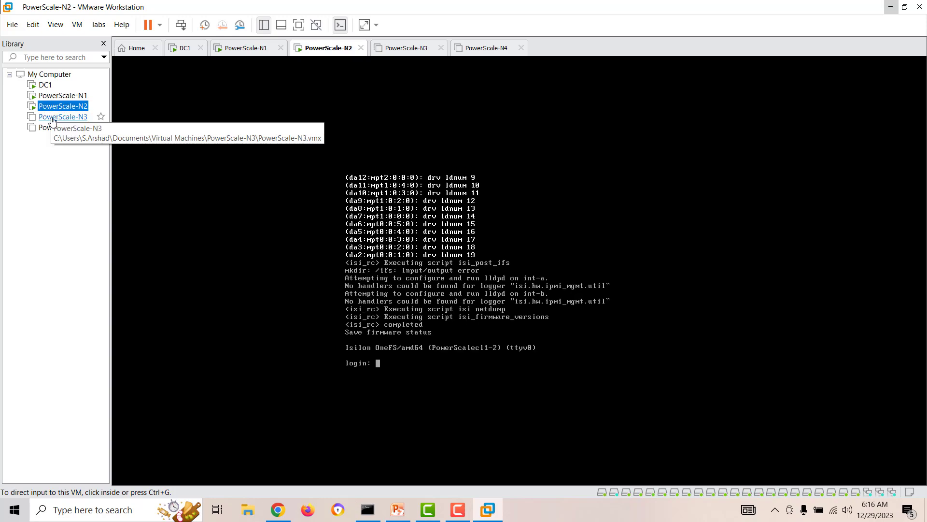
click(51, 117)
click(51, 127)
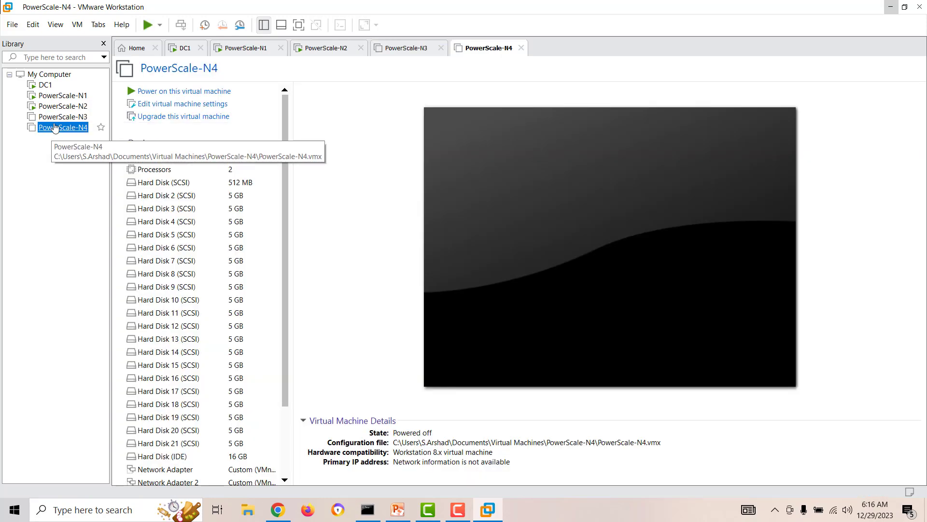
click(62, 119)
Step: Check the host's CPU and memory usage in Task Manager, then bring up the network diagram presentation
right_click(598, 513)
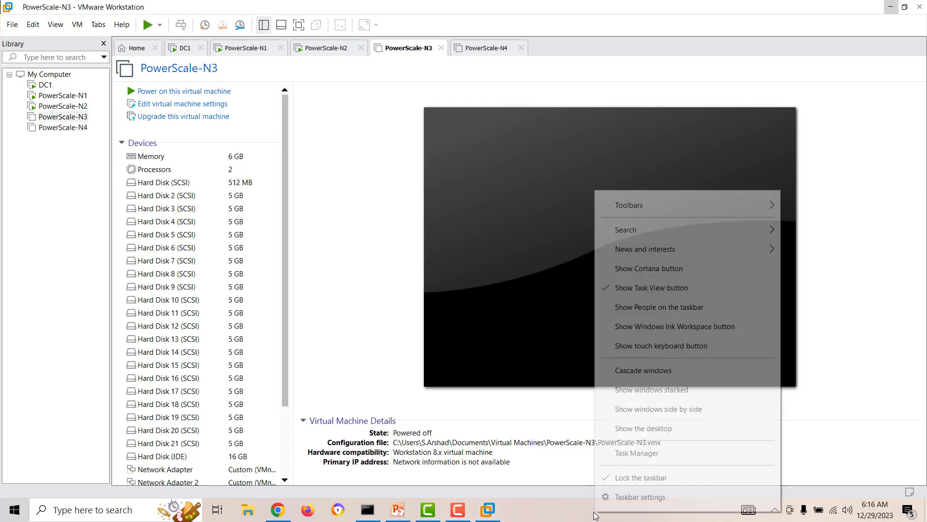
click(630, 452)
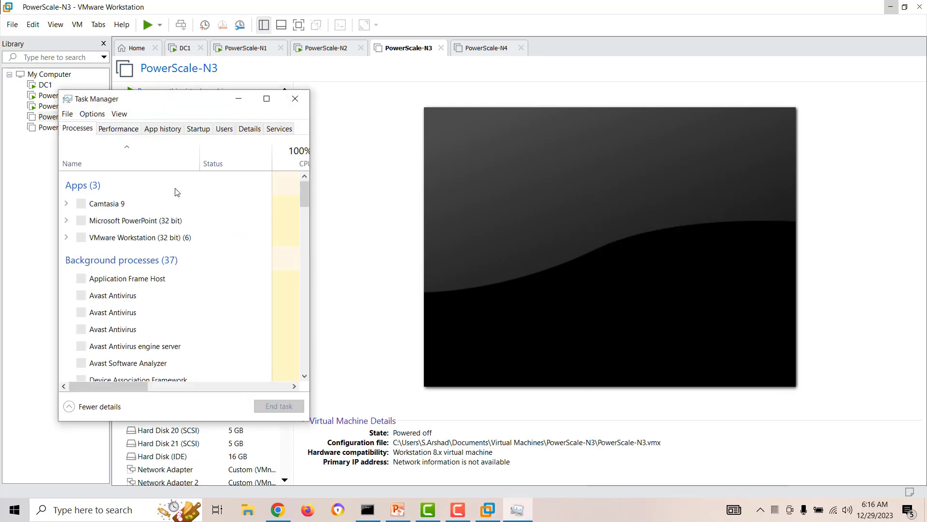
click(118, 131)
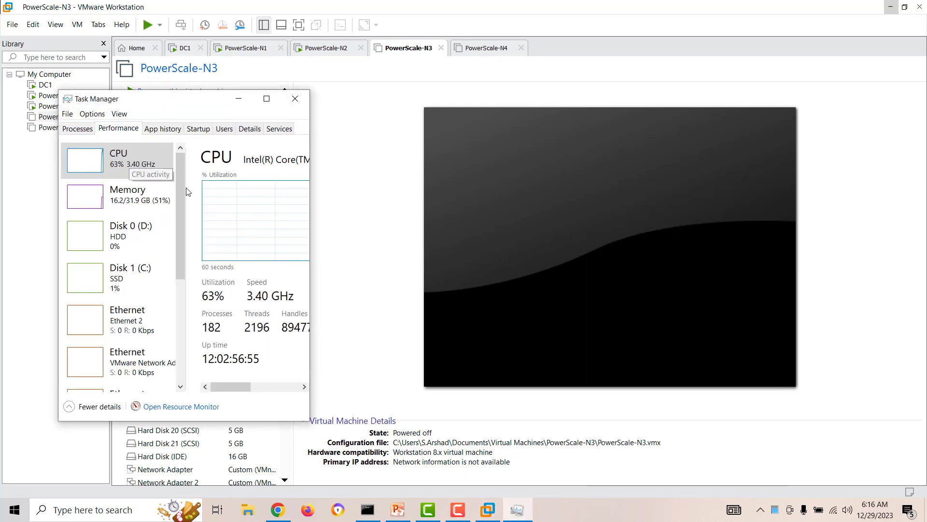
click(295, 99)
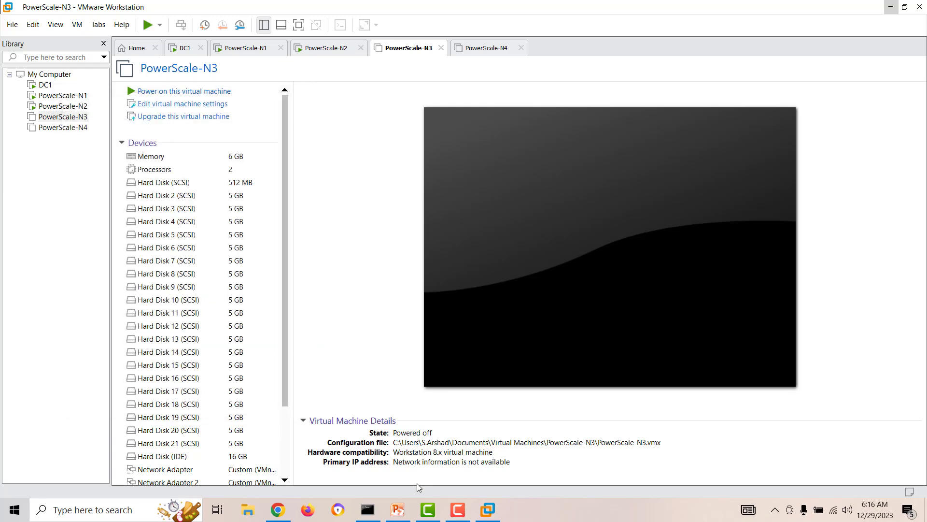
click(398, 509)
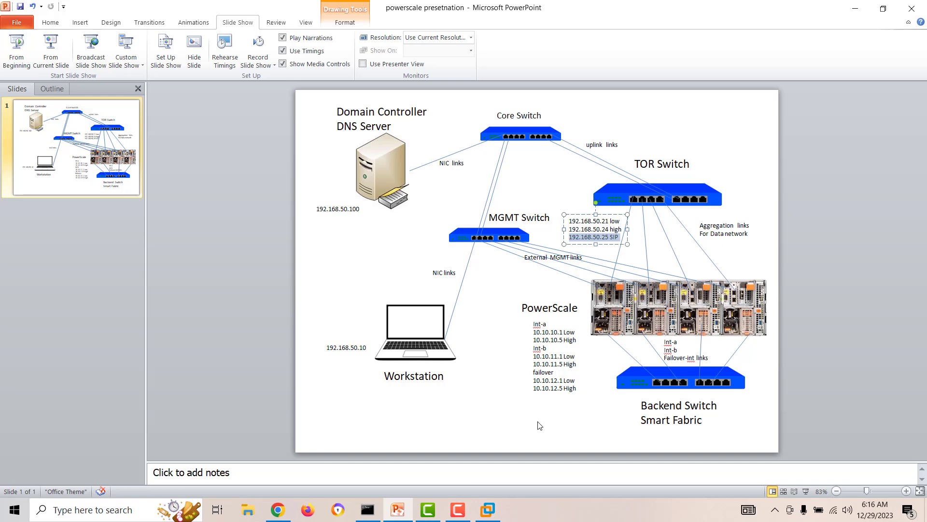
Step: Return to the OneFS dashboard and check the host performance graphs in Task Manager before closing it
click(278, 510)
scroll(379, 304, down, 7)
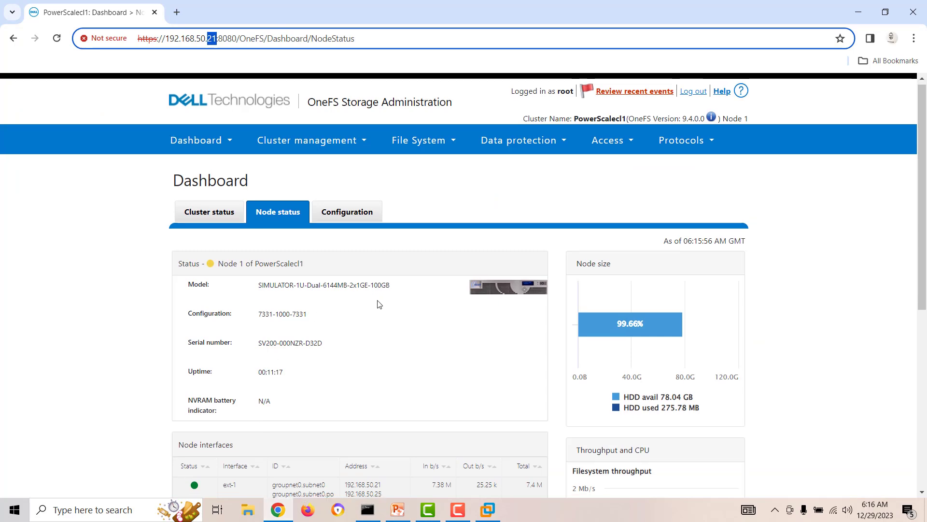
scroll(379, 305, up, 7)
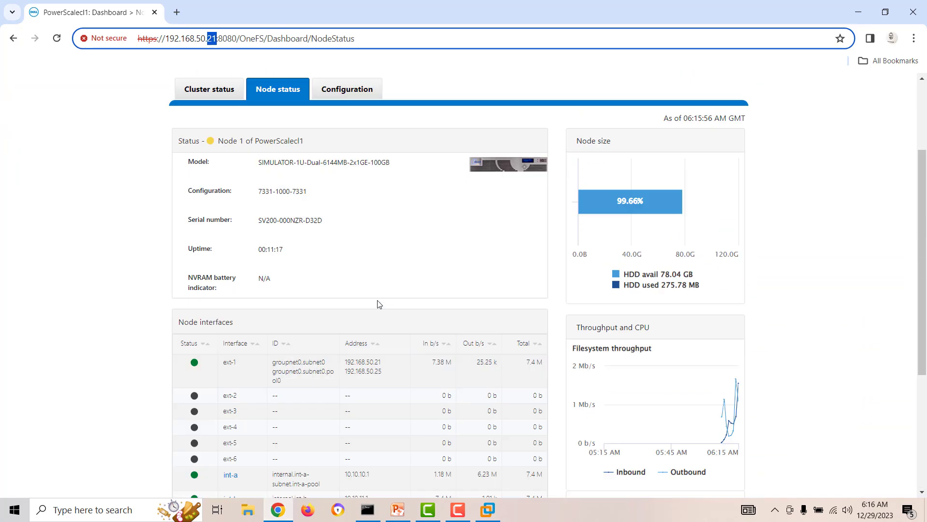
right_click(554, 518)
click(594, 455)
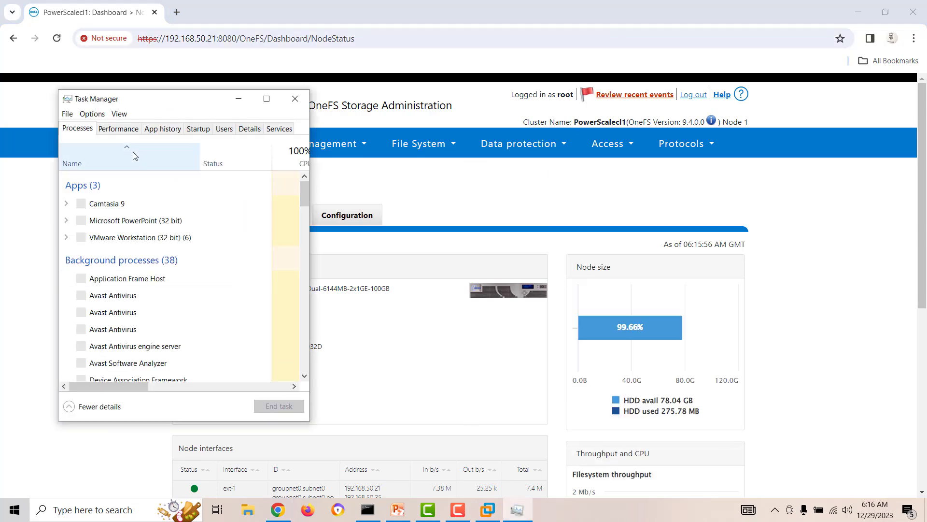
click(120, 132)
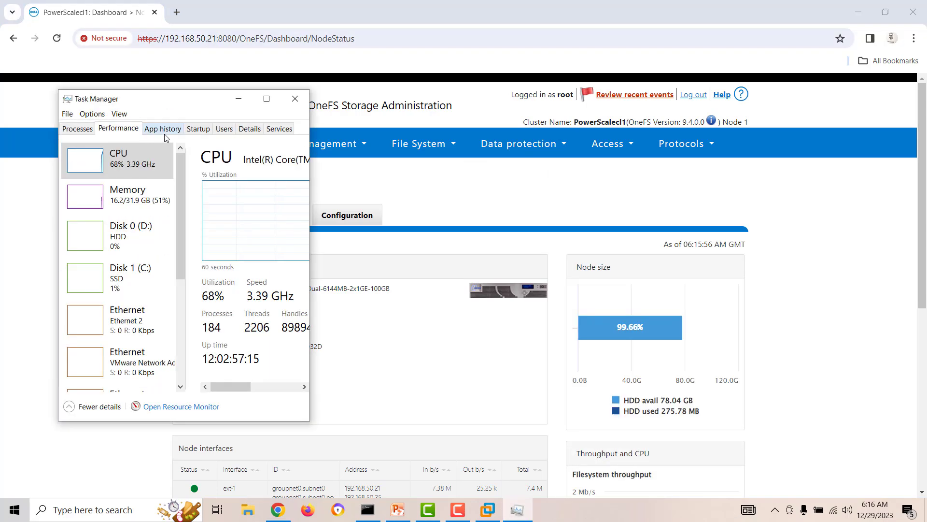
click(295, 98)
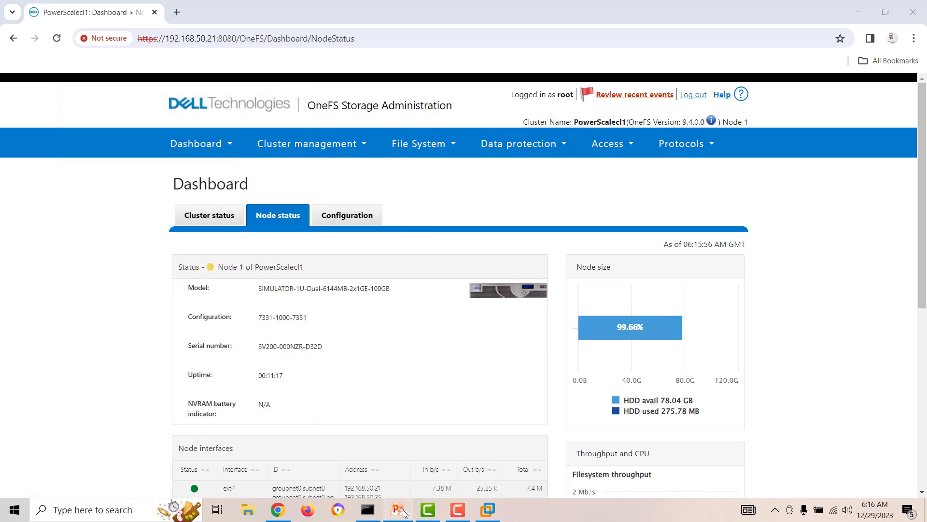
Step: Switch to the PowerScale network diagram slide, deselect the IP text box, and bring up the recorder controls
key(alt+Tab)
click(488, 420)
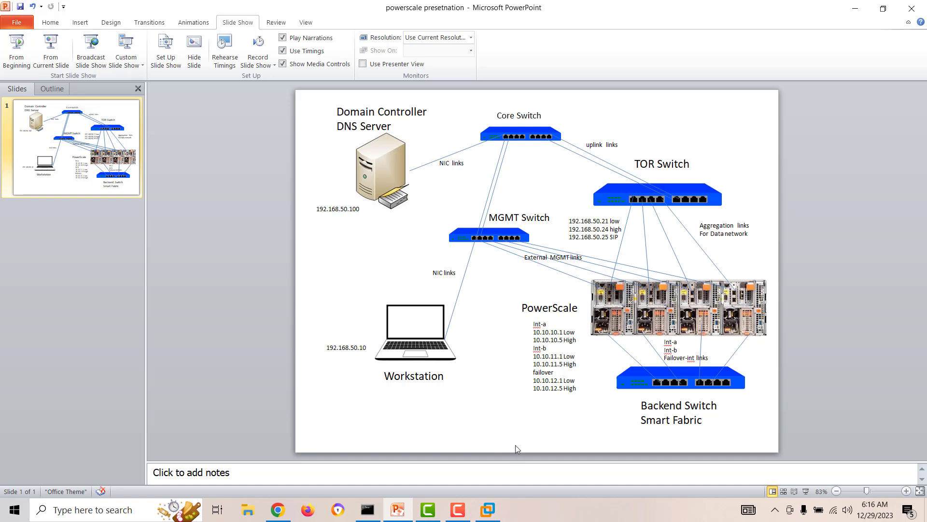
click(459, 510)
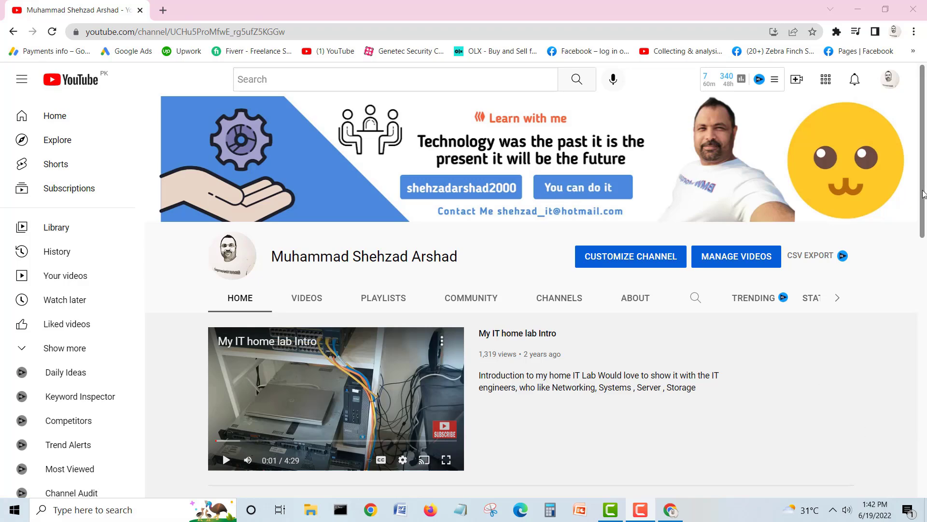
Step: Scroll through the channel's uploaded videos on the VIDEOS tab
drag(923, 193, 926, 157)
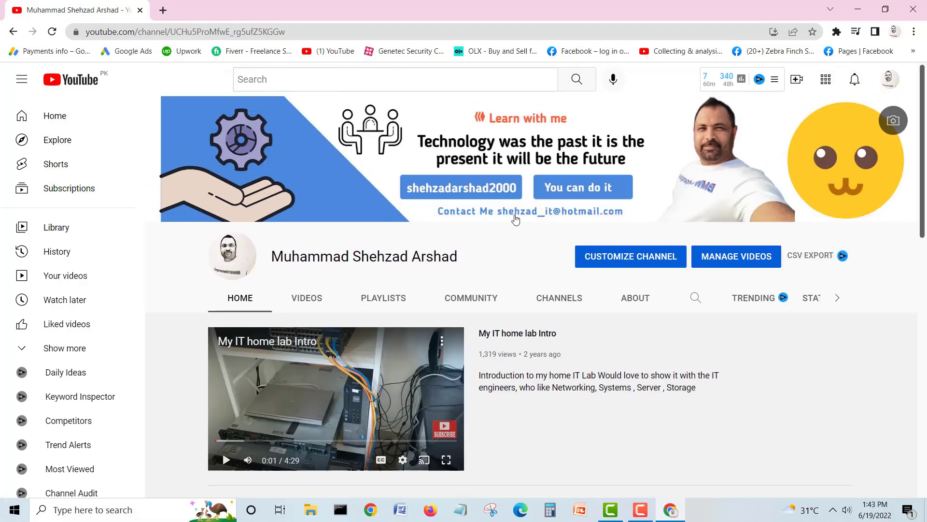
click(305, 300)
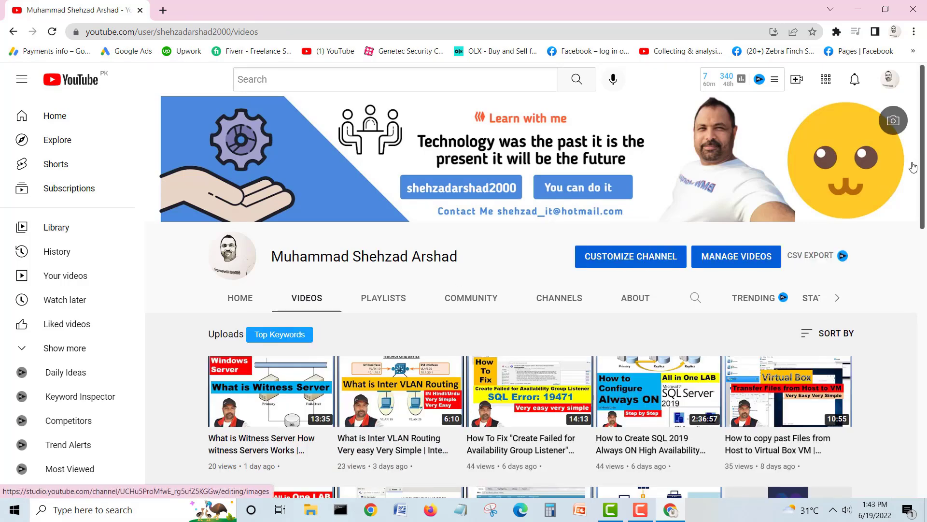
drag(922, 155, 916, 237)
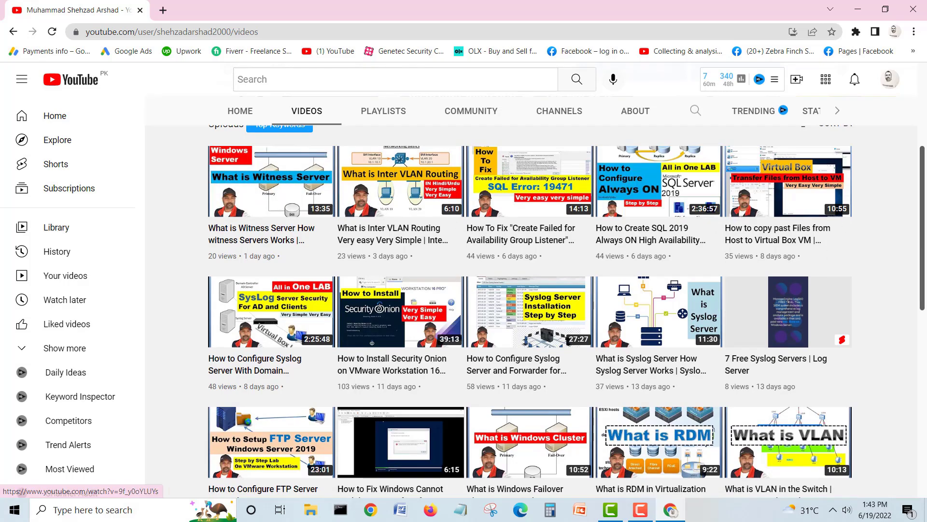
drag(923, 216, 922, 305)
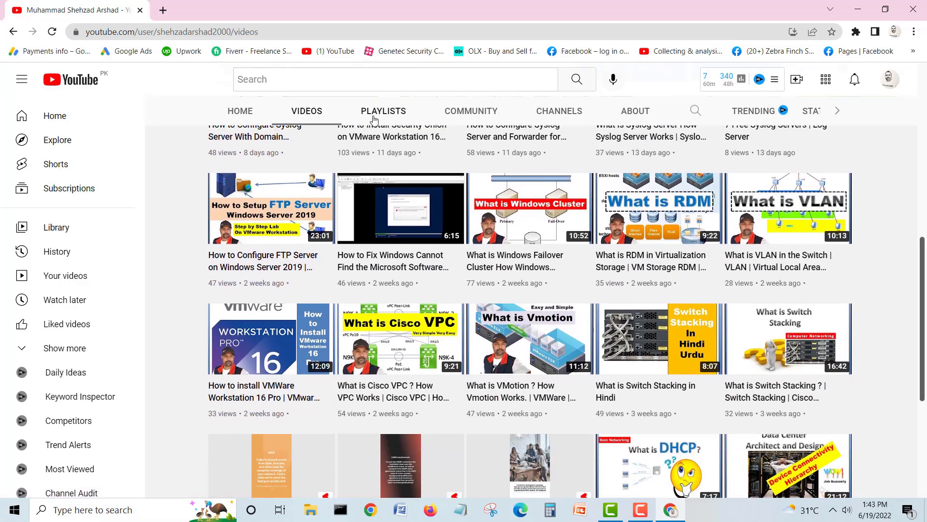
Step: Browse both playlist rows on the PLAYLISTS tab, then go back to the VIDEOS tab
click(375, 113)
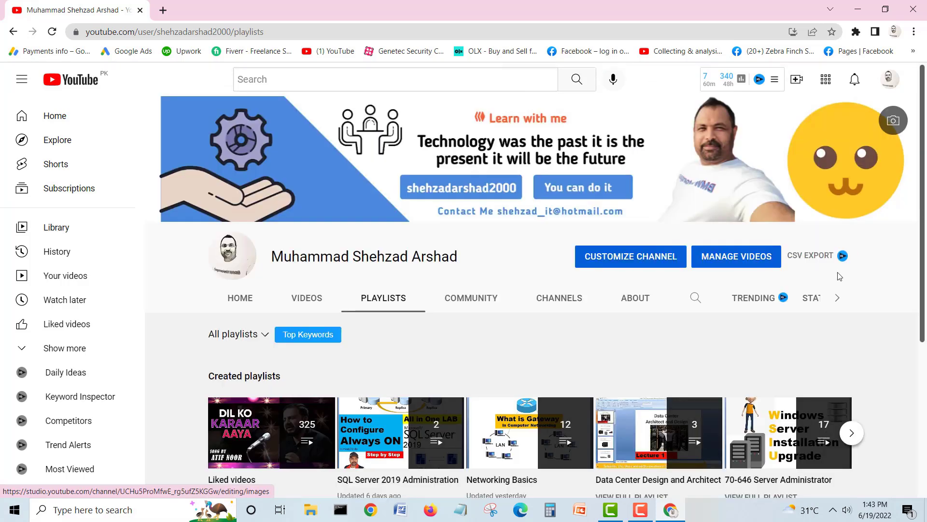
drag(923, 170, 920, 323)
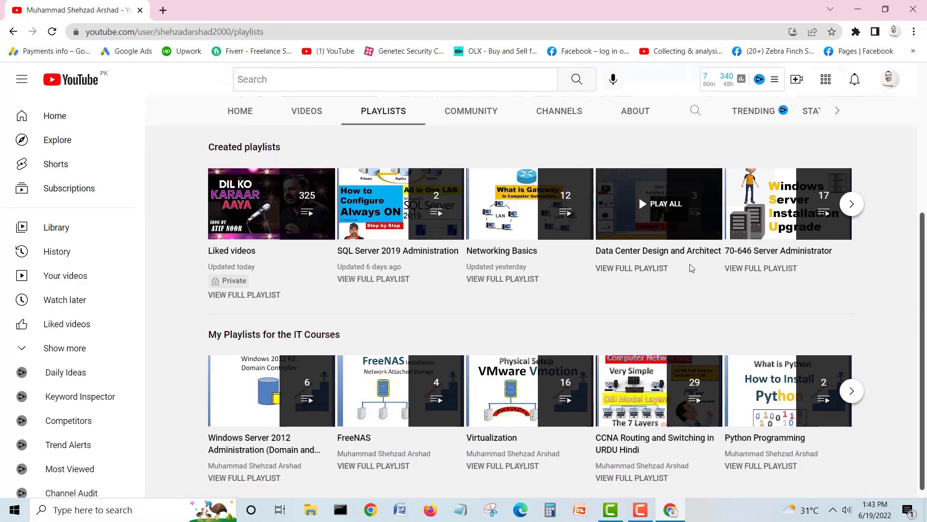
click(851, 203)
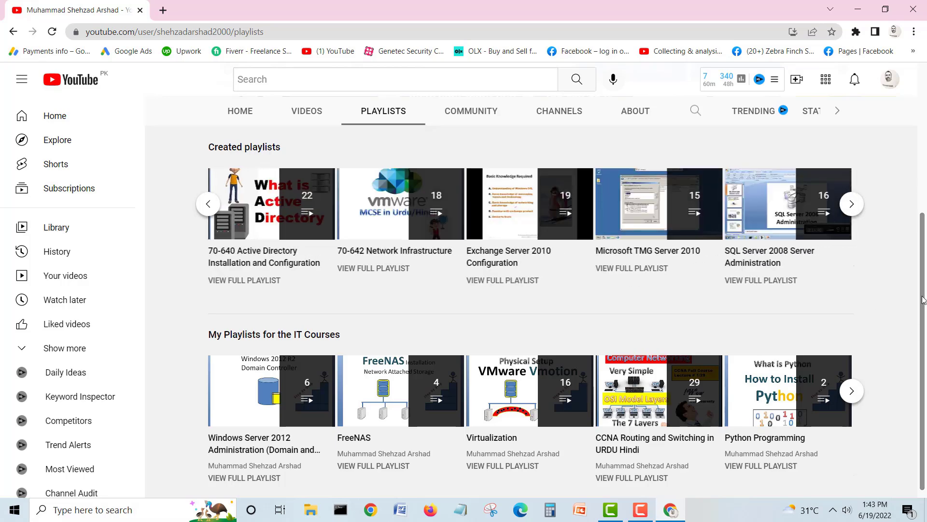
drag(924, 300, 924, 378)
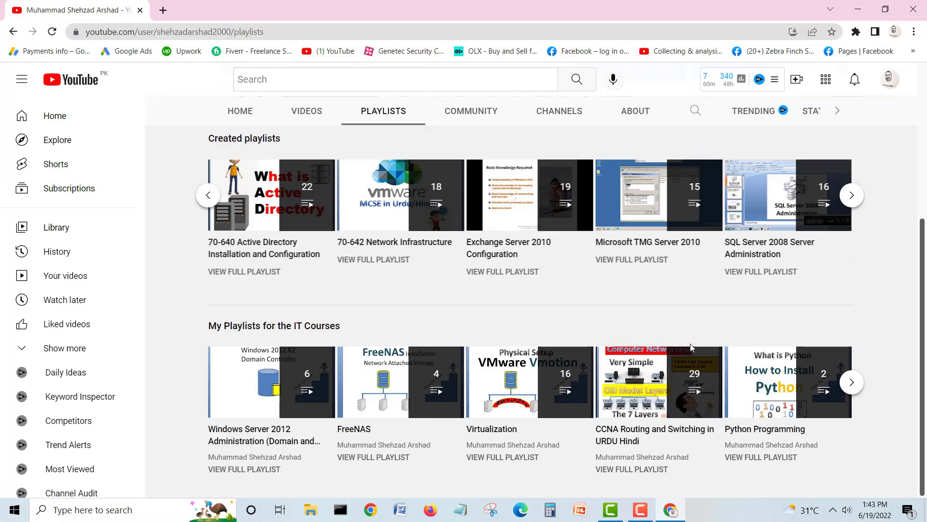
click(850, 384)
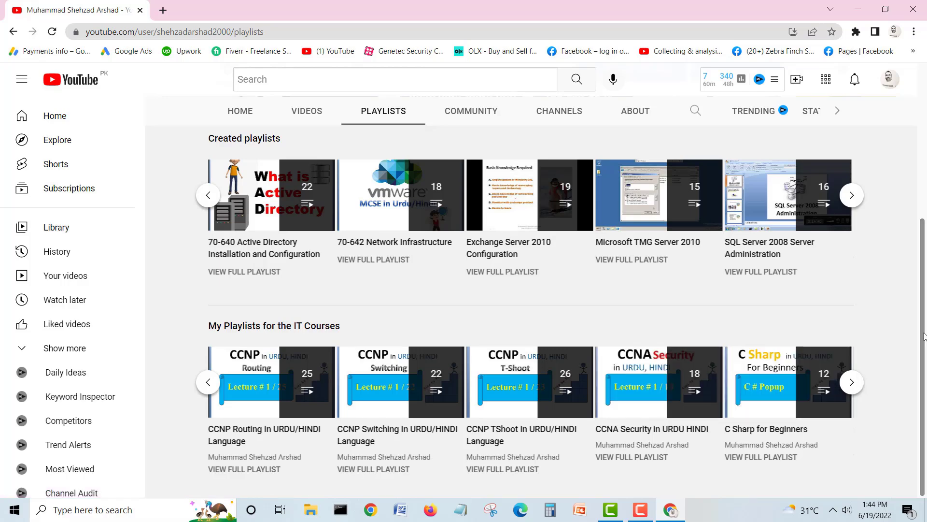
drag(924, 337, 926, 138)
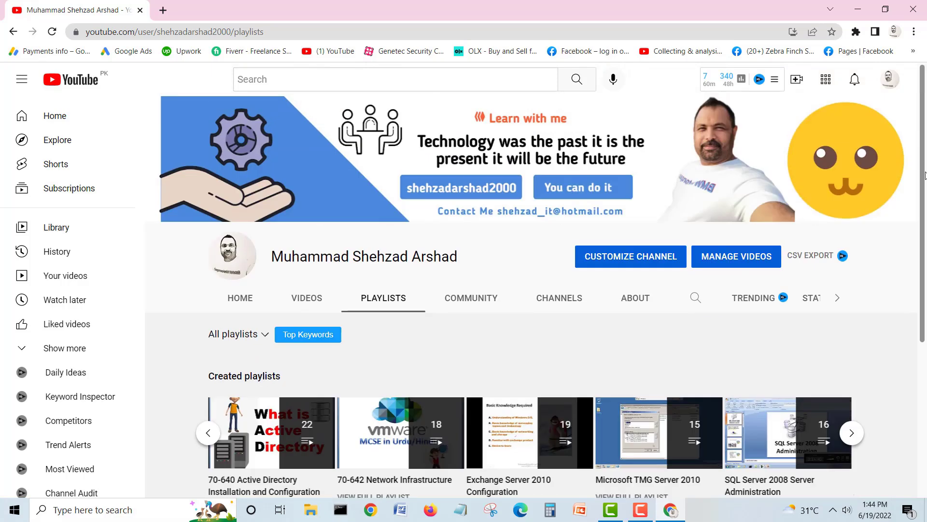
drag(925, 175, 926, 316)
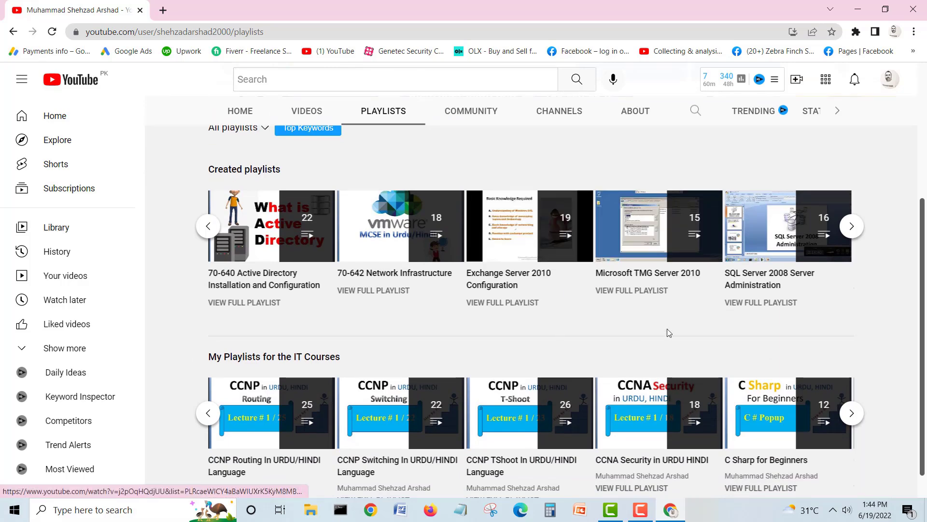
drag(923, 282, 923, 194)
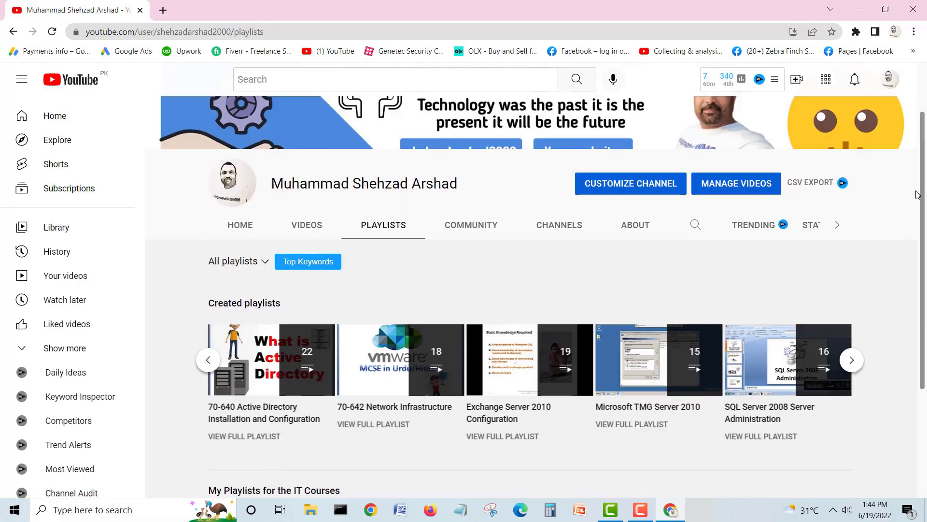
click(307, 226)
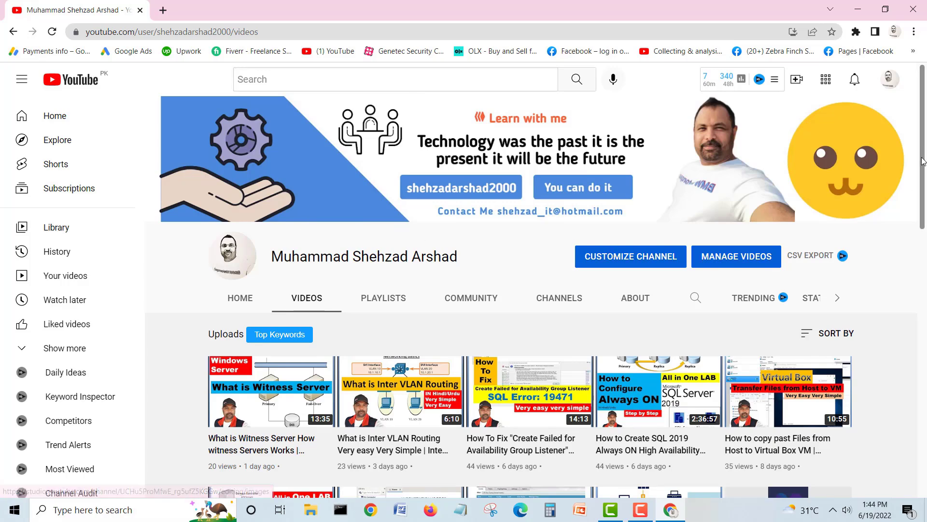
drag(923, 161, 923, 209)
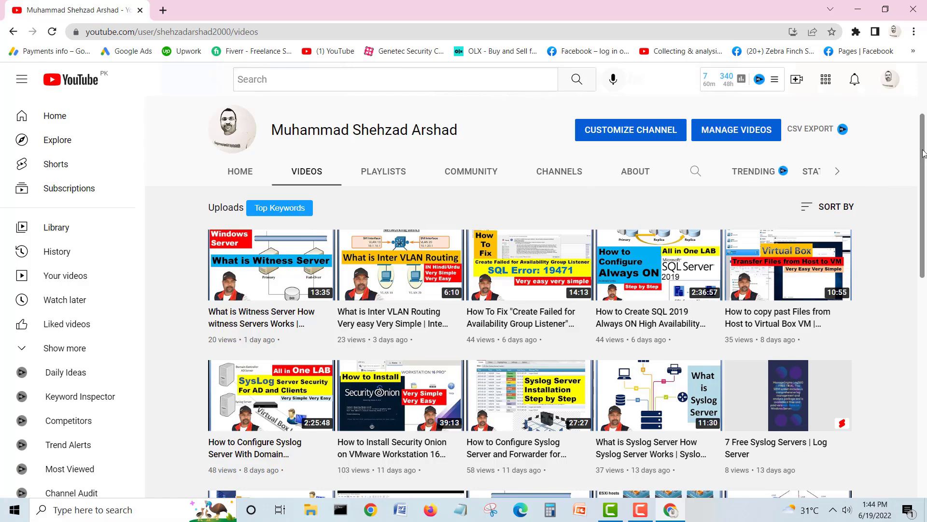
scroll(923, 154, down, 5)
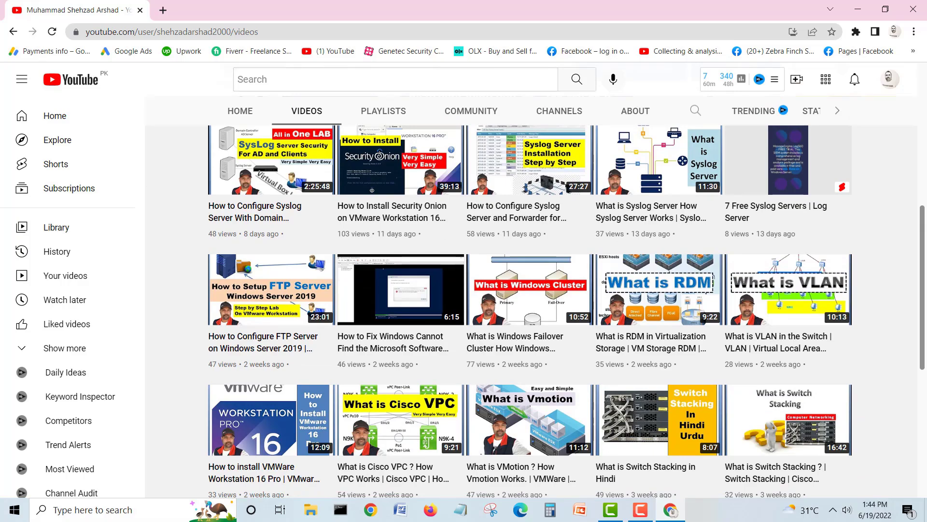
scroll(925, 294, down, 3)
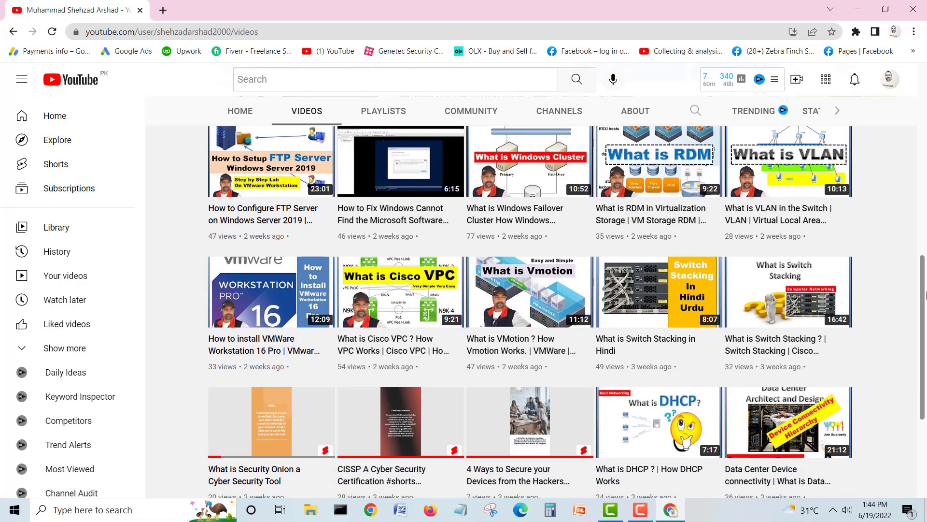
scroll(926, 295, down, 3)
scroll(530, 310, down, 9)
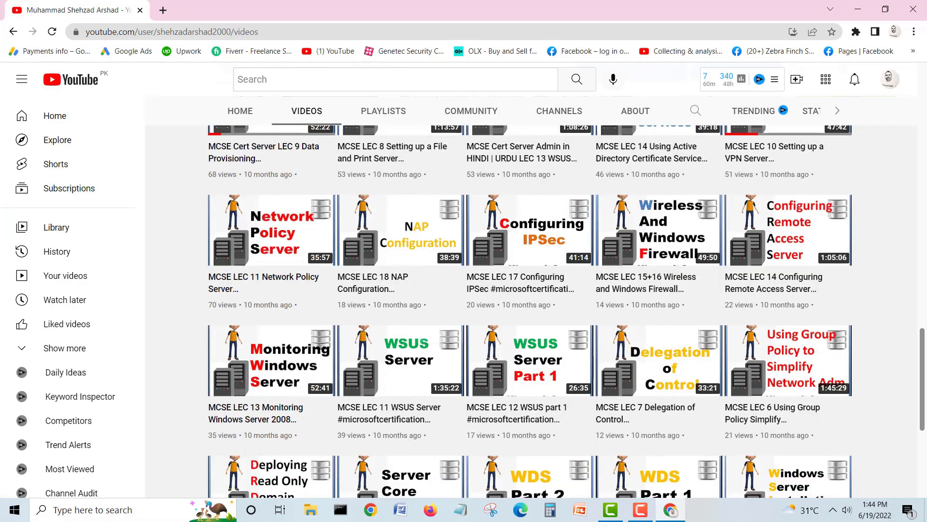
scroll(926, 483, down, 2)
scroll(926, 483, down, 2)
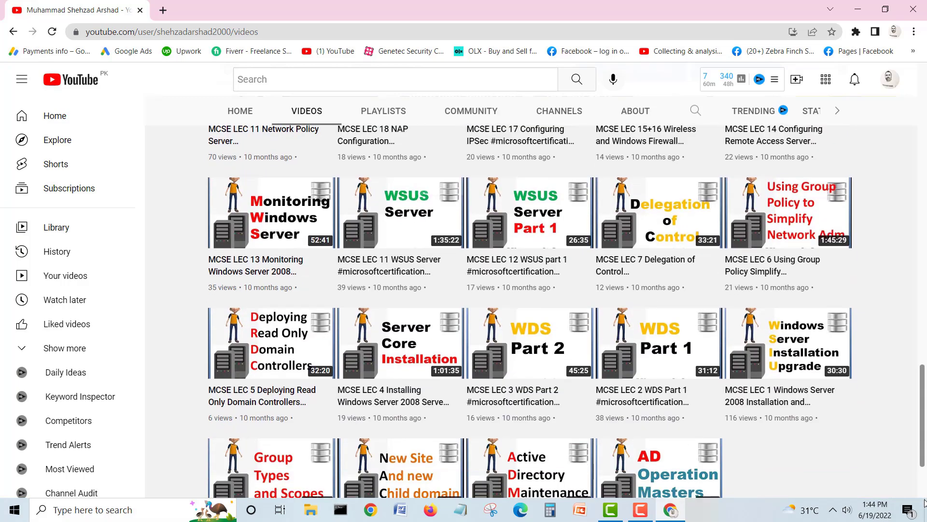
scroll(924, 502, down, 2)
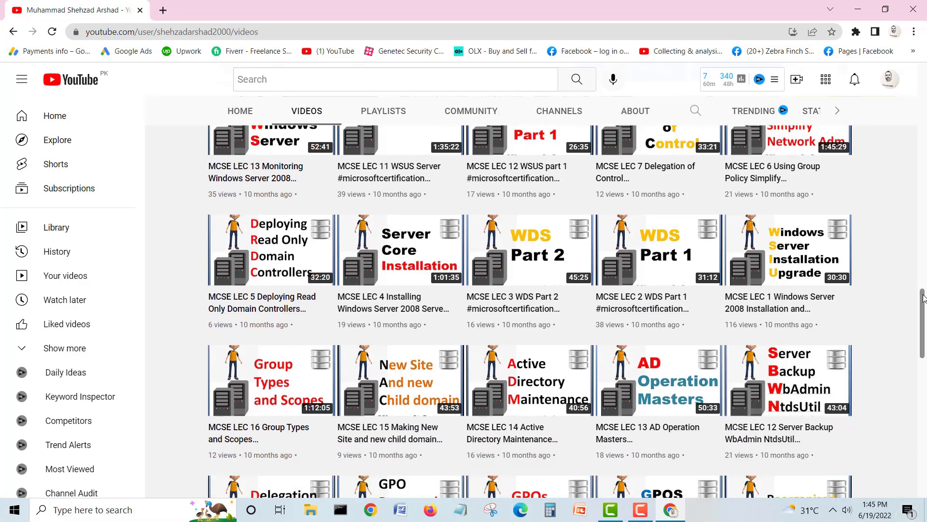
drag(923, 301, 912, 496)
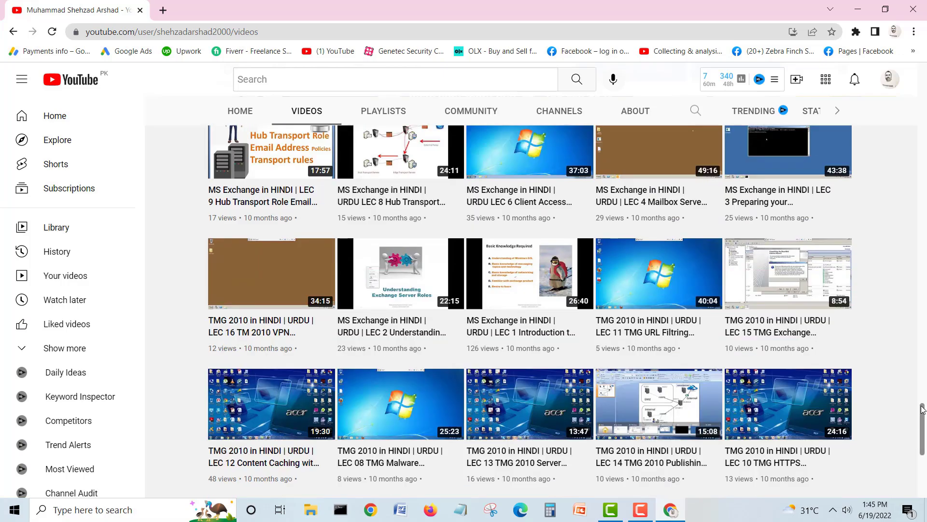
drag(923, 410, 910, 58)
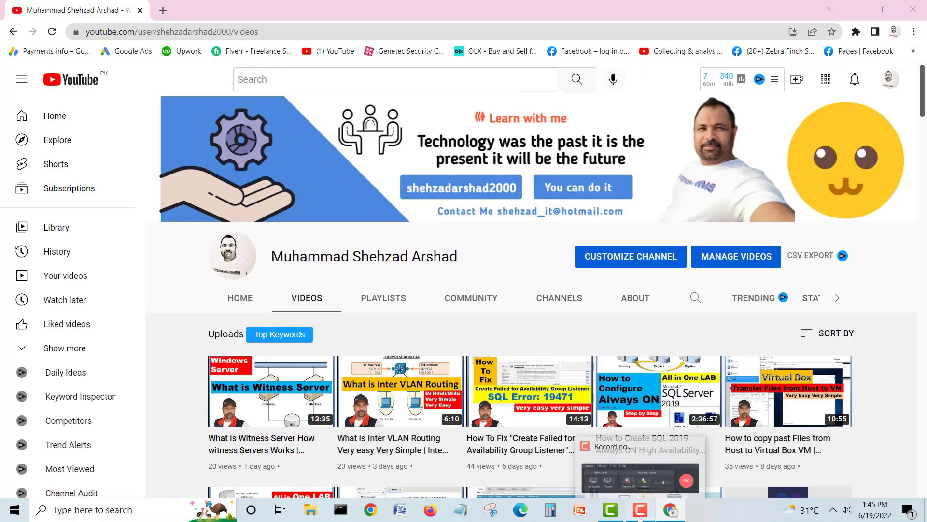